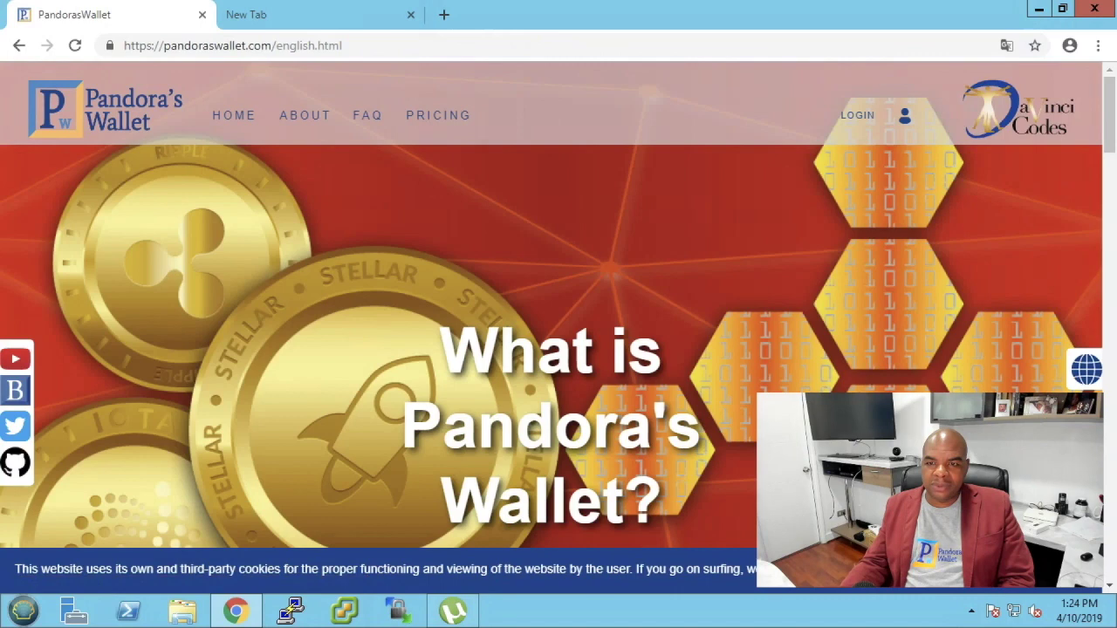
Go from LOGIN to the REGISTER page and dismiss the Terms of Use popup
click(857, 115)
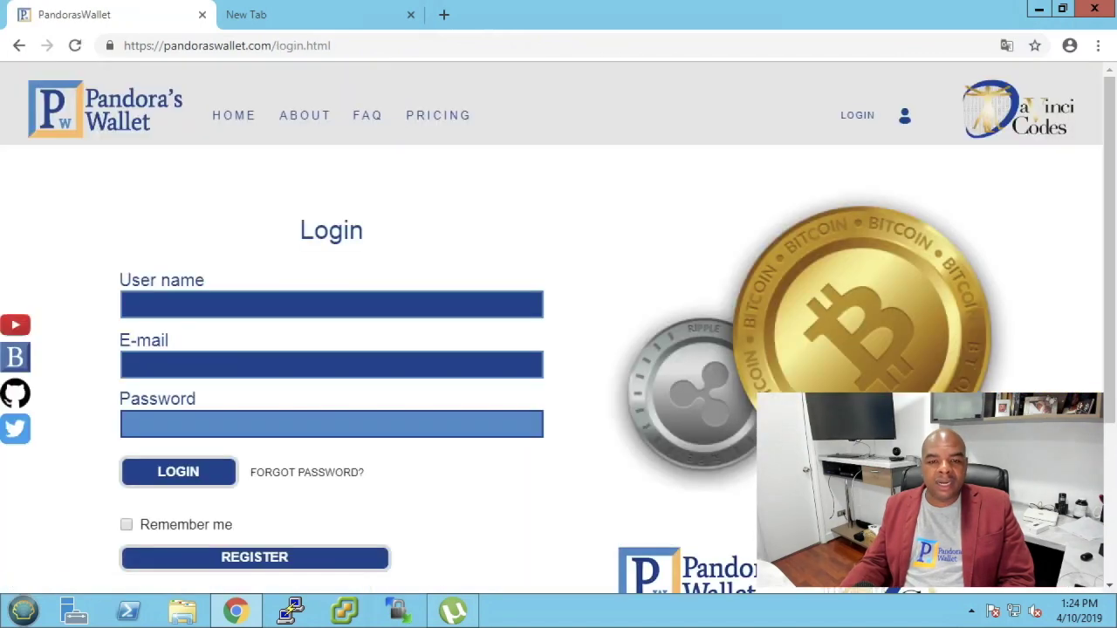
click(254, 557)
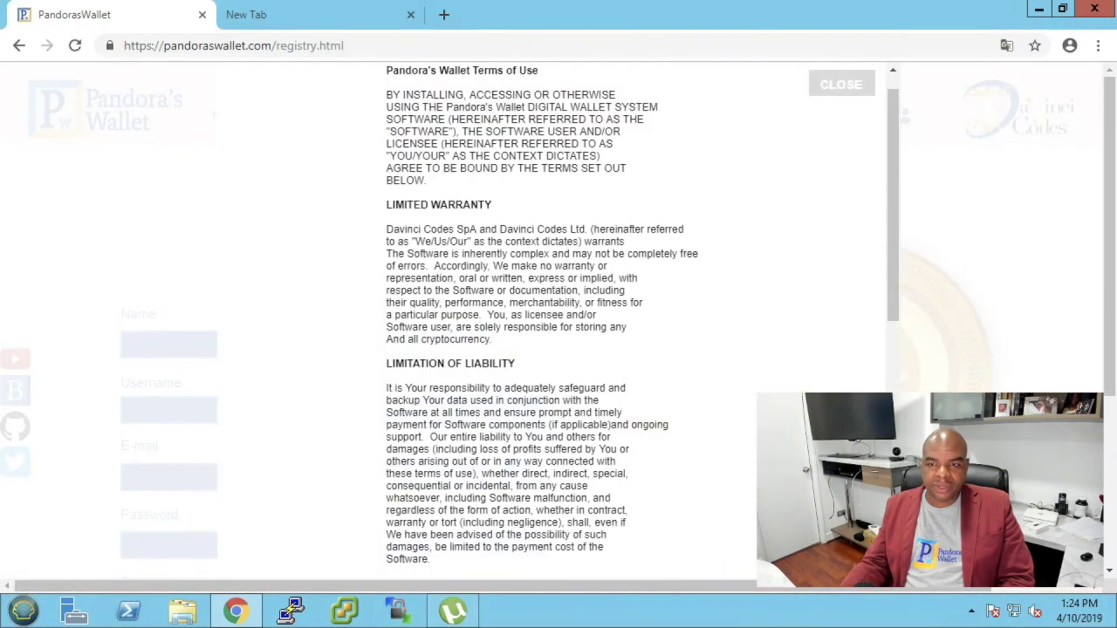
key(Escape)
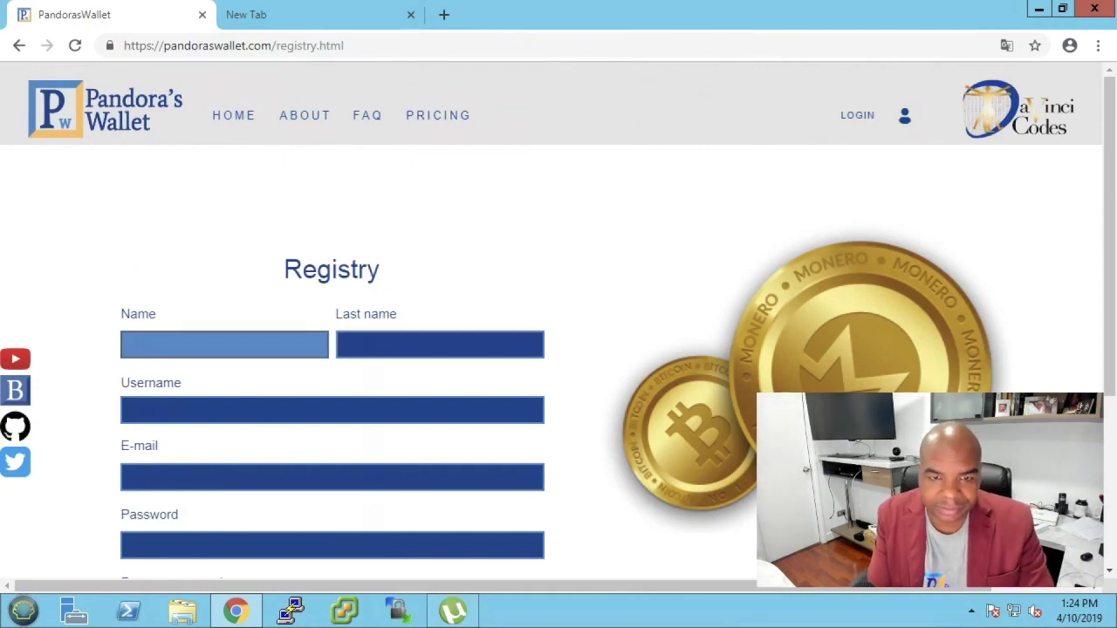
Enter the user's first name, last name and chosen username, correcting typos
text(David)
key(BackSpace)
key(BackSpace)
key(BackSpace)
key(BackSpace)
key(BackSpace)
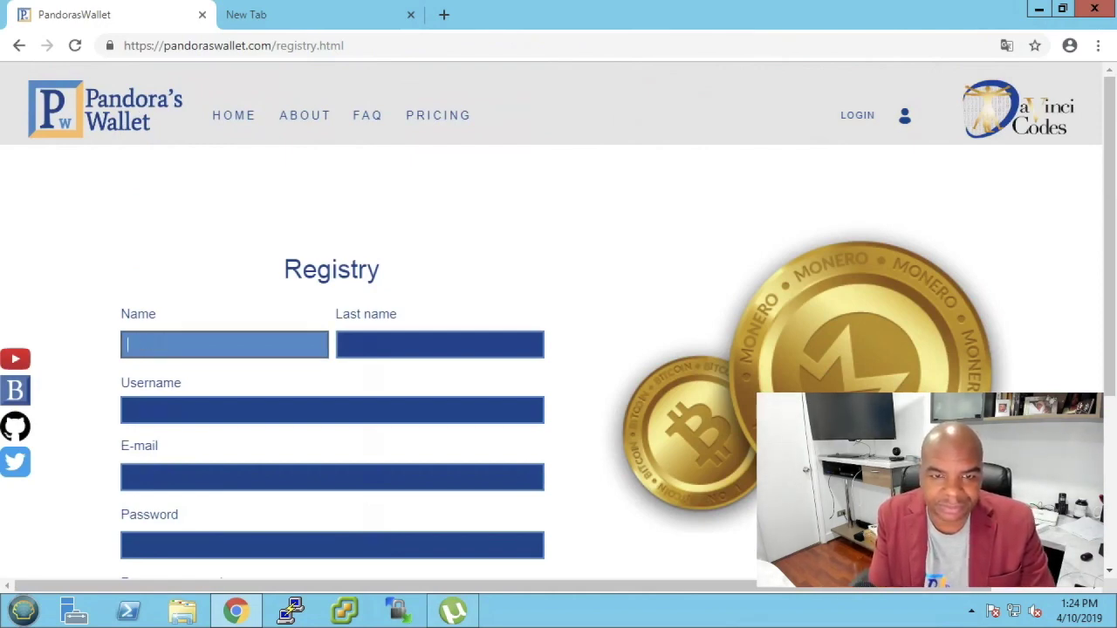
text(Davinci)
key(Tab)
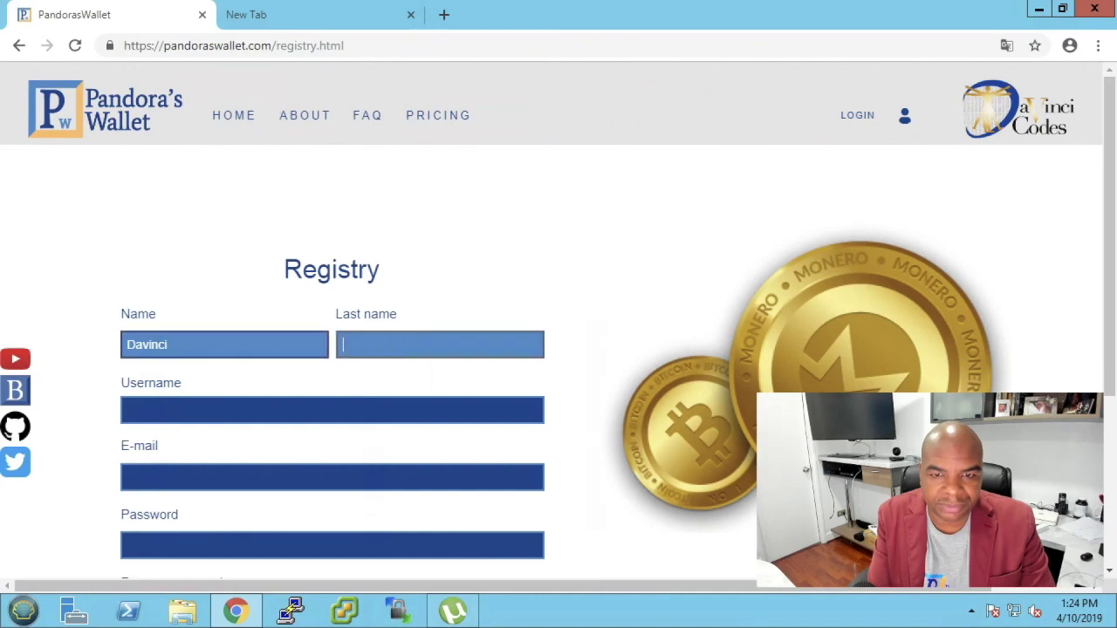
text(Jeremie)
key(Tab)
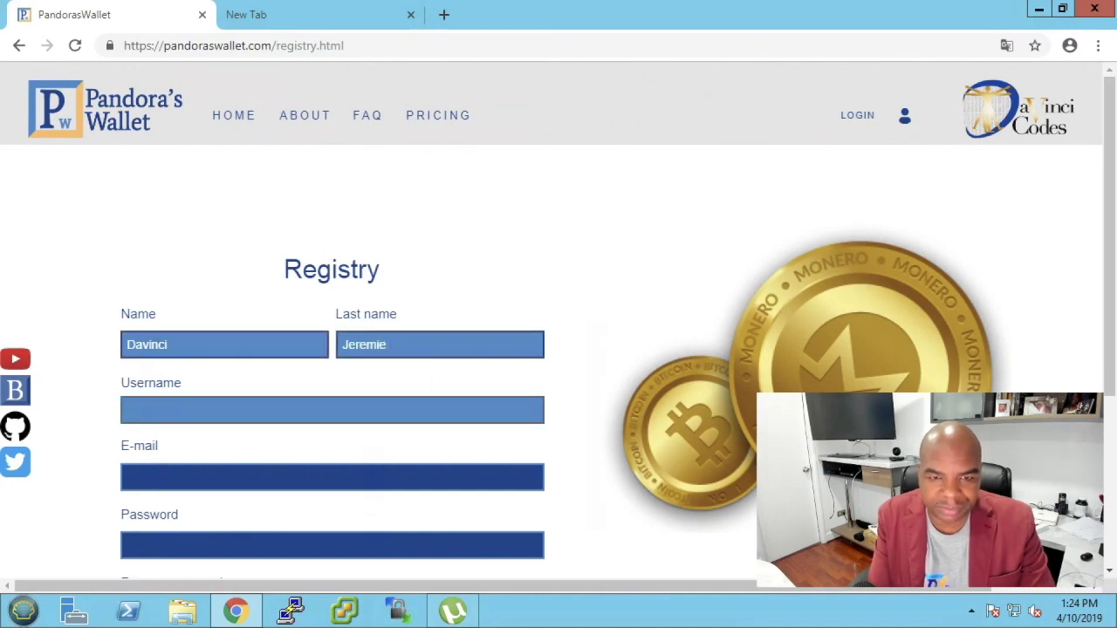
text(Davin)
key(BackSpace)
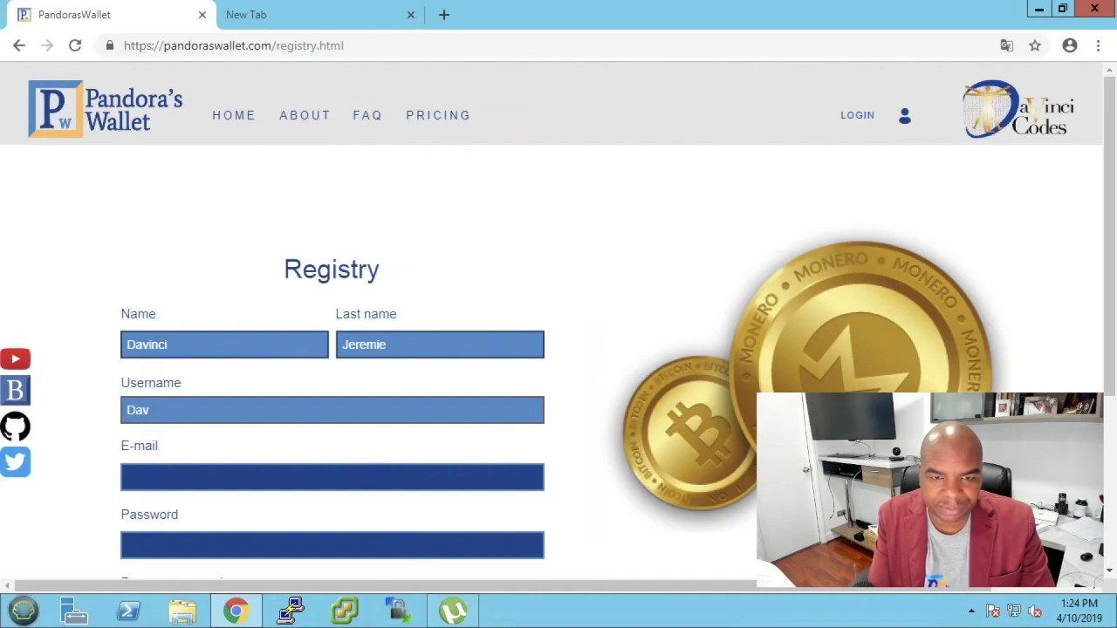
text(incij)
key(Tab)
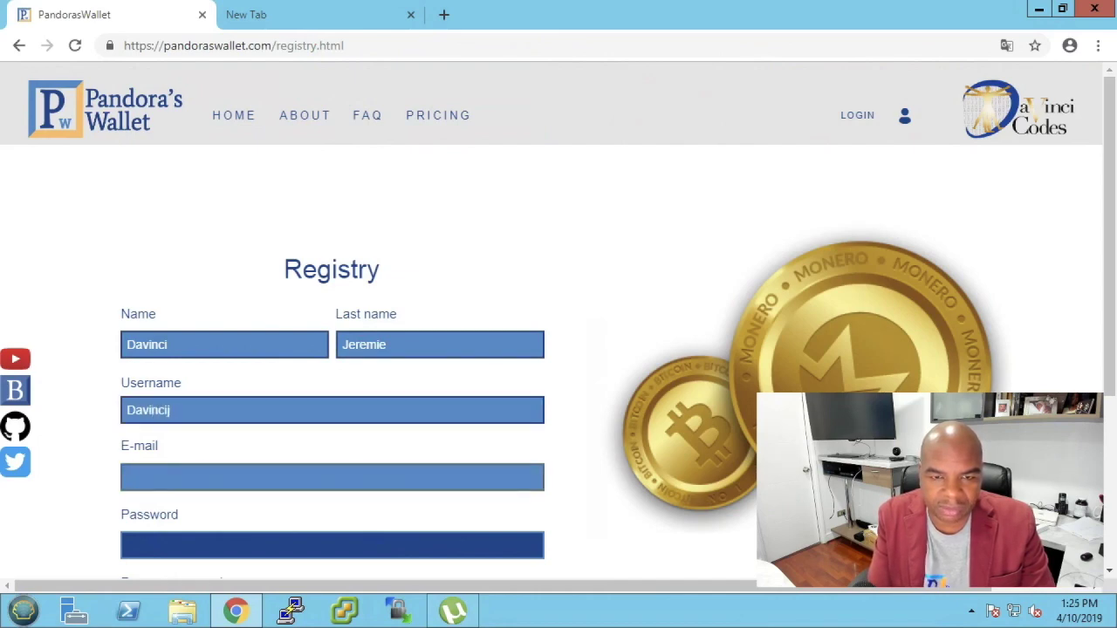
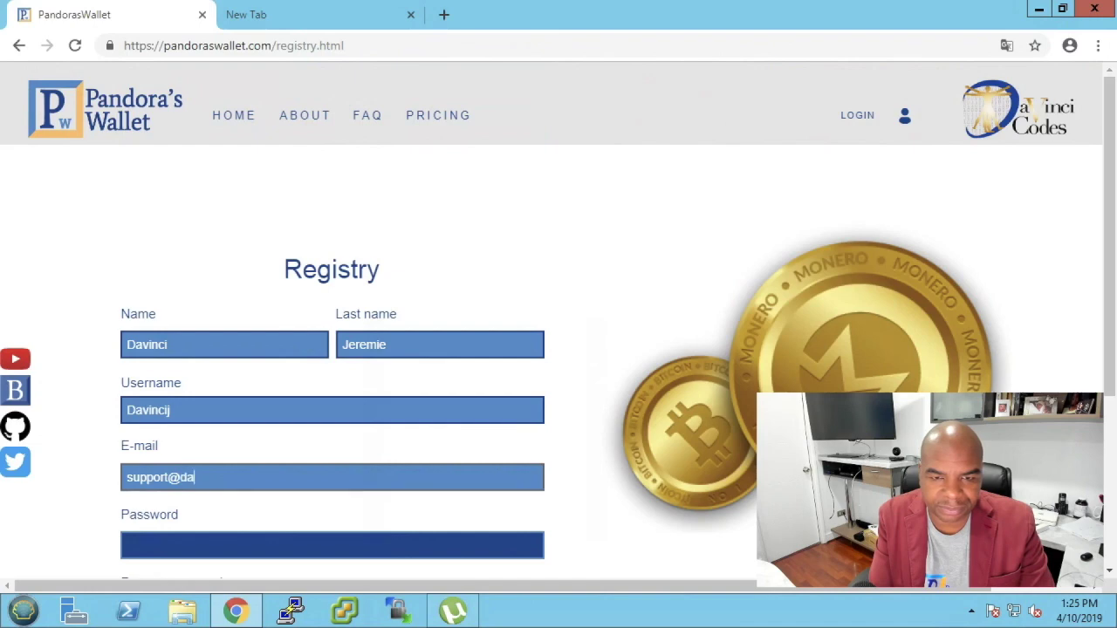
Fill in the contact e-mail, the account password and its repeat
key(Tab)
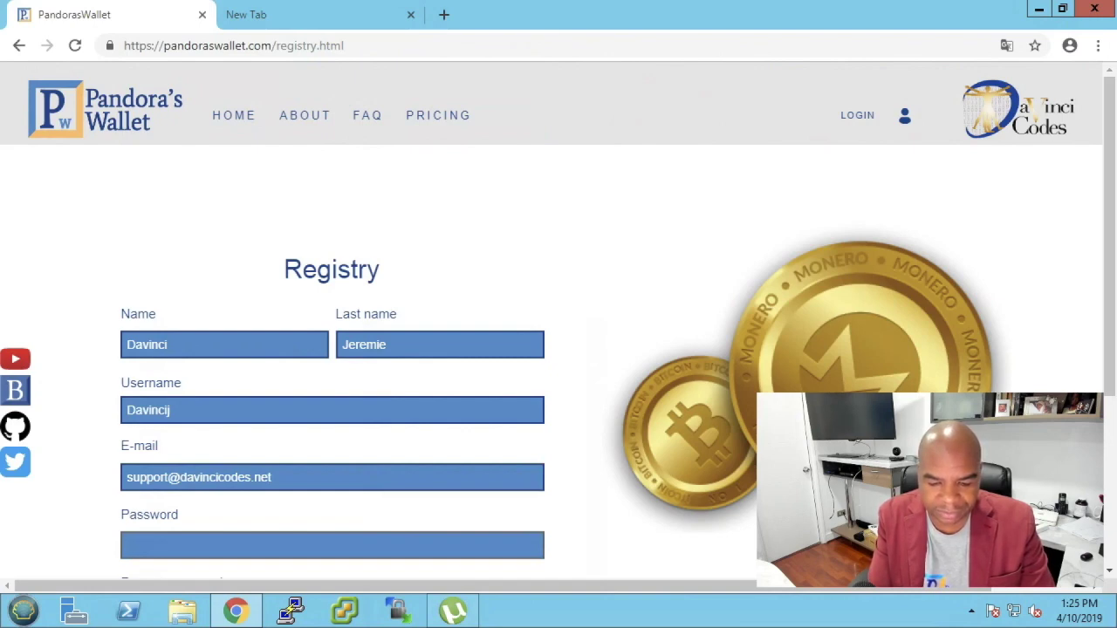
text(••)
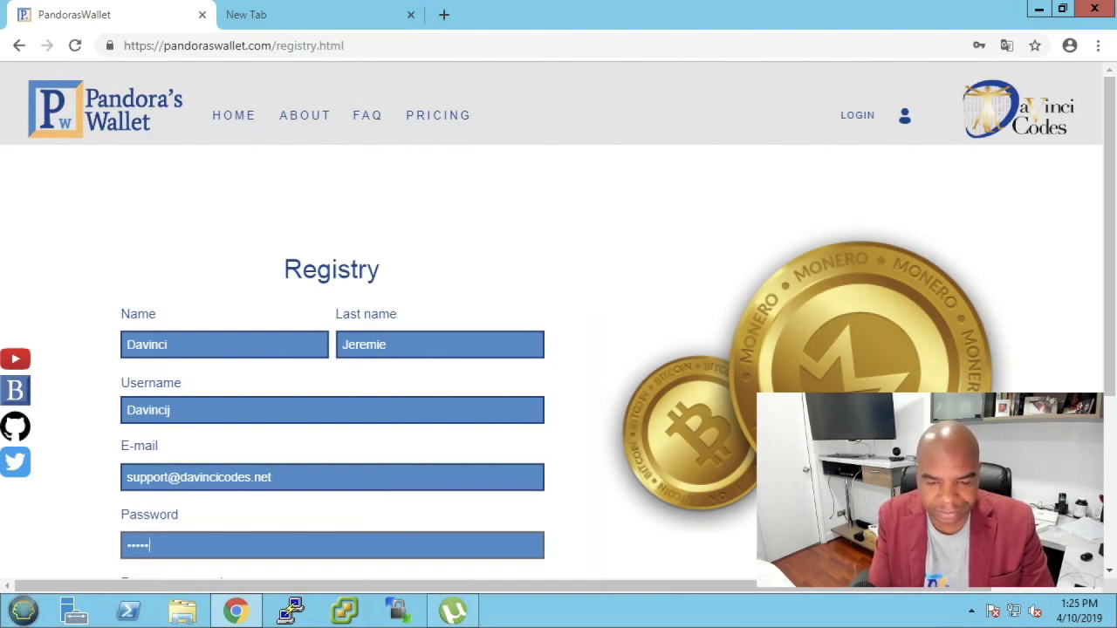
key(BackSpace)
key(BackSpace)
key(BackSpace)
key(BackSpace)
text(••)
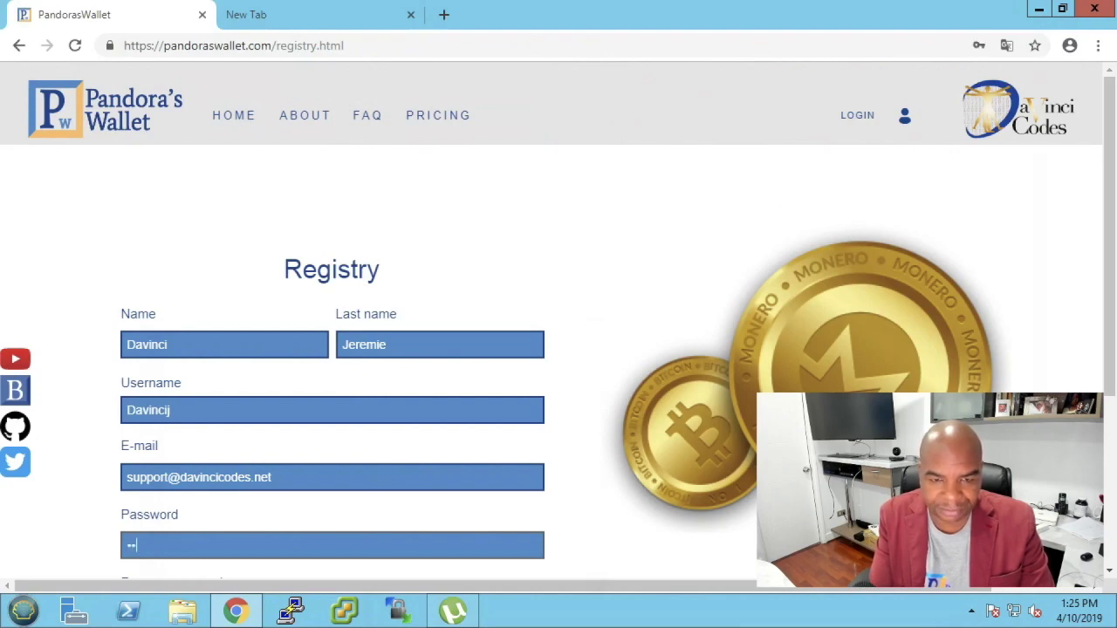
text(•)
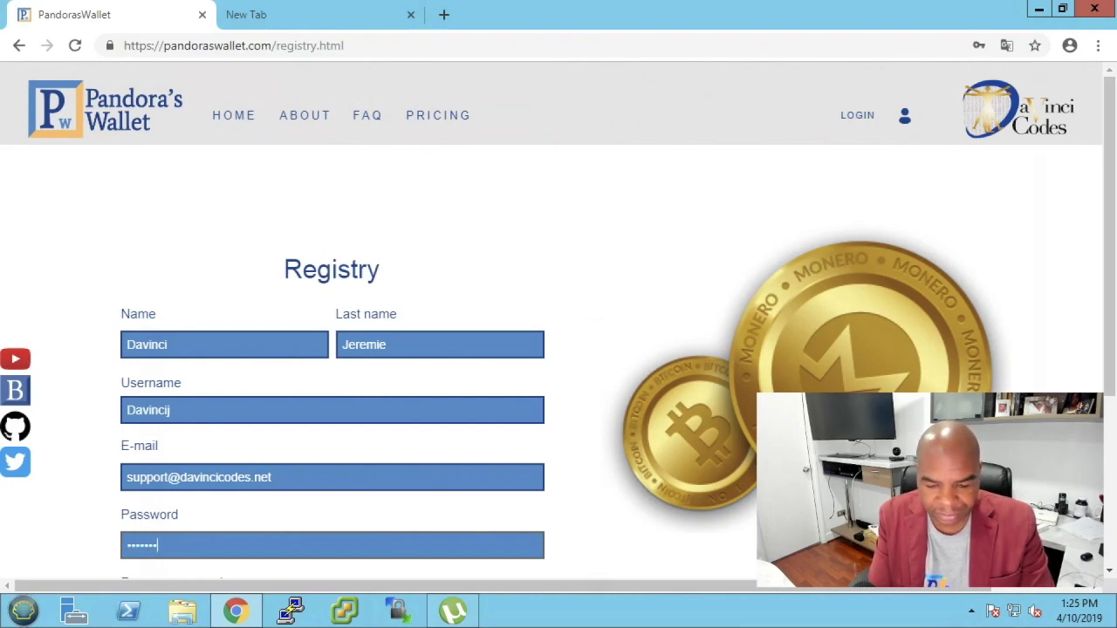
text(•)
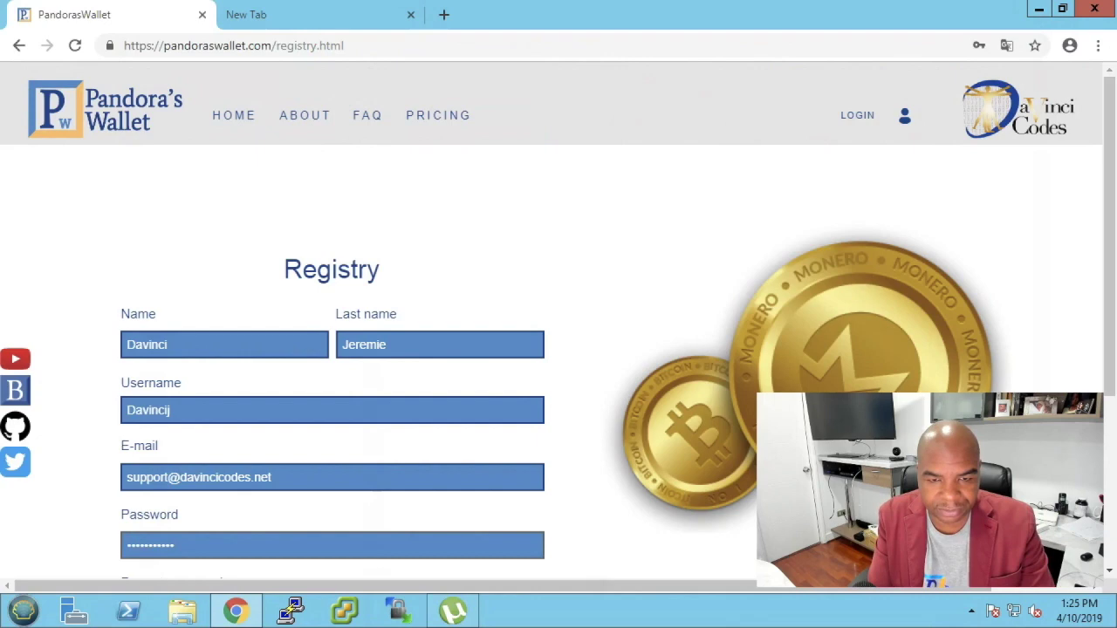
key(Tab)
text(••)
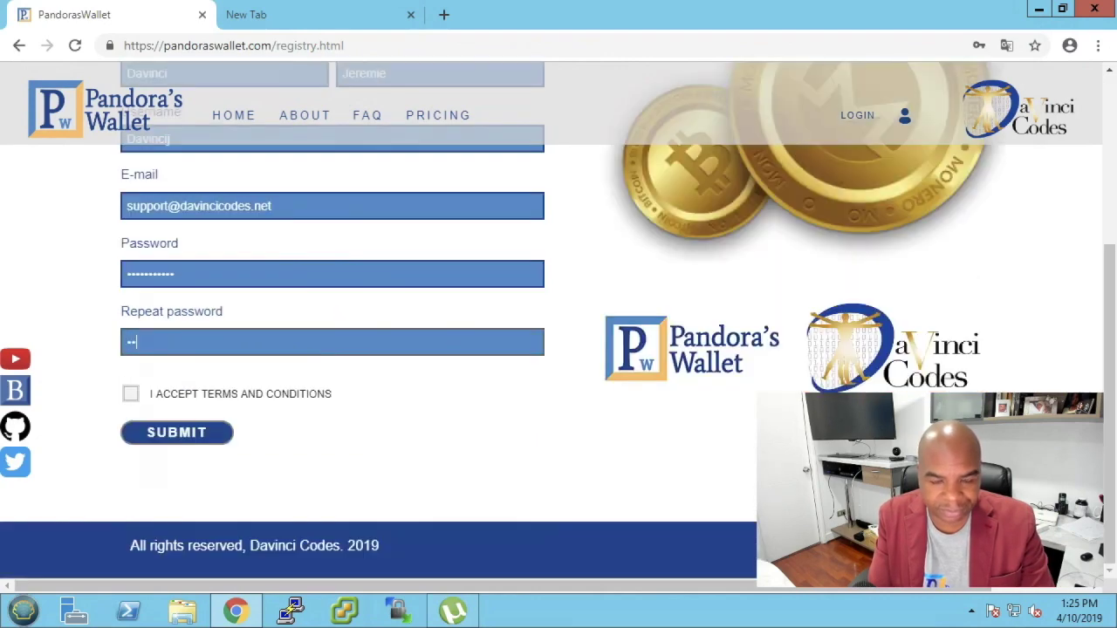
text(•••••)
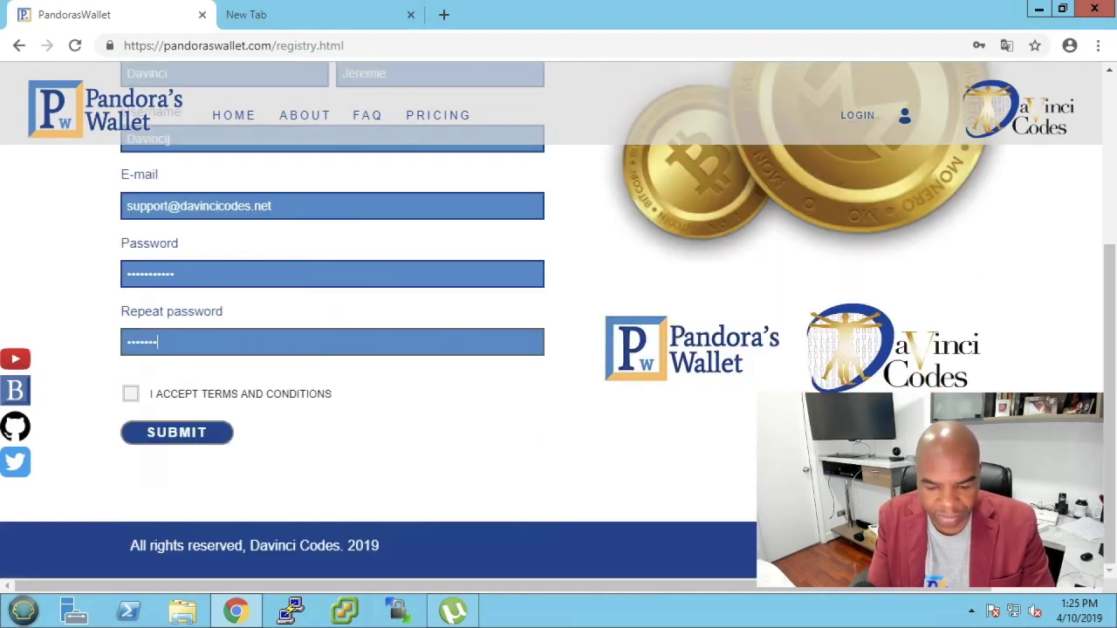
text(••••)
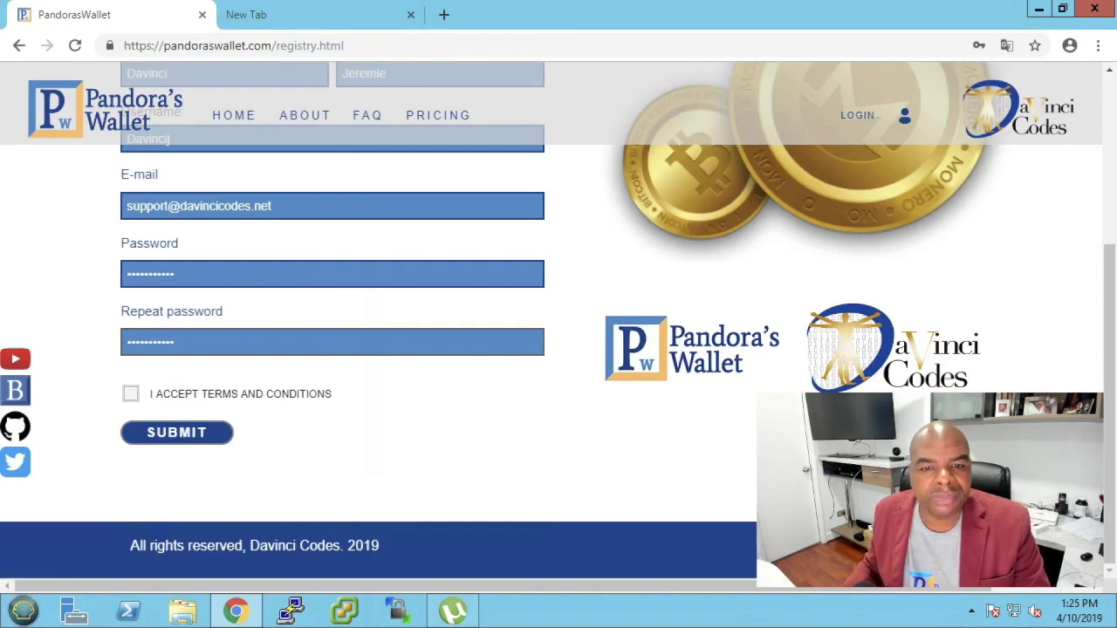
Tick I ACCEPT TERMS AND CONDITIONS and submit the Registry form
key(Tab)
key(space)
key(Tab)
scroll(558, 324, up, 1)
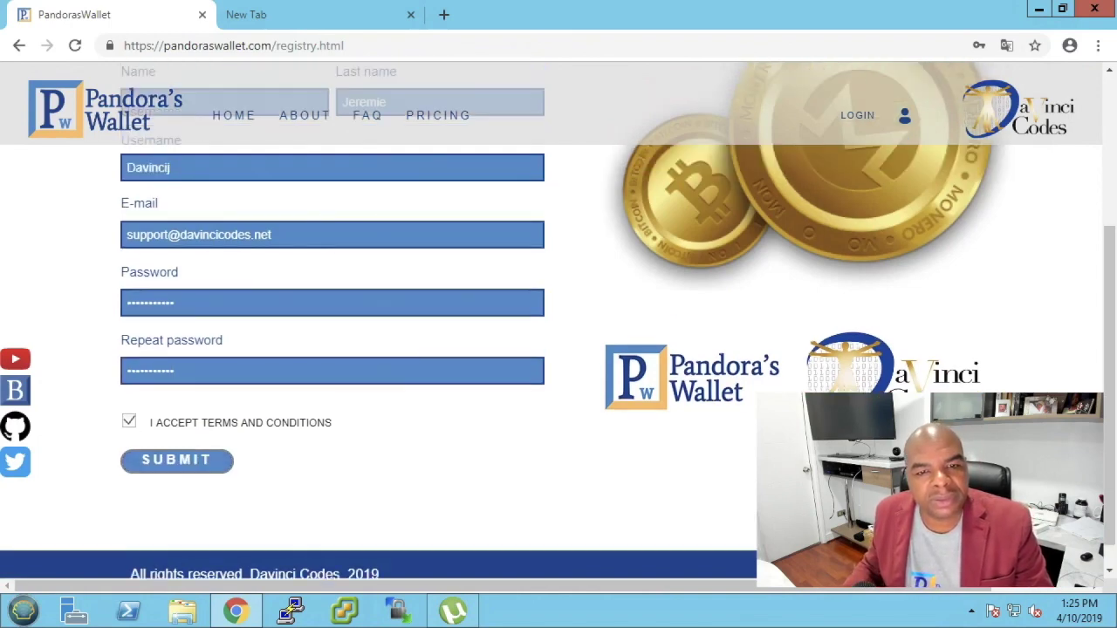
key(Return)
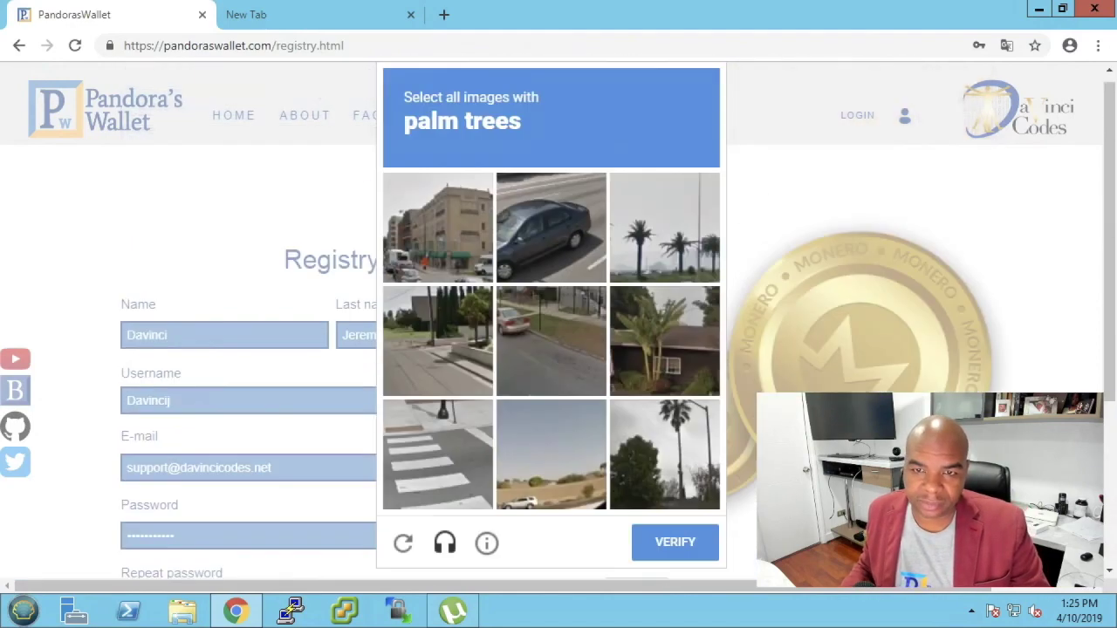
Select the three palm-tree tiles in the reCAPTCHA grid and VERIFY
click(664, 236)
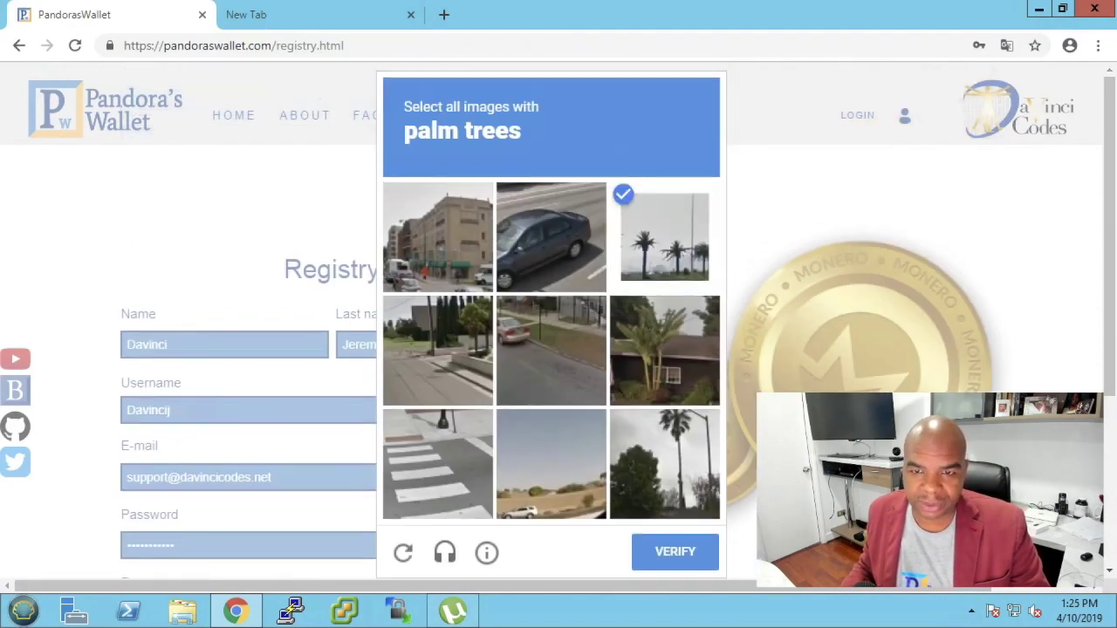
click(664, 349)
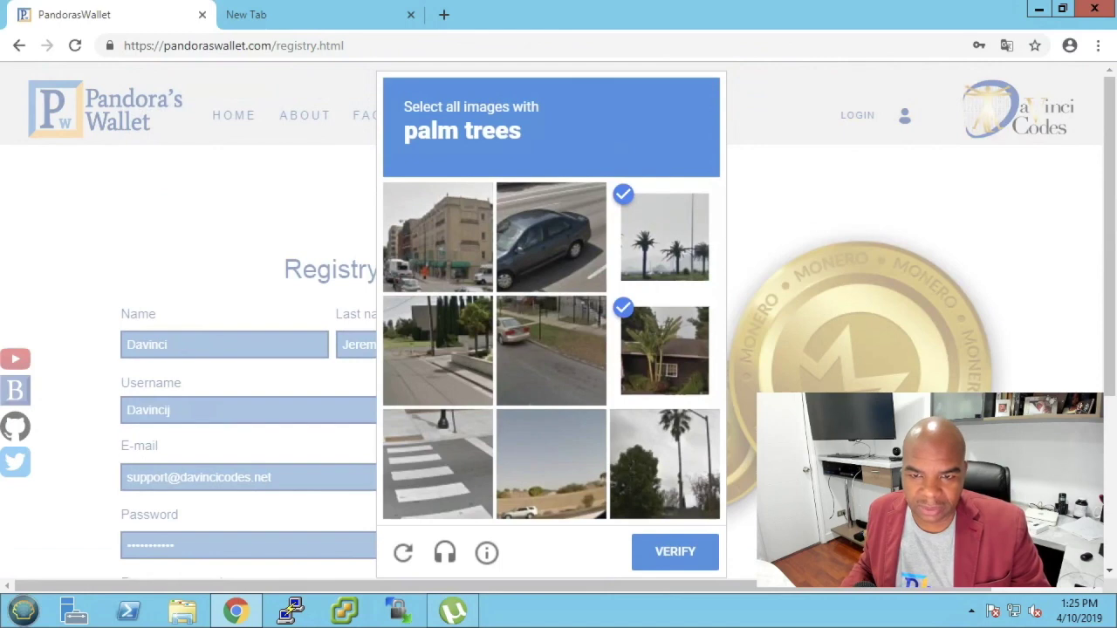
click(664, 463)
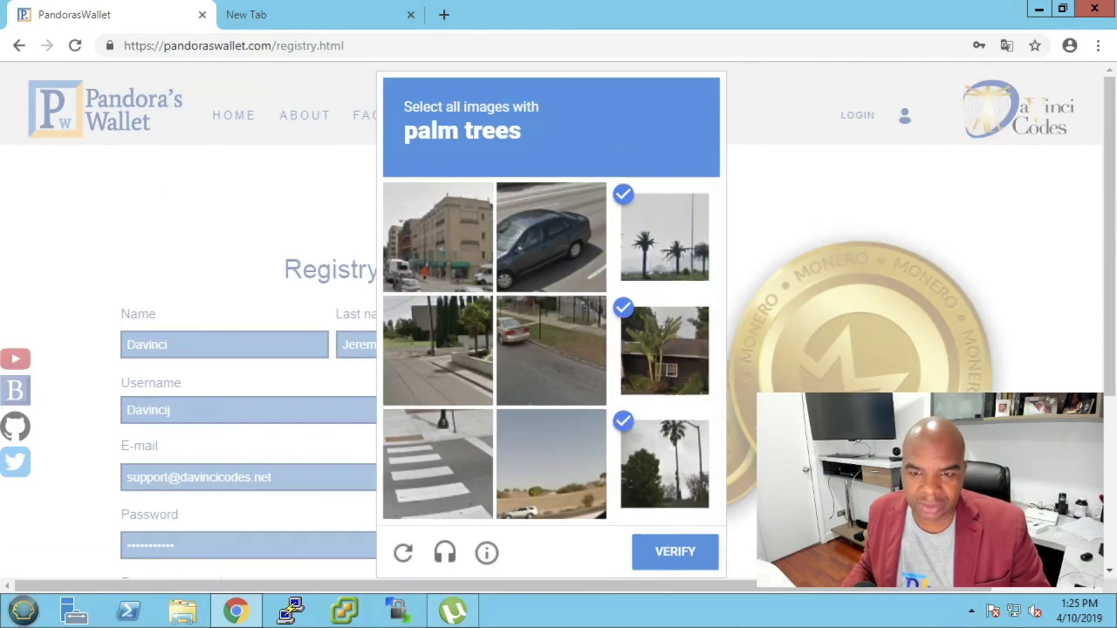
click(674, 551)
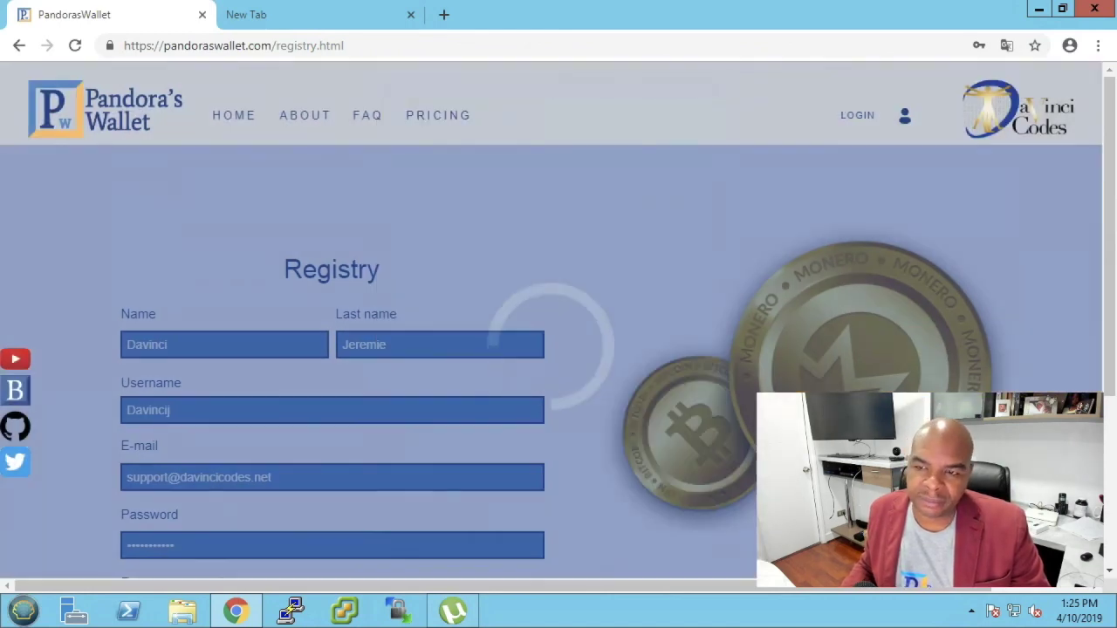
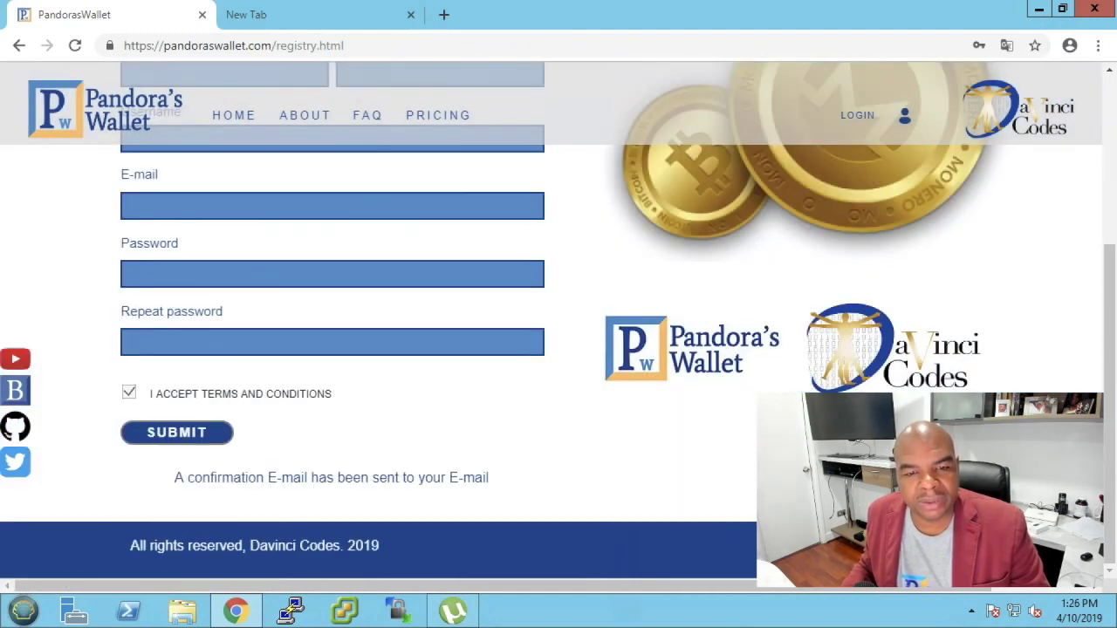
Highlight the confirmation e-mail notice, then go to the login page
drag(175, 477, 489, 477)
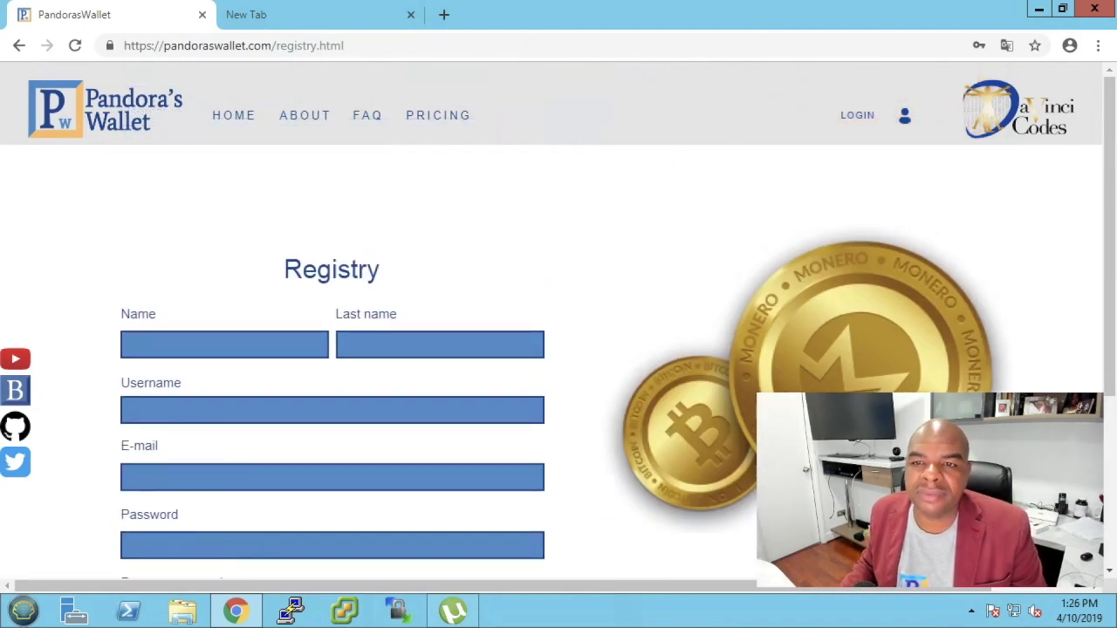
click(856, 115)
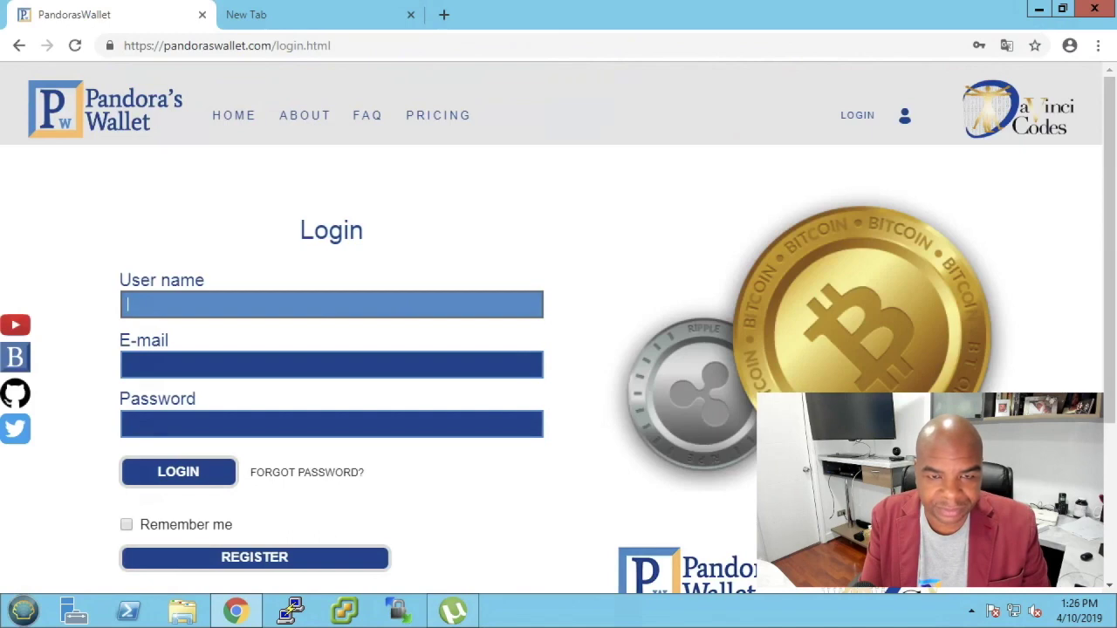
Log in with the new account's user name, the autofilled e-mail address and the password
text(davincij)
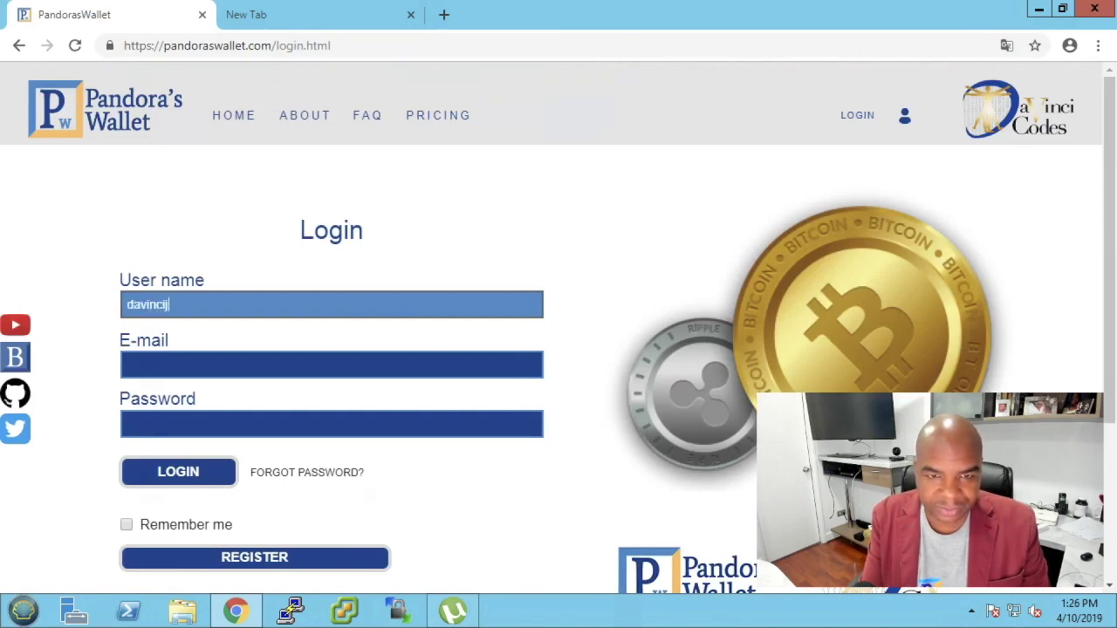
key(Tab)
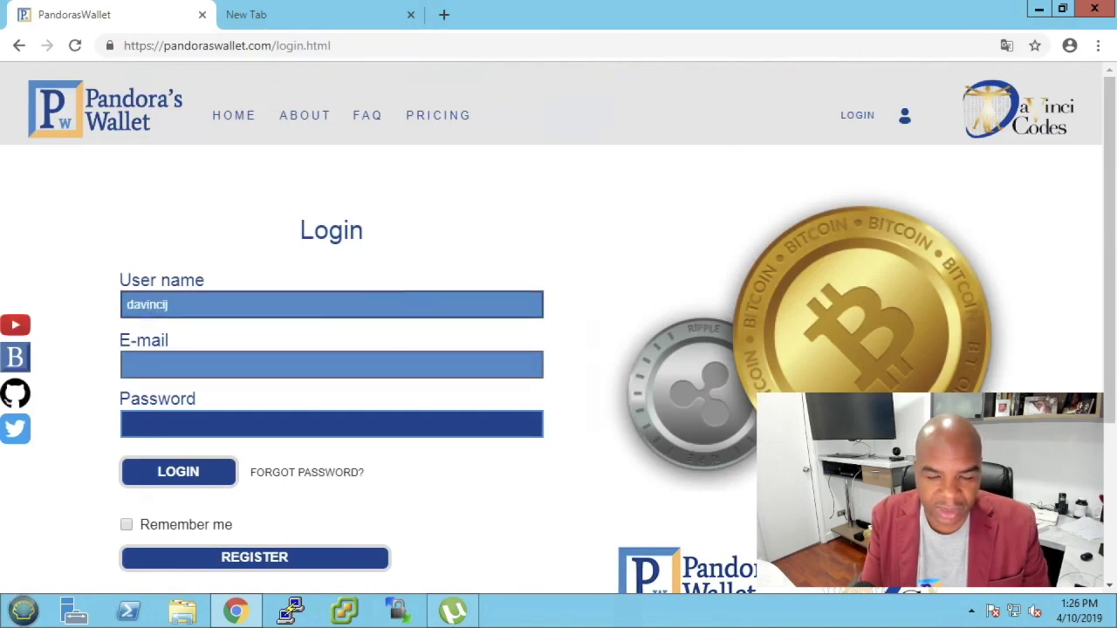
text(supp)
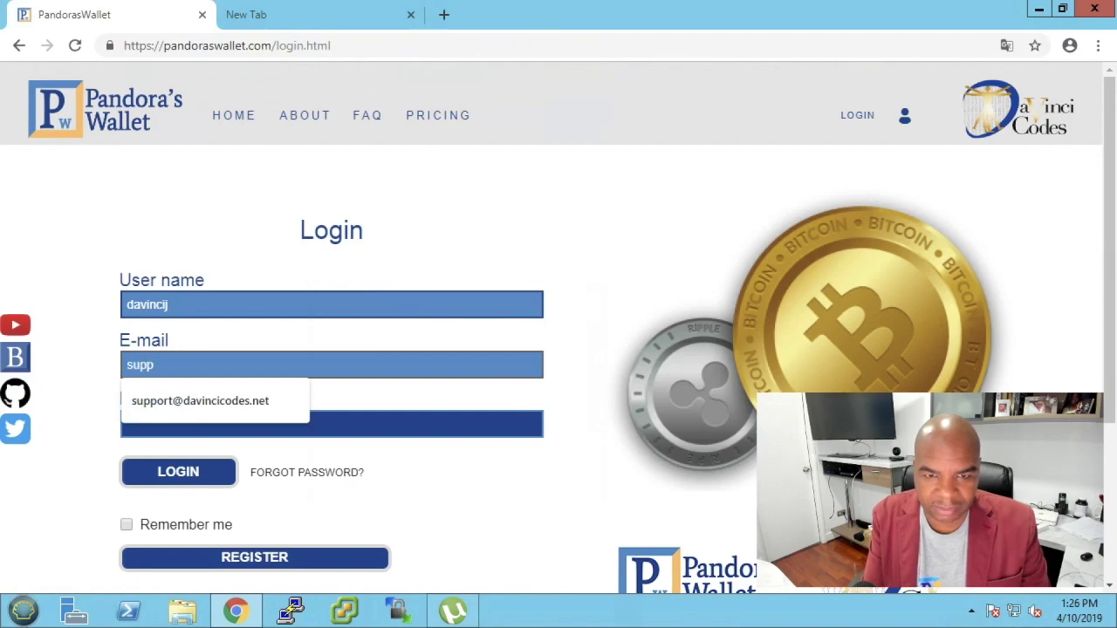
key(Down)
key(Return)
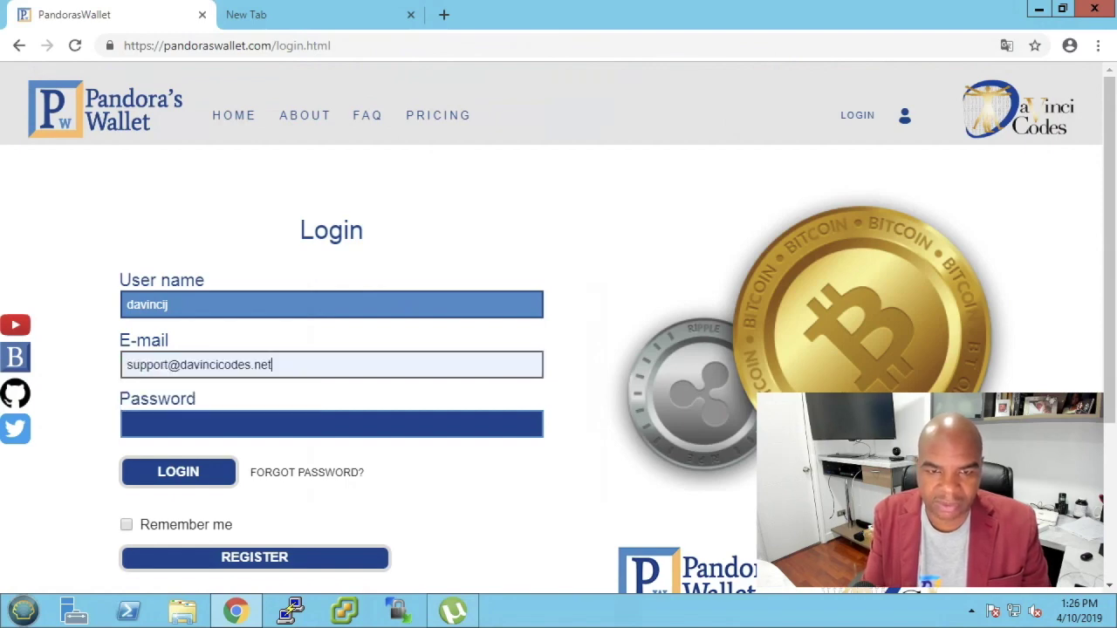
key(Tab)
text(••••)
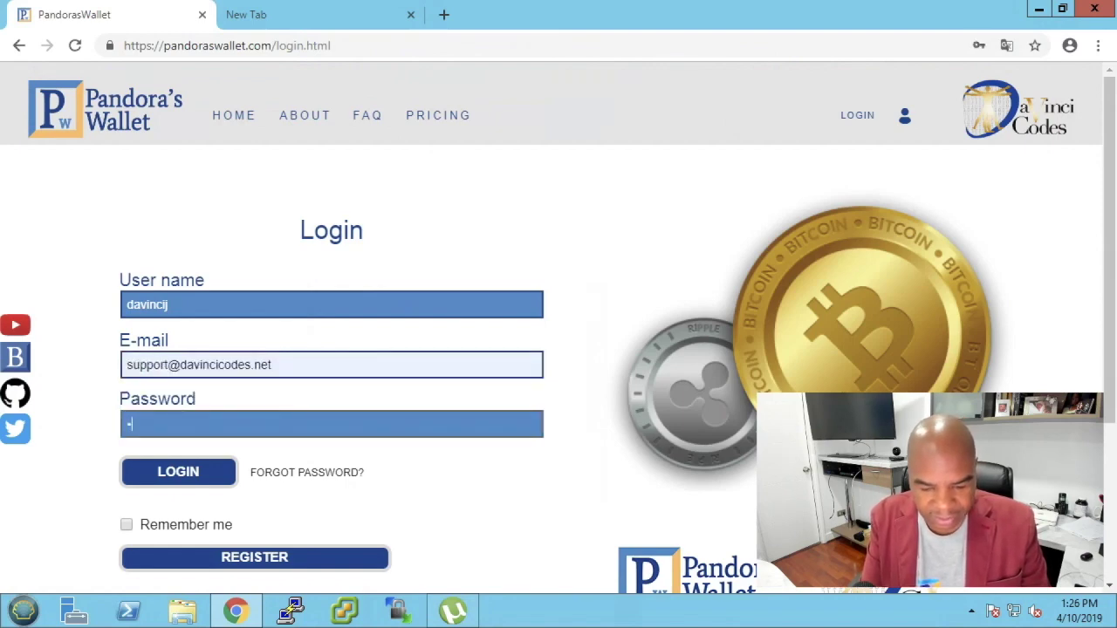
text(•••••••)
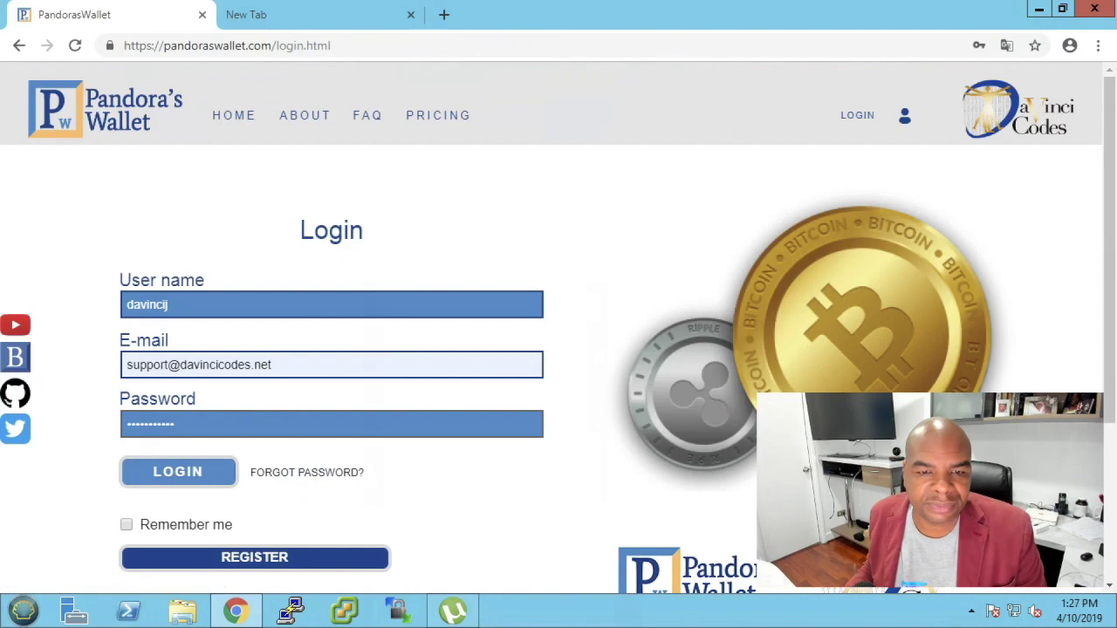
key(Return)
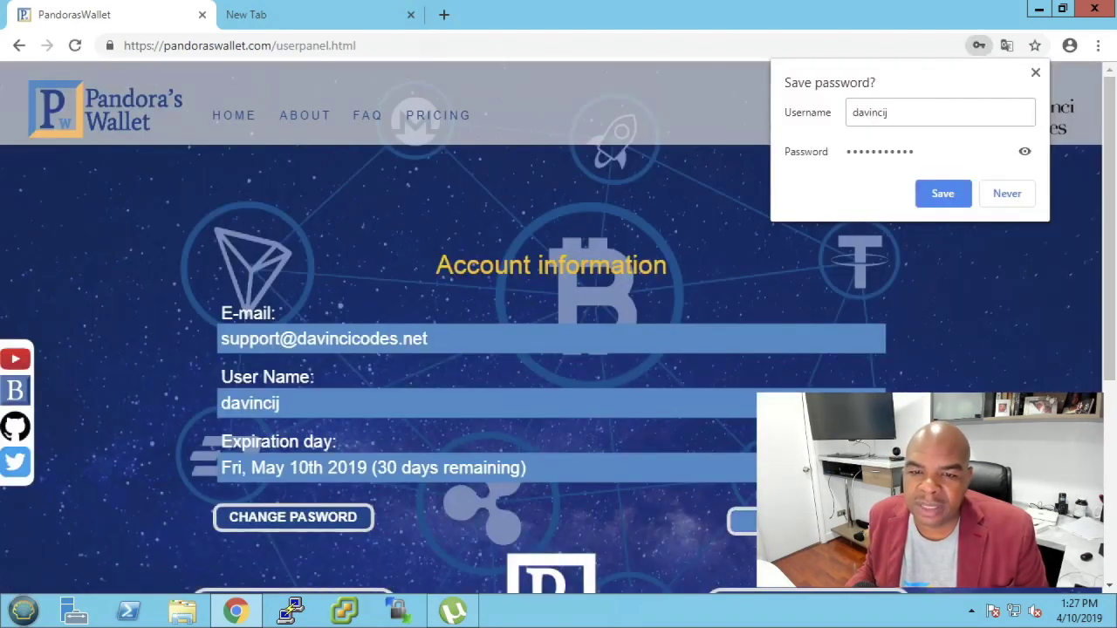
Scroll through the Account information panel and dismiss Chrome's offer to save the password
scroll(559, 331, down, 3)
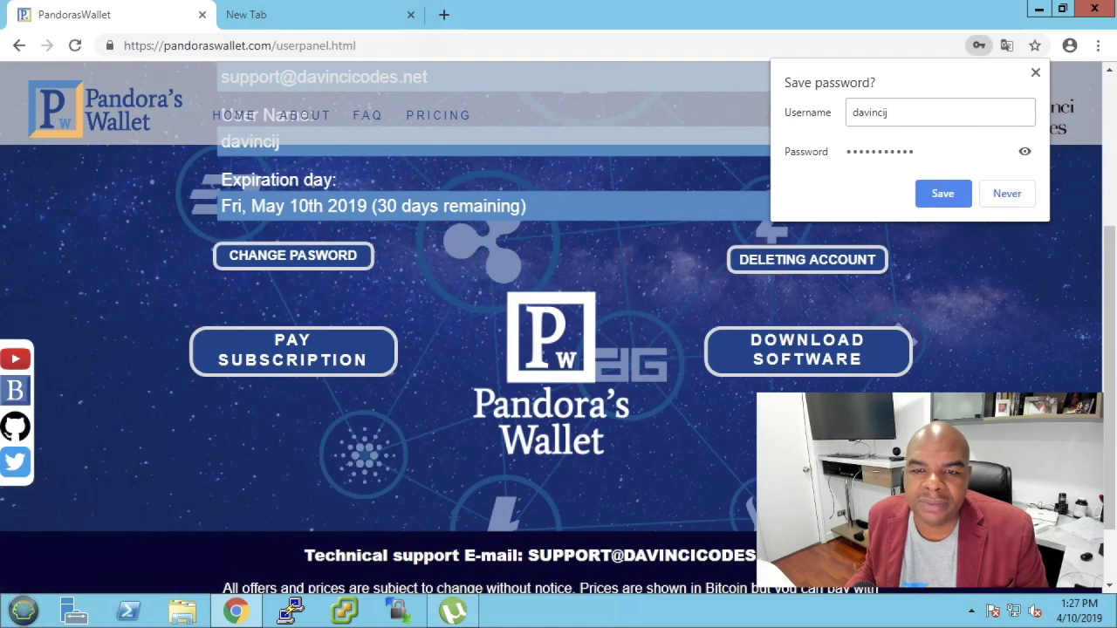
scroll(558, 332, down, 1)
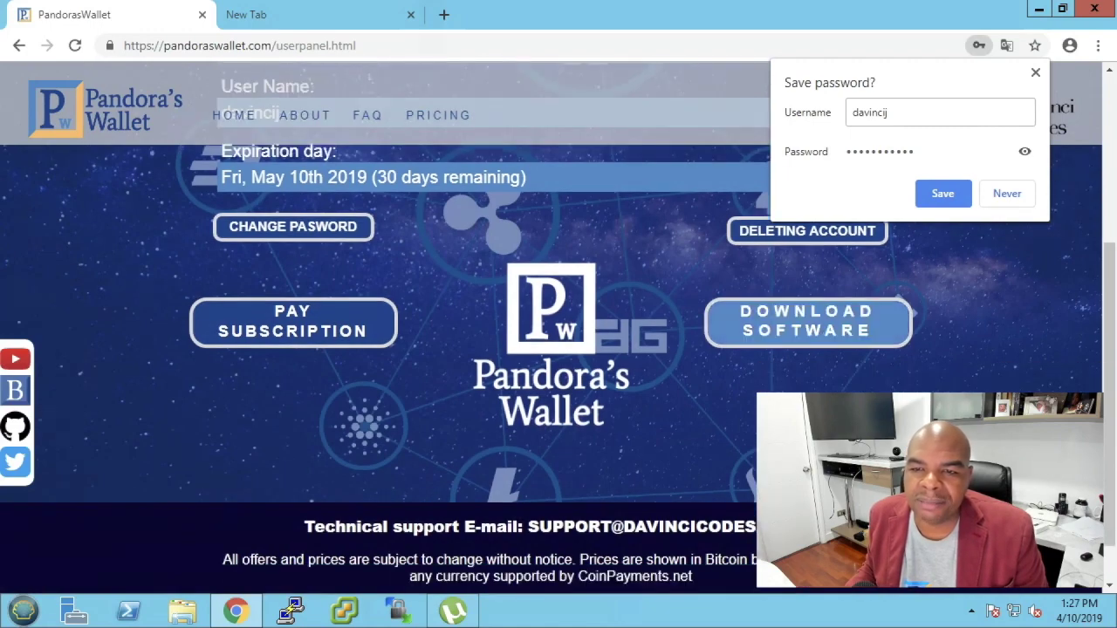
scroll(559, 332, up, 3)
scroll(558, 332, down, 2)
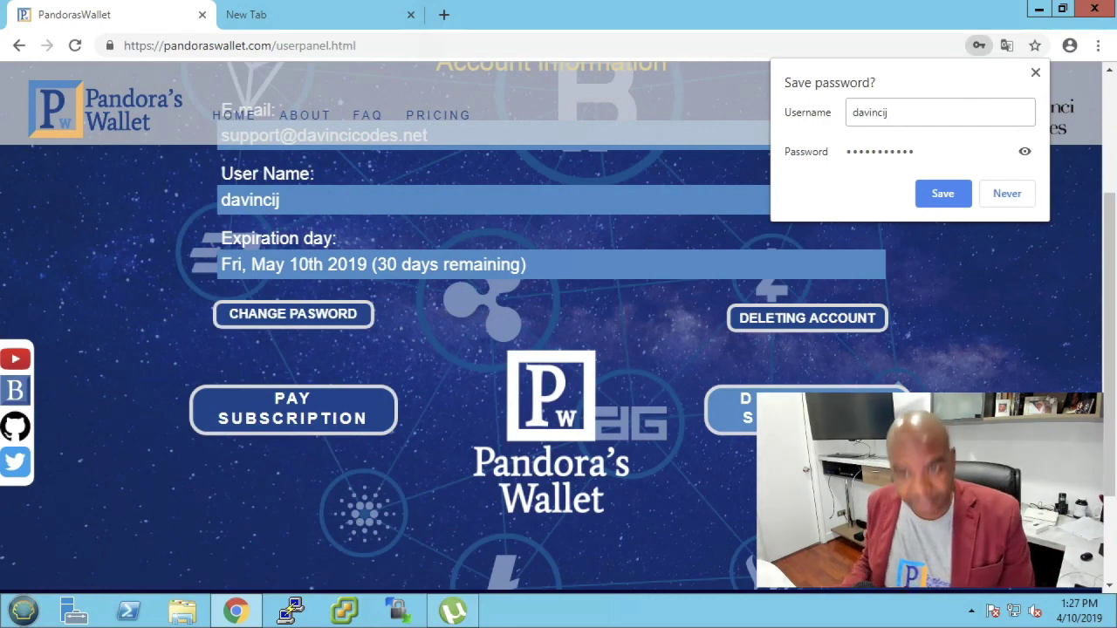
key(Escape)
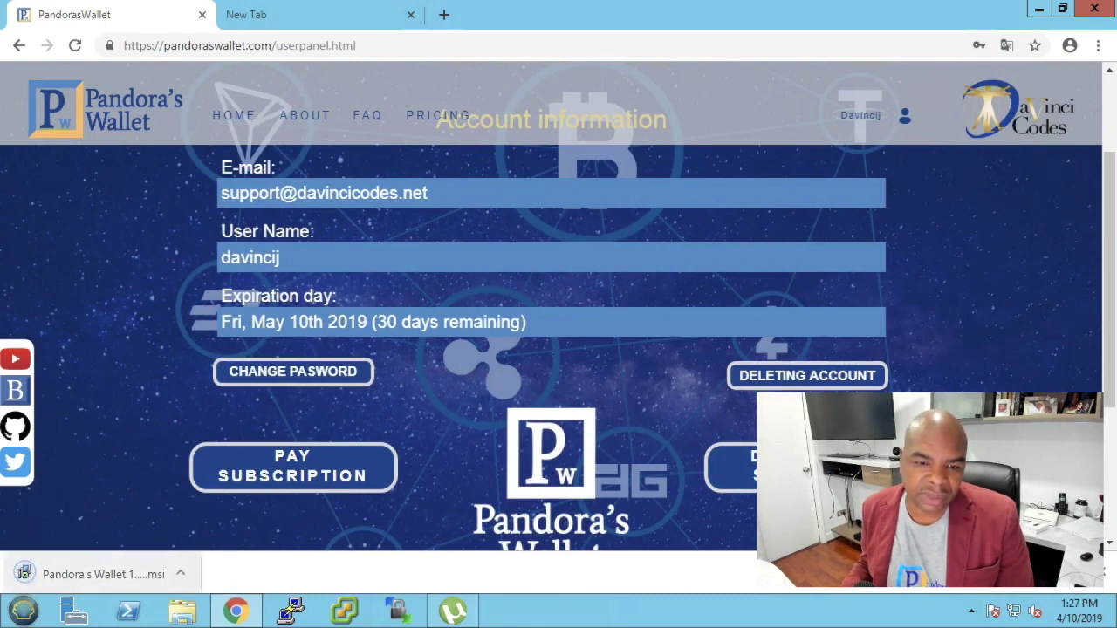
Open the downloaded Pandora.s.Wallet.1.0.20.1614.msi from Chrome's download bar
click(150, 572)
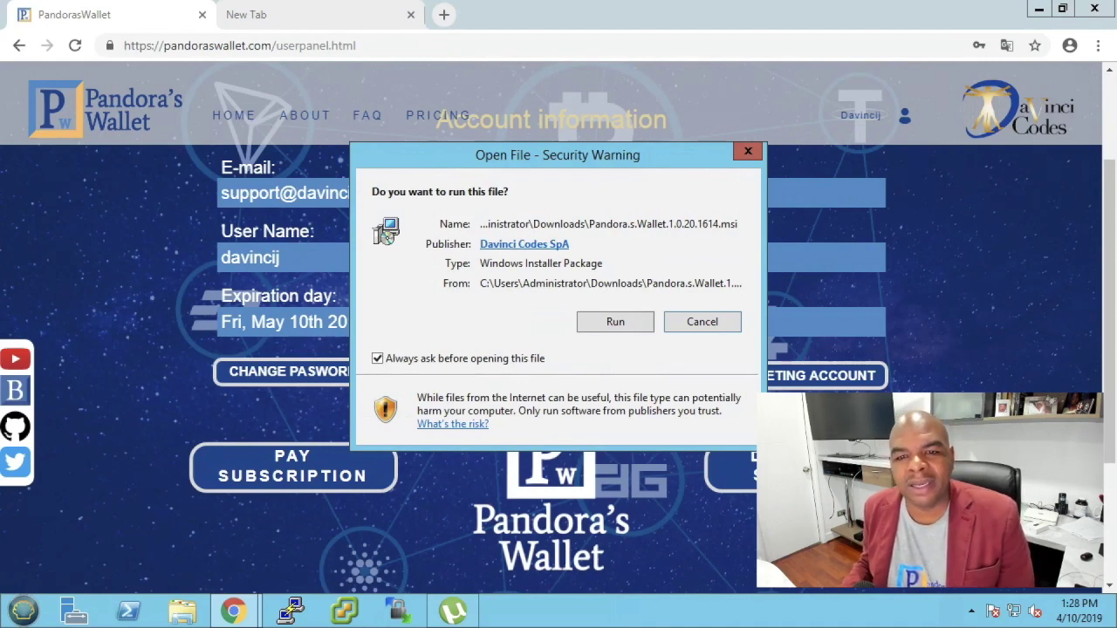
Confirm running the .msi installer in the security warning
key(Return)
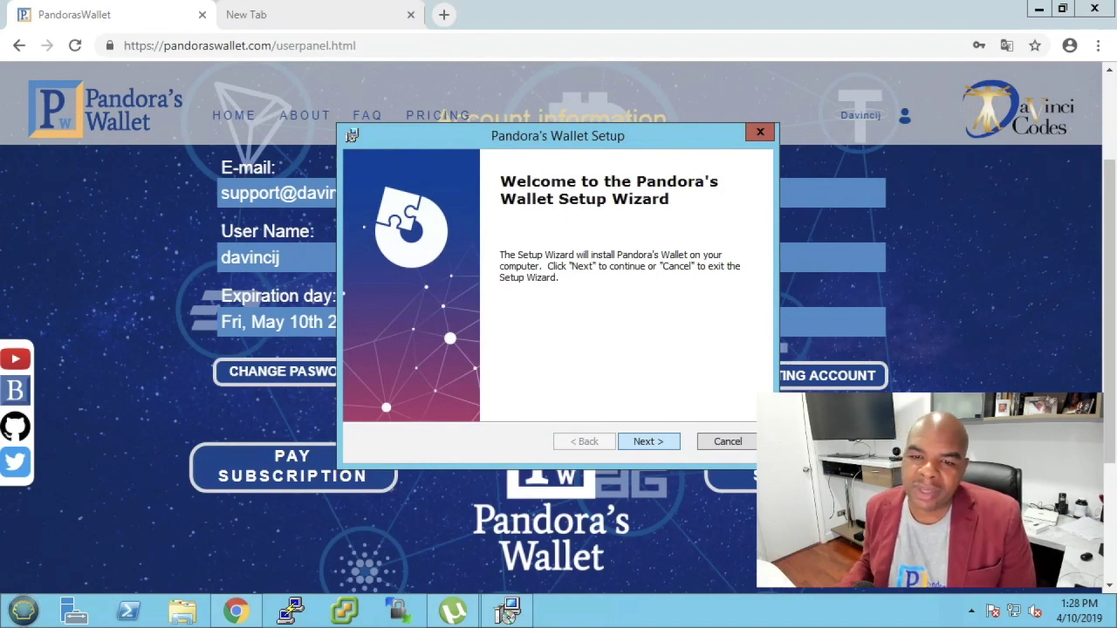
Install Pandora's Wallet with the Typical setup type and exit the finished wizard
key(Return)
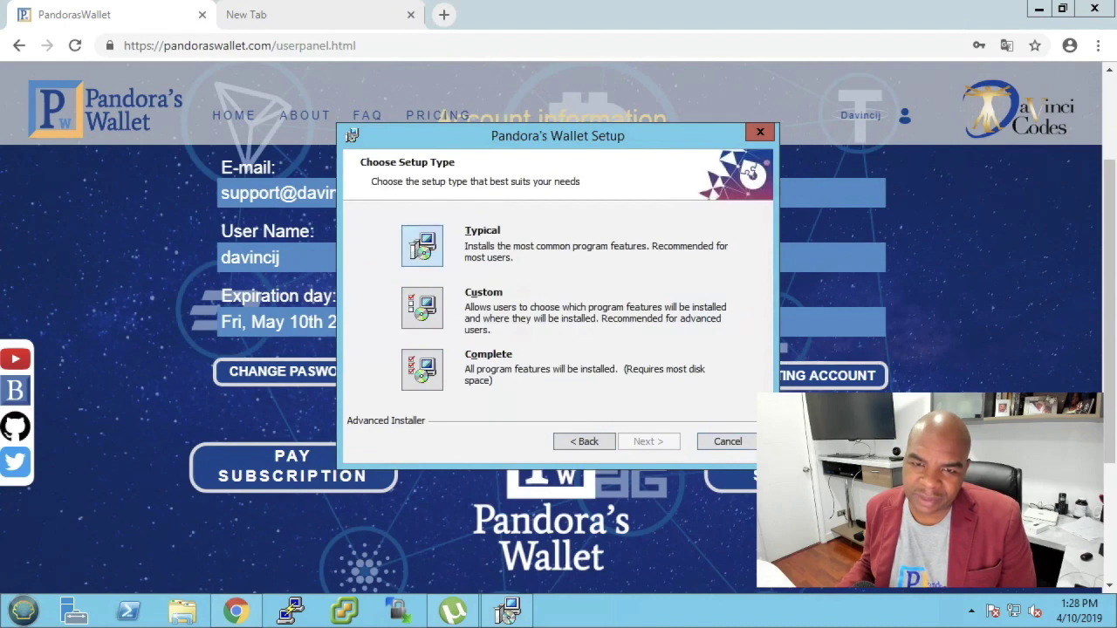
key(Return)
key(Return)
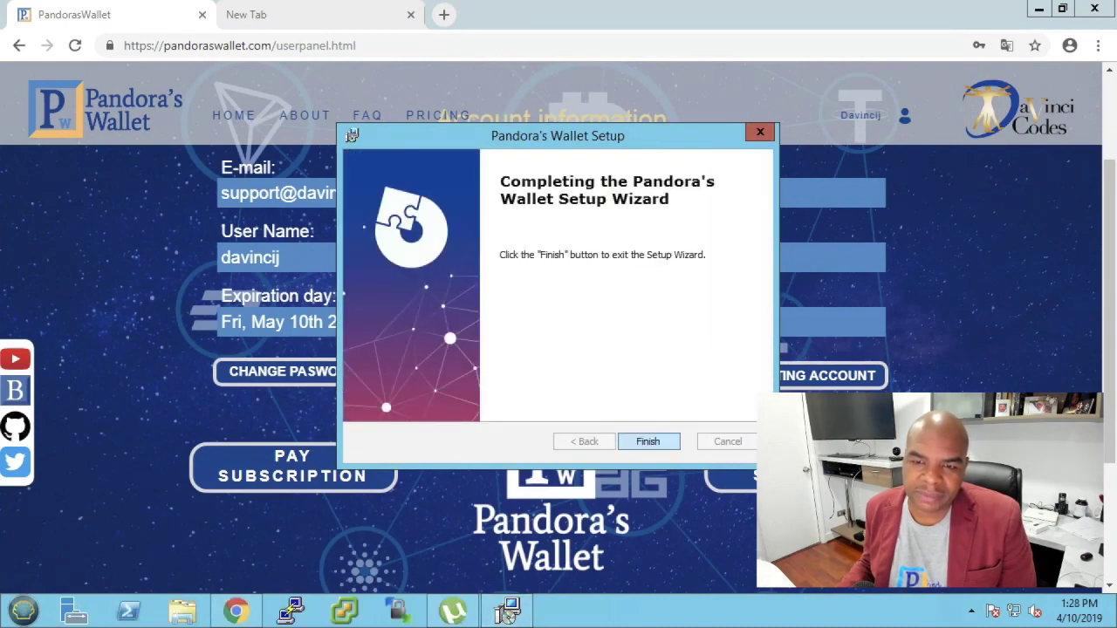
key(Return)
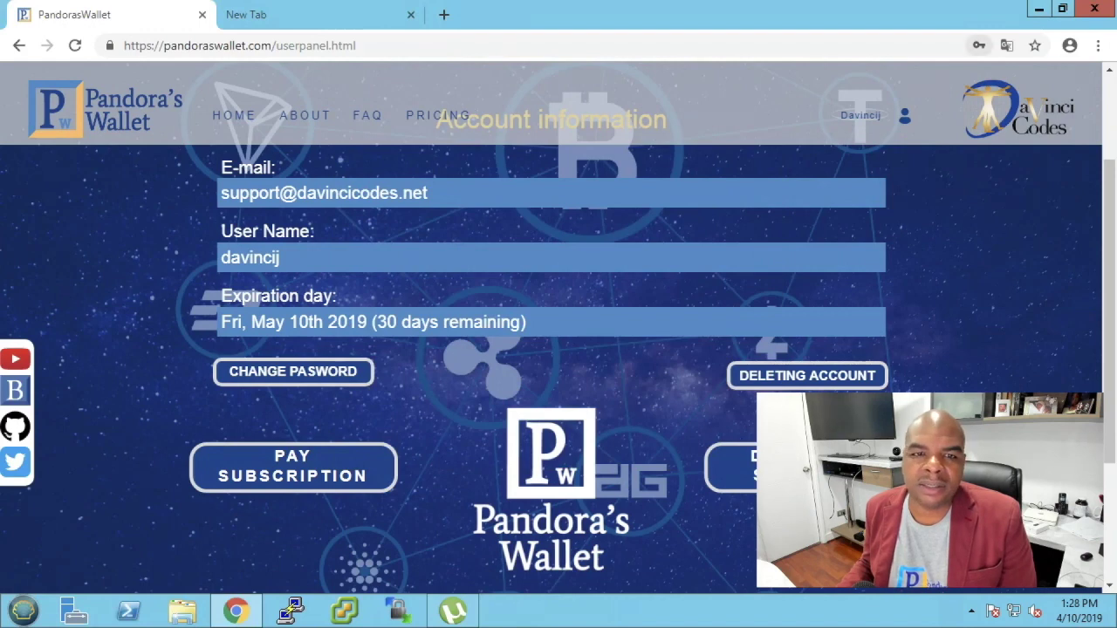
Minimise Chrome, launch Pandora's Wallet from its desktop shortcut, and dismiss the .NET Framework v4.6.1 prompt
click(1038, 8)
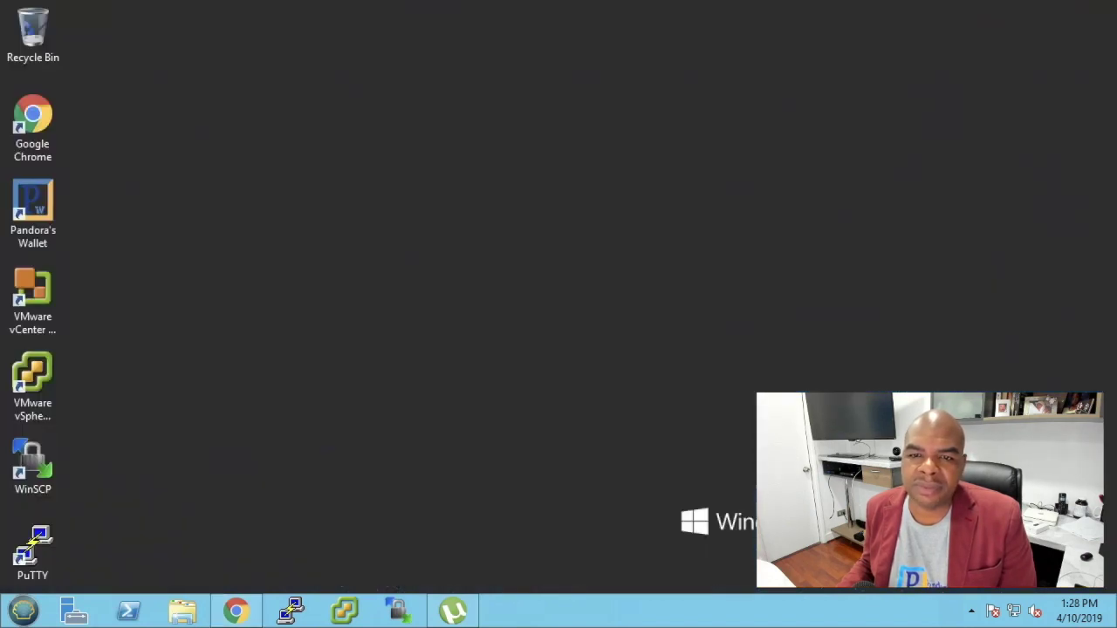
click(32, 213)
double_click(32, 214)
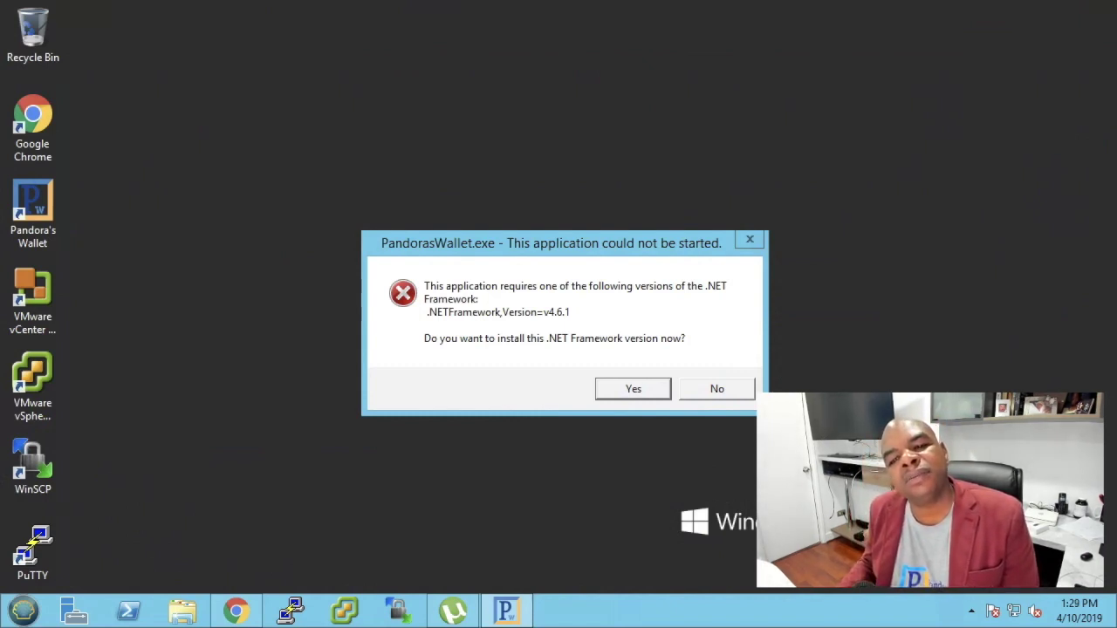
key(Escape)
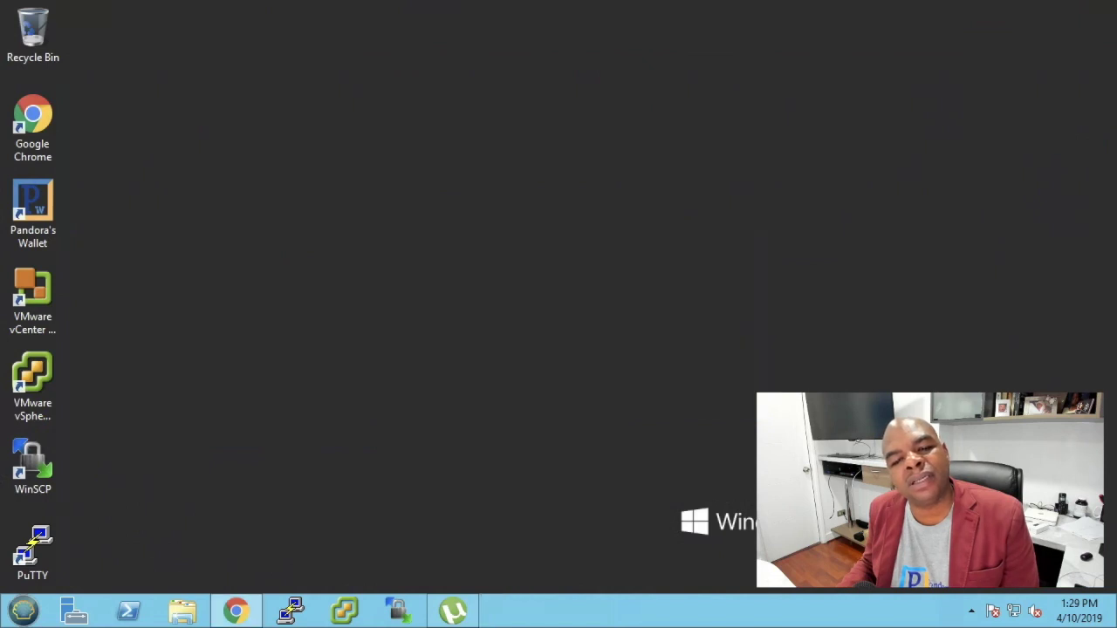
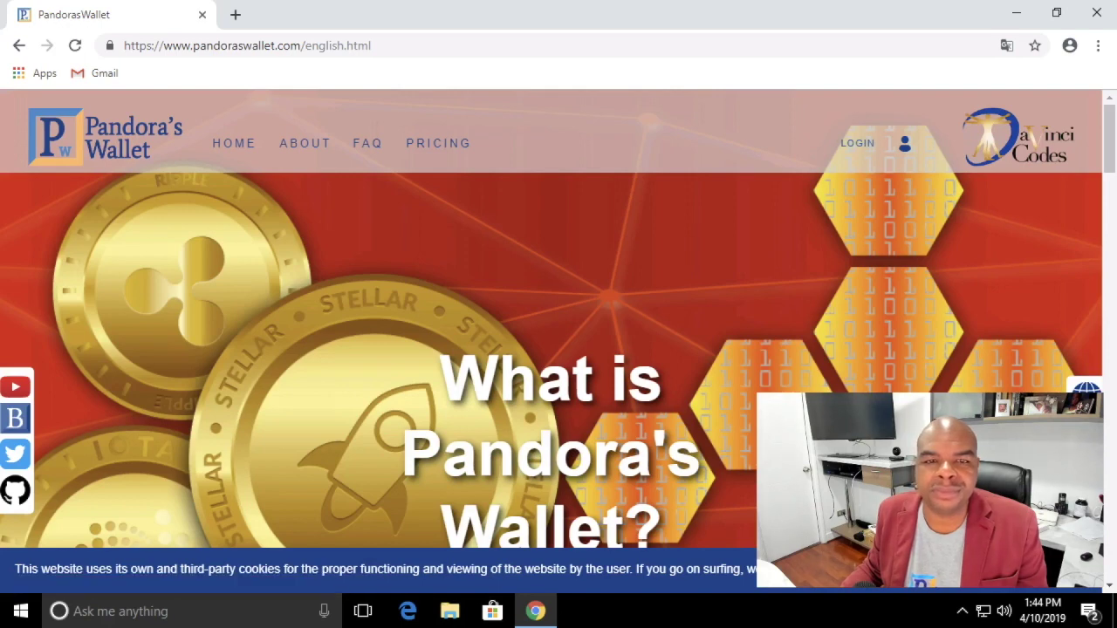
Log in to the Pandora's Wallet site with the suggested account e-mail and a retyped password
click(856, 143)
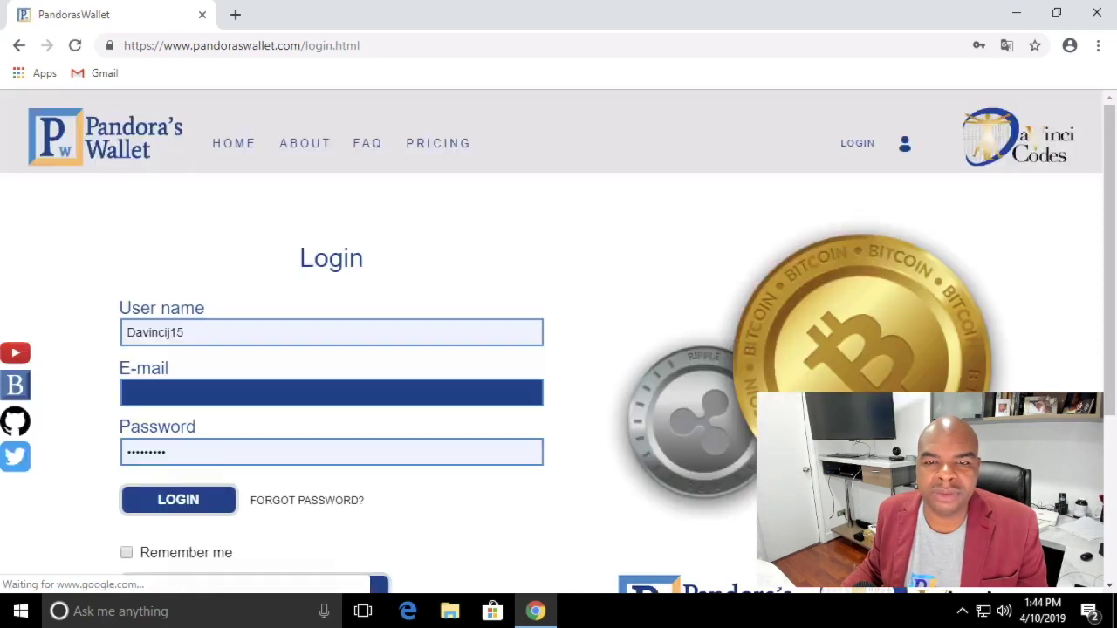
click(128, 393)
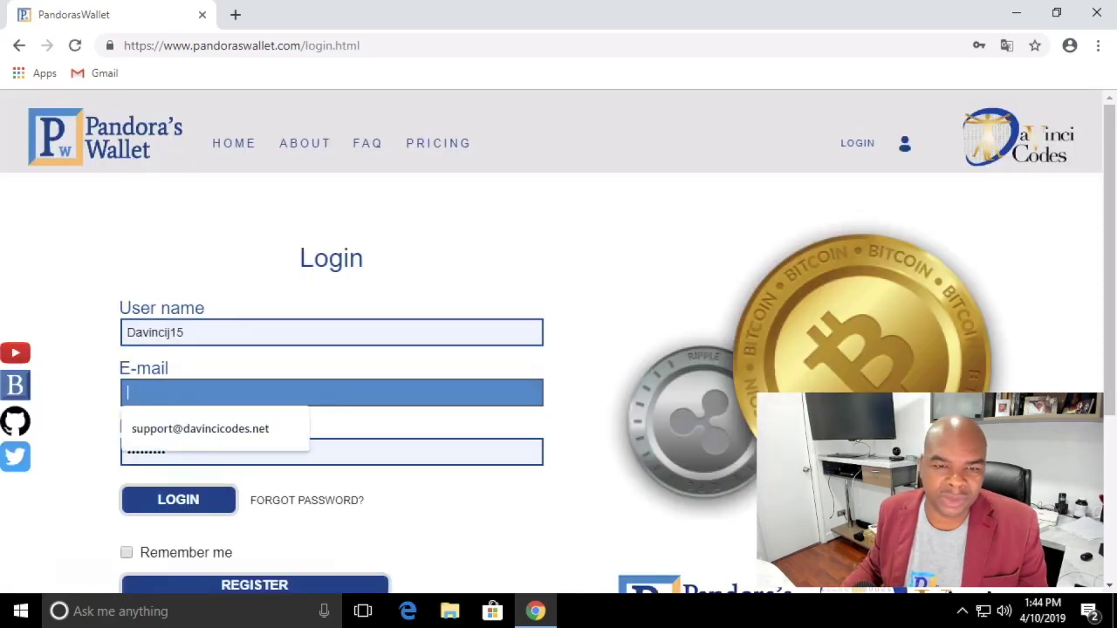
key(Down)
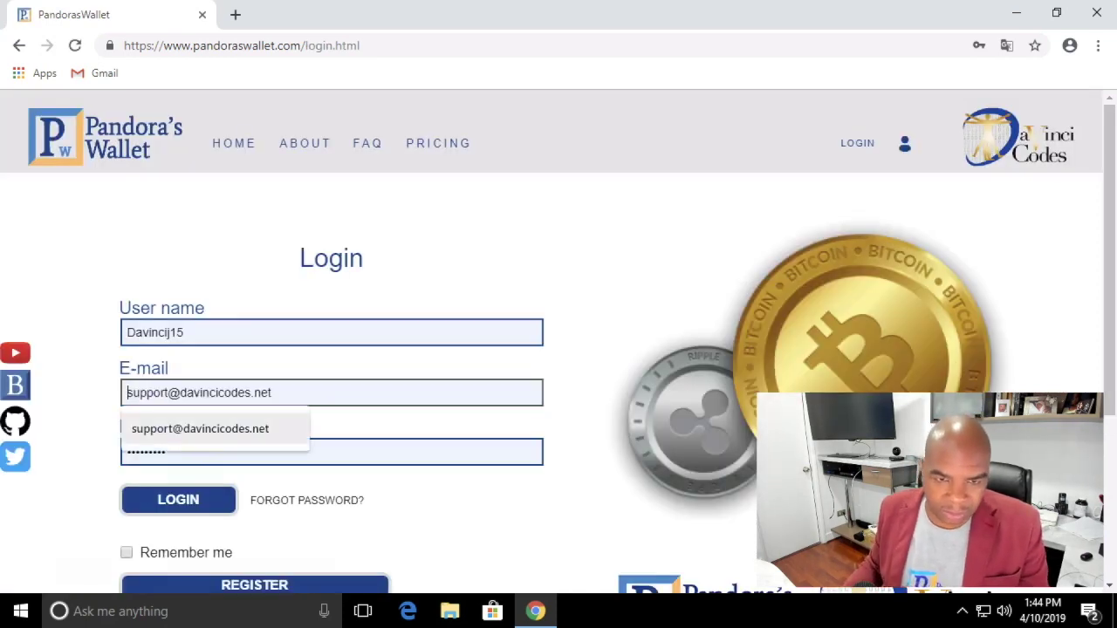
key(Return)
key(Tab)
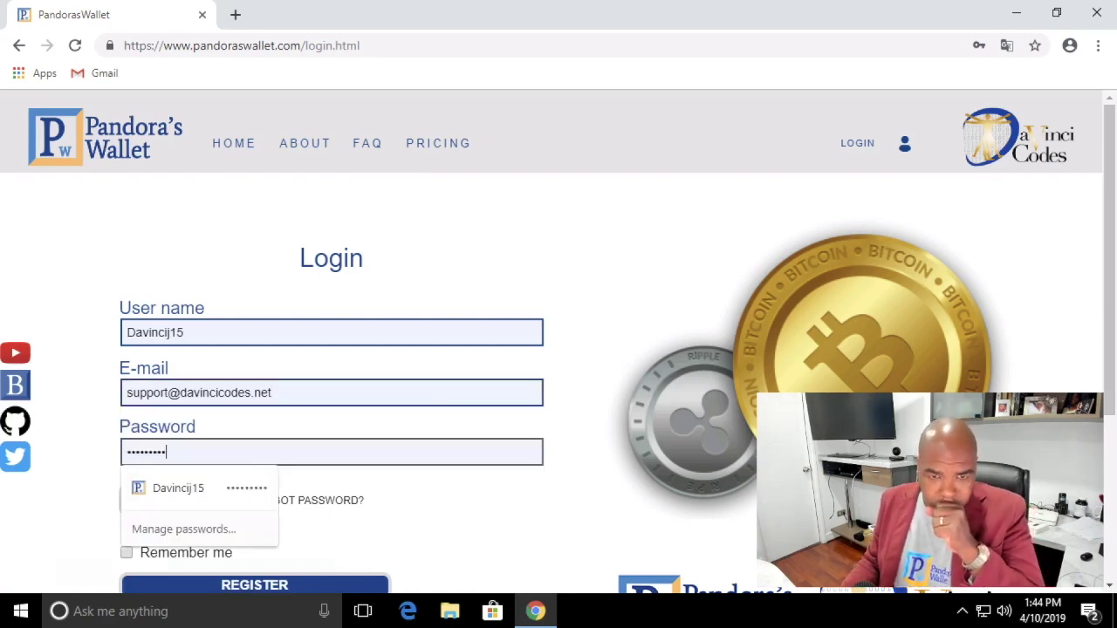
key(ctrl+a)
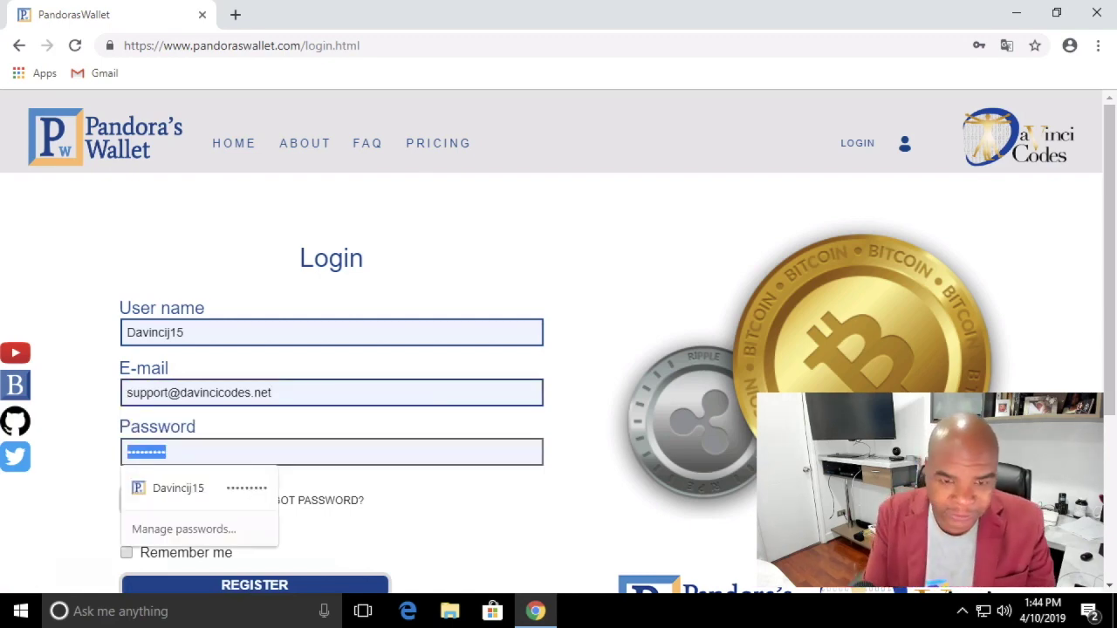
key(BackSpace)
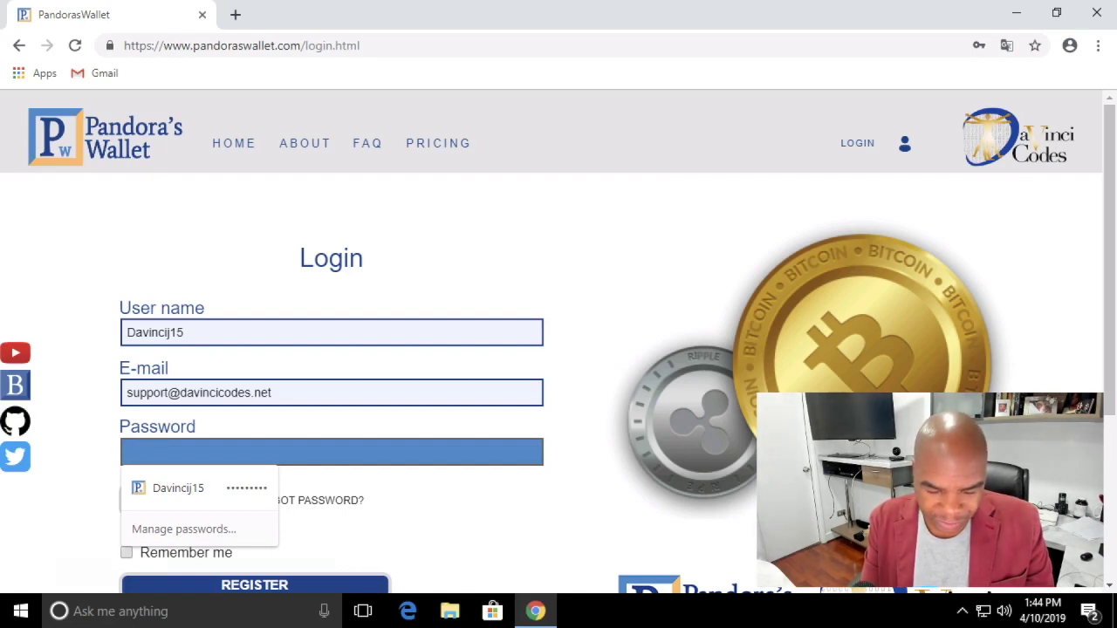
text(••)
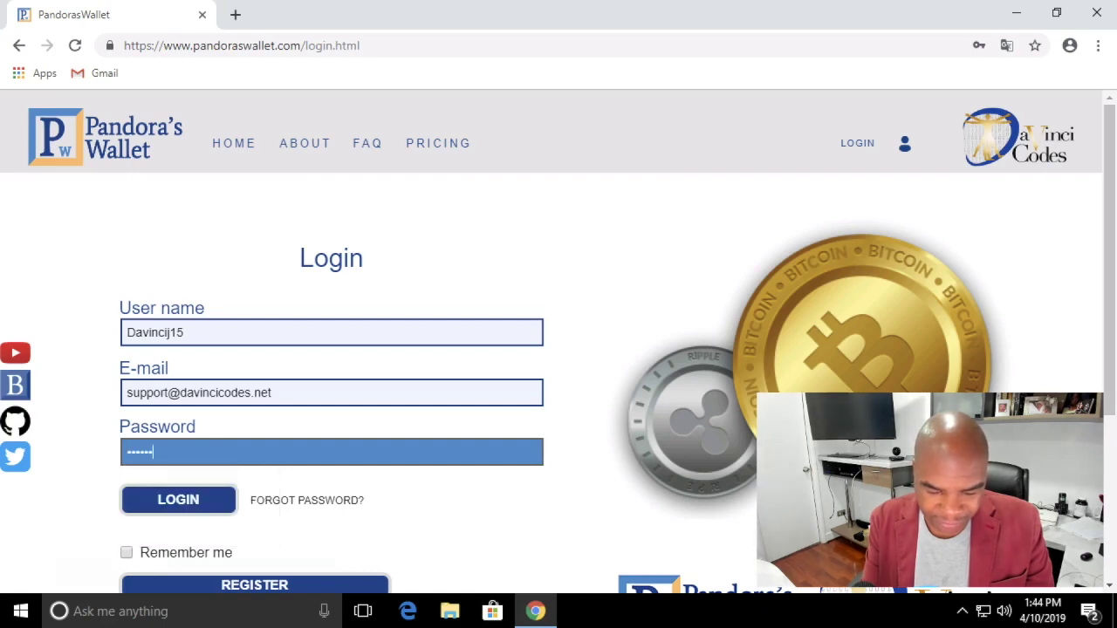
text(••)
key(Return)
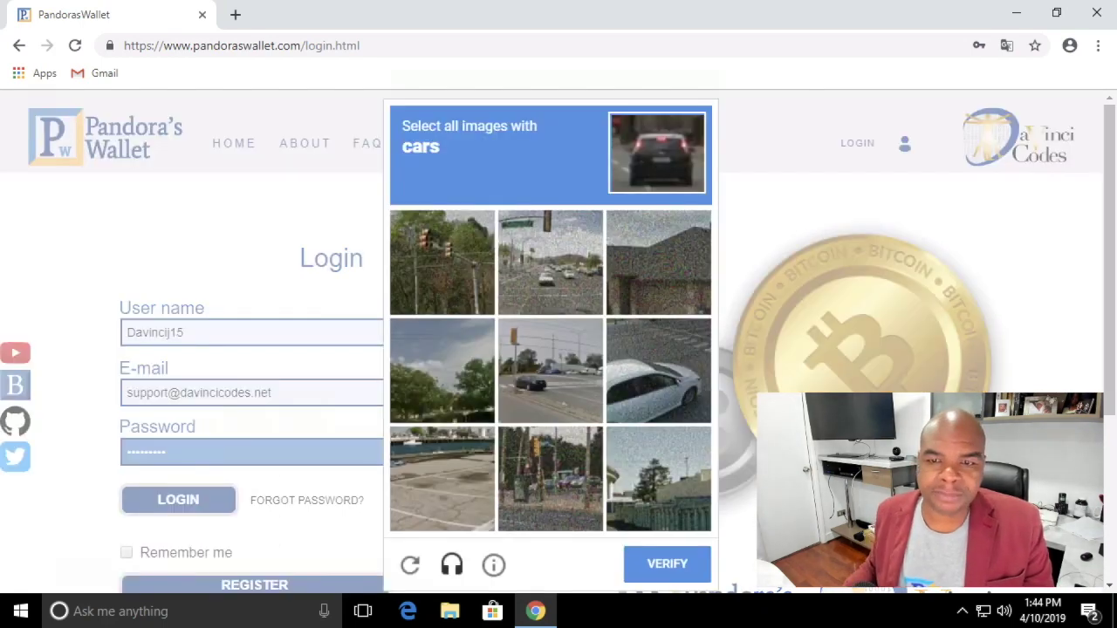
Select the four reCAPTCHA tiles containing cars and verify to finish logging in
click(658, 371)
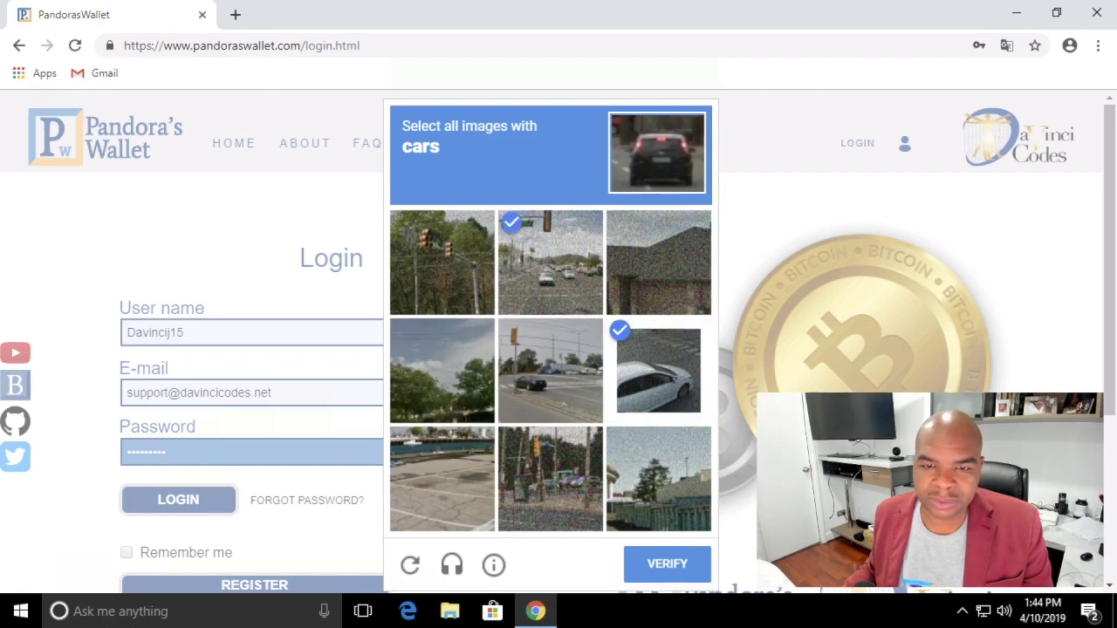
click(549, 262)
click(550, 371)
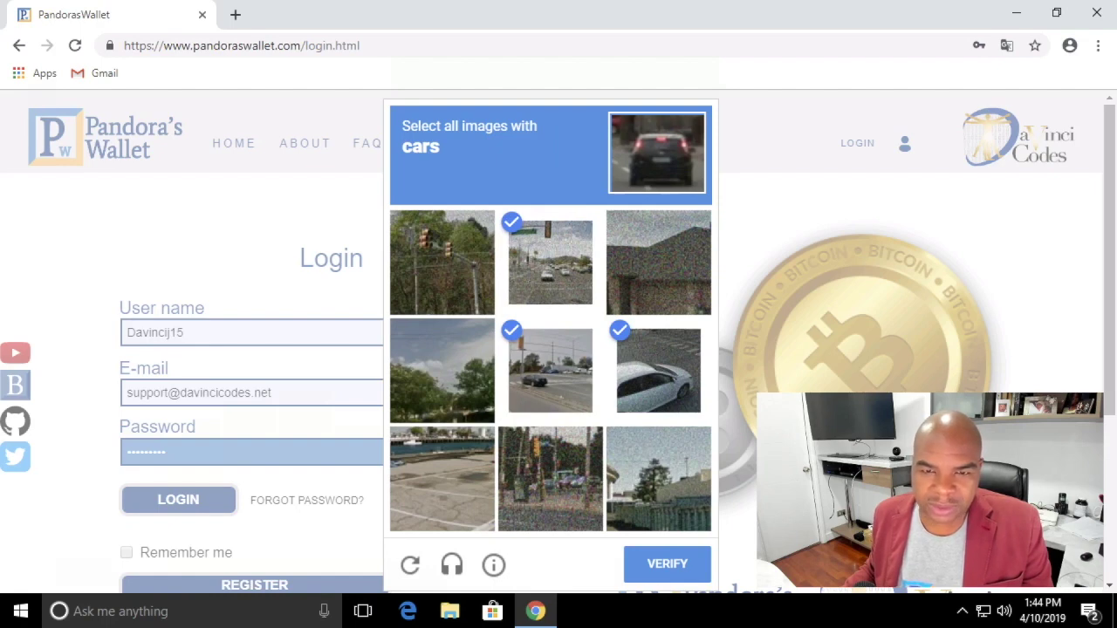
click(549, 478)
click(667, 563)
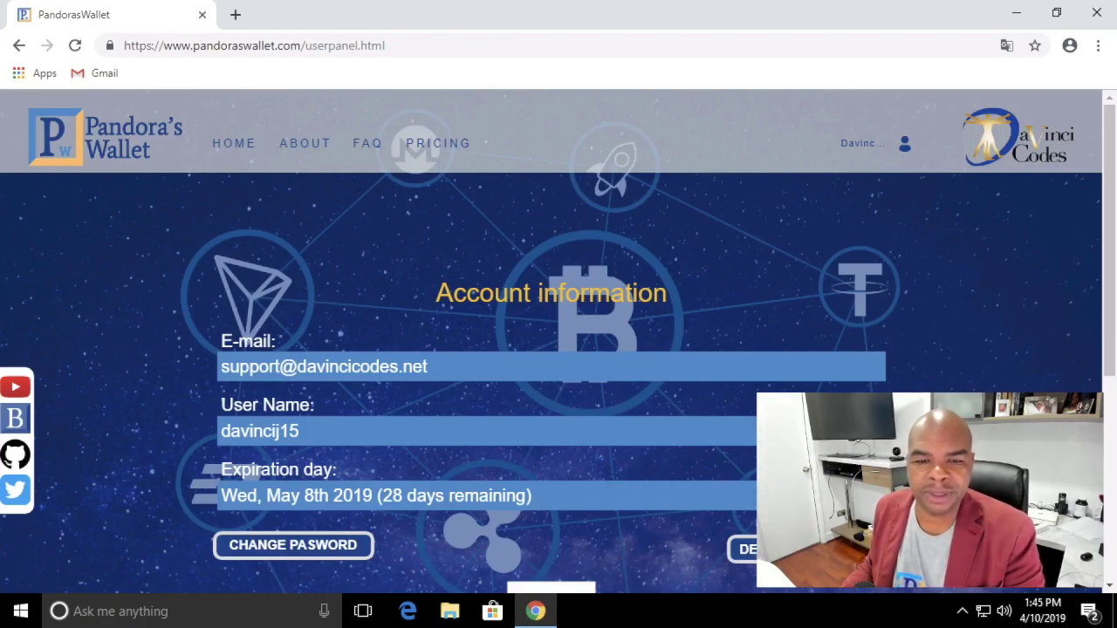
Download the Pandora's Wallet .msi installer and run it from the download bar
scroll(559, 349, down, 4)
click(807, 264)
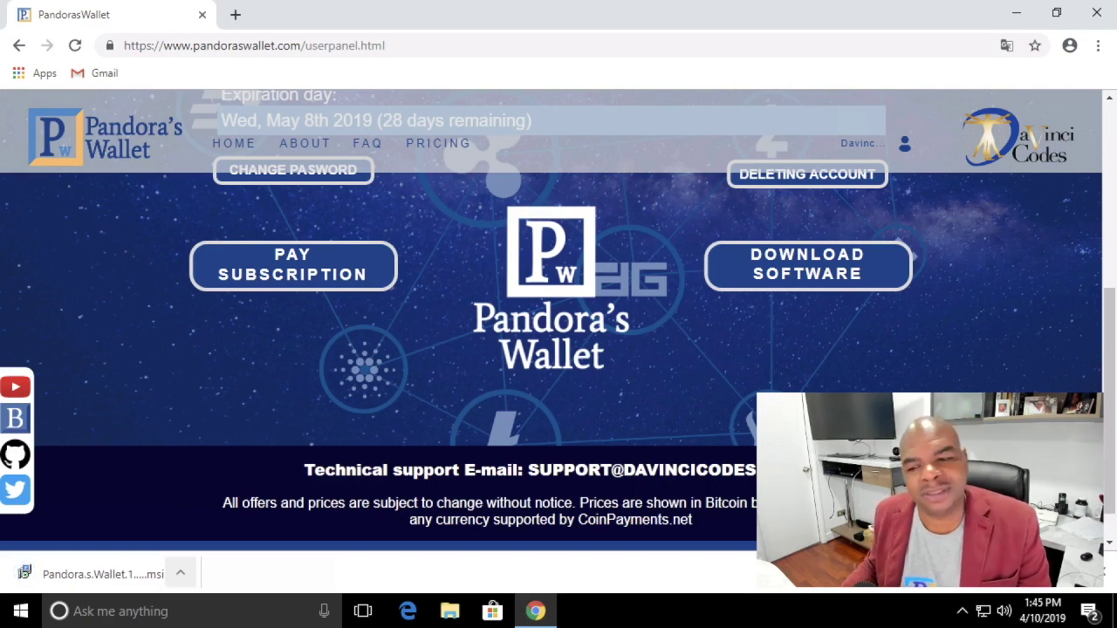
click(179, 573)
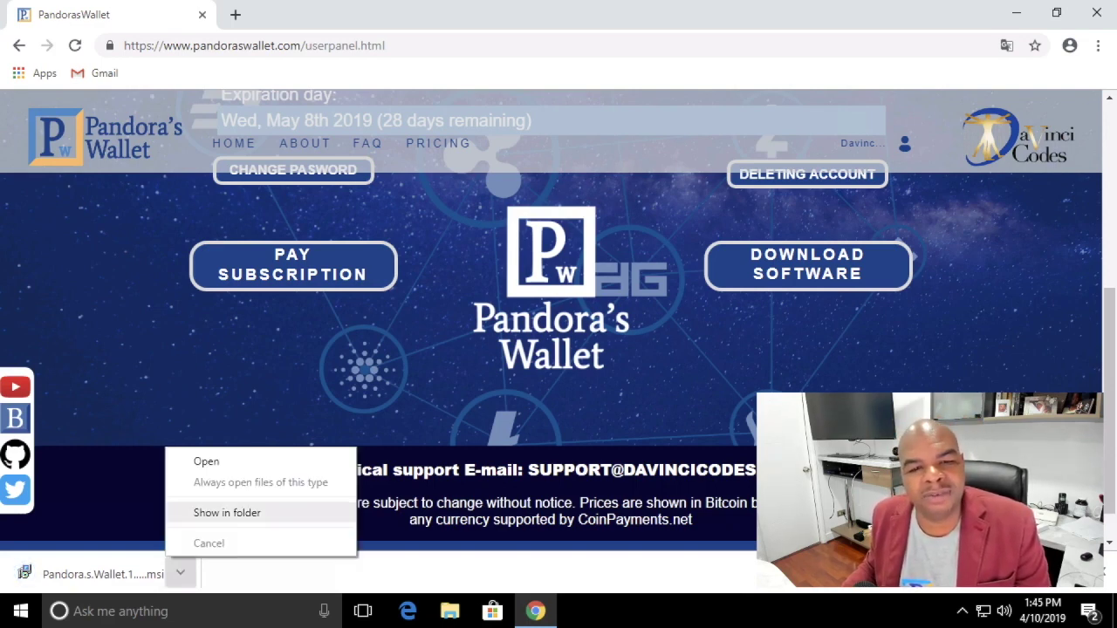
click(206, 461)
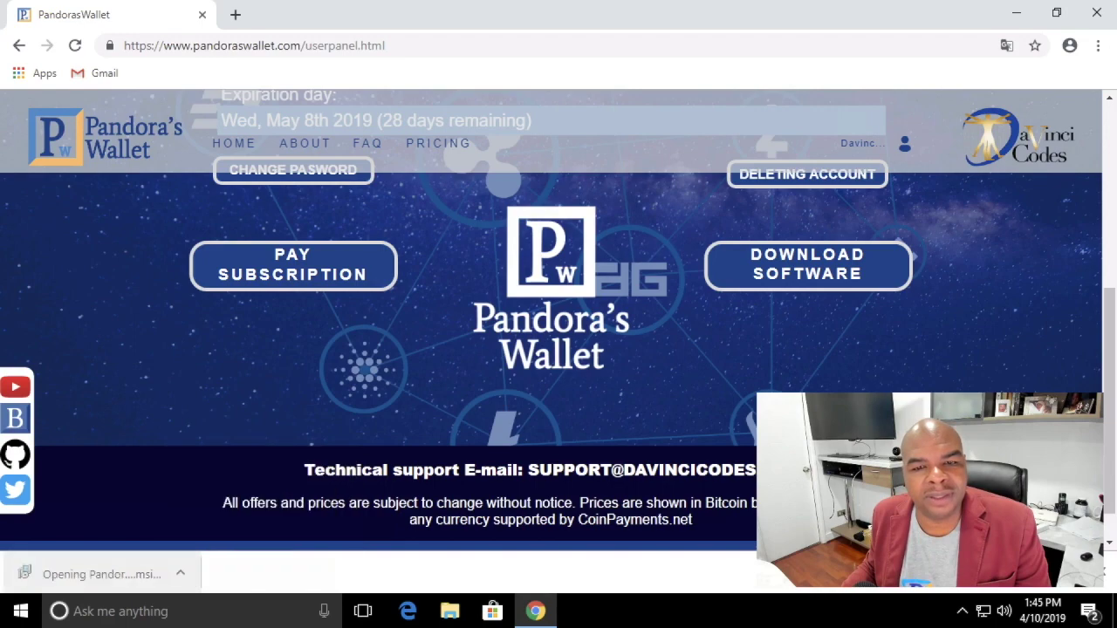
click(180, 572)
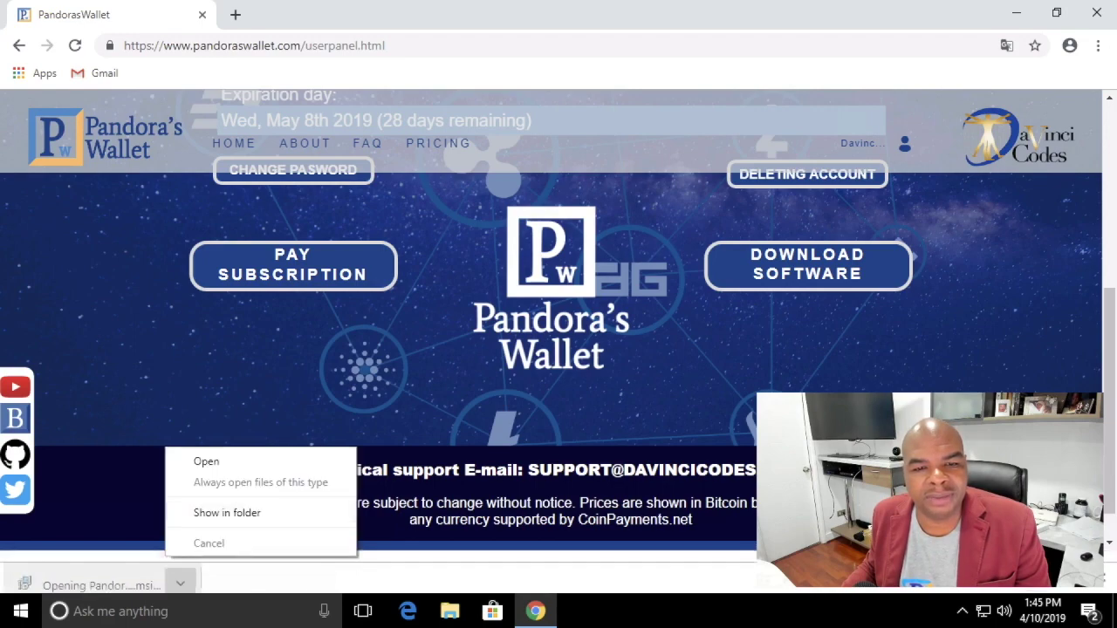
click(206, 460)
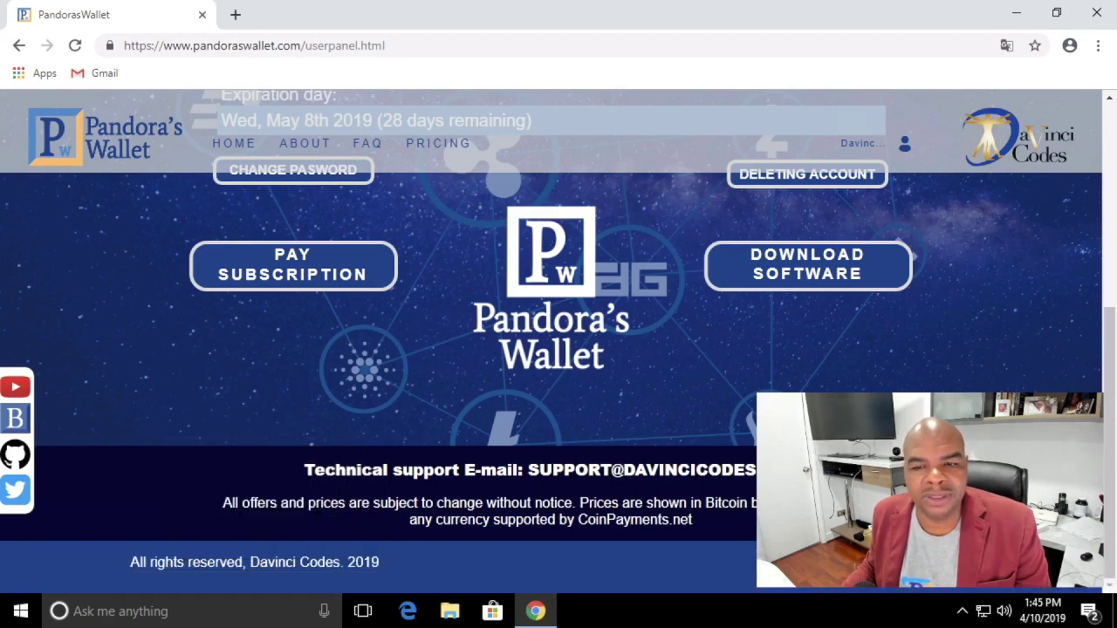
scroll(550, 341, up, 5)
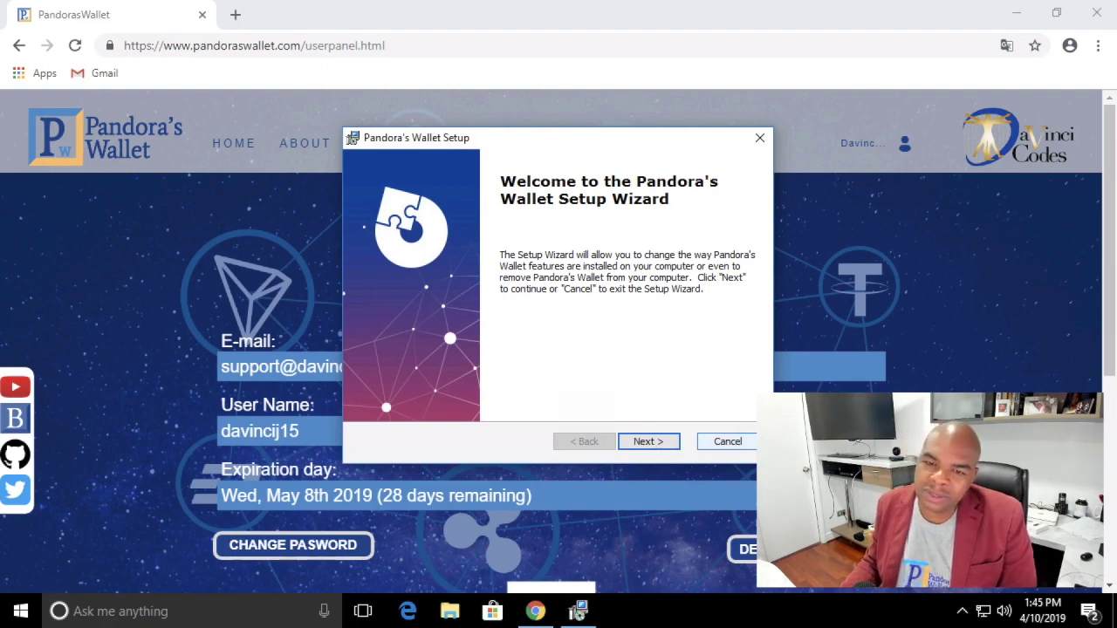
Cancel and close the wallet setup wizard, then minimize Chrome to the desktop
click(754, 442)
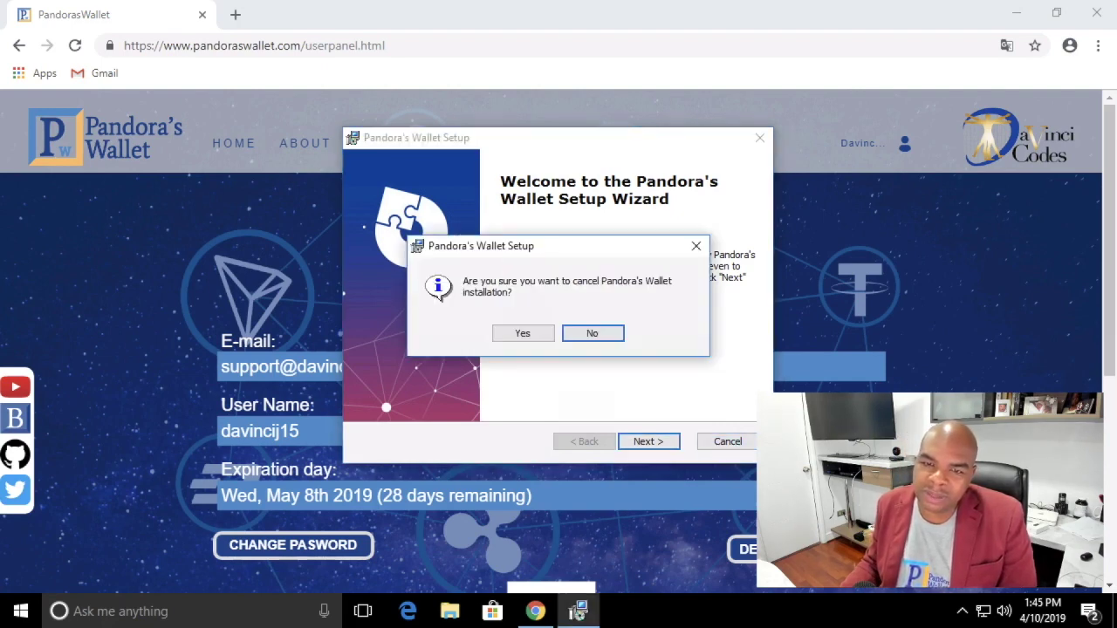
click(522, 333)
click(647, 442)
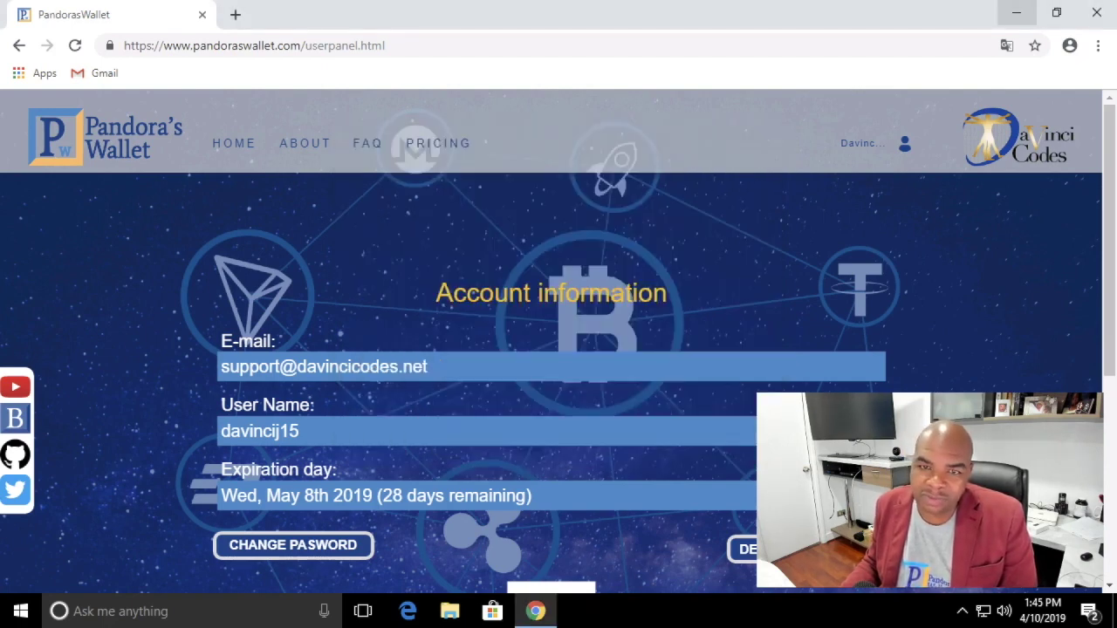
click(1015, 14)
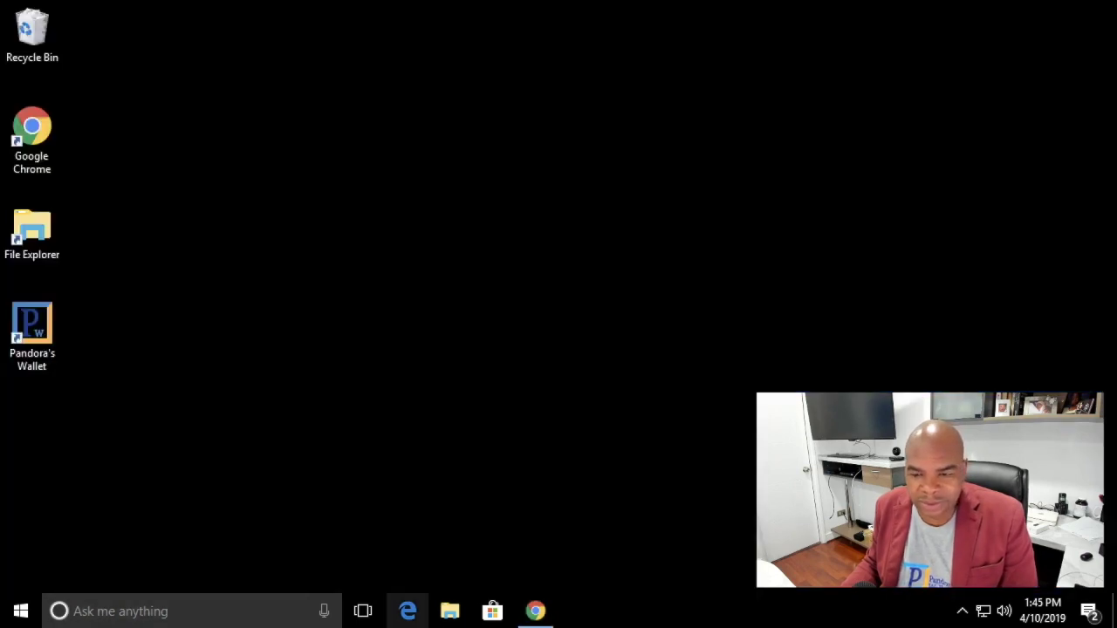
Launch Pandora's Wallet, connect with the account password to see the 0.01990327 BTC balance, then close it
click(31, 327)
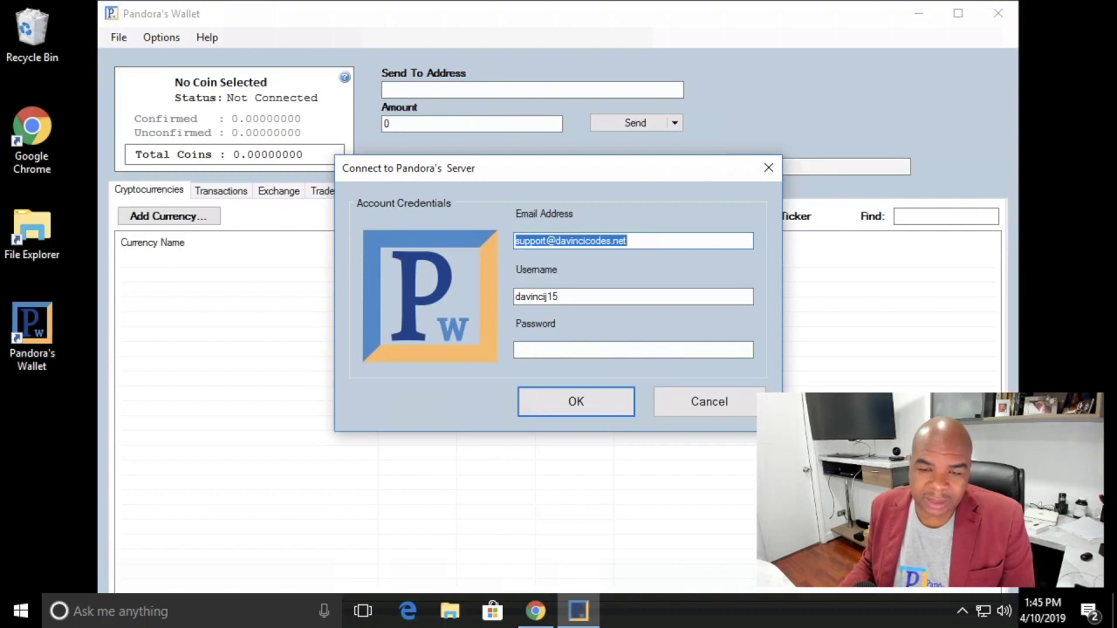
click(632, 349)
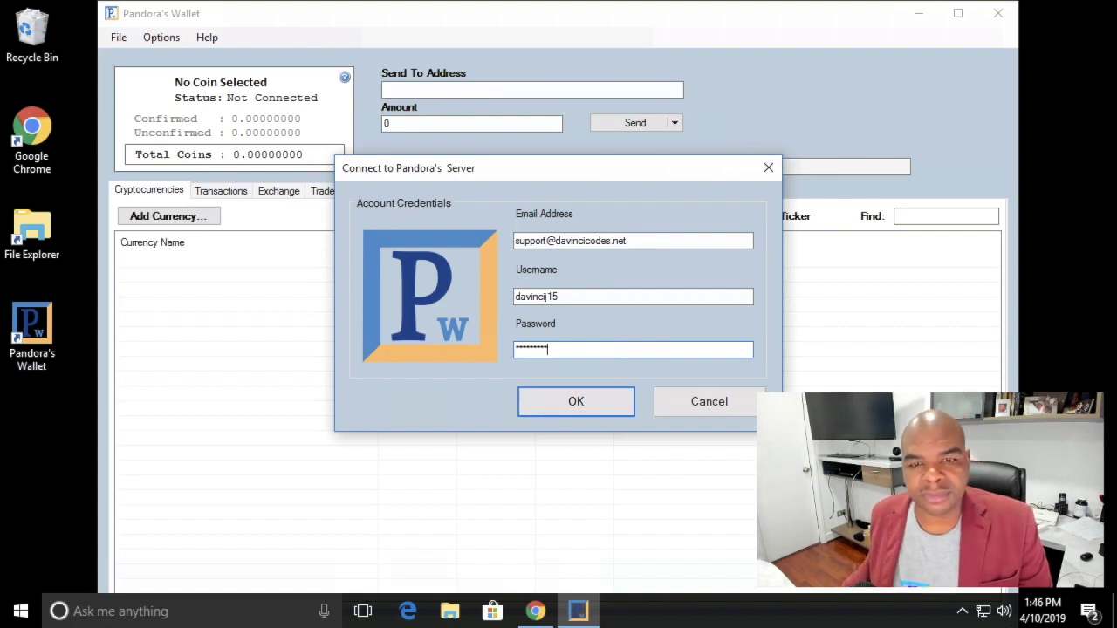
key(Return)
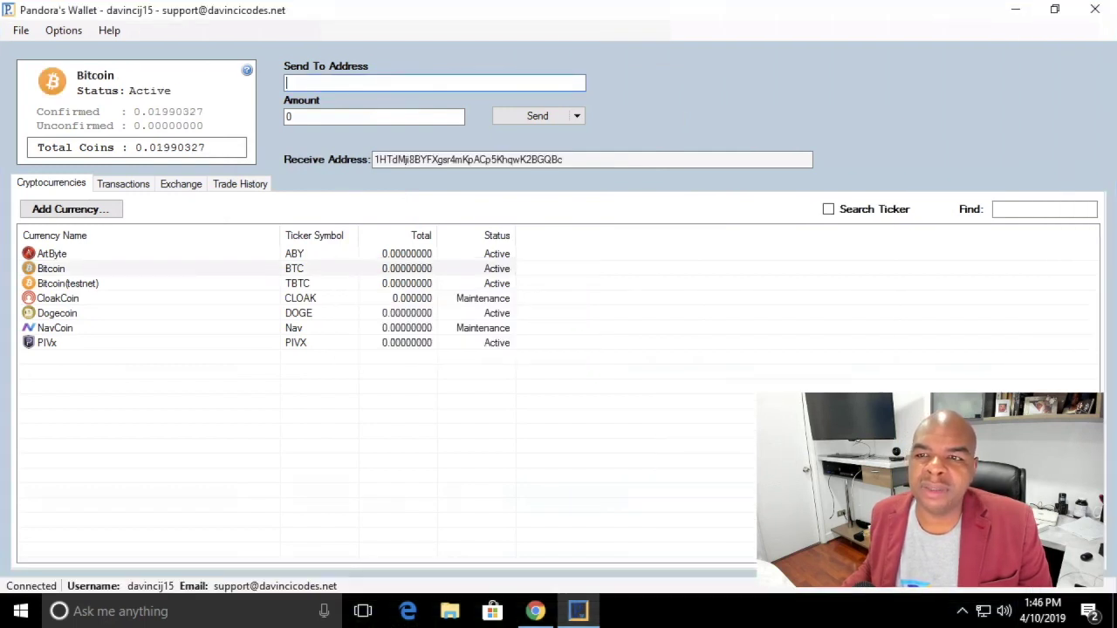
click(1095, 9)
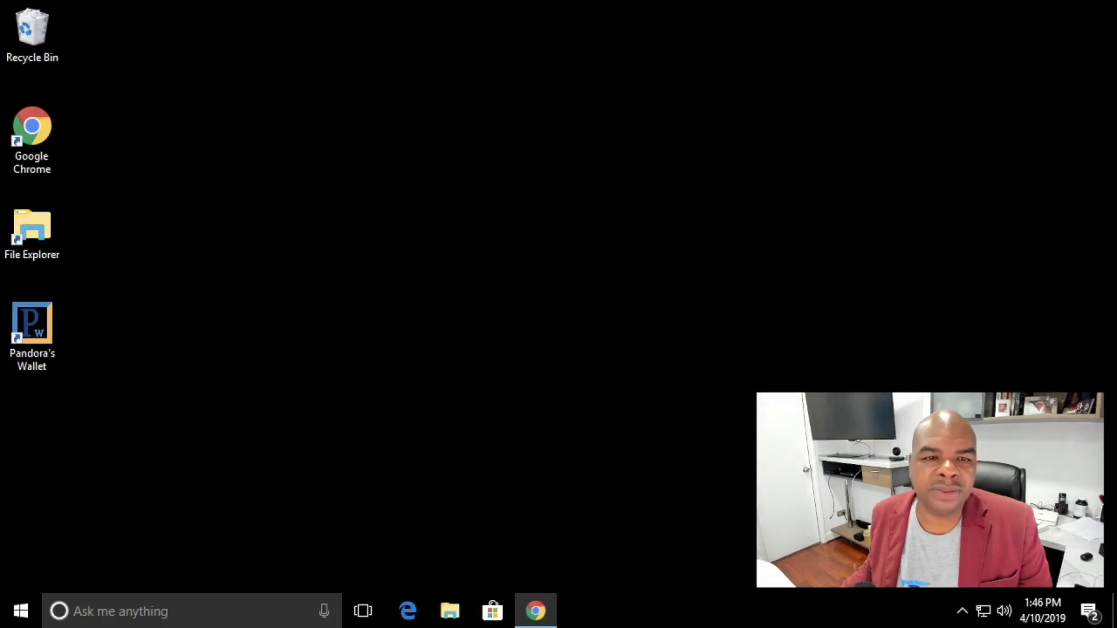
Relaunch Pandora's Wallet and connect using the username shortened at the end, plus the password
key(Return)
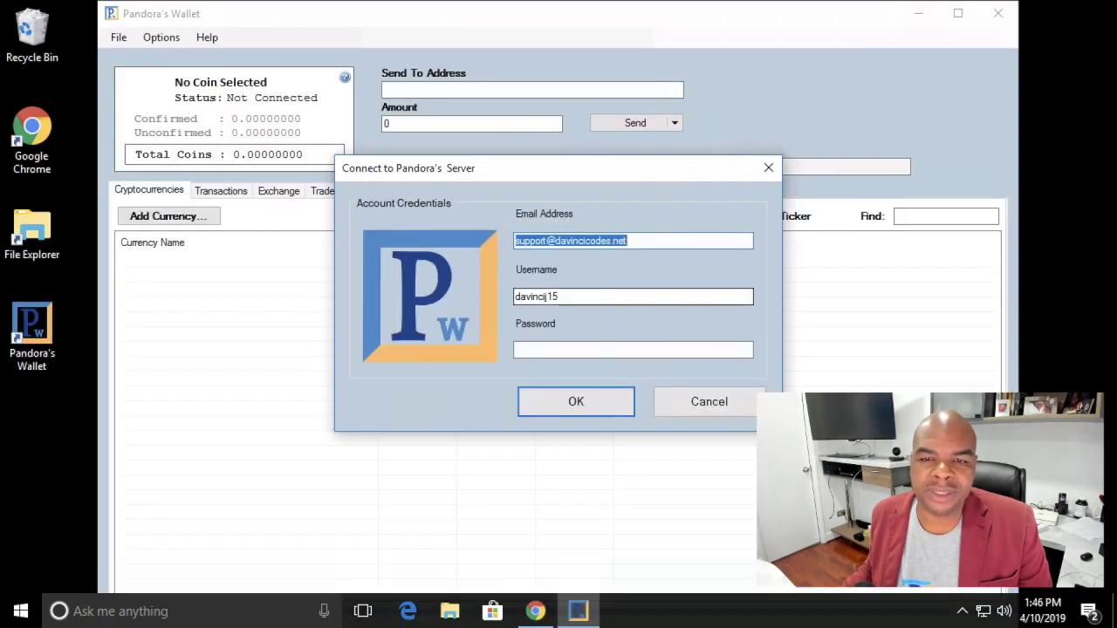
key(BackSpace)
key(BackSpace)
key(Tab)
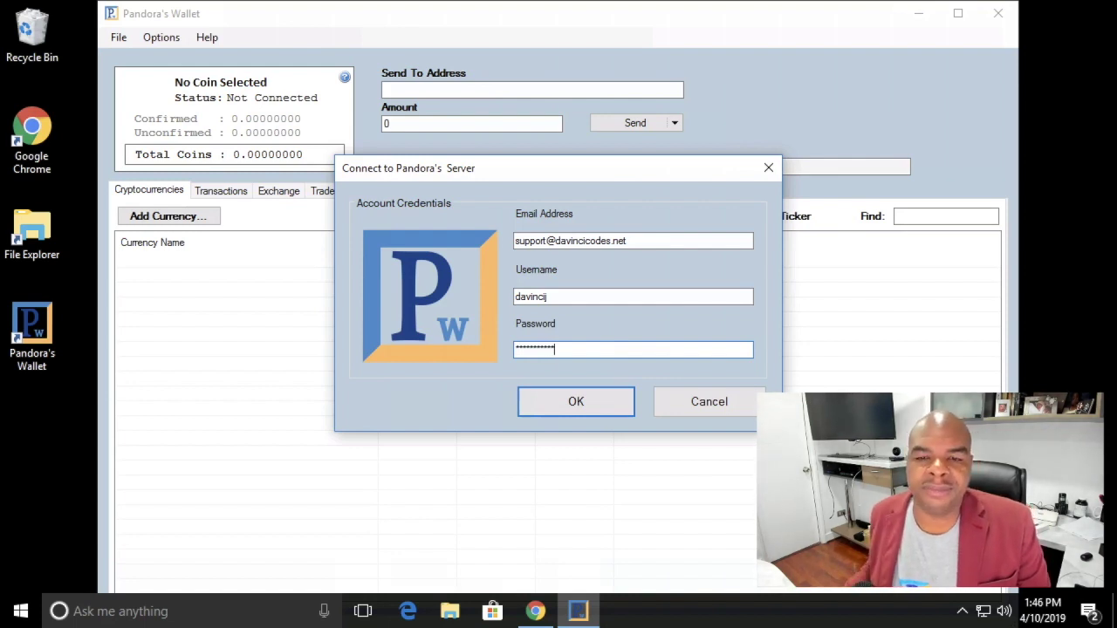
key(Return)
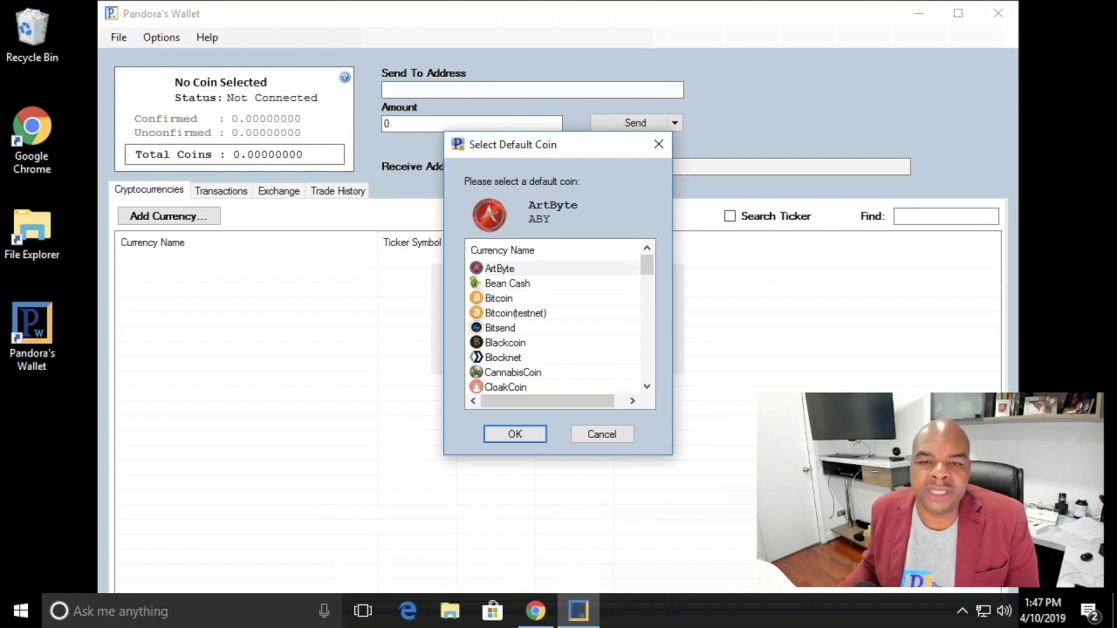
Choose Bitcoin instead of ArtByte (ABY) in Select Default Coin and confirm
scroll(560, 324, down, 1)
scroll(560, 325, up, 1)
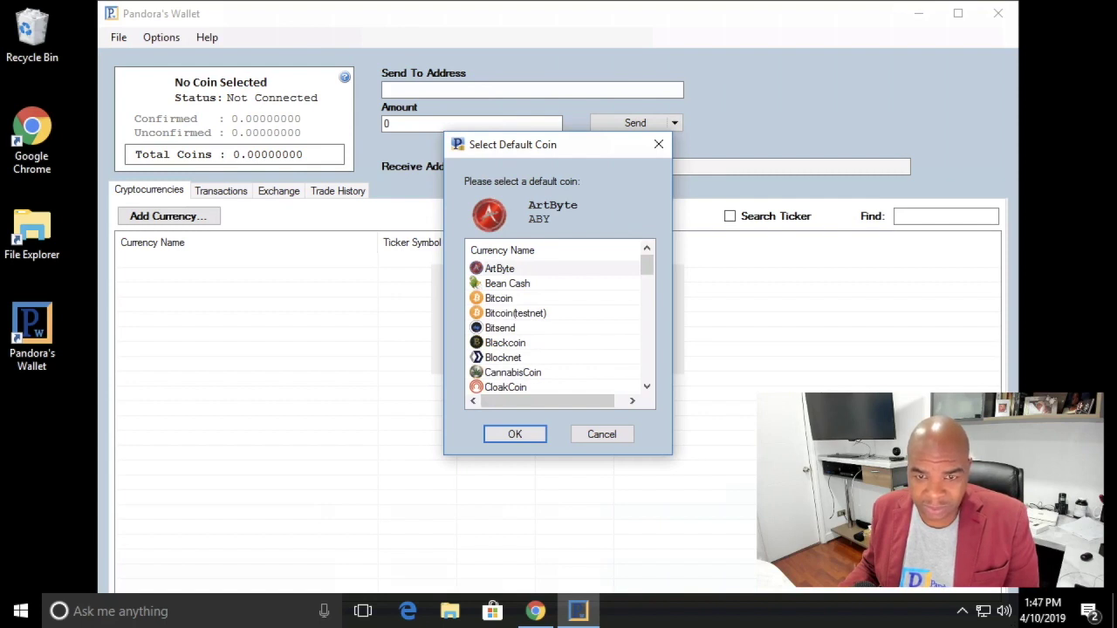
click(499, 297)
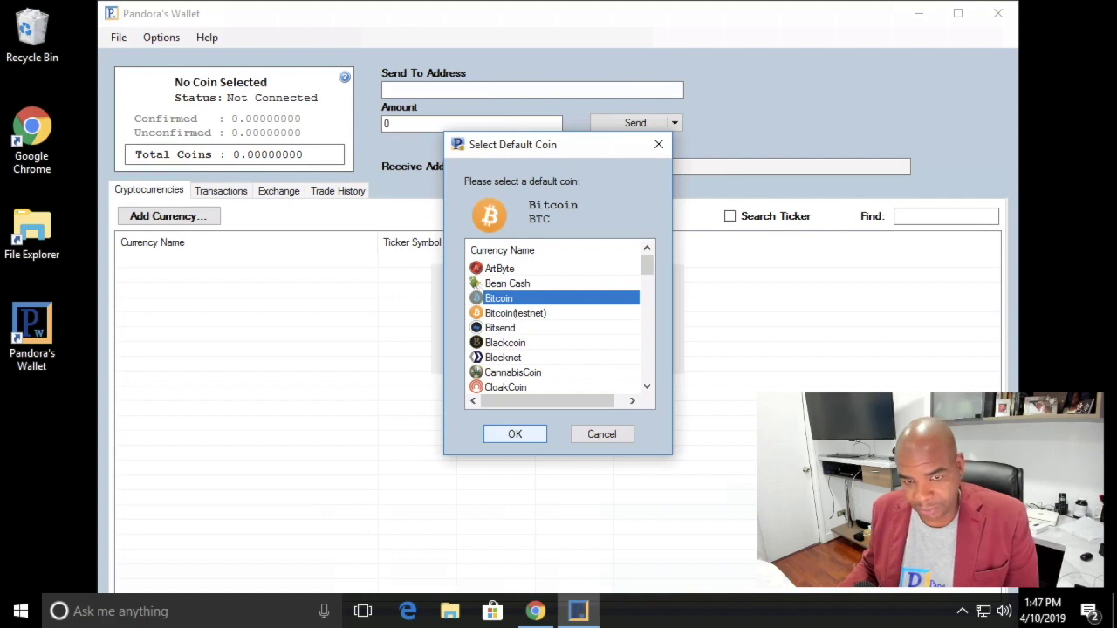
key(Return)
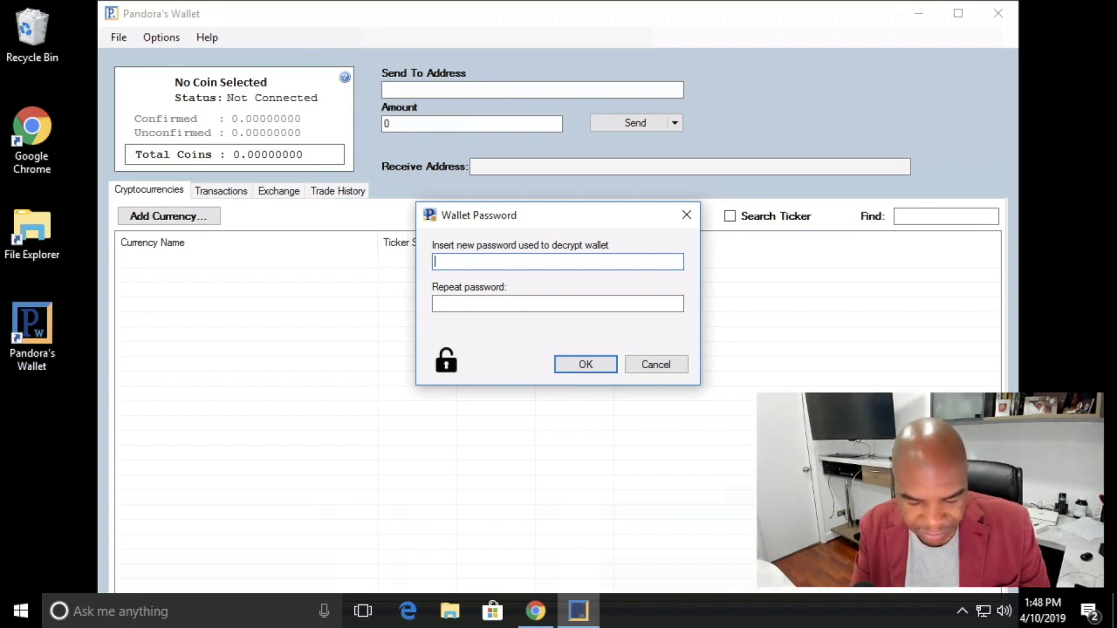
Enter and repeat a new wallet decryption password to encrypt the wallet
text(••••••••)
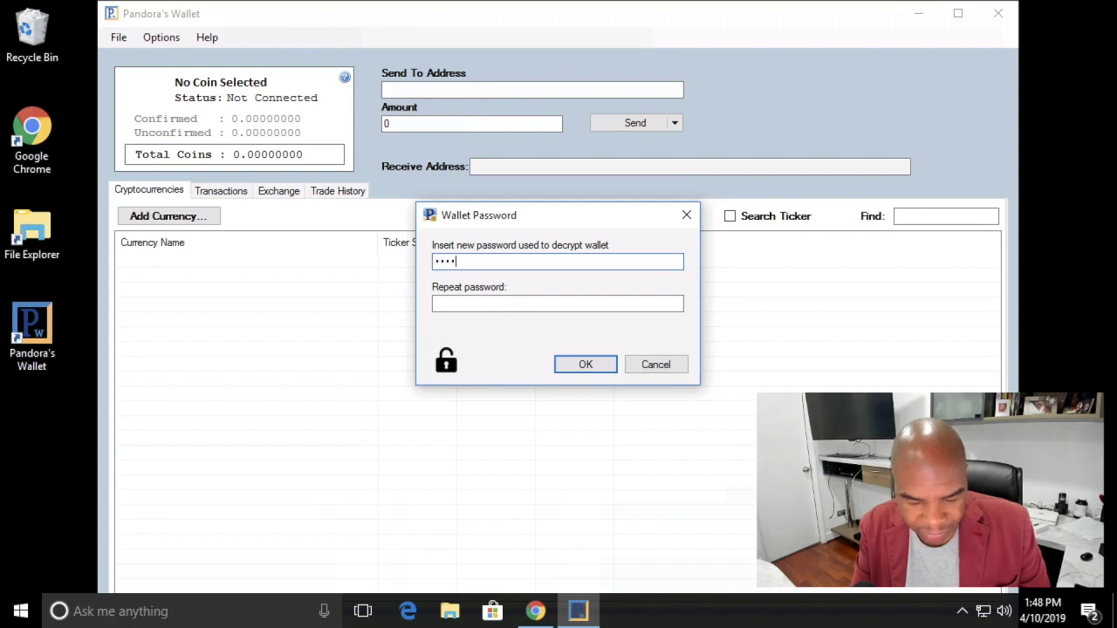
text(•••)
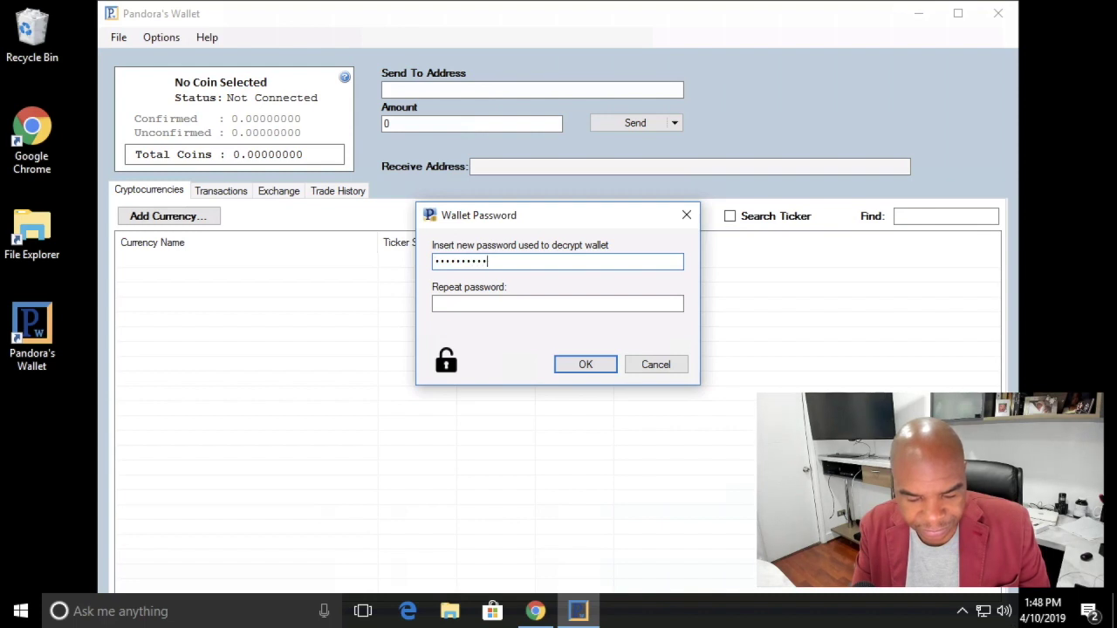
click(558, 303)
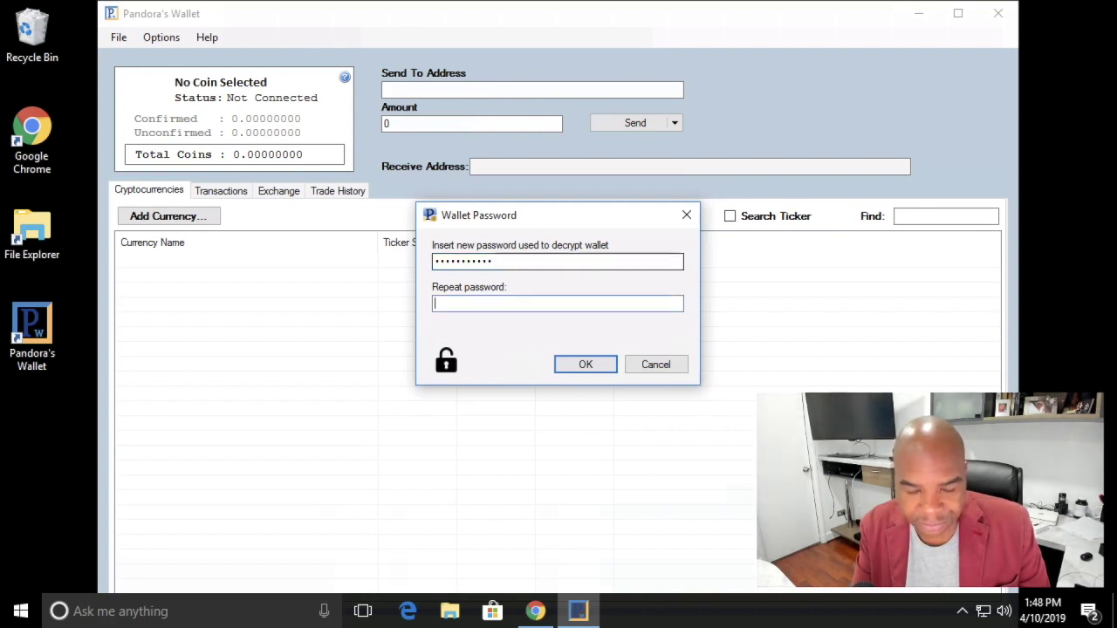
text(••••••)
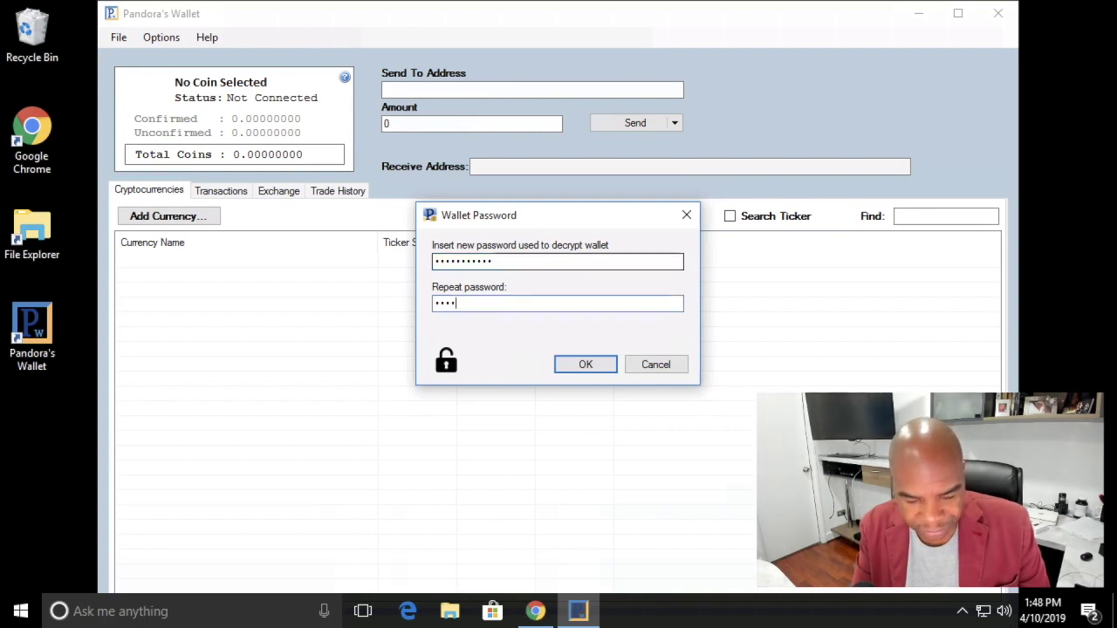
text(•••••)
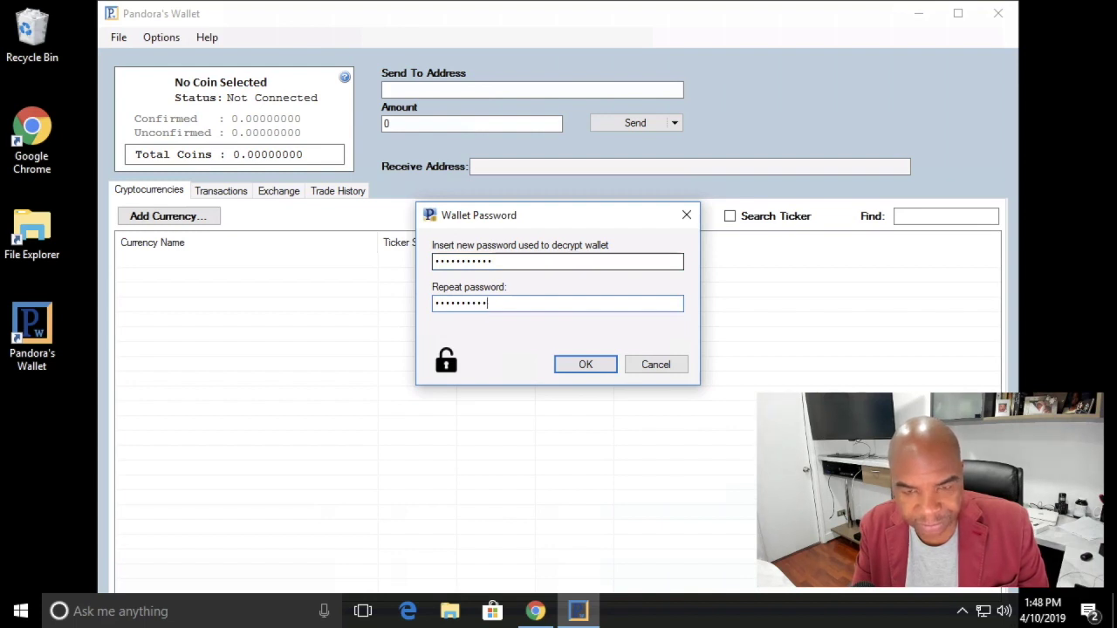
key(Return)
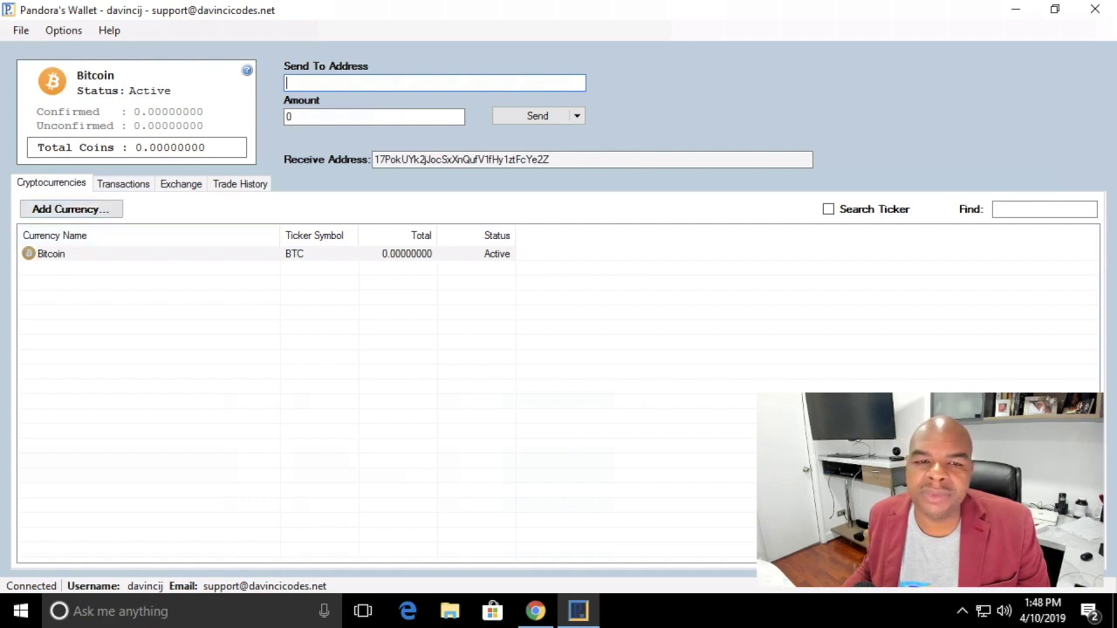
Choose Add Currency... and unlock the wallet with its password
click(71, 208)
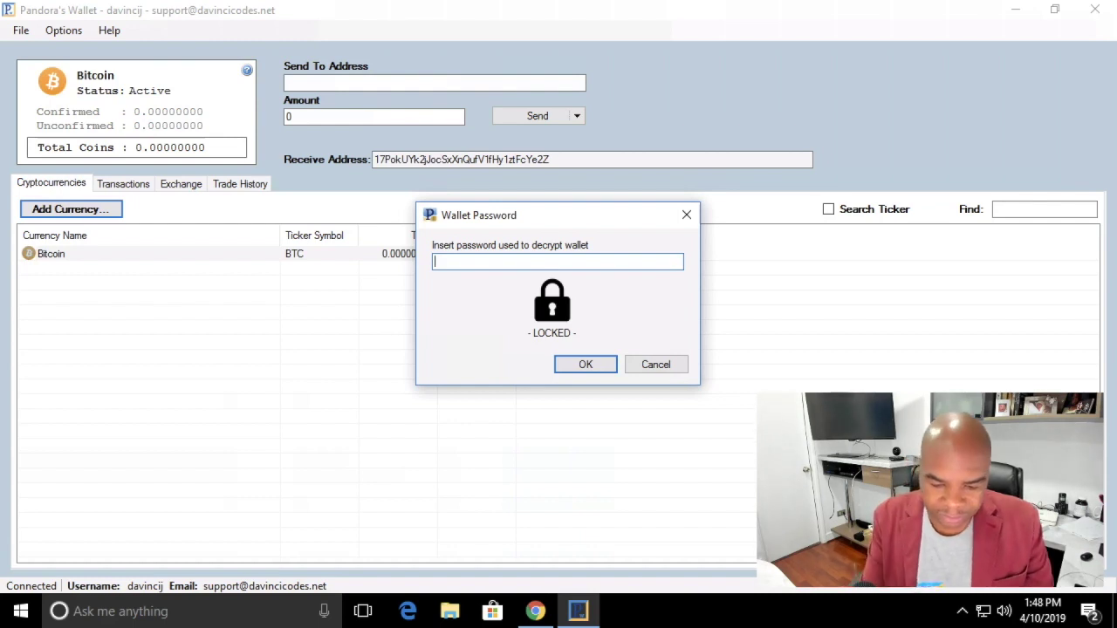
text(••)
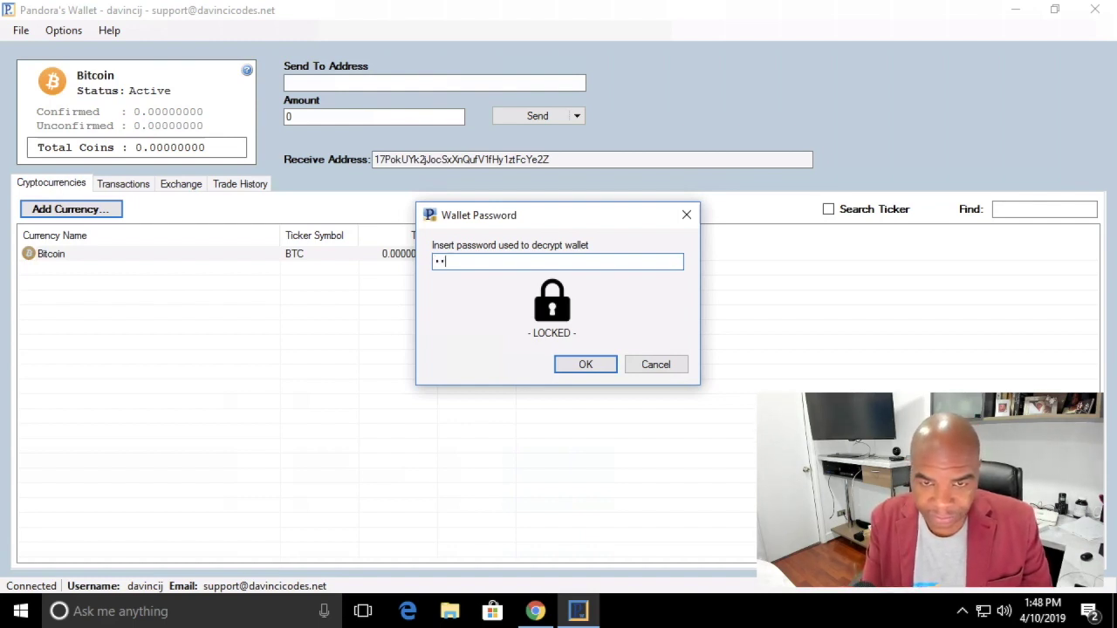
text(••••••)
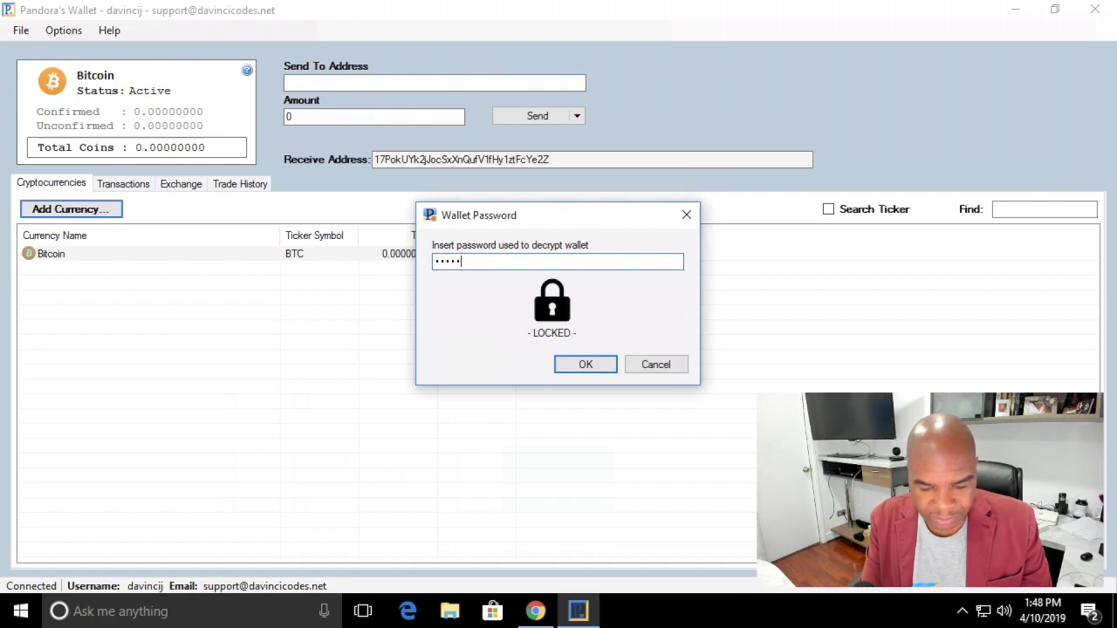
text(•••)
key(Return)
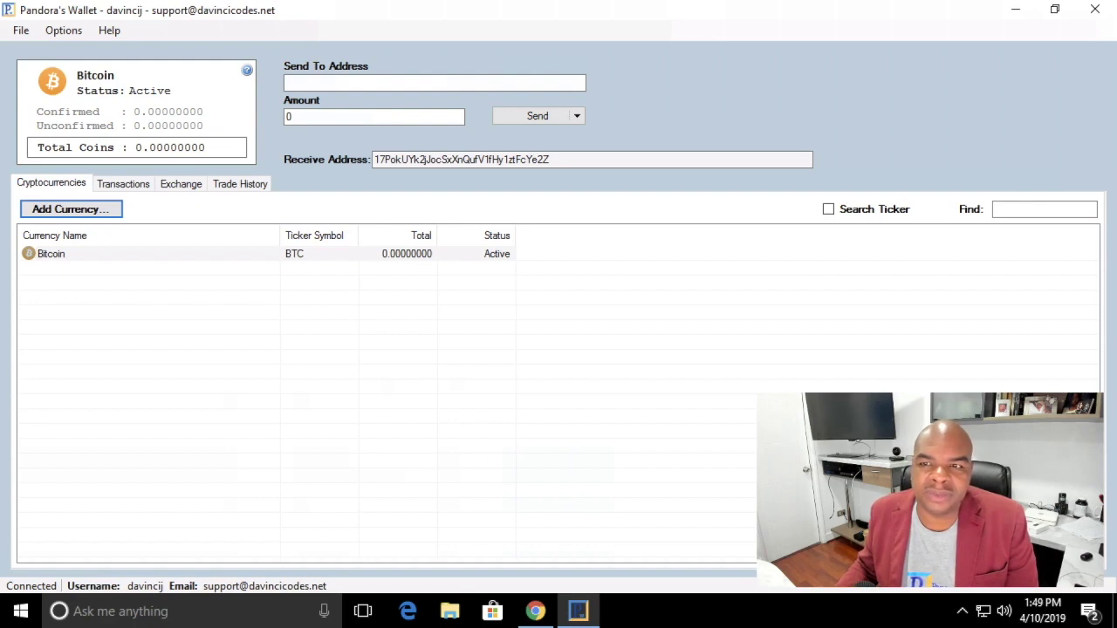
In Add Coin(s), tick ArtByte, Bean Cash, Bitcoin(testnet), VeriCoin, Dash and Dash(testnet)
key(Return)
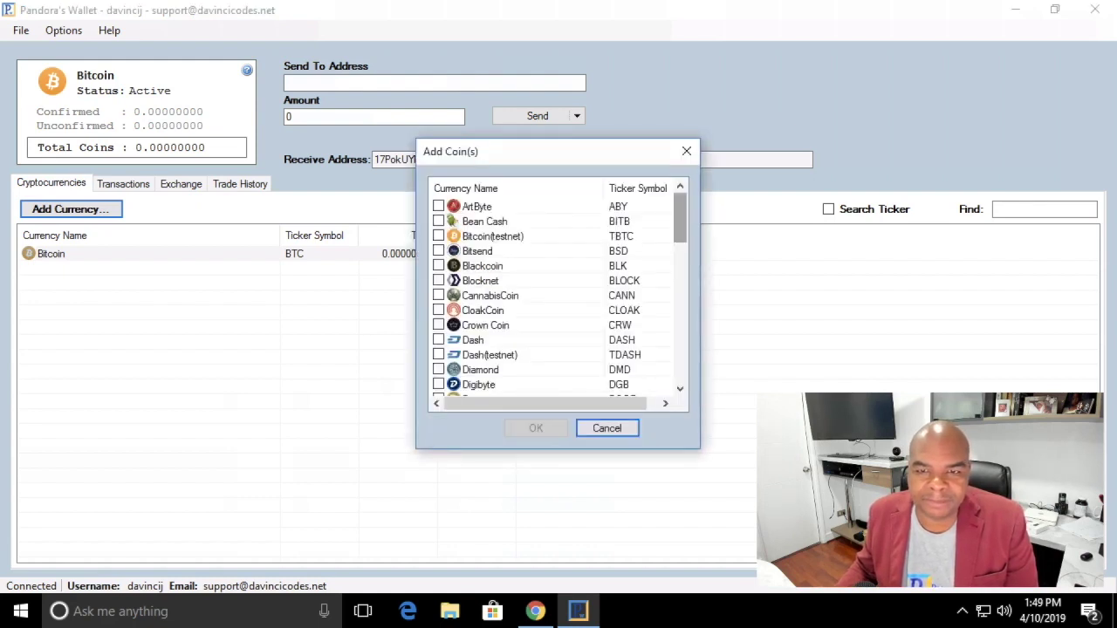
scroll(558, 296, down, 12)
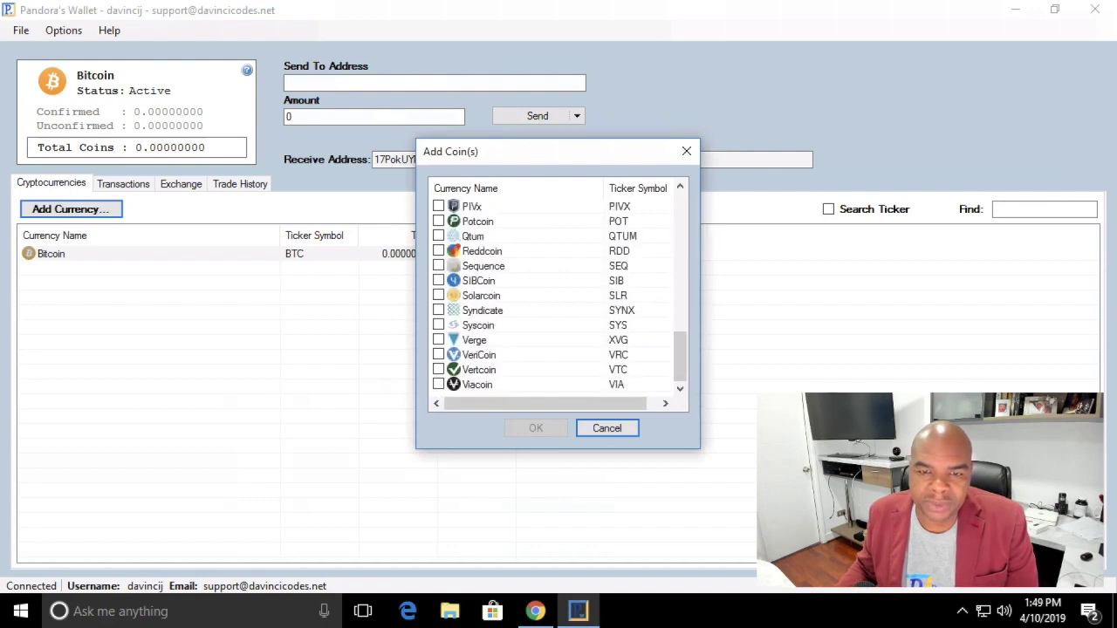
scroll(559, 297, up, 12)
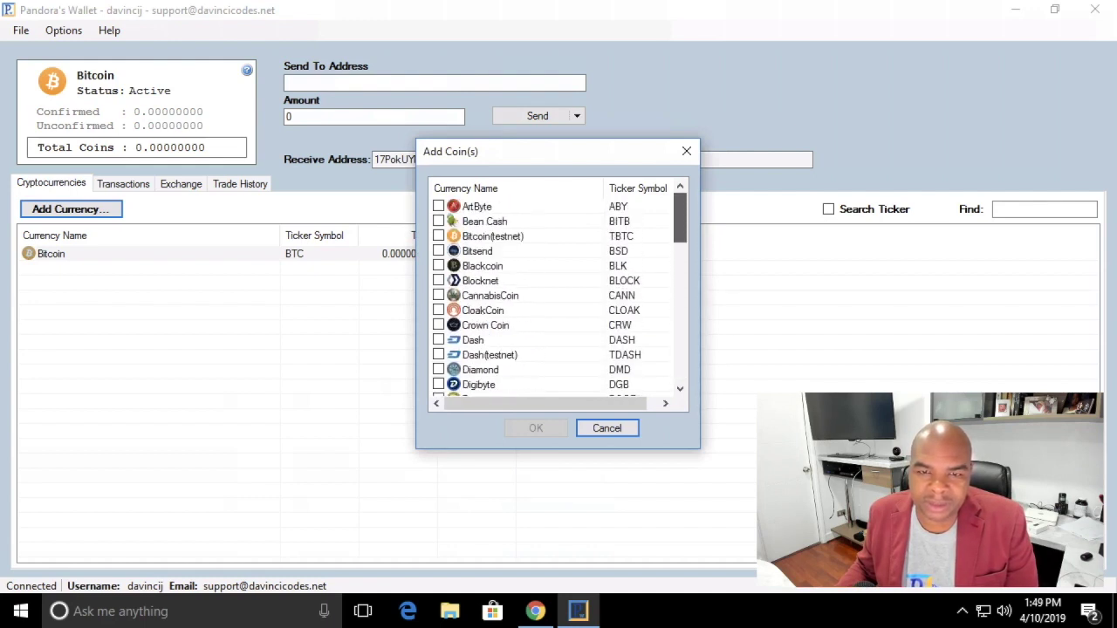
click(438, 235)
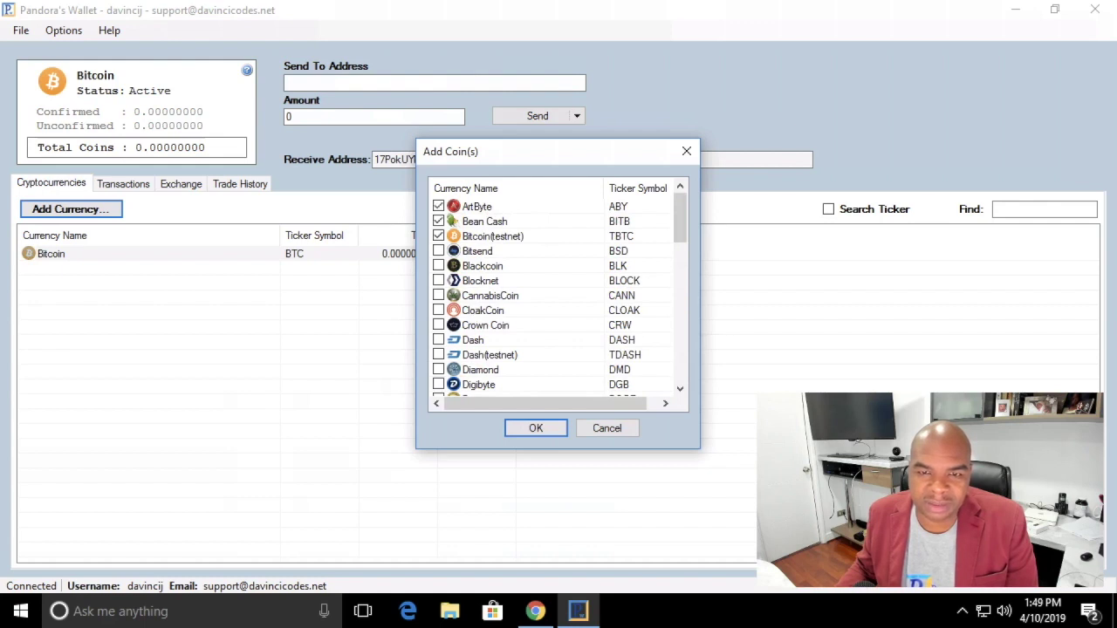
drag(680, 216, 680, 357)
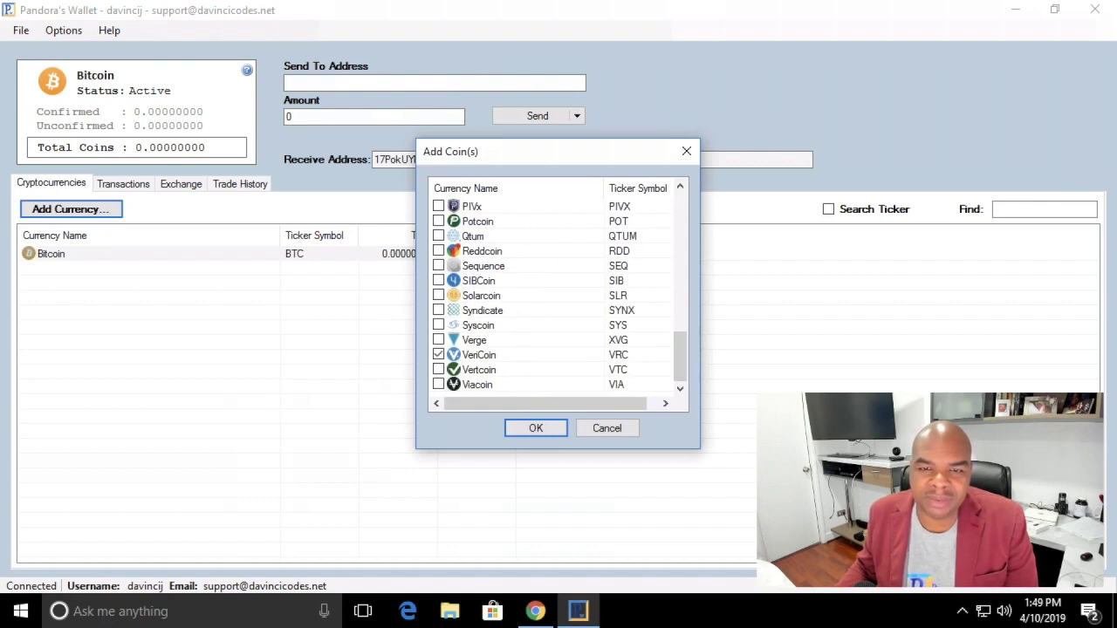
drag(680, 357, 680, 228)
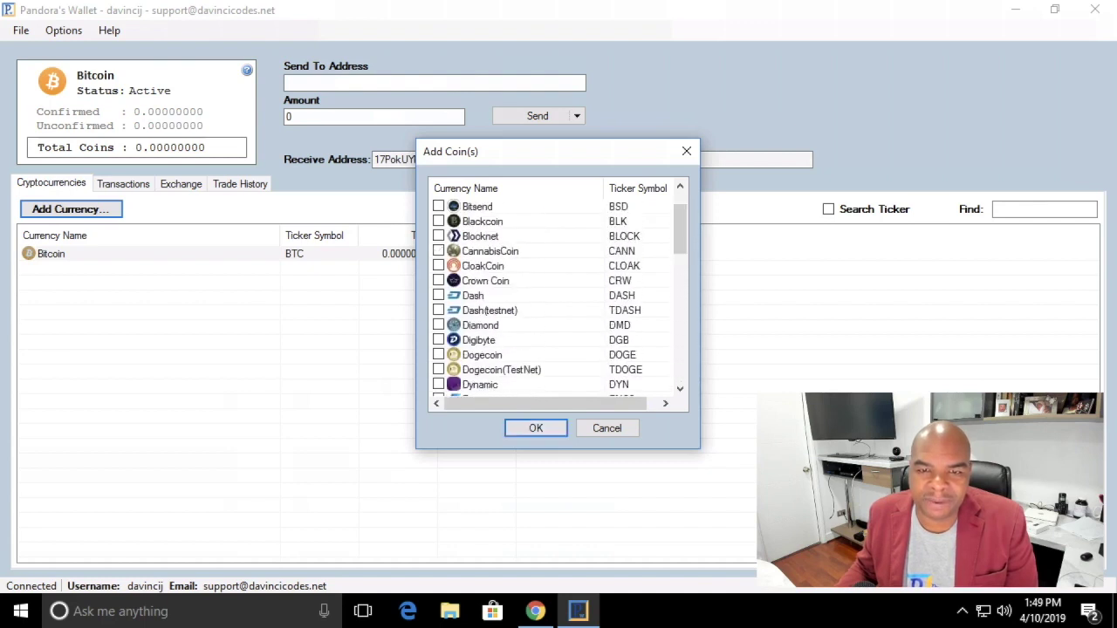
click(438, 309)
Add the ticked coins, then view Bitcoin(testnet)'s receive address and 0.00000000 balance
click(536, 427)
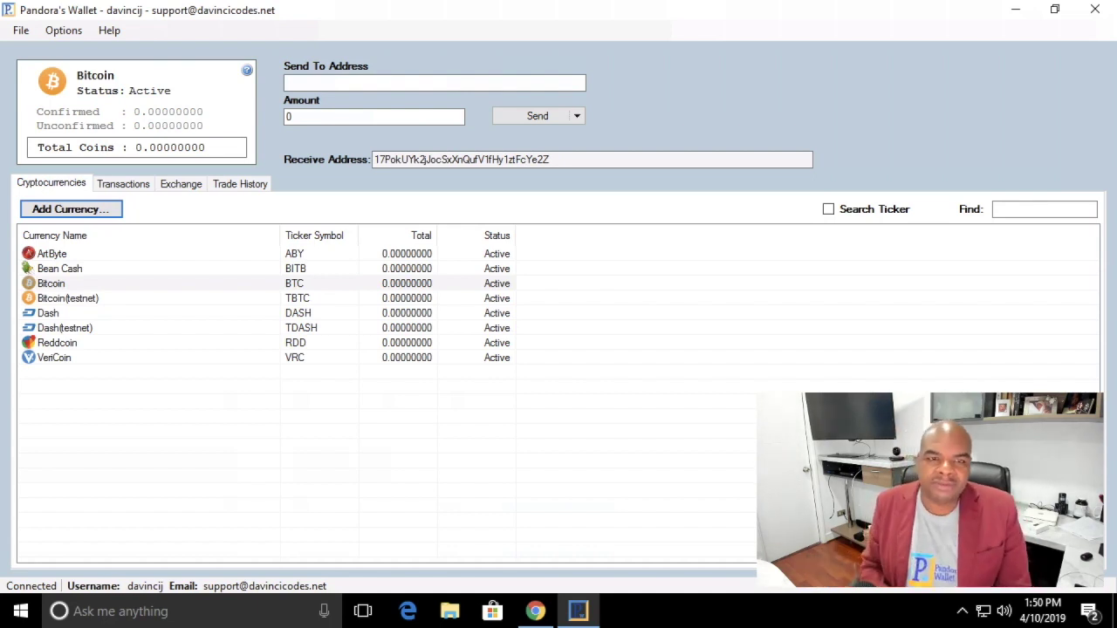
click(68, 298)
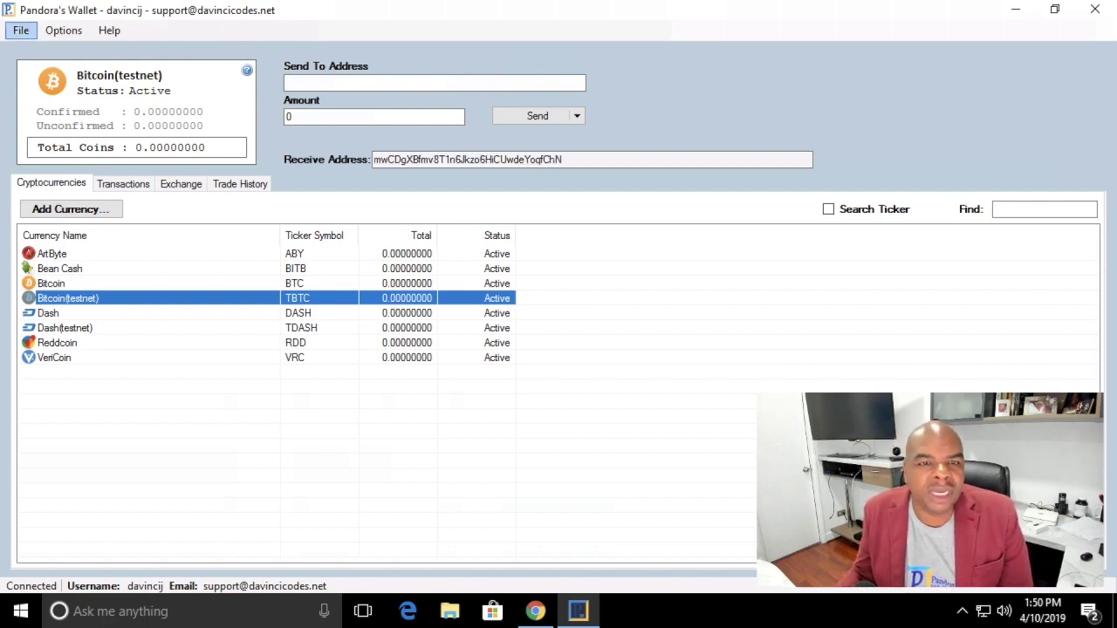
click(21, 30)
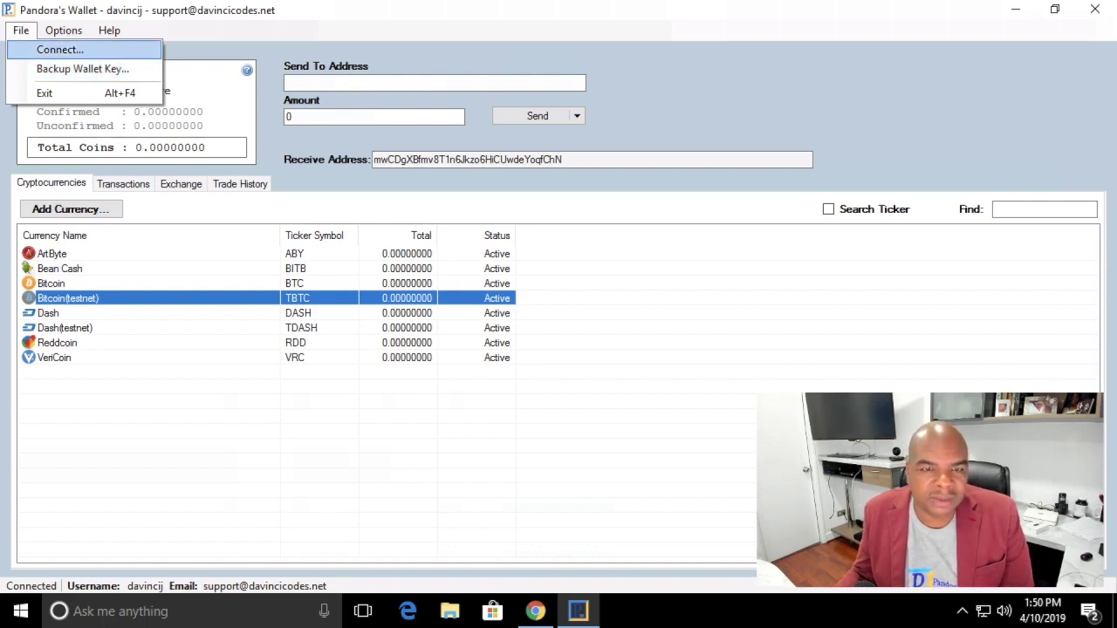
Log in to the second account with an edited username ending and the account password
click(60, 50)
click(594, 297)
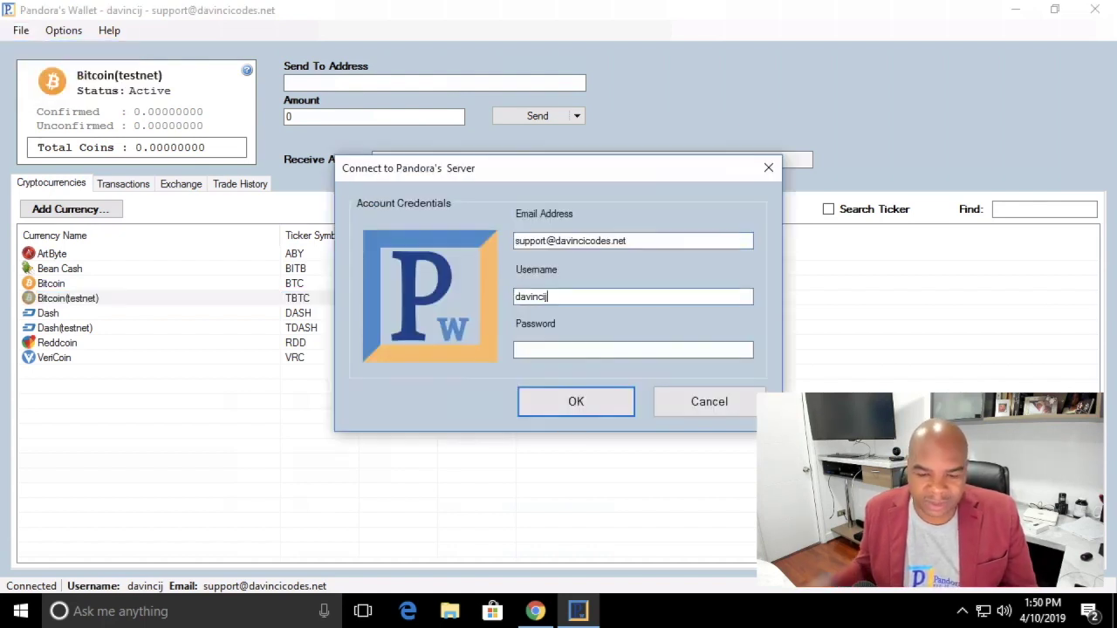
text(15)
key(Tab)
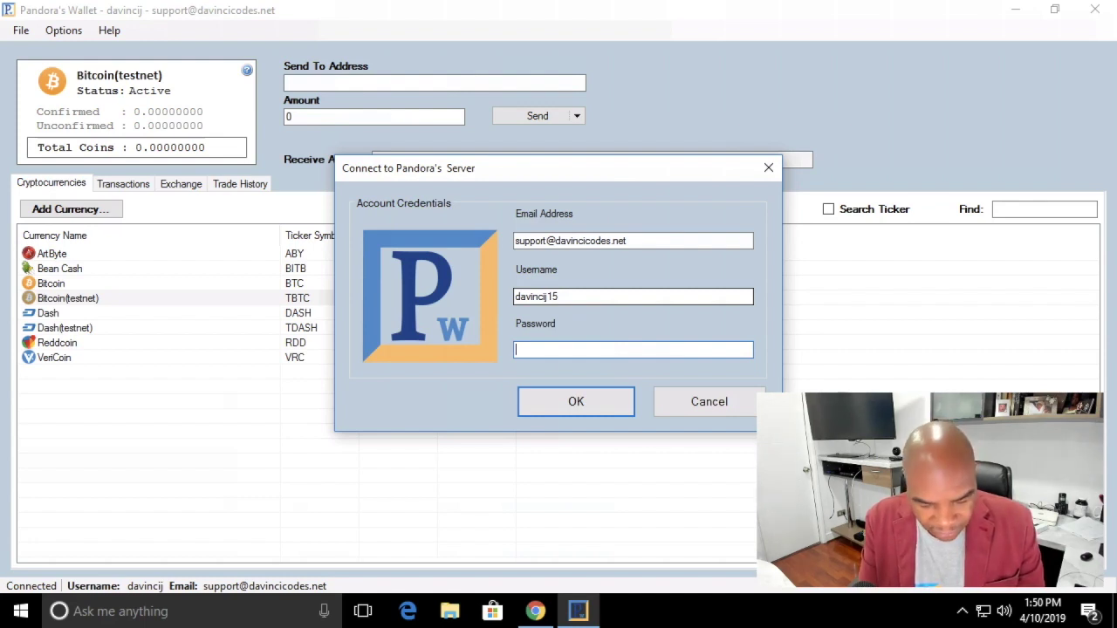
text(***)
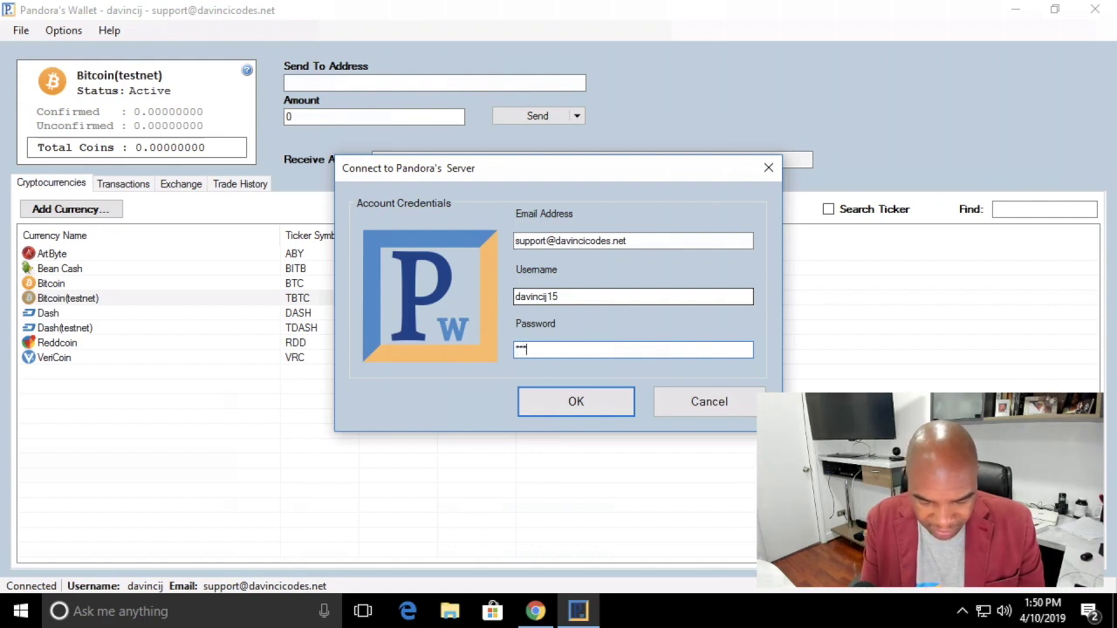
text(***)
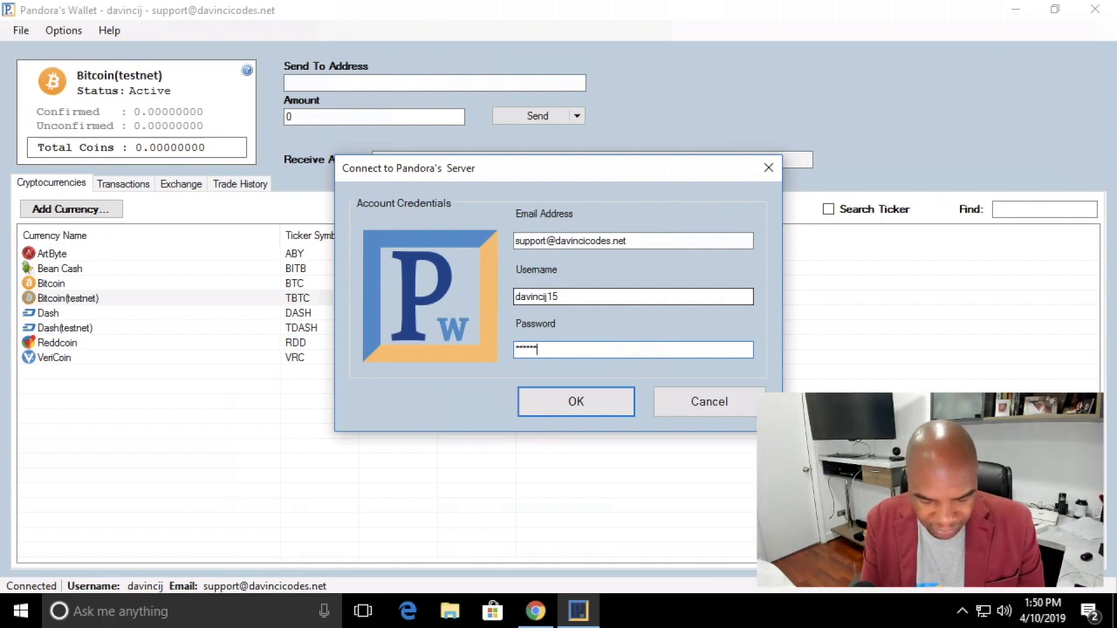
text(***)
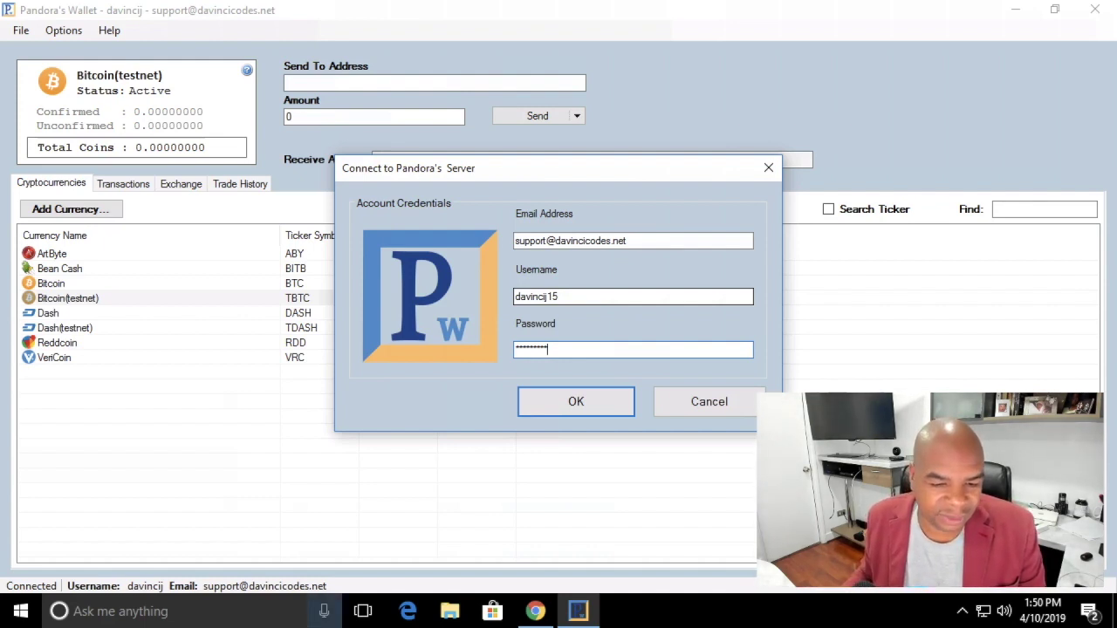
key(Return)
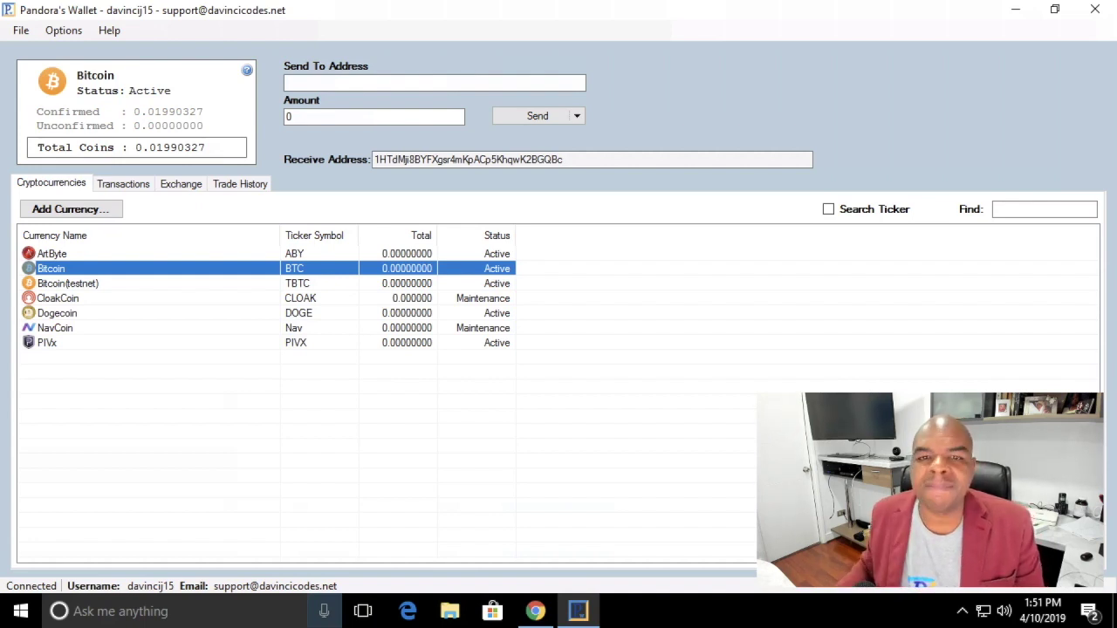
Compare Bitcoin (0.01990327), CloakCoin and Bitcoin(testnet) (0.08995918) balances, ending back on Bitcoin
click(51, 267)
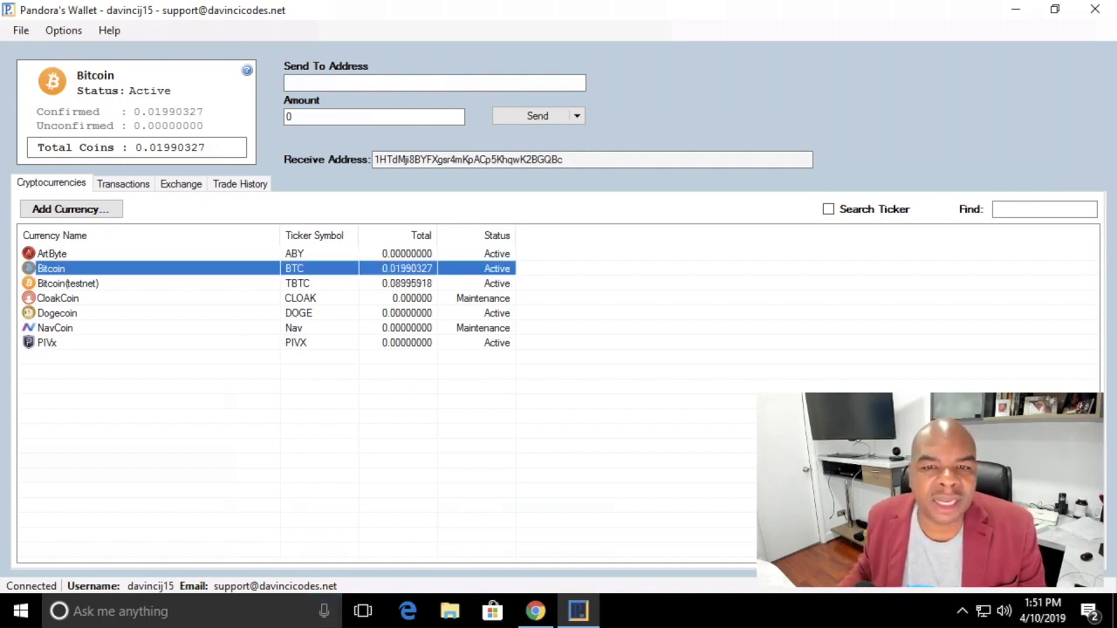
click(58, 298)
click(68, 283)
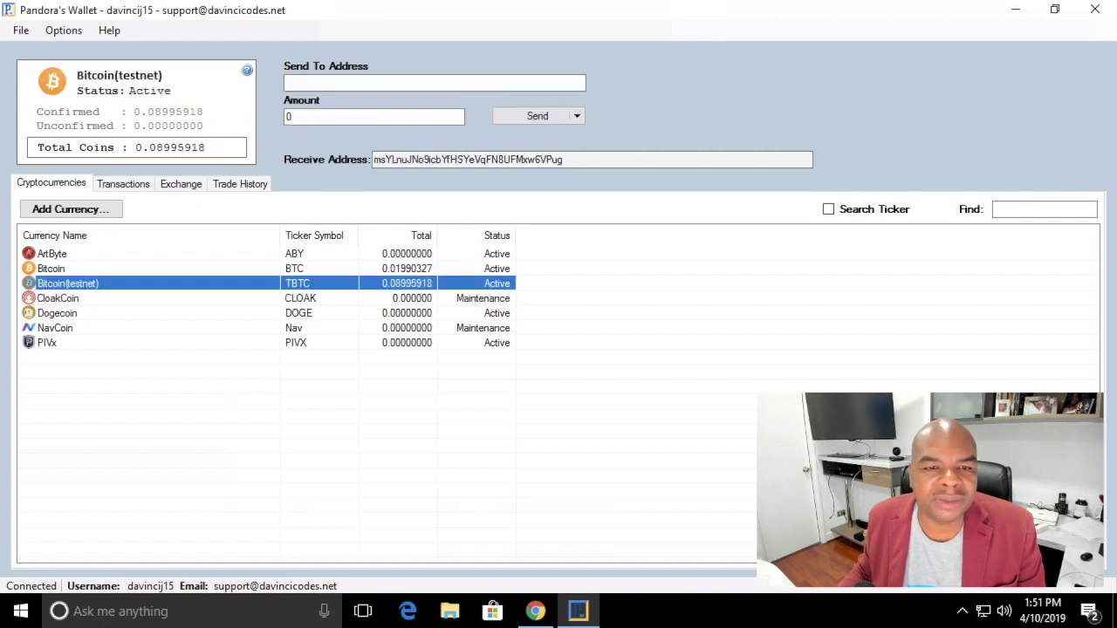
click(50, 268)
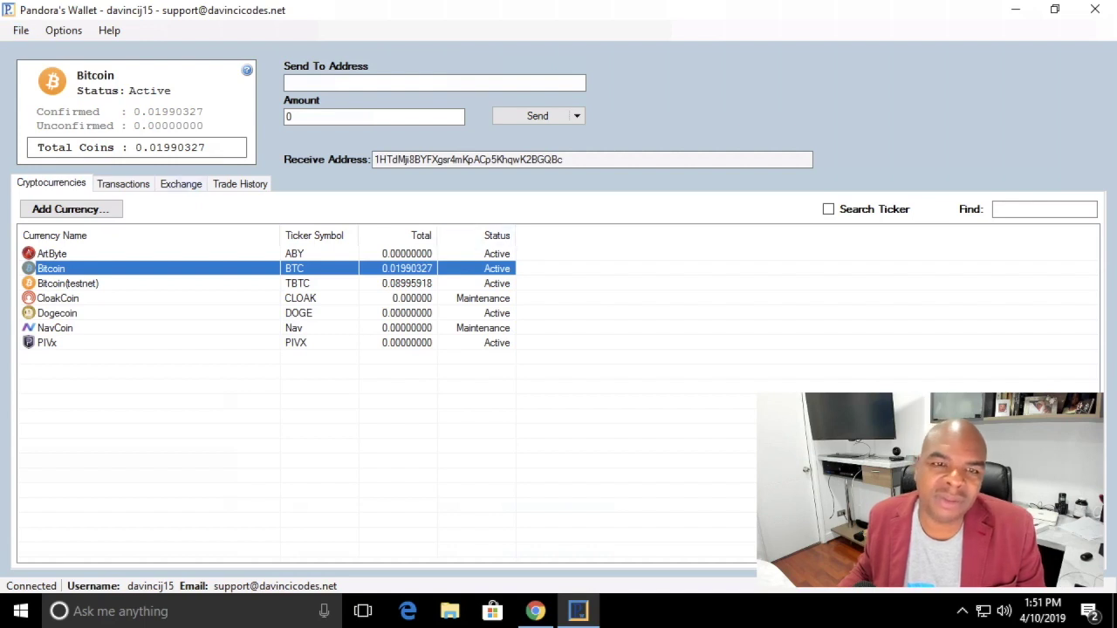
Start the wallet backup wizard and choose the 12-word backup method
click(21, 30)
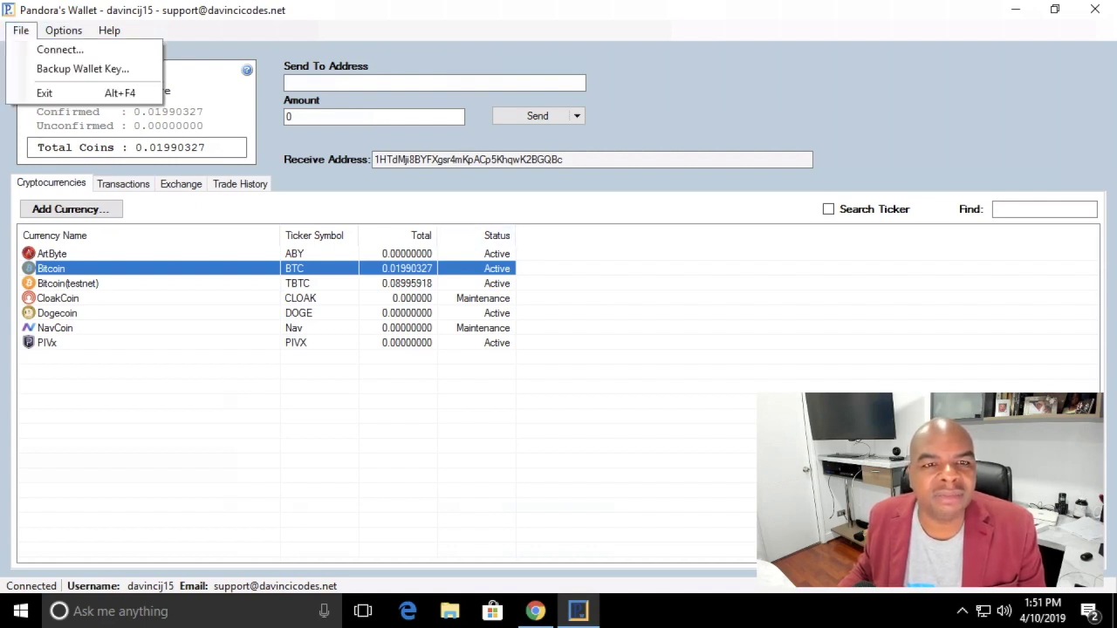
click(61, 67)
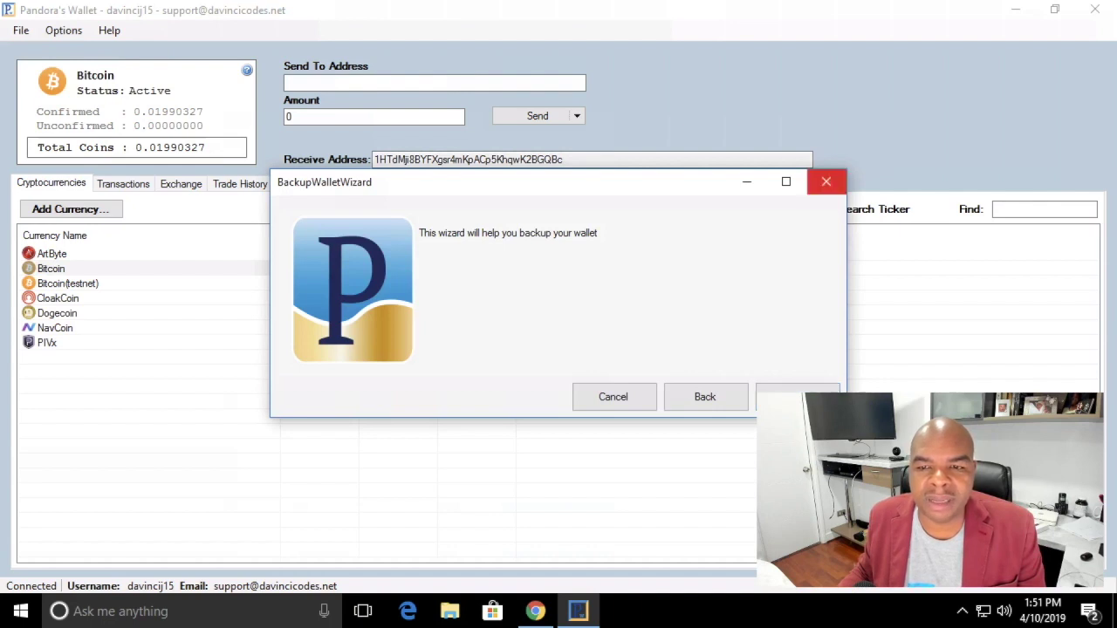
click(797, 396)
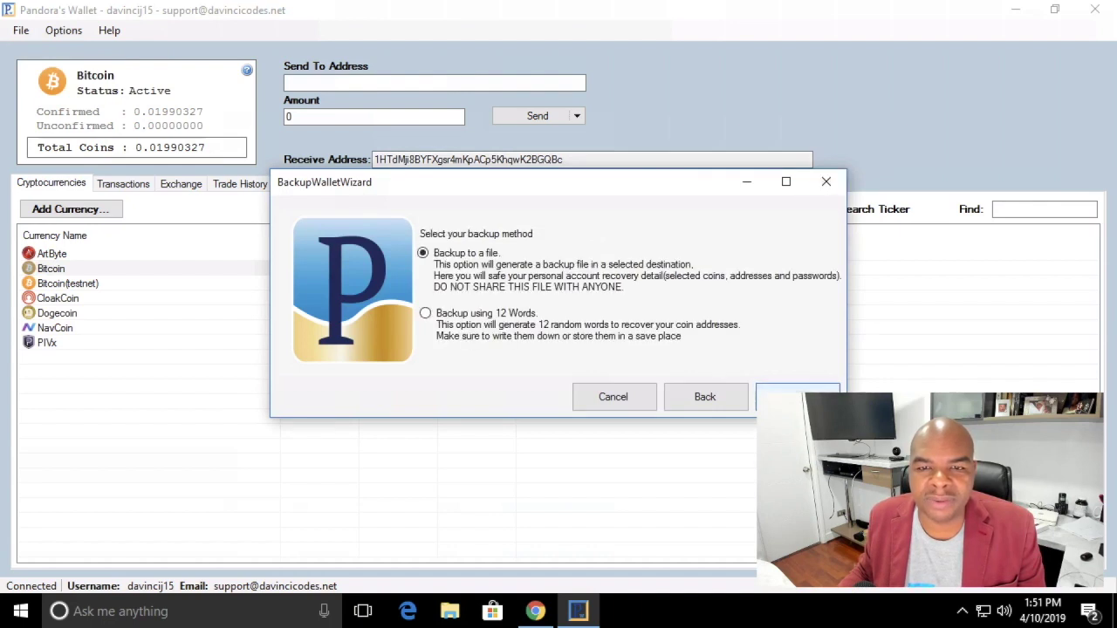
click(425, 313)
click(798, 396)
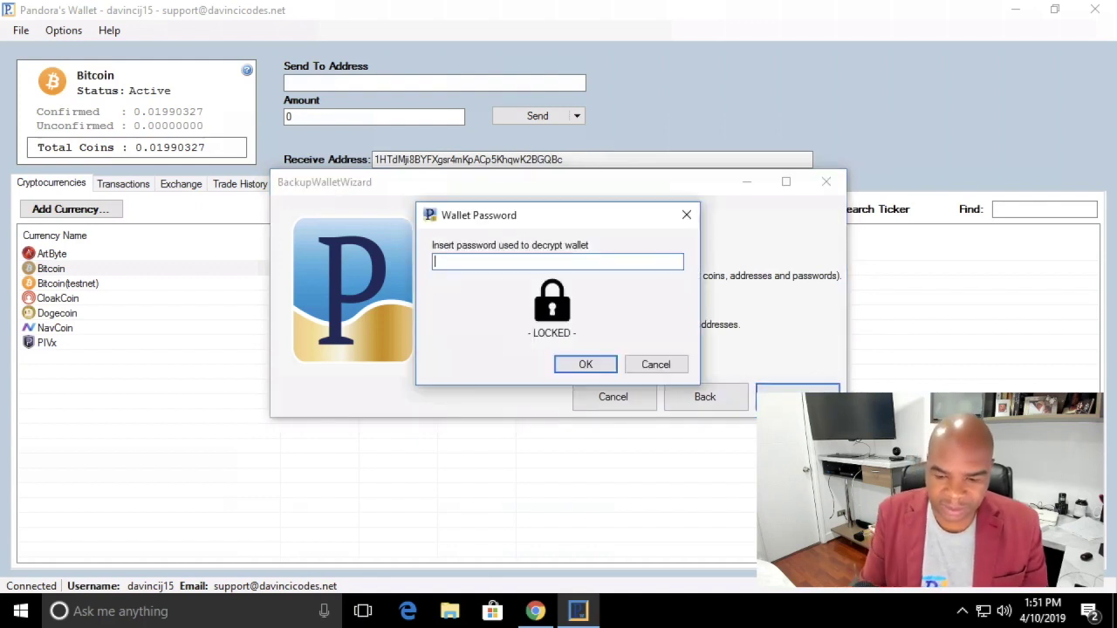
Unlock with the wallet password, retyping it after a wrong entry, copy the 12 words, and finish
text(*****)
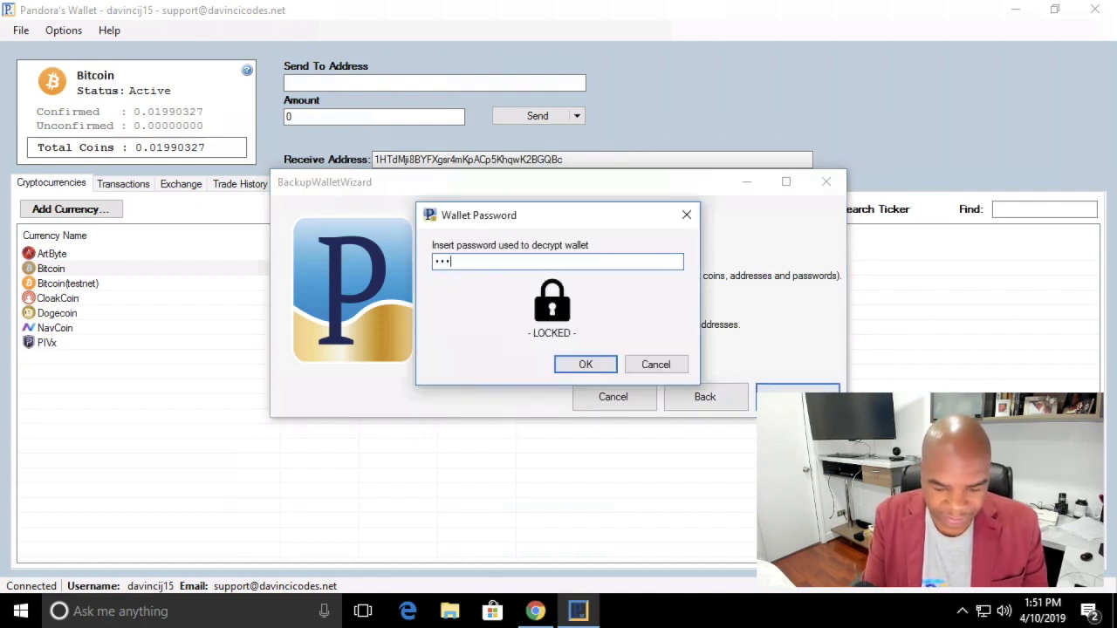
text(******)
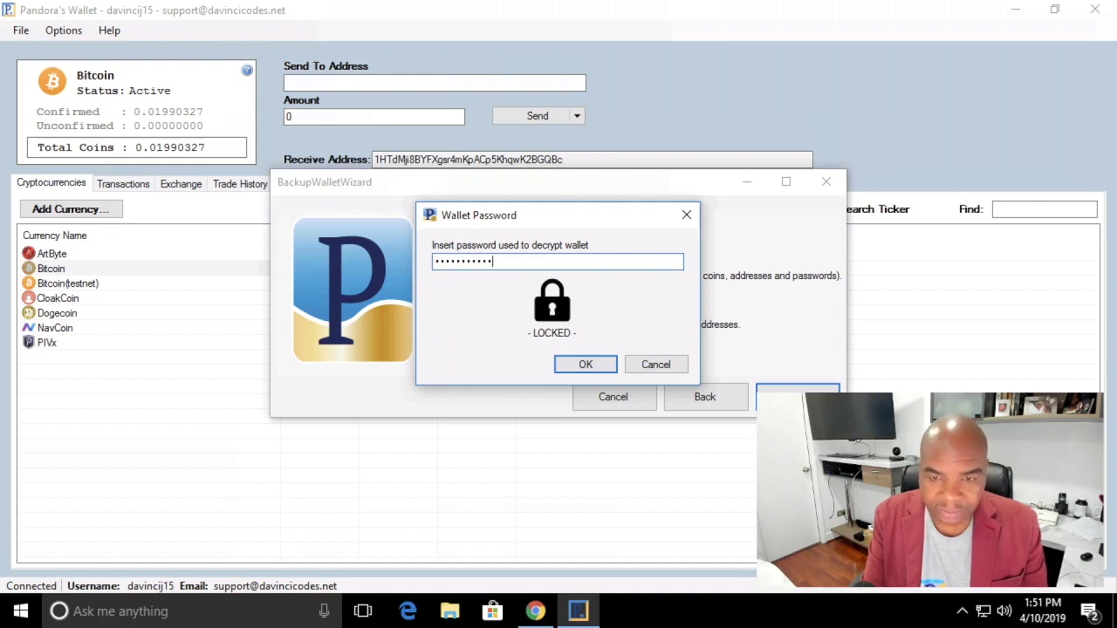
key(Return)
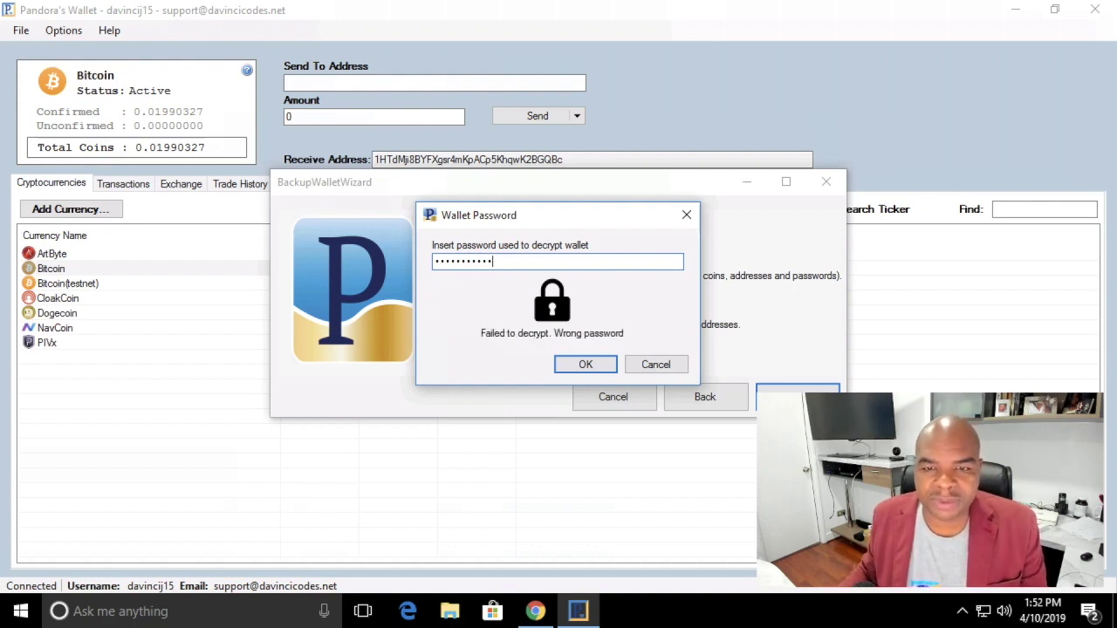
key(BackSpace)
key(BackSpace)
key(BackSpace)
key(BackSpace)
key(BackSpace)
key(BackSpace)
key(BackSpace)
key(BackSpace)
key(BackSpace)
key(BackSpace)
key(BackSpace)
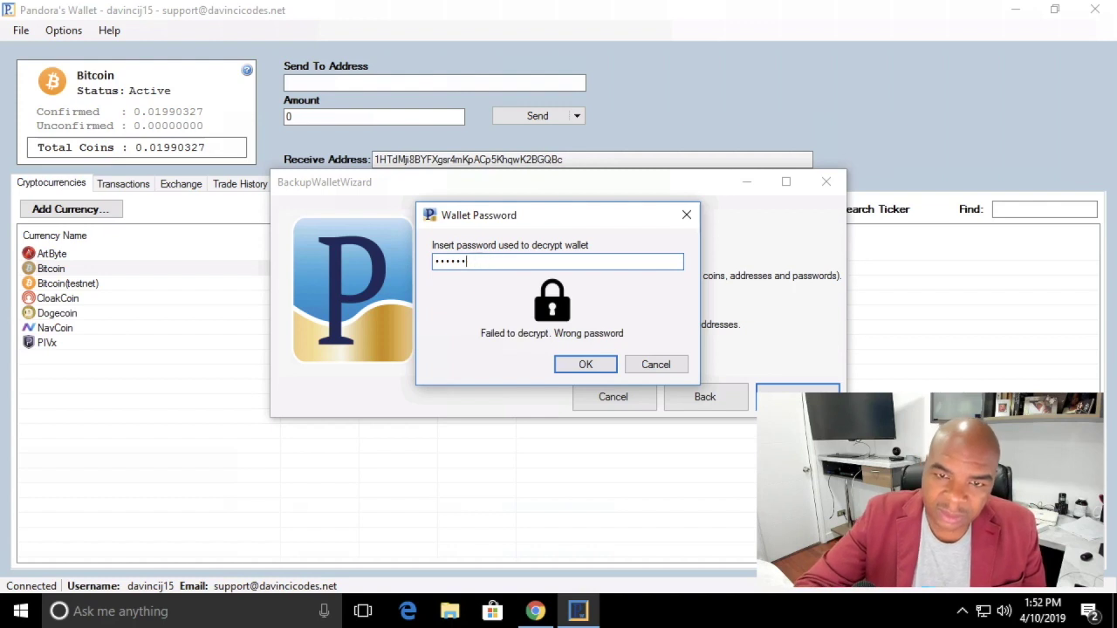
text(*********)
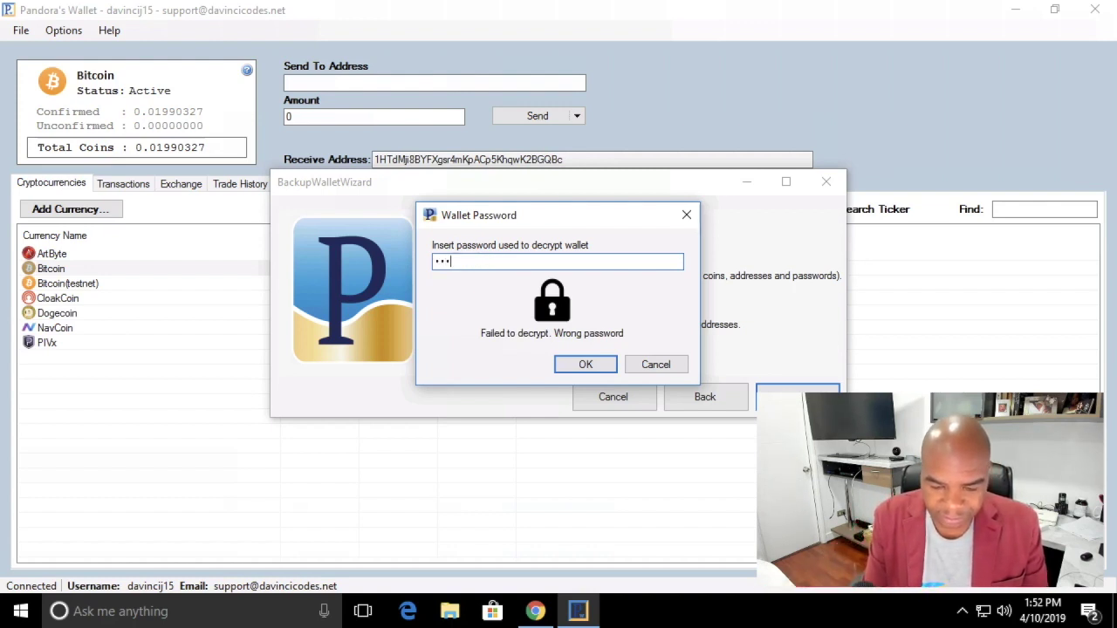
key(Return)
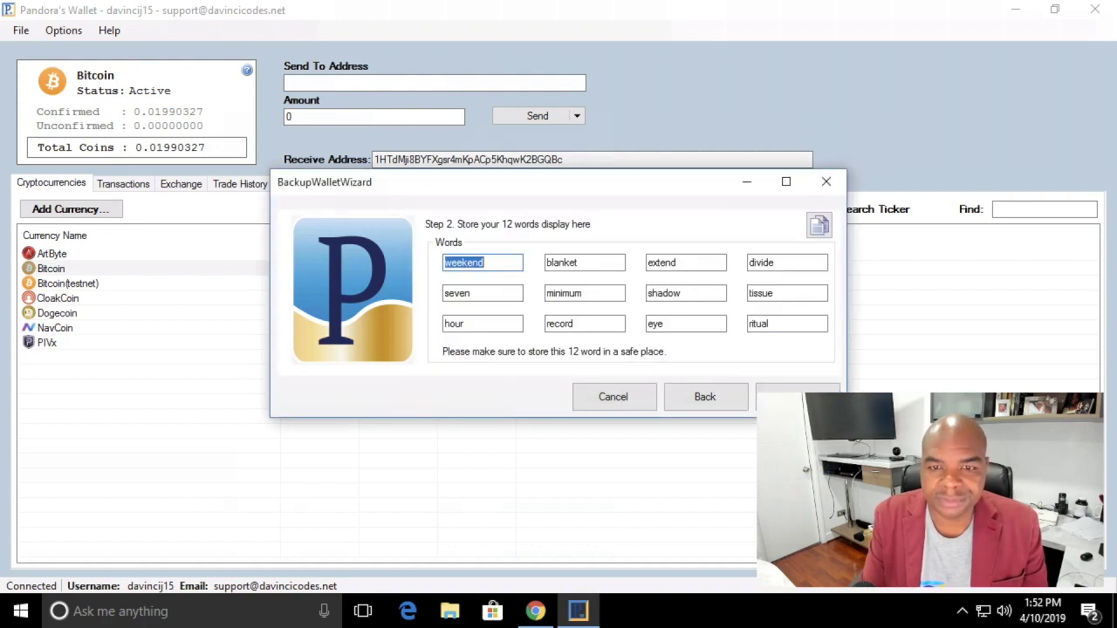
click(818, 225)
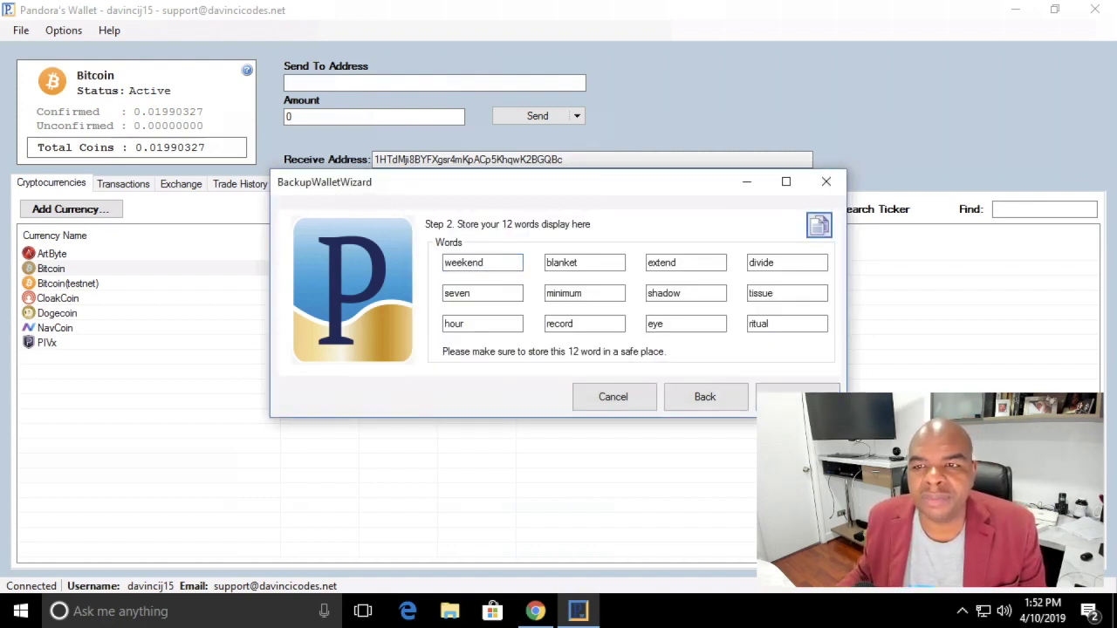
key(Return)
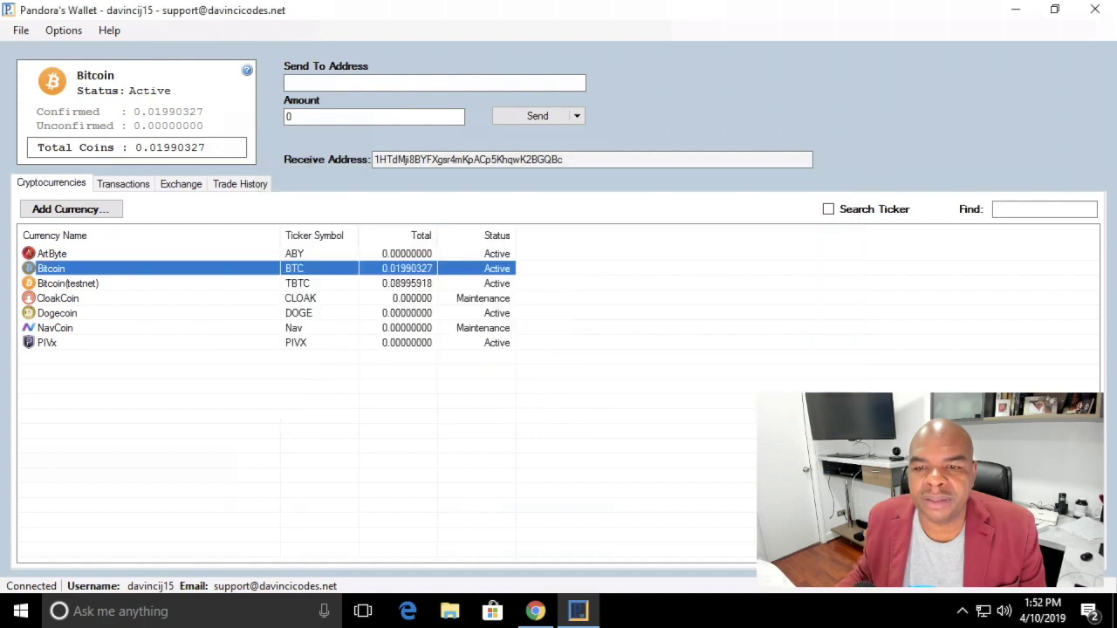
Open Notepad from the Start menu and paste the 12 recovery words into a new note
key(super+d)
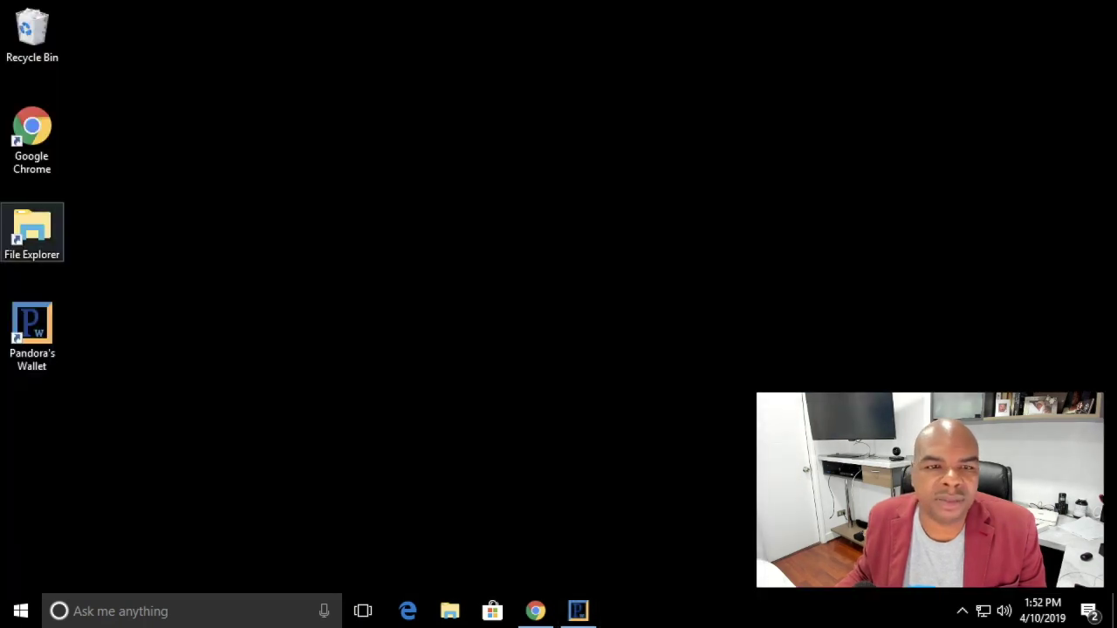
key(Return)
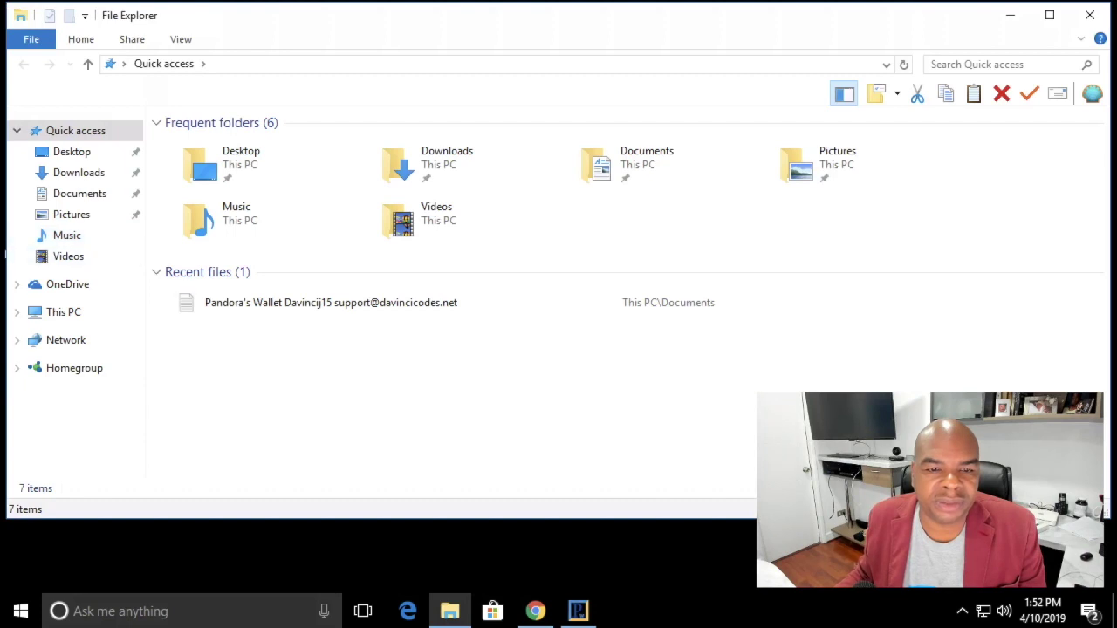
key(super)
key(Up)
key(Up)
key(Up)
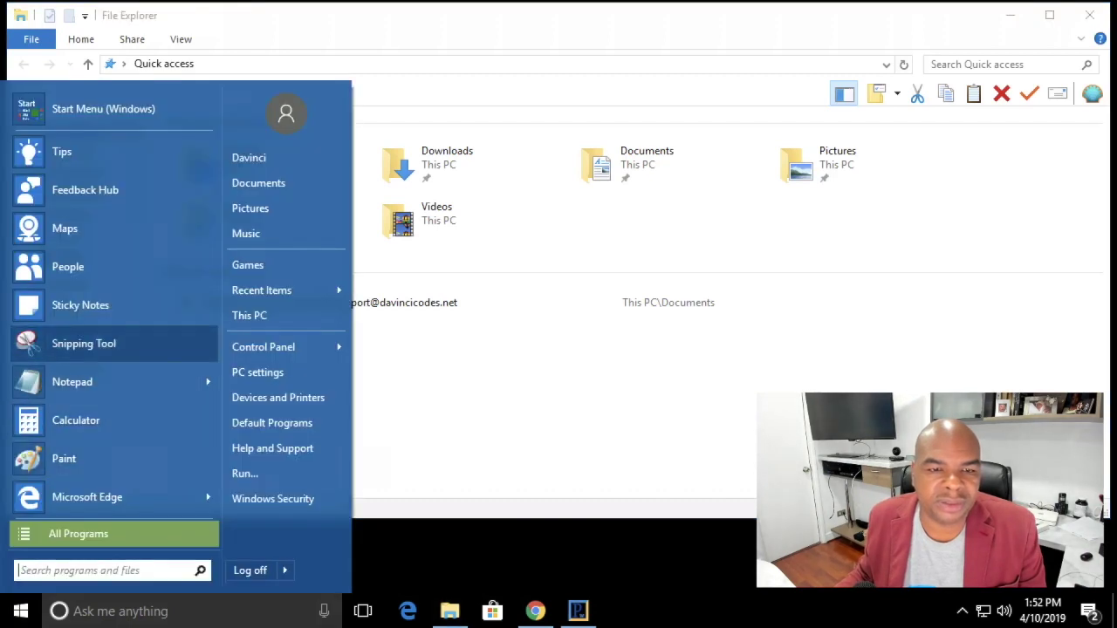
key(Down)
key(Return)
right_click(187, 145)
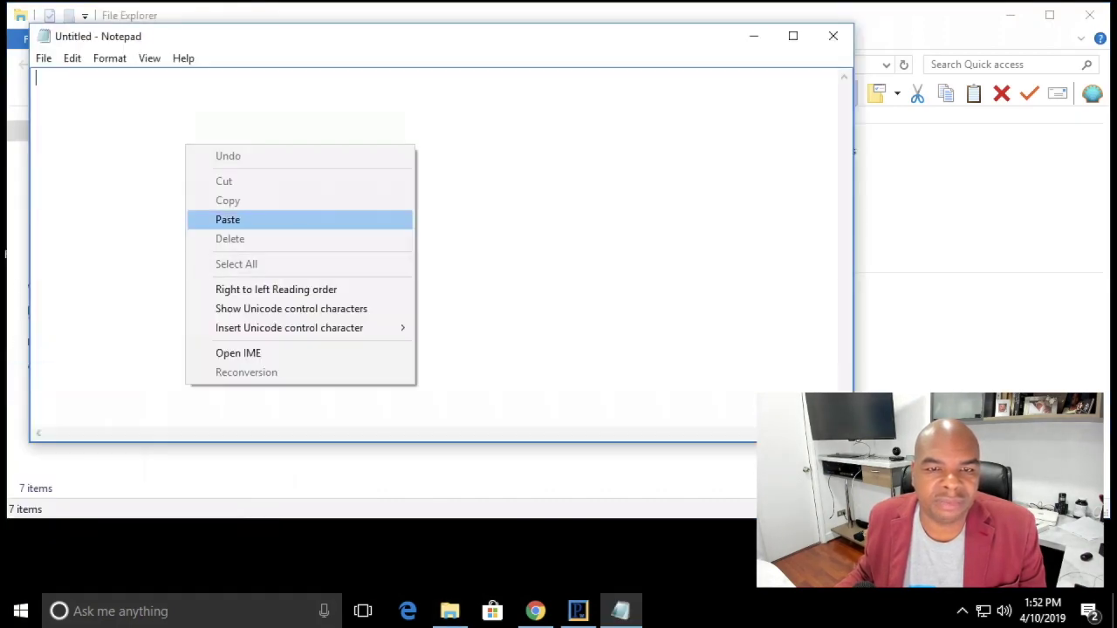
click(224, 219)
Look inside the Downloads folder in File Explorer, then close that window
key(alt+Tab)
key(Down)
key(Down)
key(Down)
key(Down)
key(Up)
key(Up)
key(Return)
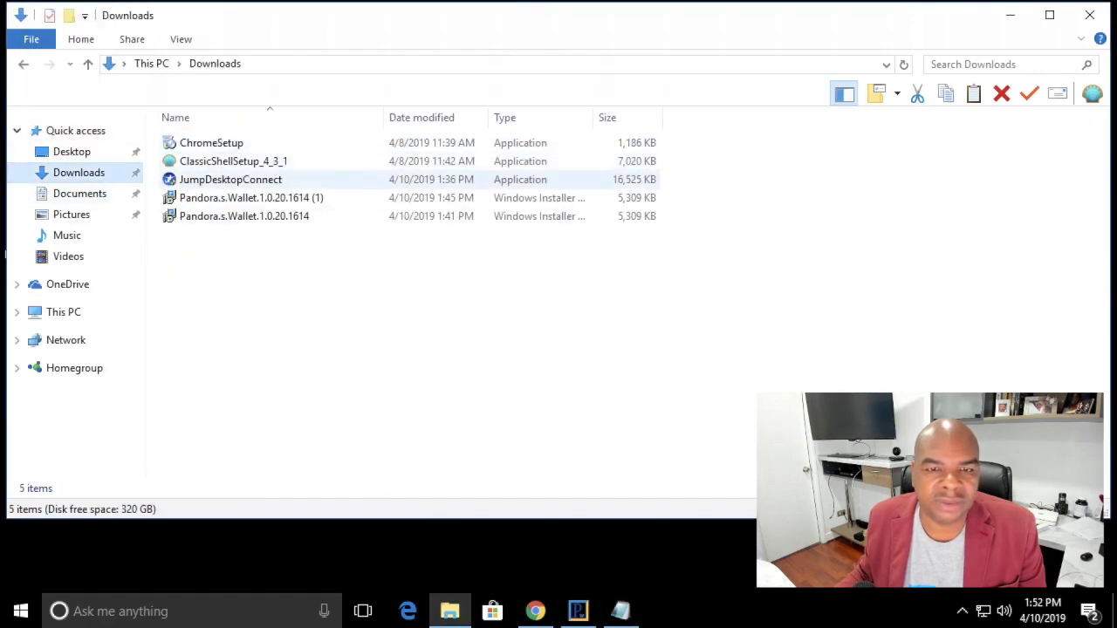
key(alt+F4)
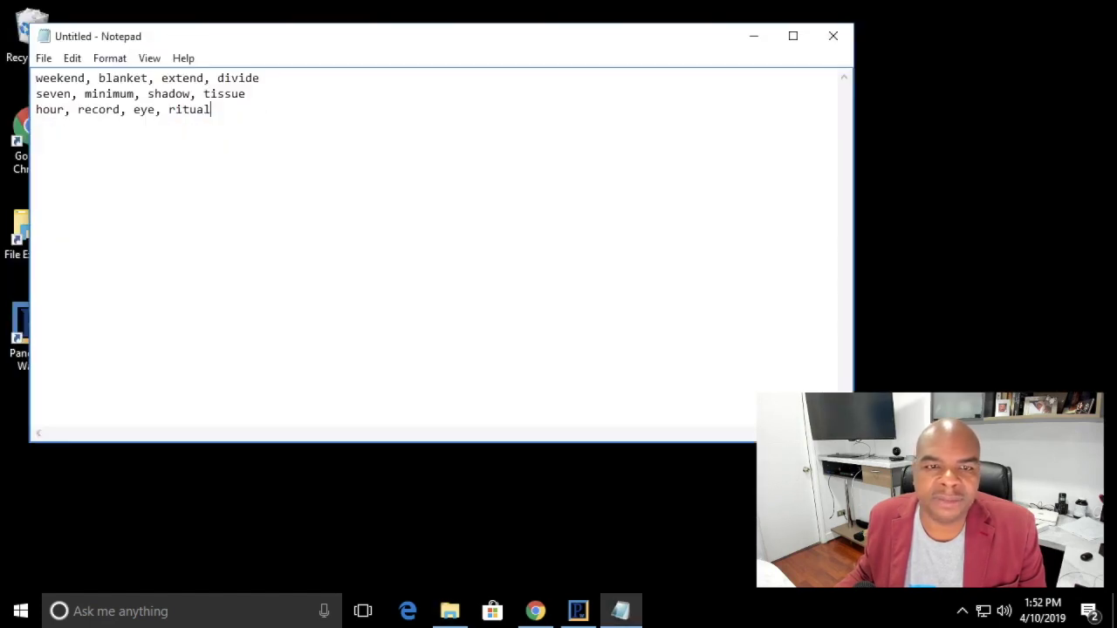
Bring up Save As for the untitled note, then cancel without saving
key(alt+f)
key(Down)
key(Down)
key(Down)
key(Up)
key(Down)
key(Return)
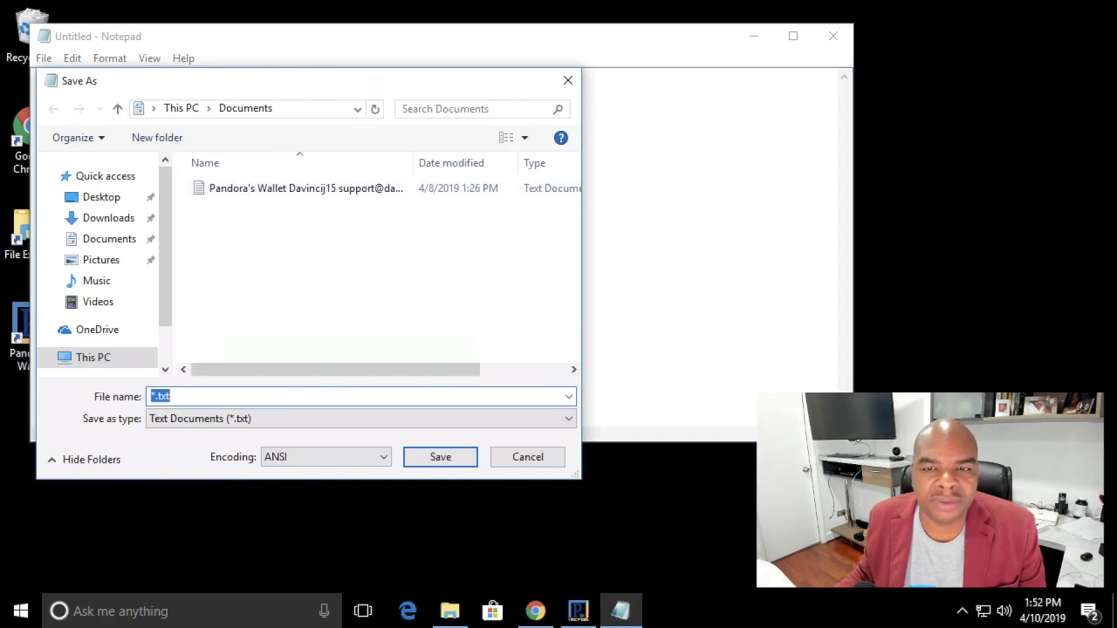
click(567, 79)
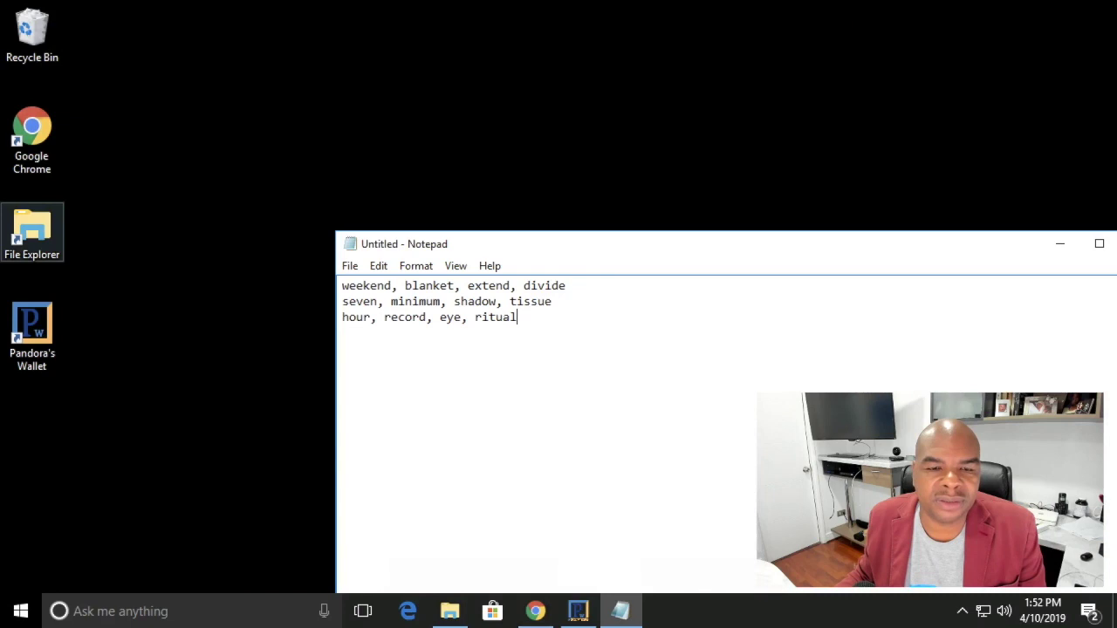
Open the saved Pandora's Wallet words text file from the Documents folder
double_click(26, 231)
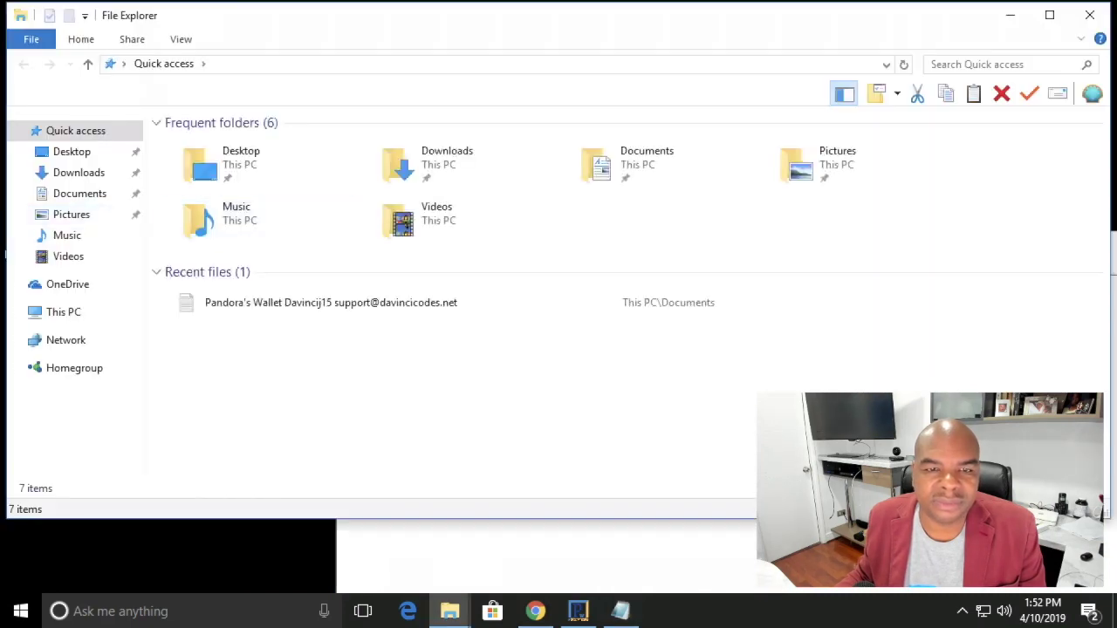
click(80, 193)
double_click(276, 142)
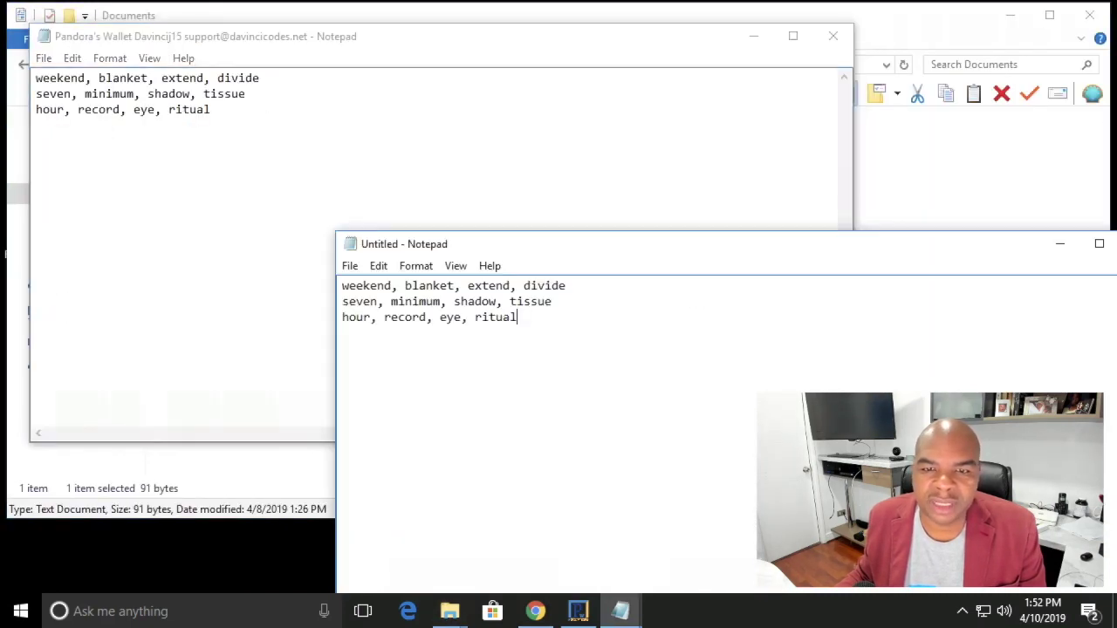
Close the untitled note with Don't Save, then close Pandora's Wallet
key(alt+F4)
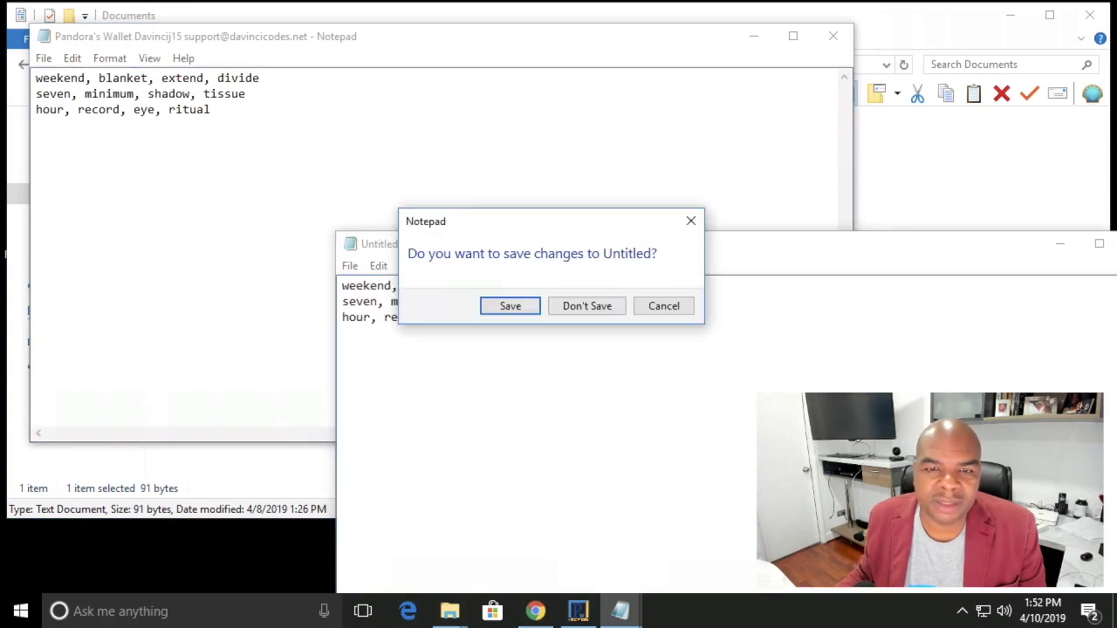
click(588, 305)
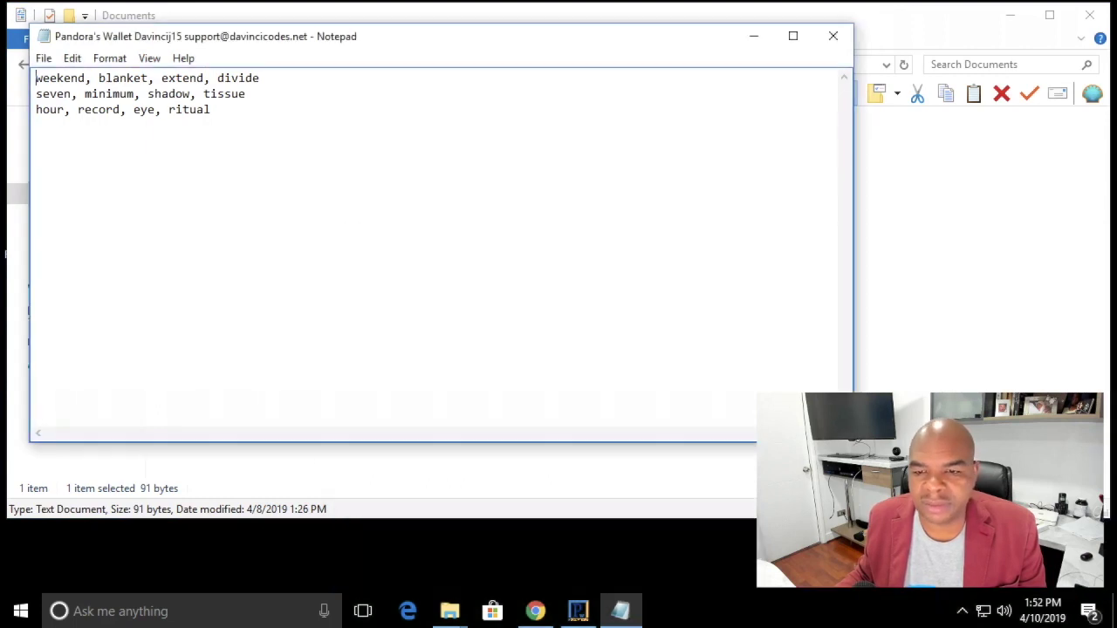
click(577, 611)
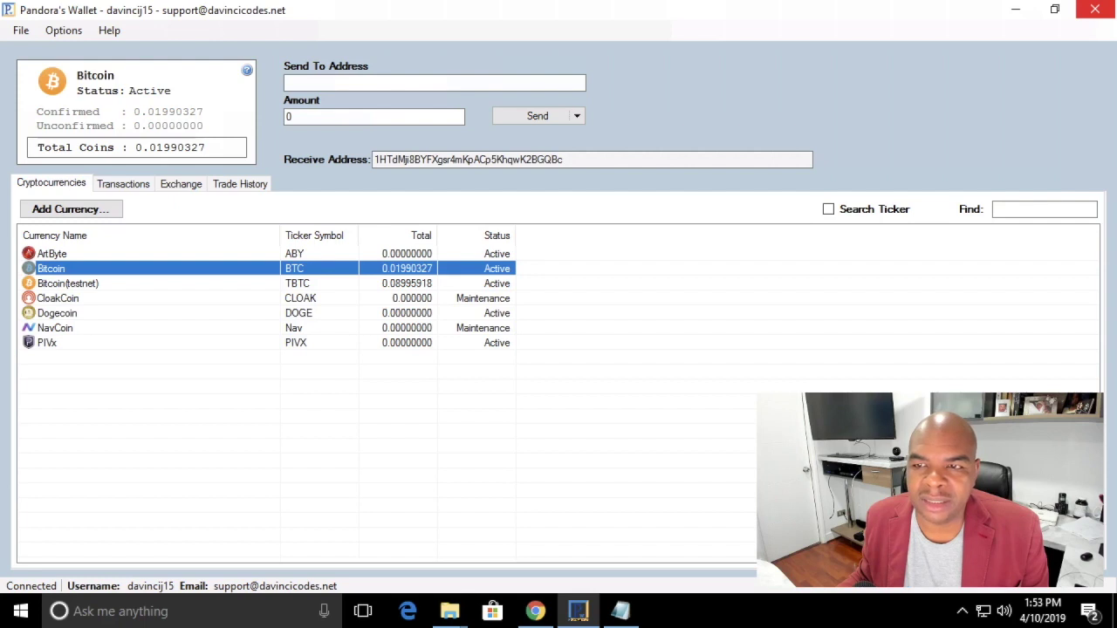
click(1094, 9)
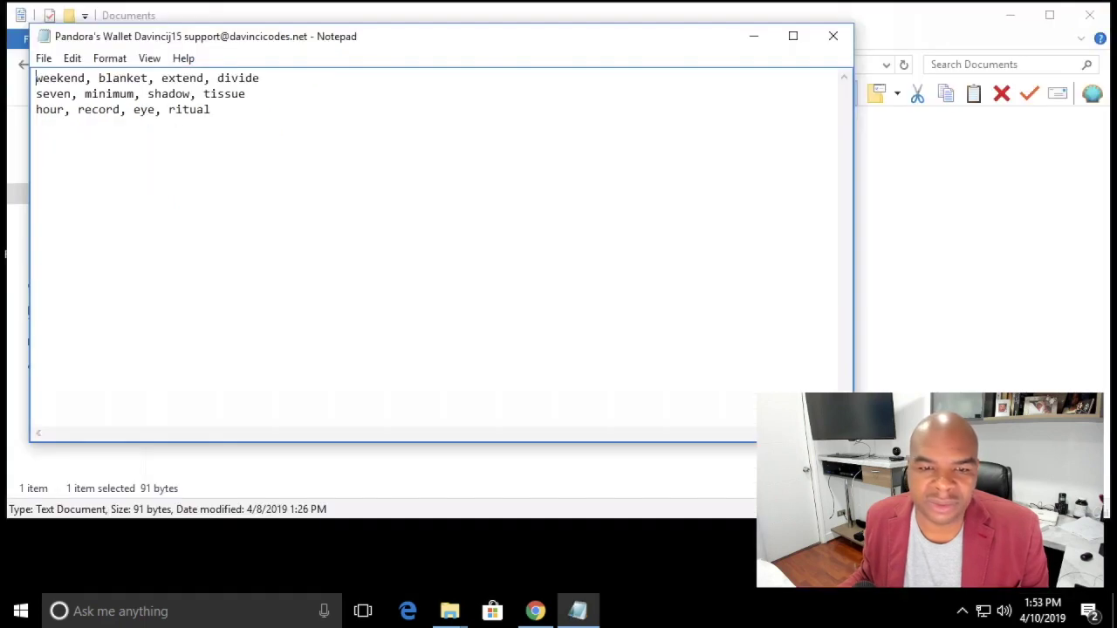
Go to the roaming app data folder by entering %appdata% in the Documents window's address bar
mouse_move(450, 611)
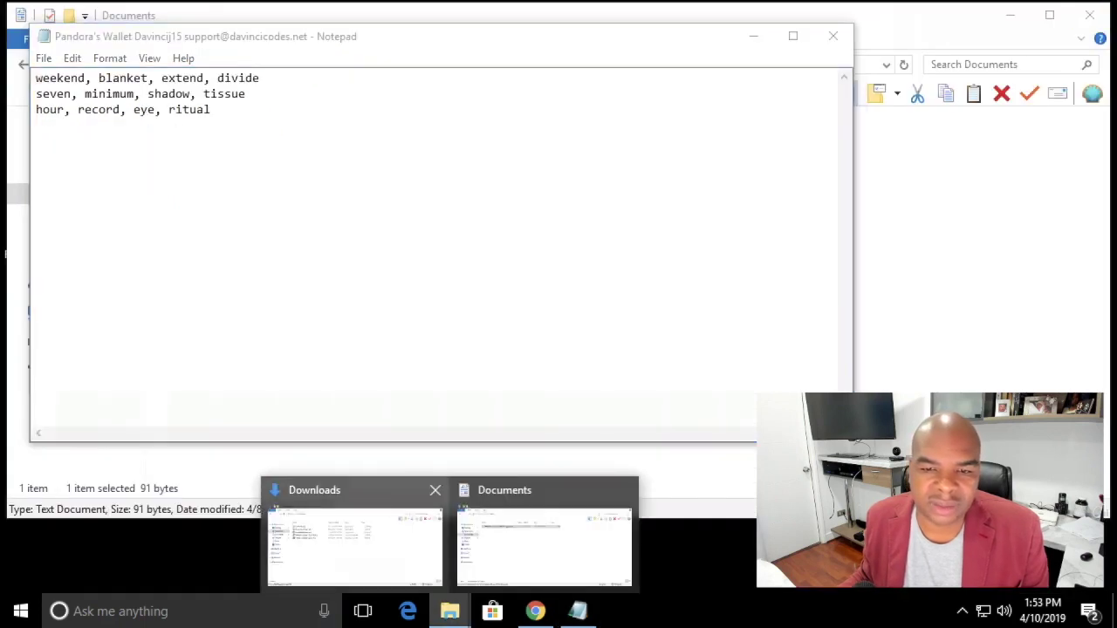
click(536, 535)
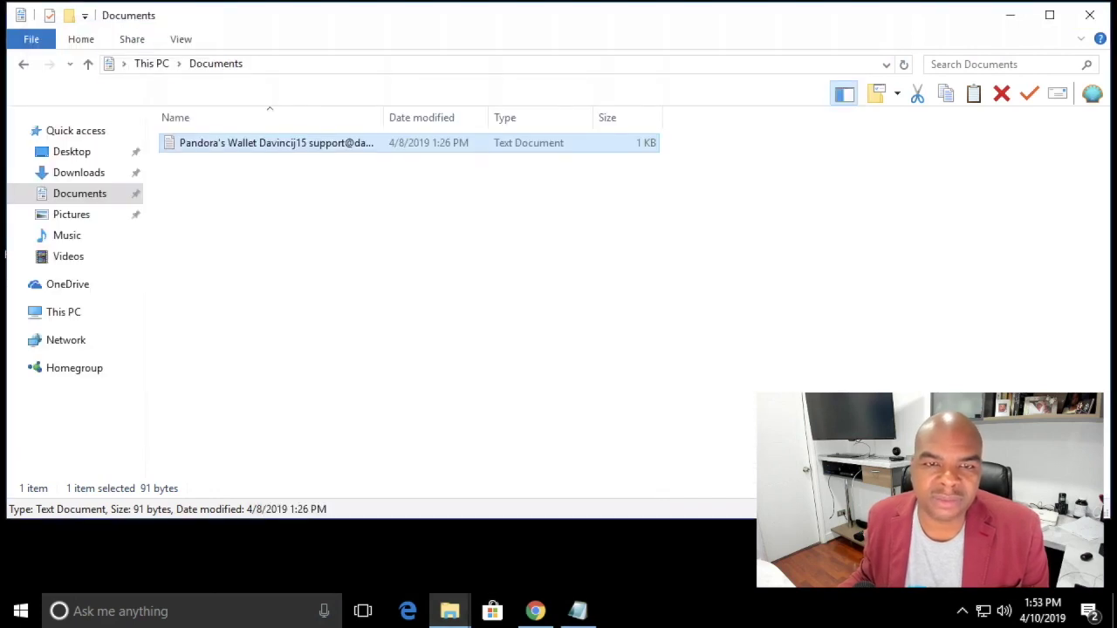
key(alt+d)
text(%)
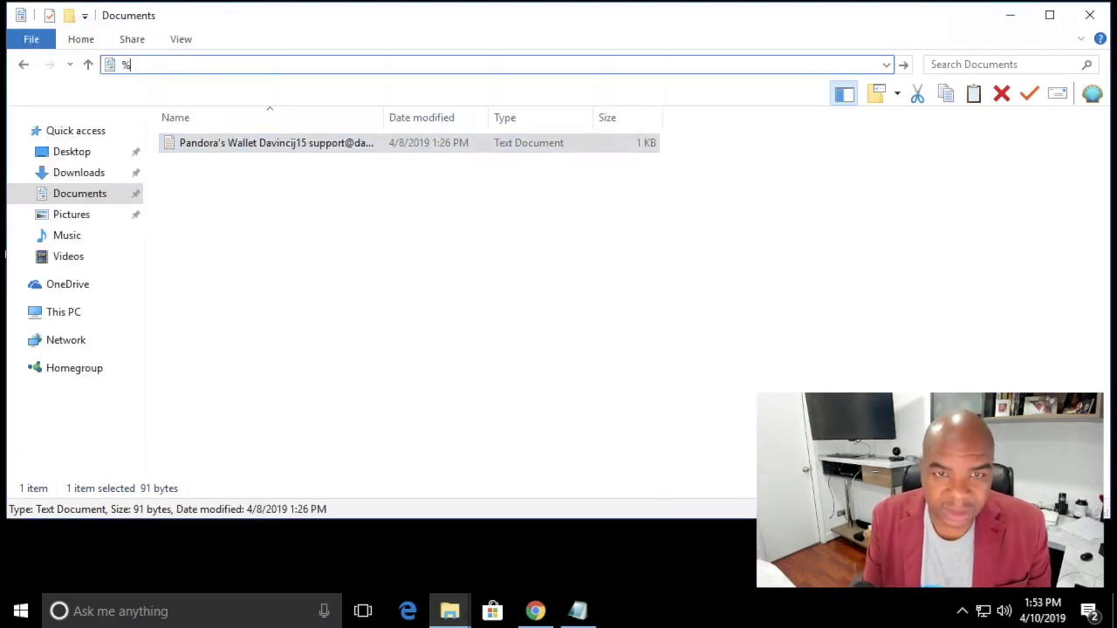
text(appdata%)
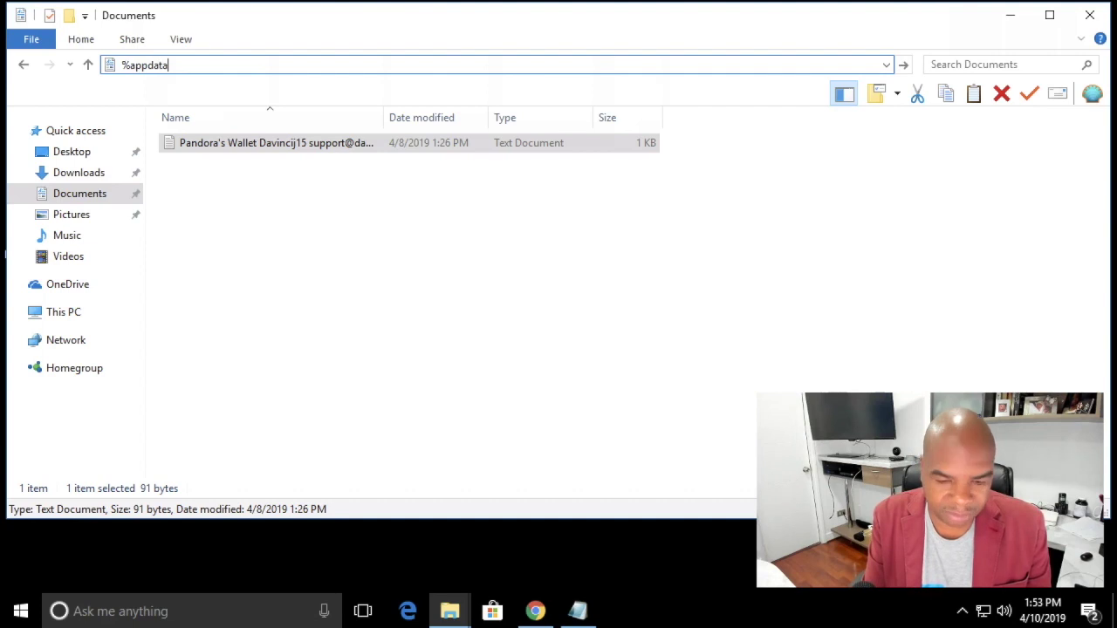
key(Return)
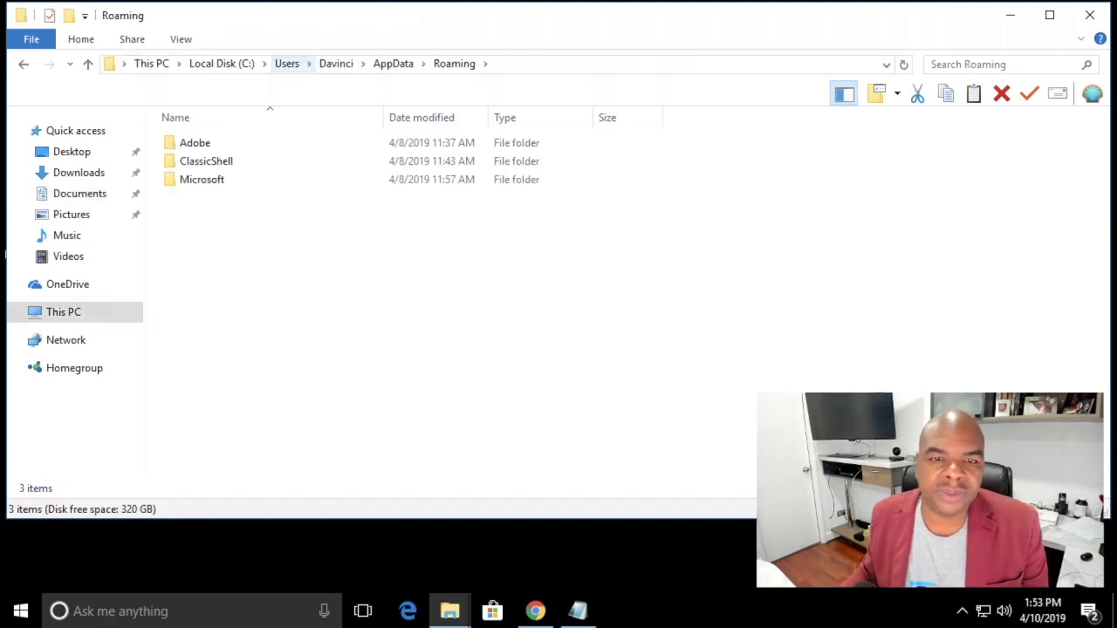
Move up to AppData and open Local, then the PandorasWallet folder
click(392, 63)
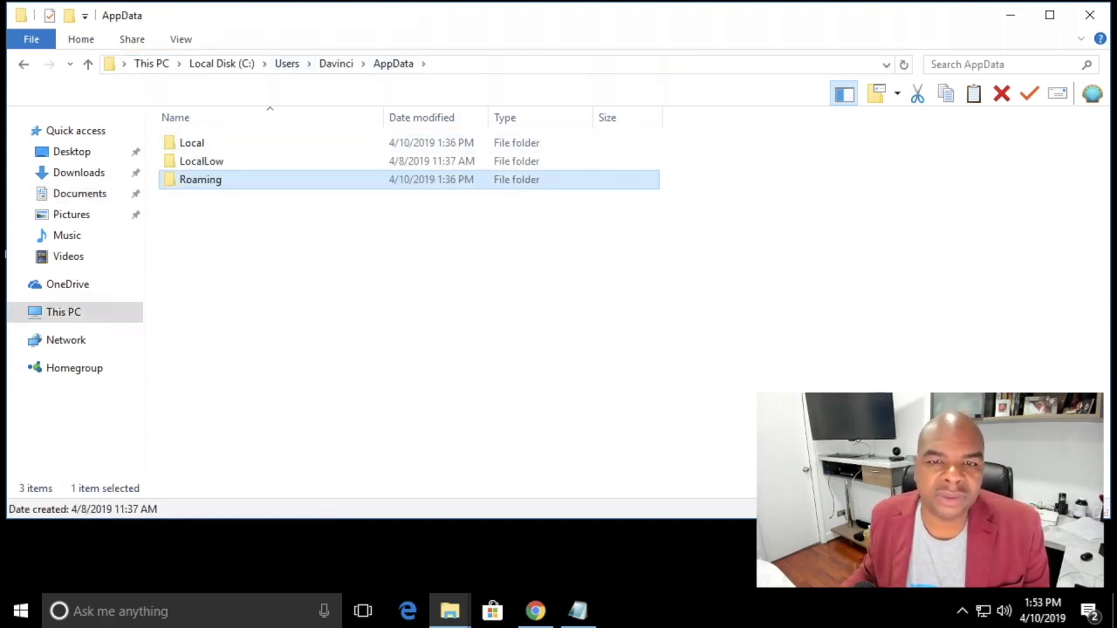
click(192, 142)
double_click(192, 142)
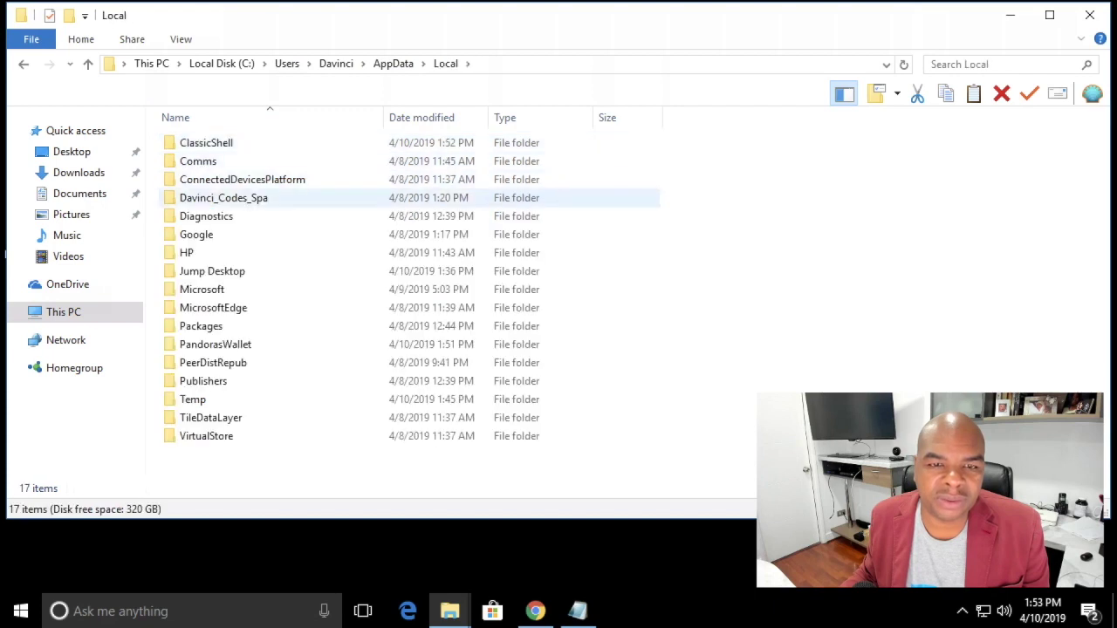
double_click(215, 343)
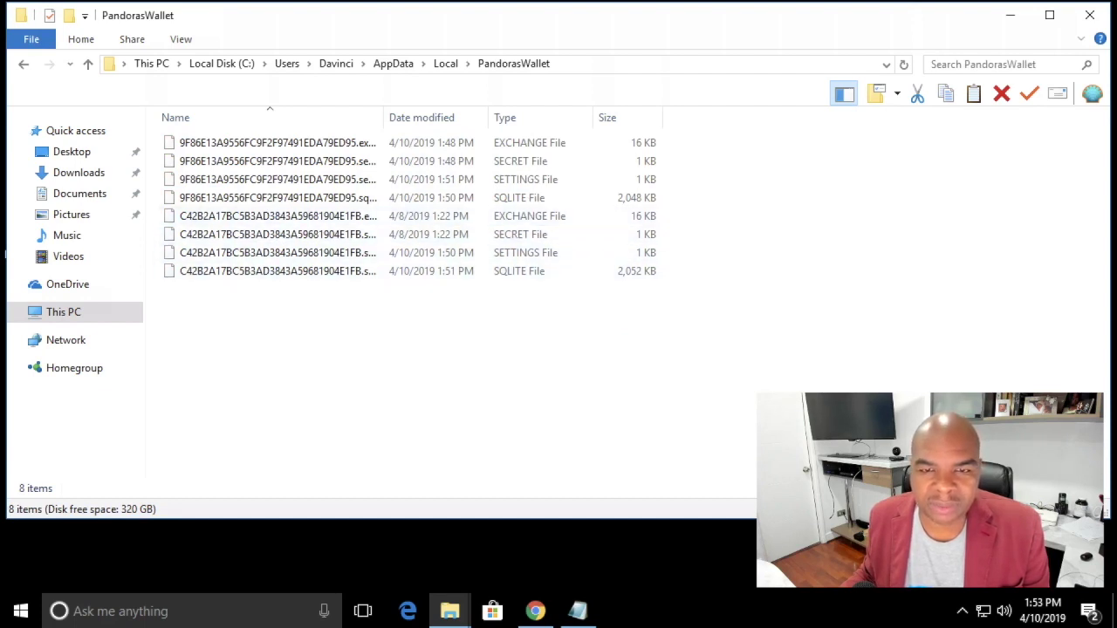
Create a desktop folder with the default name 'New folder' and open it in a window
drag(386, 336, 210, 138)
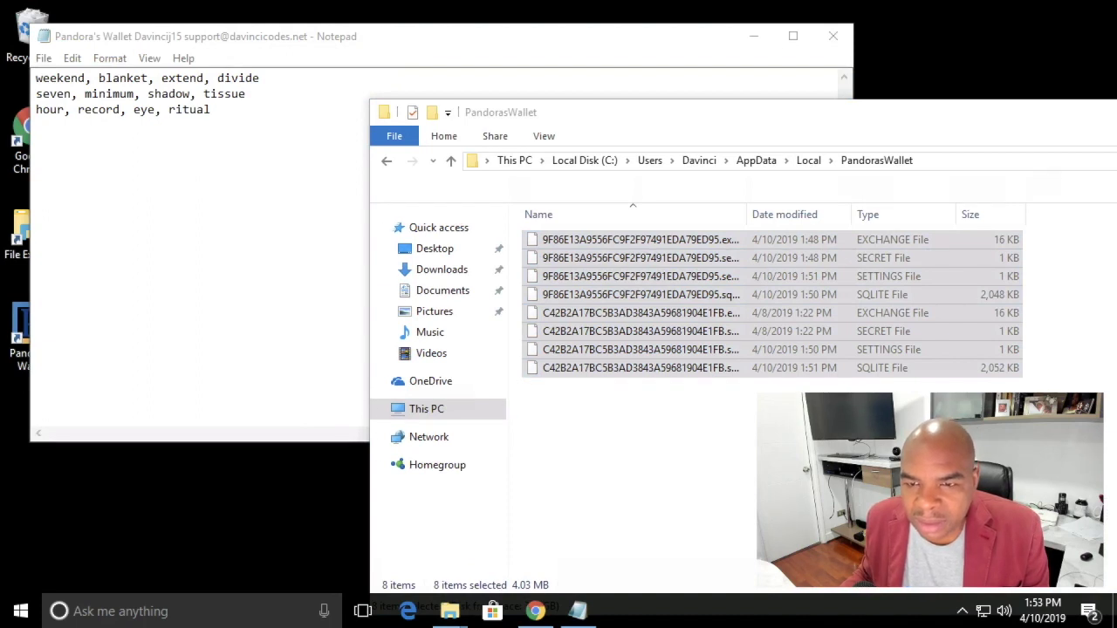
right_click(164, 290)
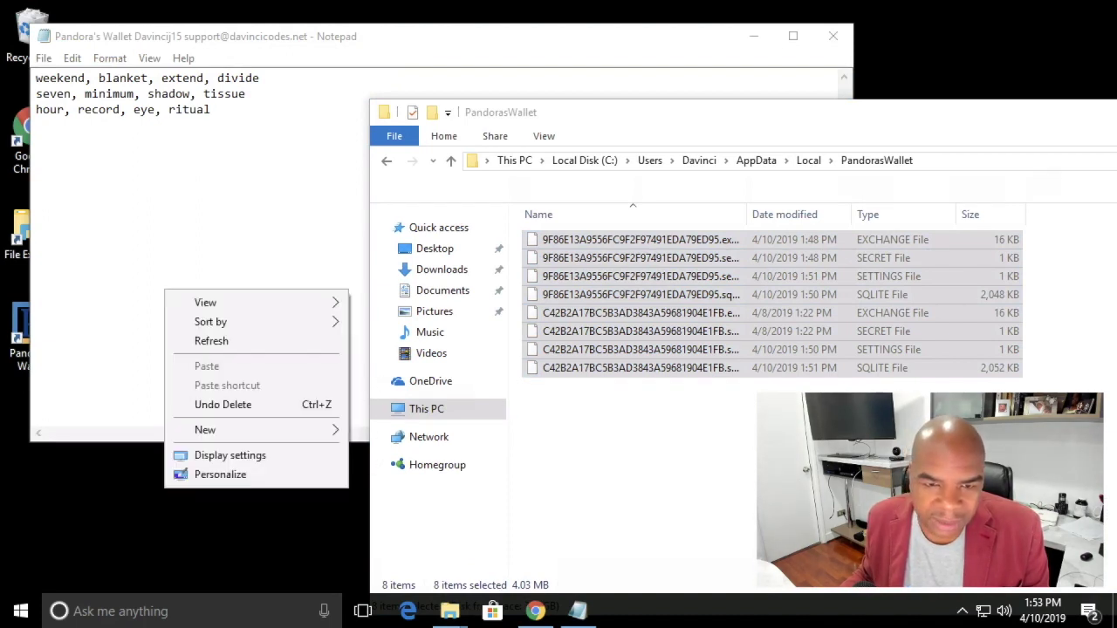
mouse_move(262, 430)
click(388, 431)
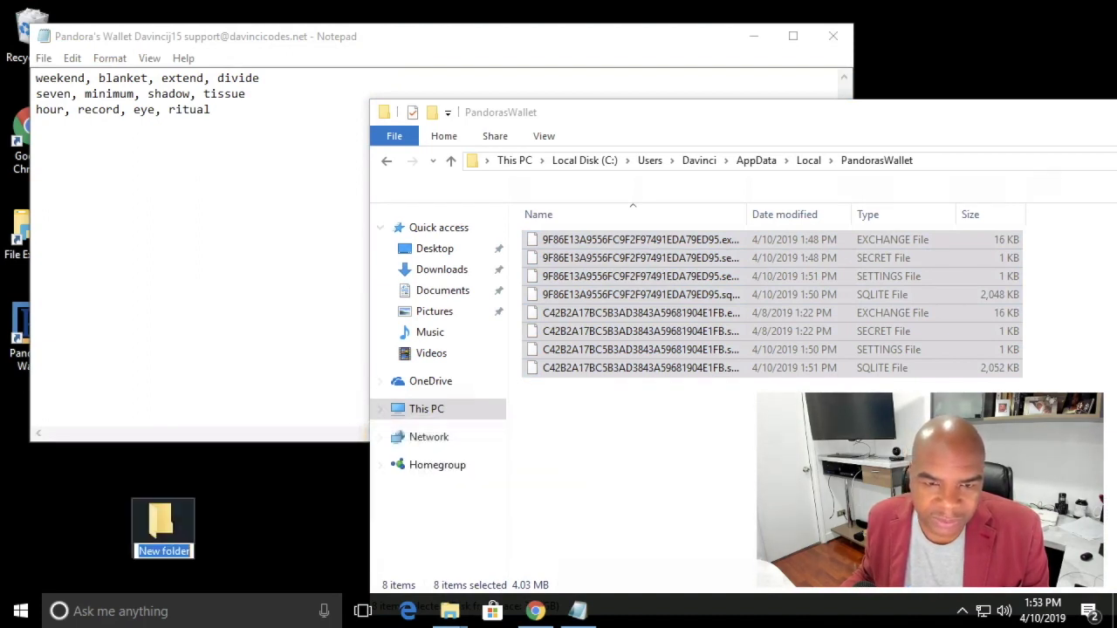
key(Return)
double_click(161, 524)
Select all eight PandorasWallet files and drag them into New folder
click(558, 584)
drag(674, 428, 645, 229)
drag(641, 276, 324, 187)
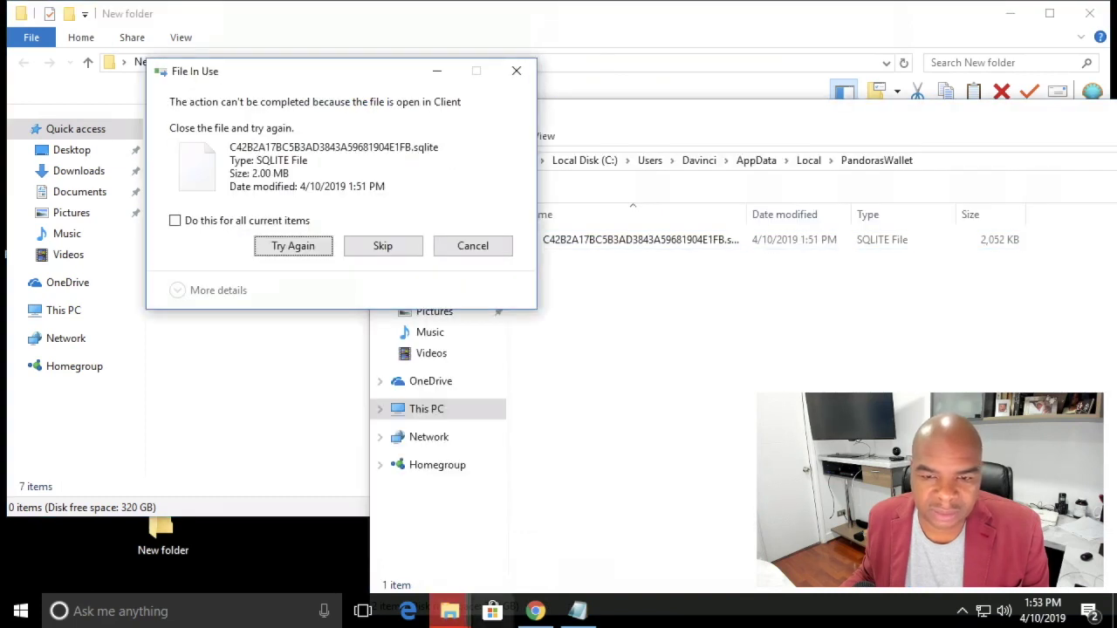
End the Client process in Task Manager and retry moving the in-use SQLite file
right_click(689, 611)
click(724, 522)
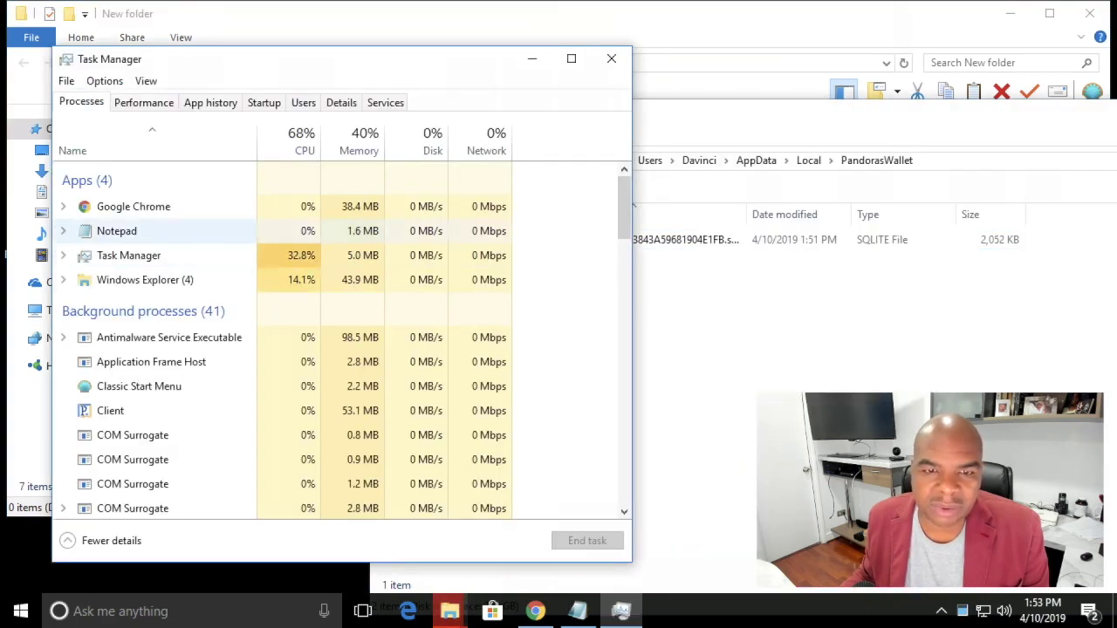
click(110, 410)
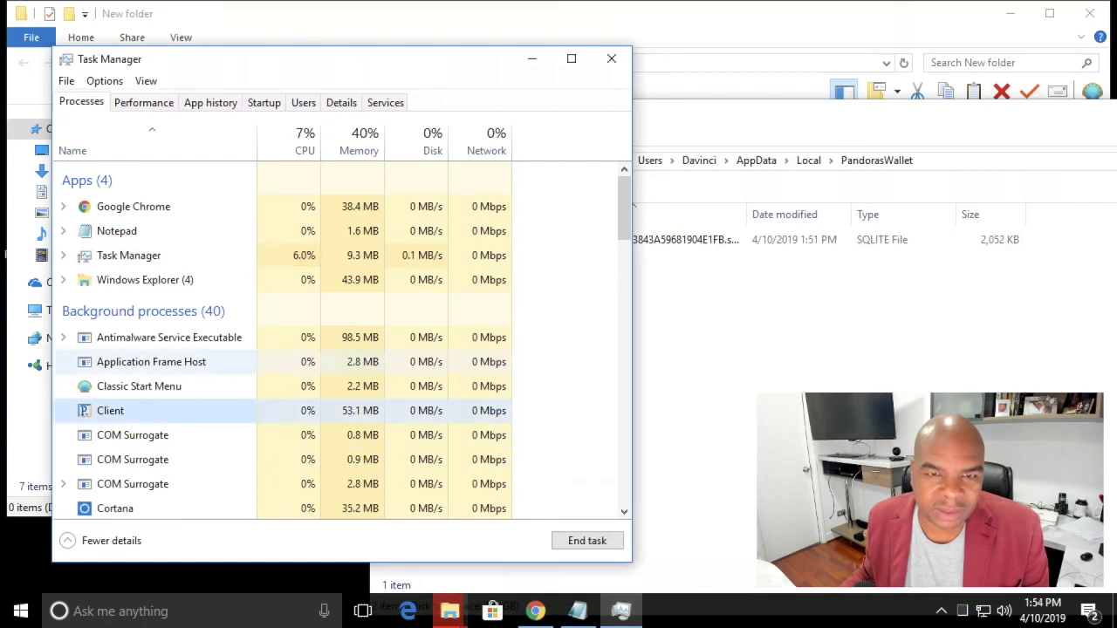
key(Return)
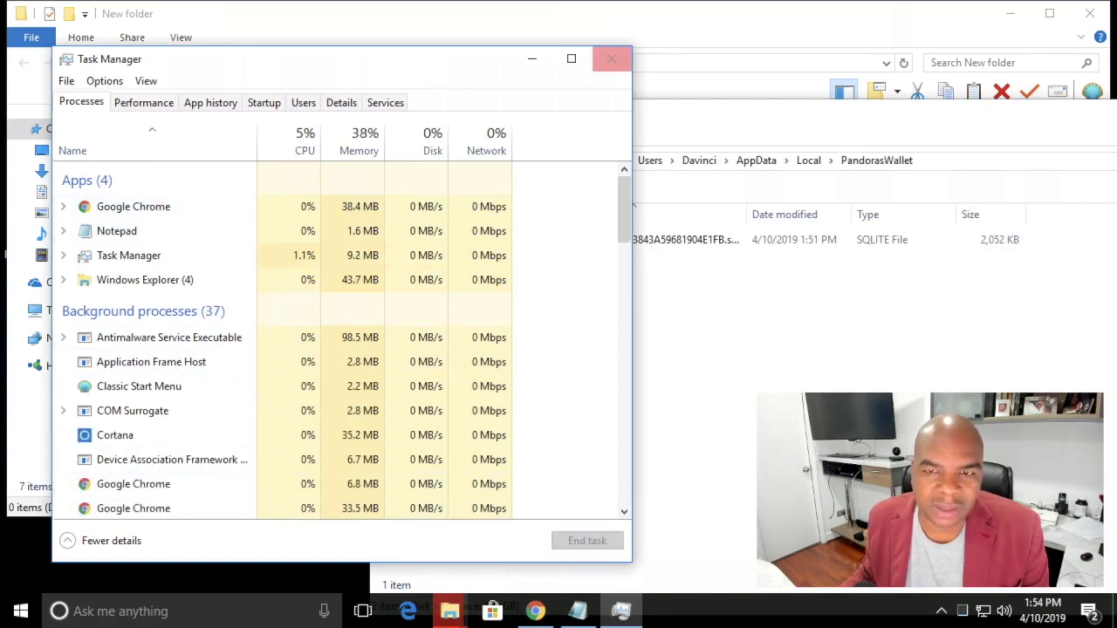
click(612, 59)
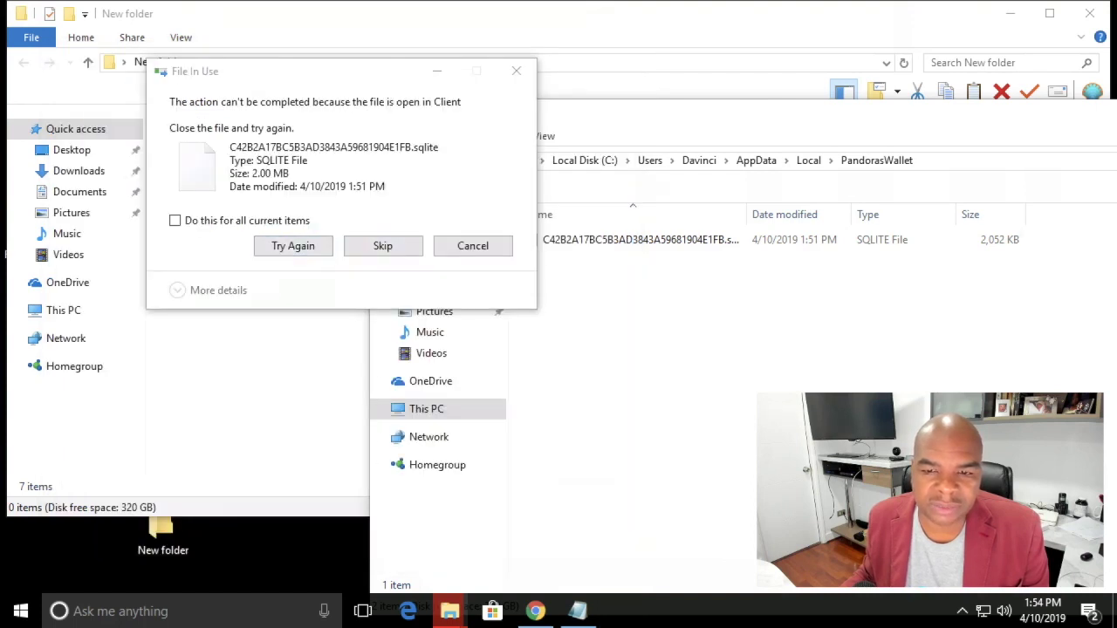
click(293, 245)
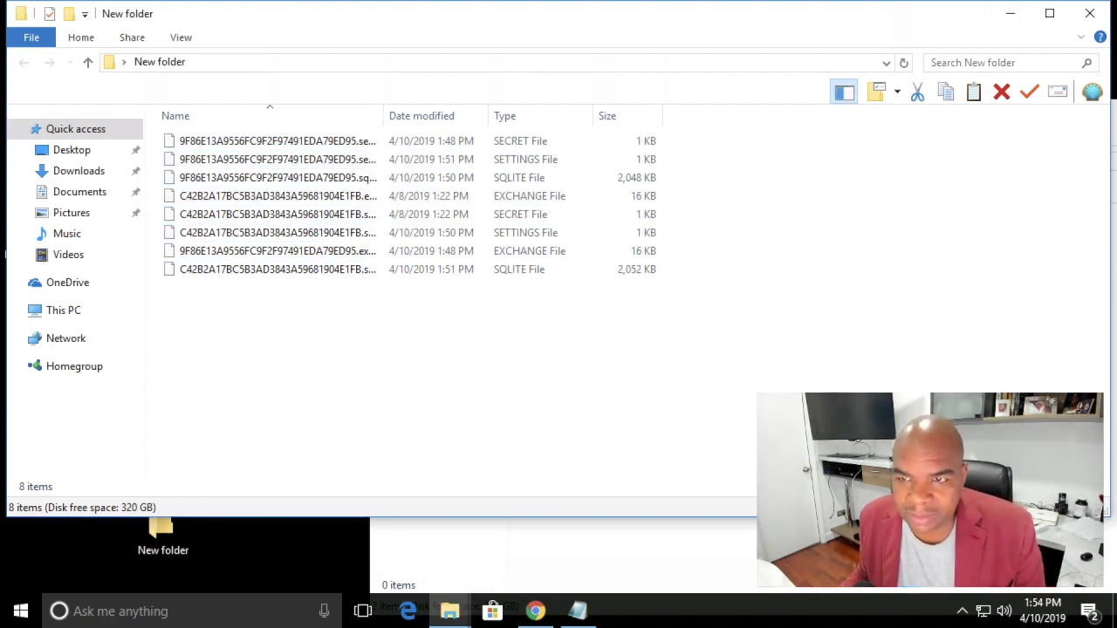
Minimize the New folder and Notepad windows and relaunch Pandora's Wallet from its desktop icon
click(1049, 13)
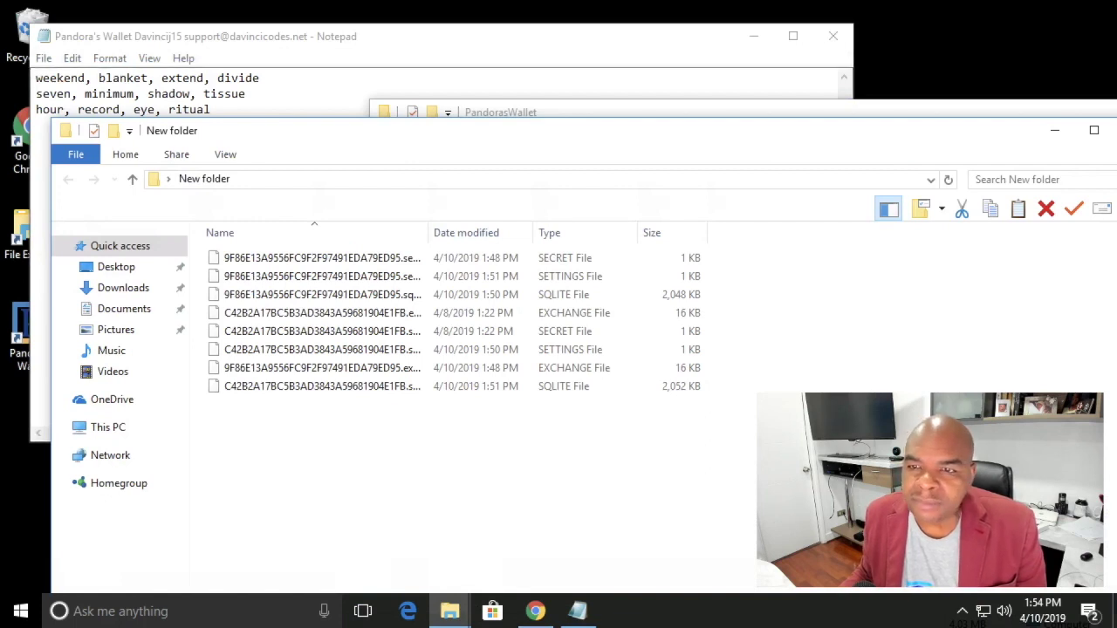
click(1054, 130)
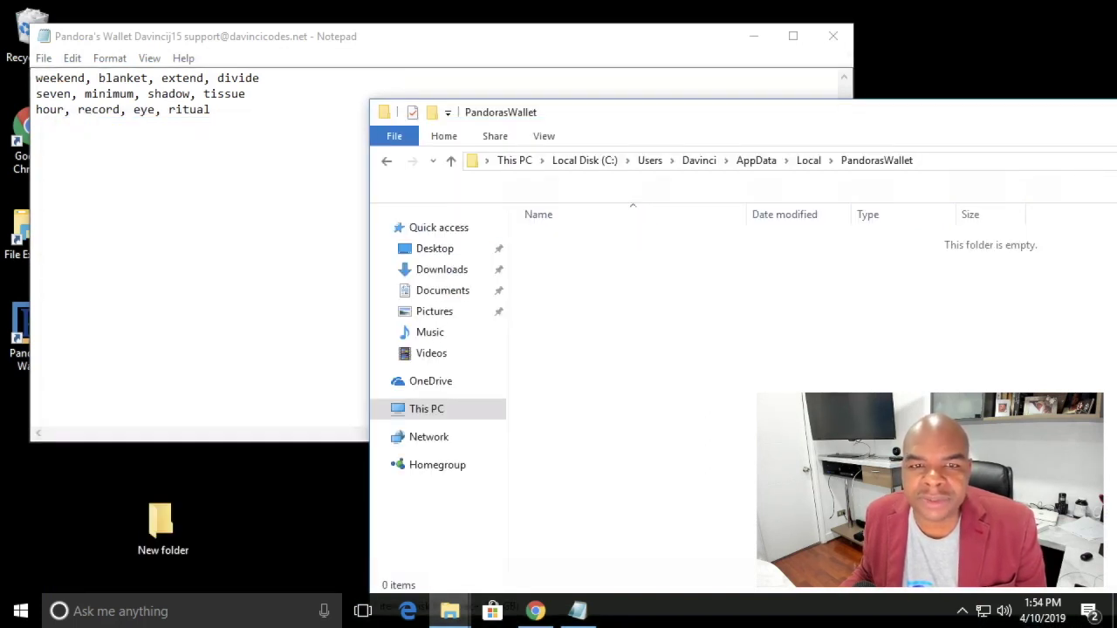
click(752, 36)
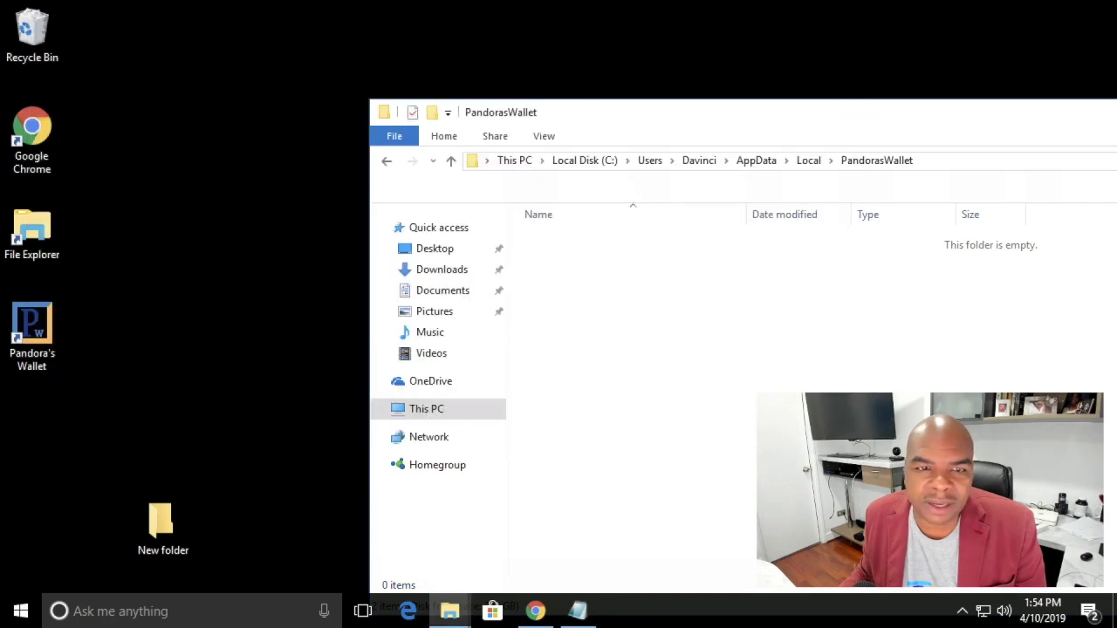
double_click(32, 331)
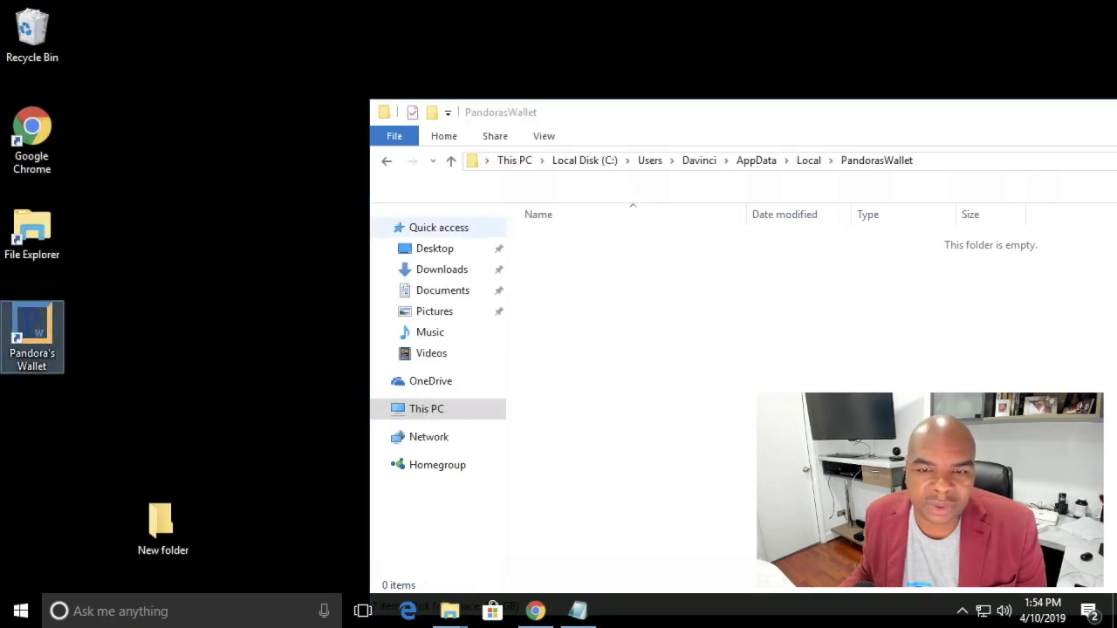
click(632, 349)
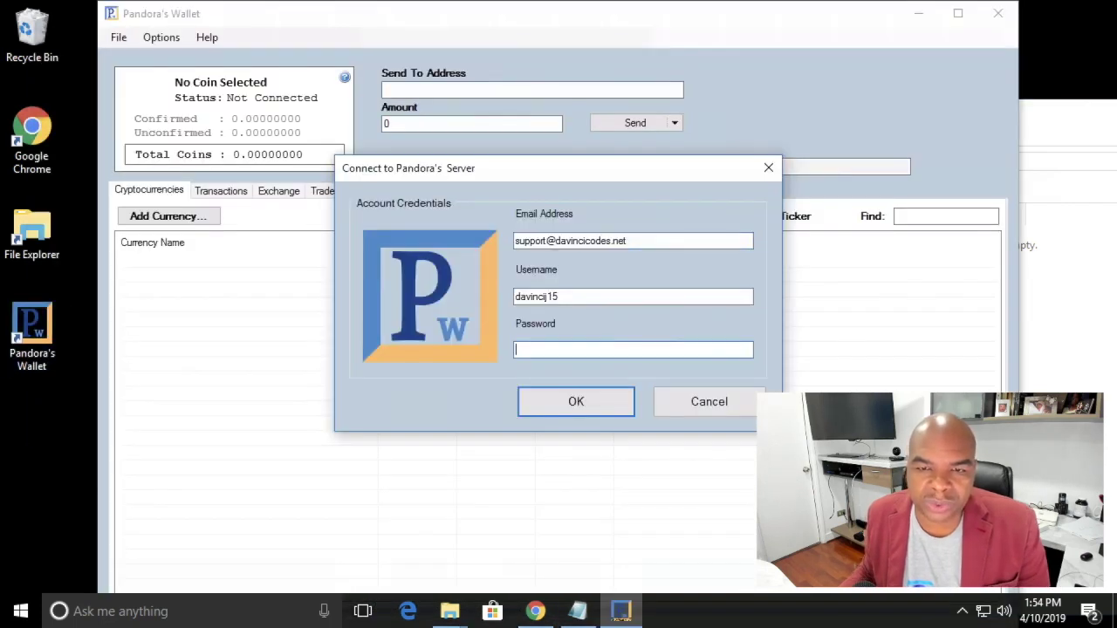
Submit the account password at the server sign-in and accept the Wallet Restore offer
text(p)
key(BackSpace)
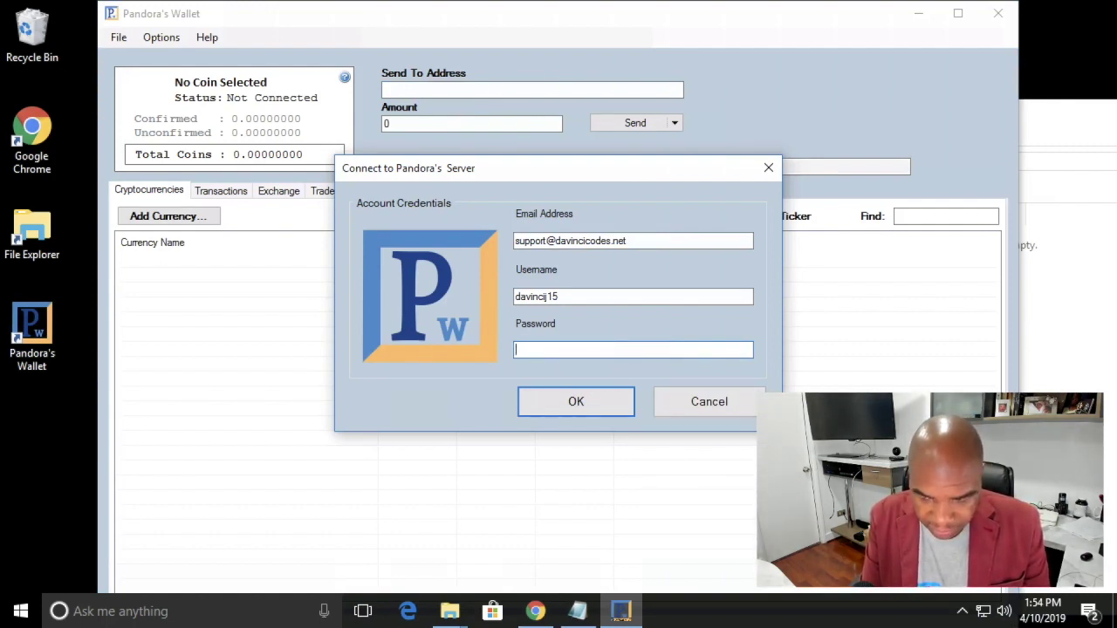
text(passwor)
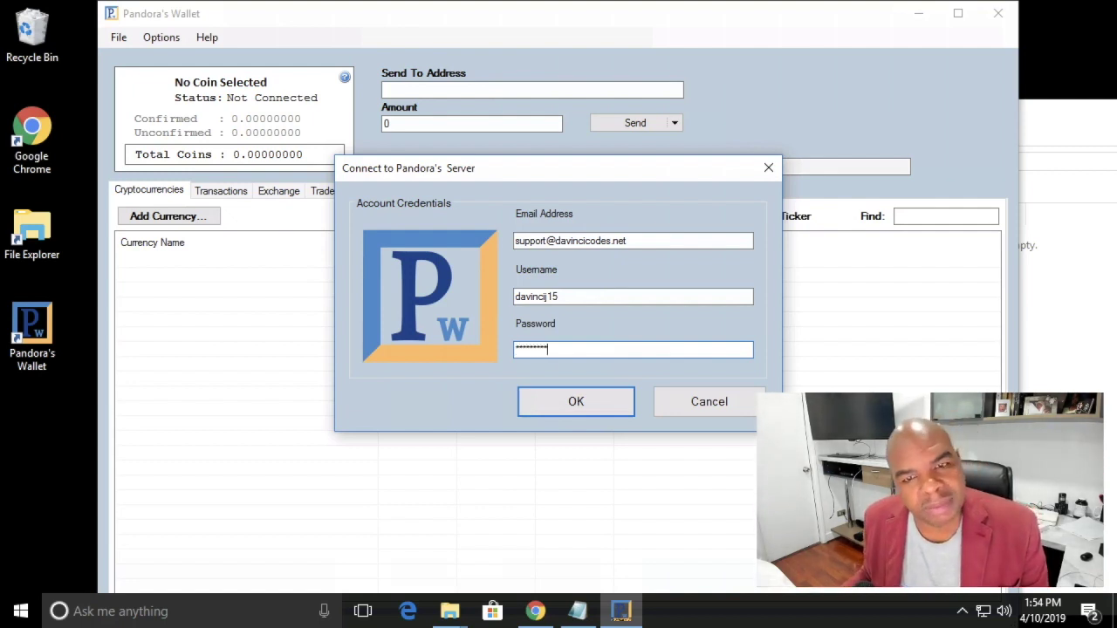
key(Return)
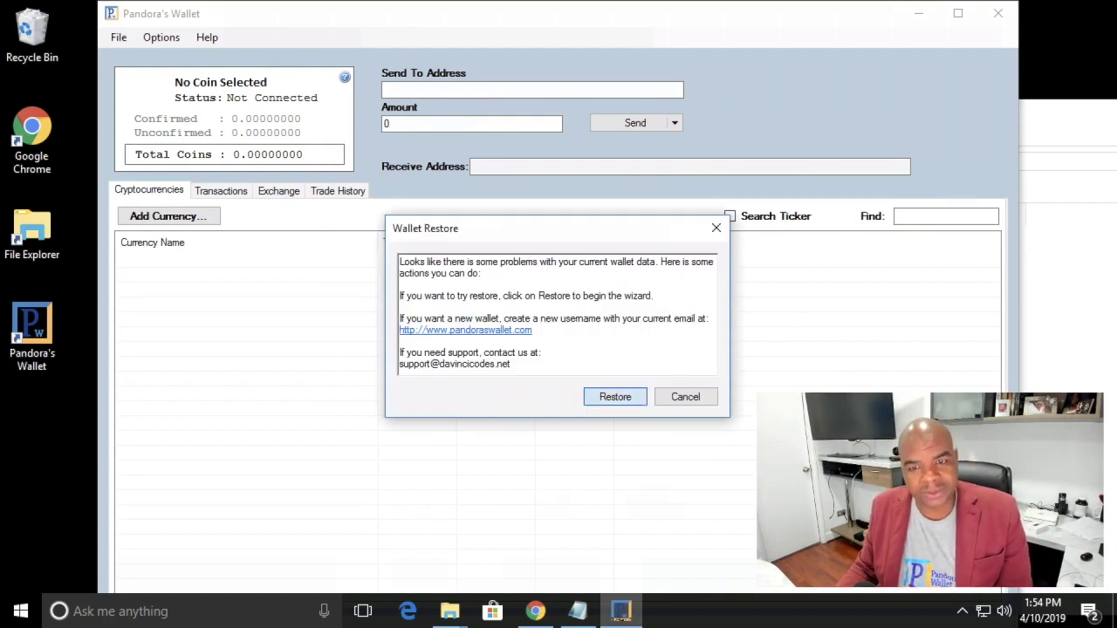
key(Return)
Pick 'Restore using 12 words' and advance the wizard to Step 2's twelve word boxes
key(Return)
key(Down)
key(Return)
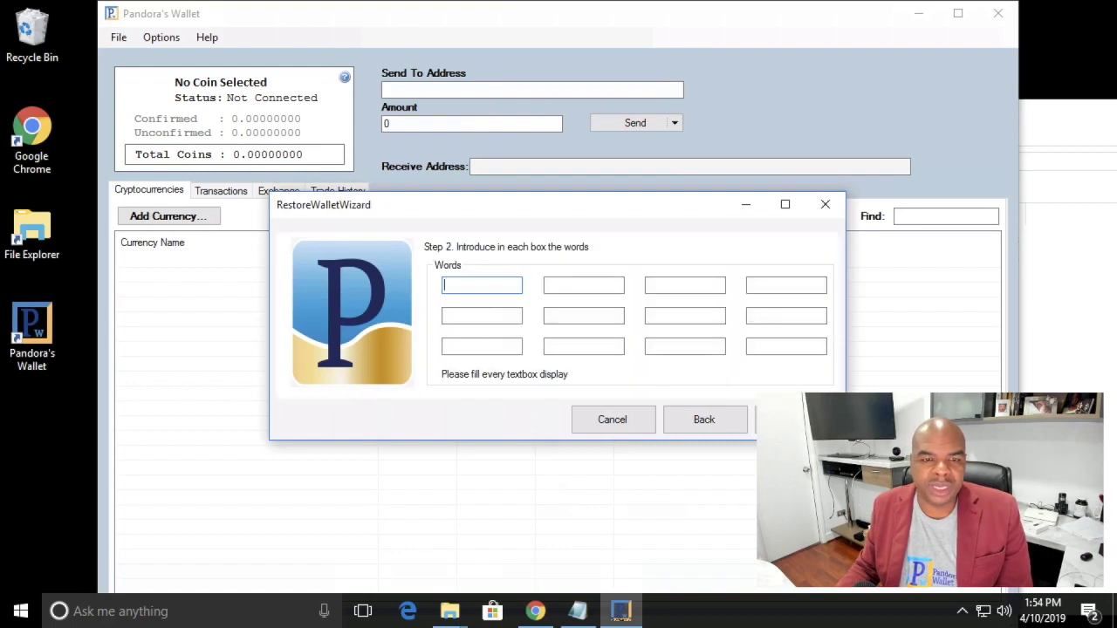
key(Tab)
key(Tab)
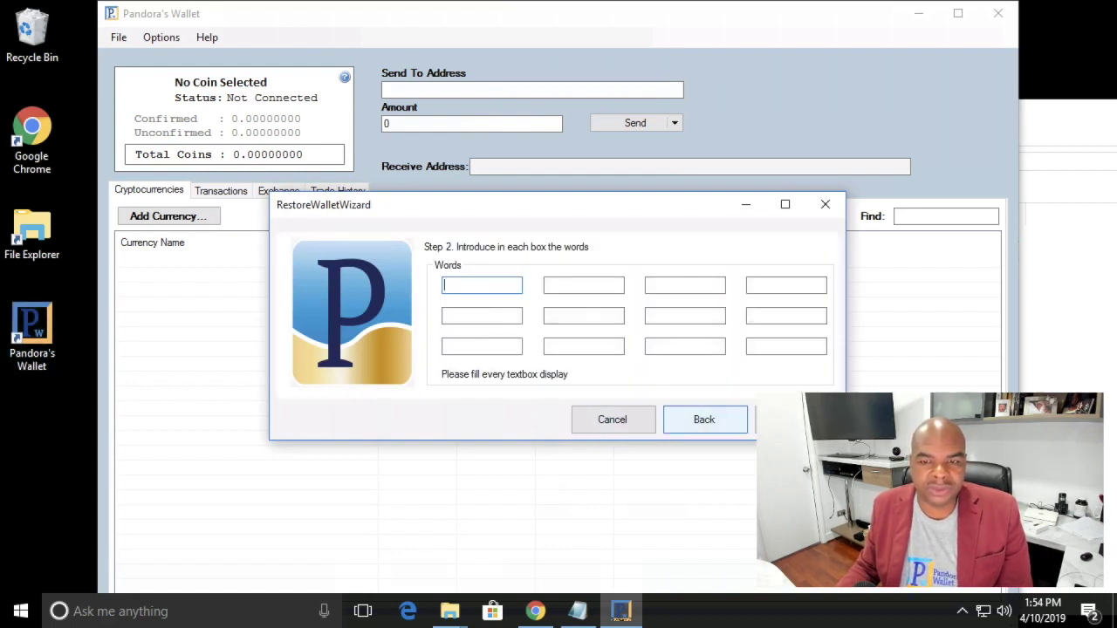
key(Return)
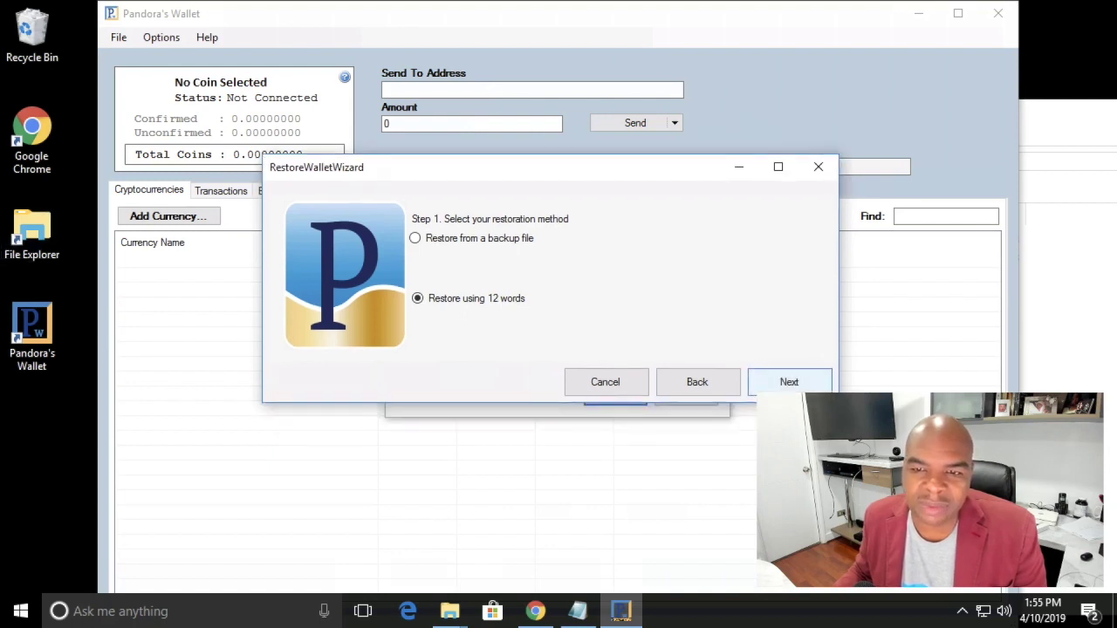
click(789, 381)
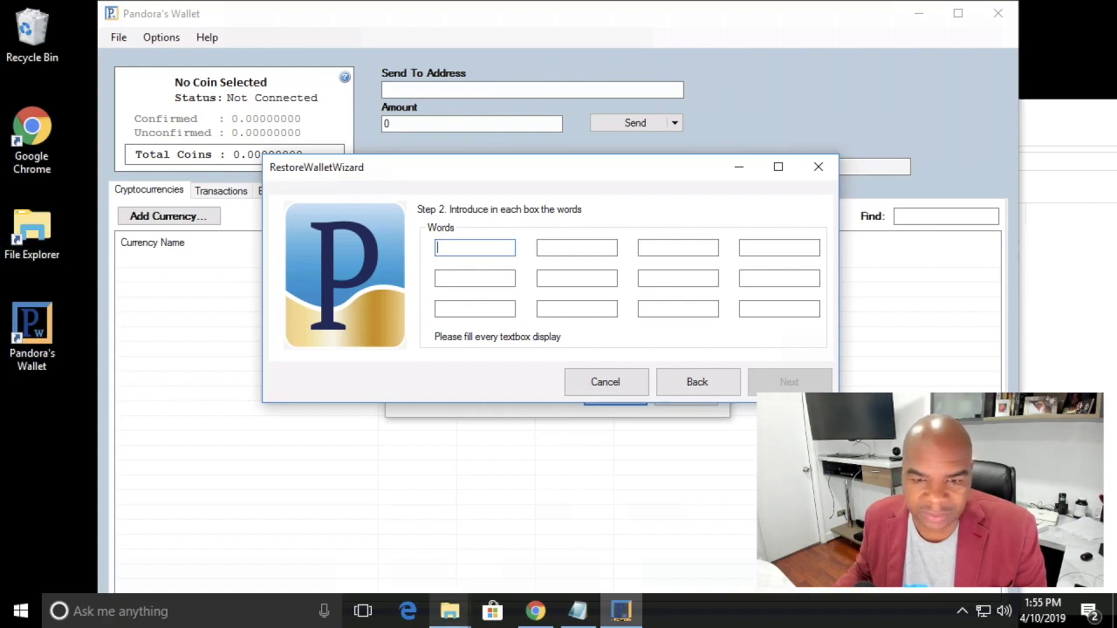
click(449, 611)
mouse_move(449, 537)
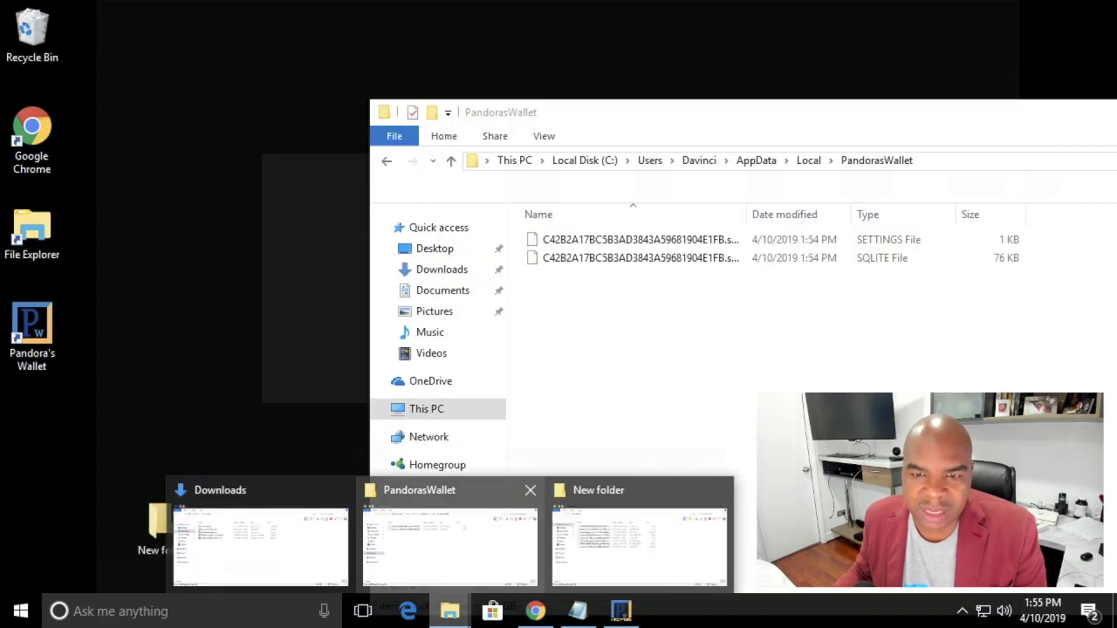
click(260, 545)
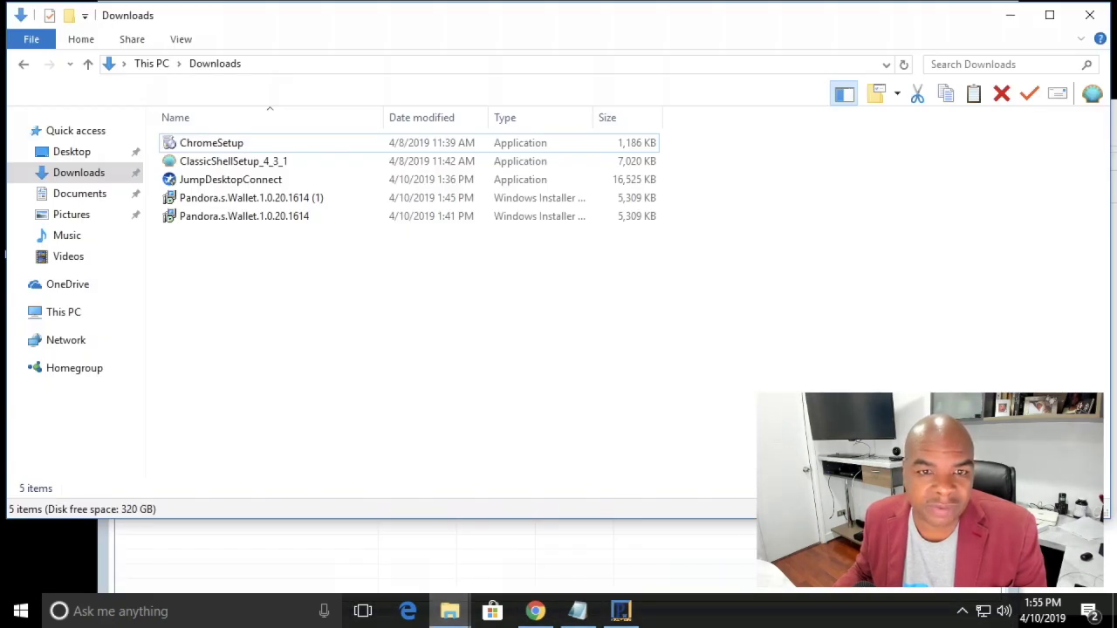
click(492, 611)
mouse_move(449, 610)
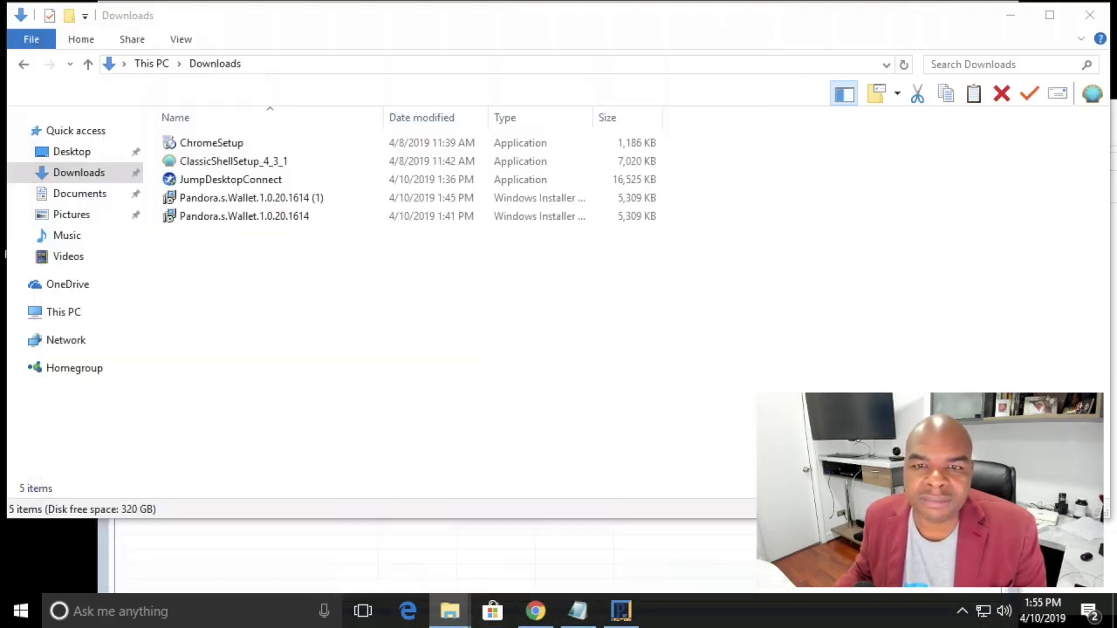
click(260, 545)
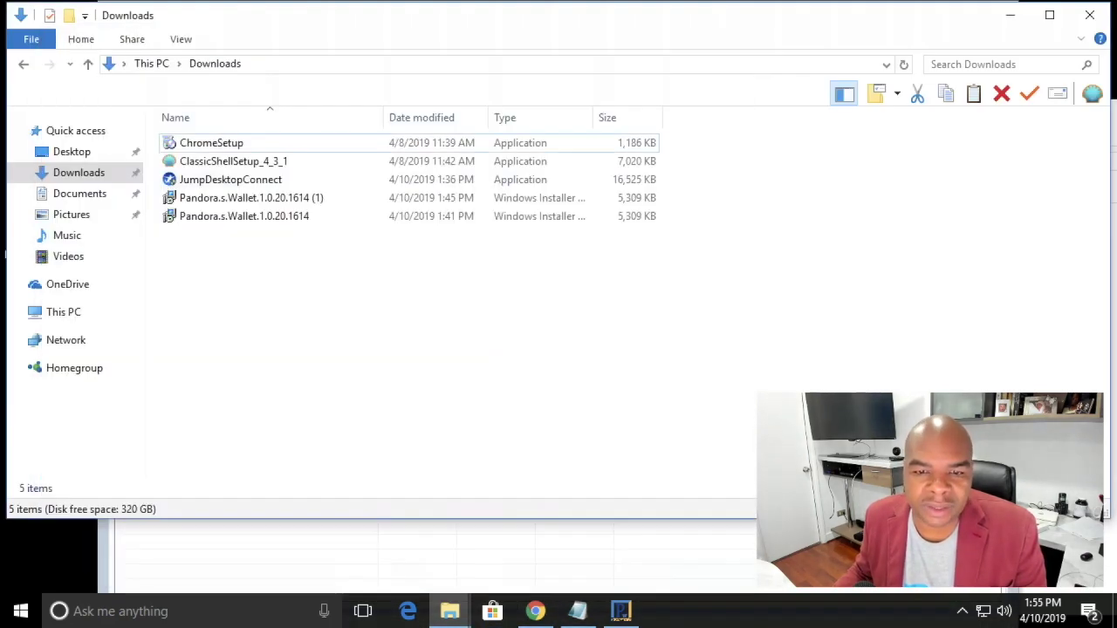
click(578, 611)
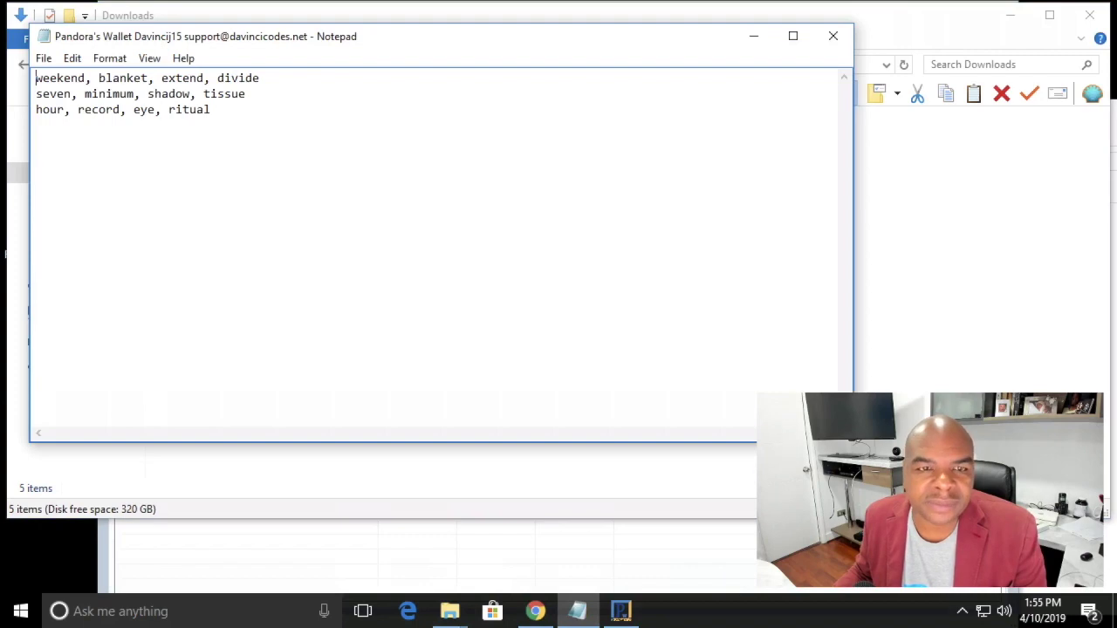
click(620, 611)
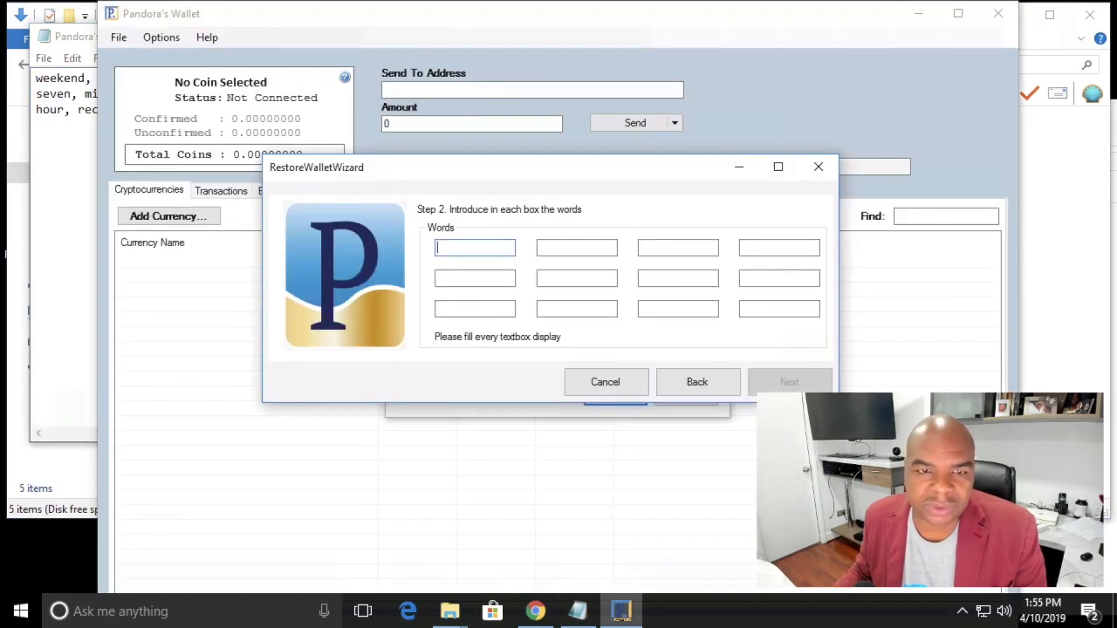
key(alt+Tab)
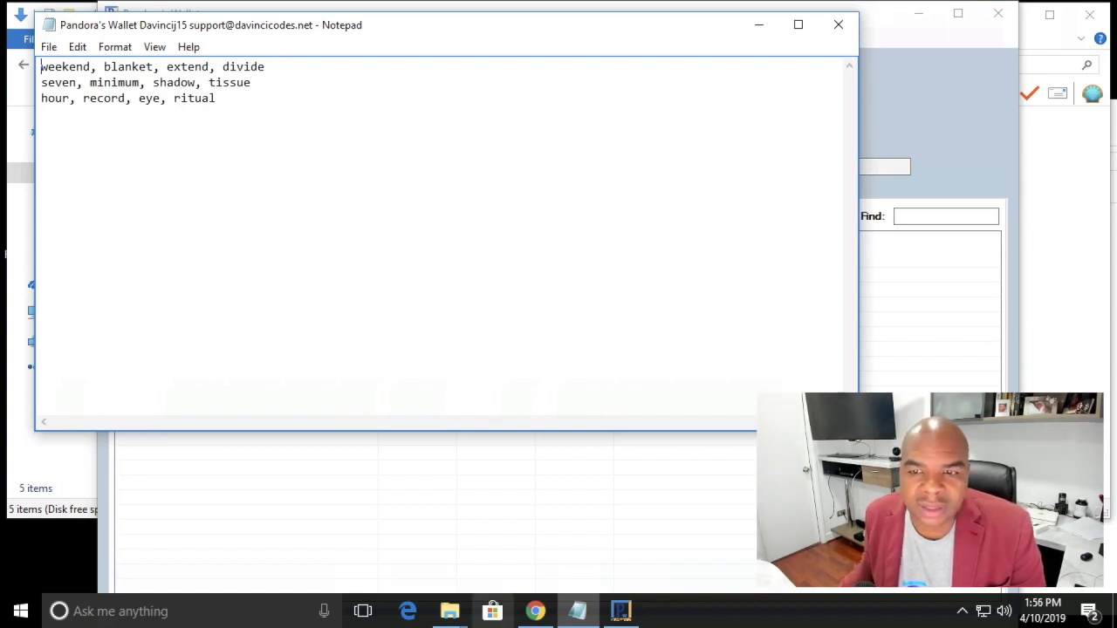
key(alt+Tab)
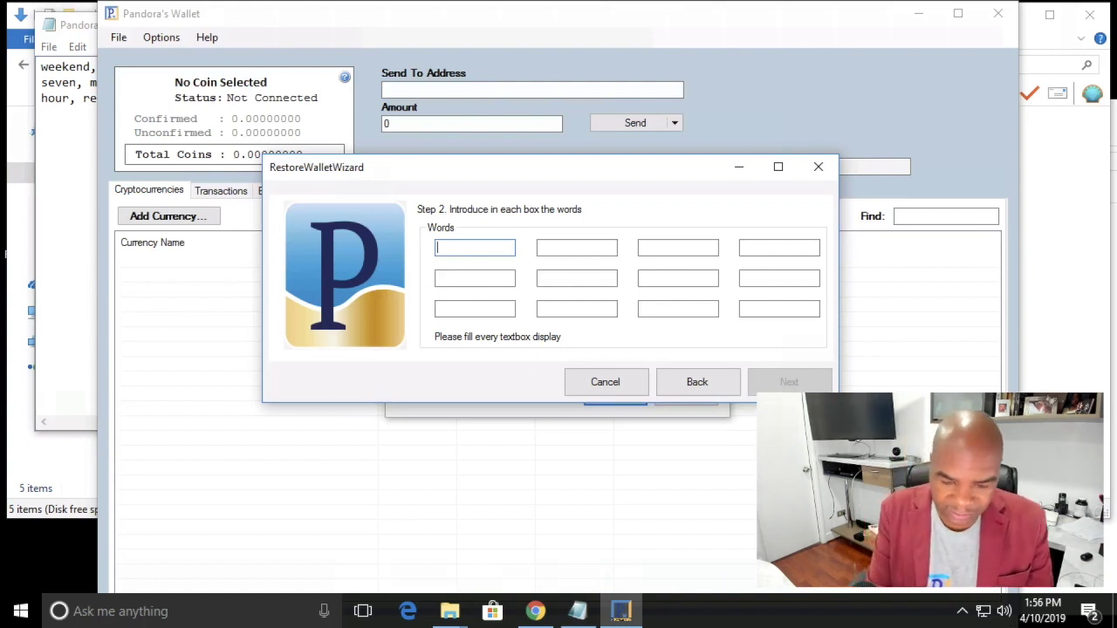
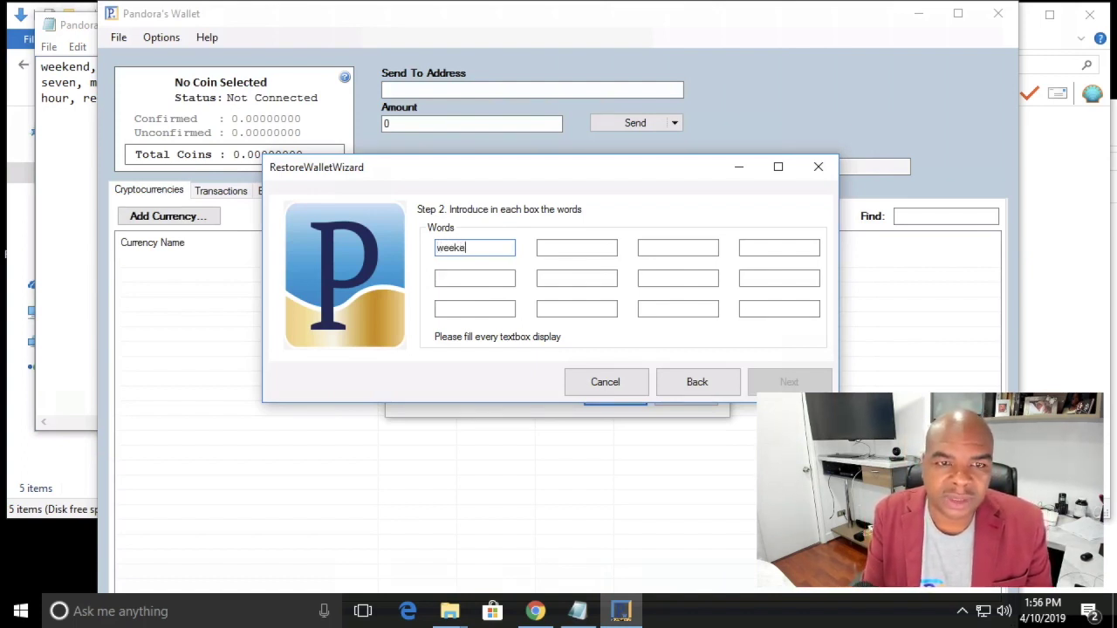
key(Tab)
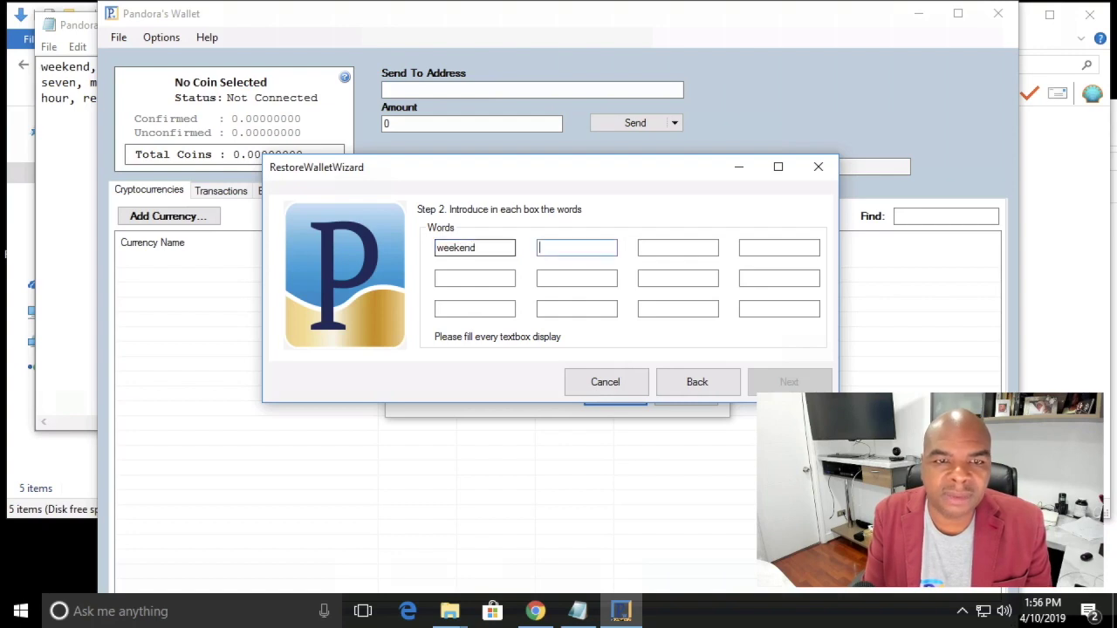
click(76, 98)
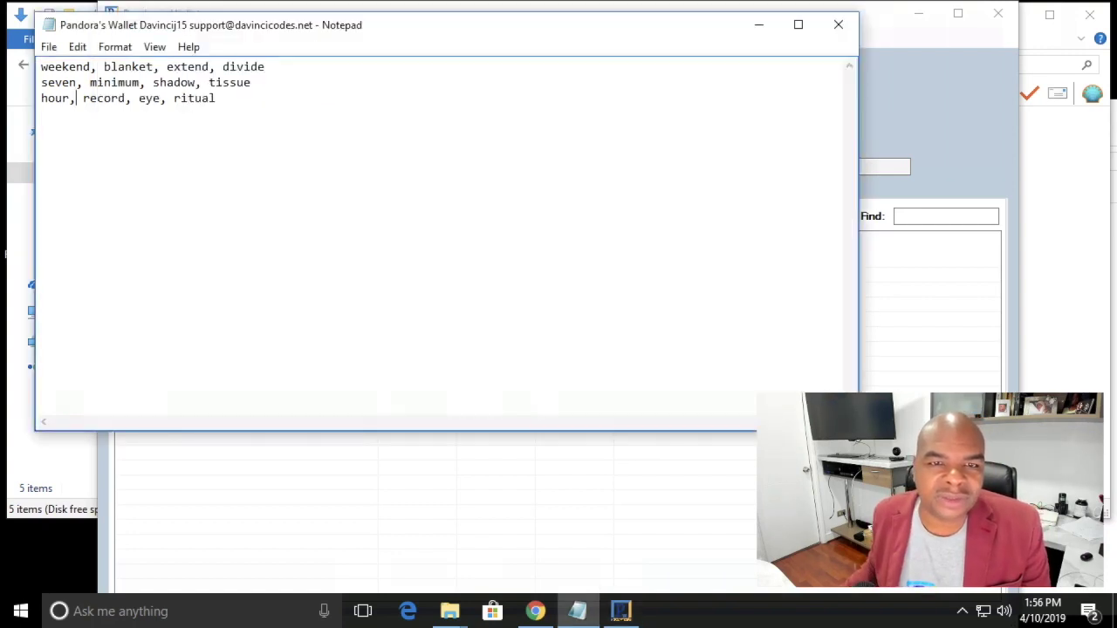
drag(436, 24, 393, 457)
click(576, 248)
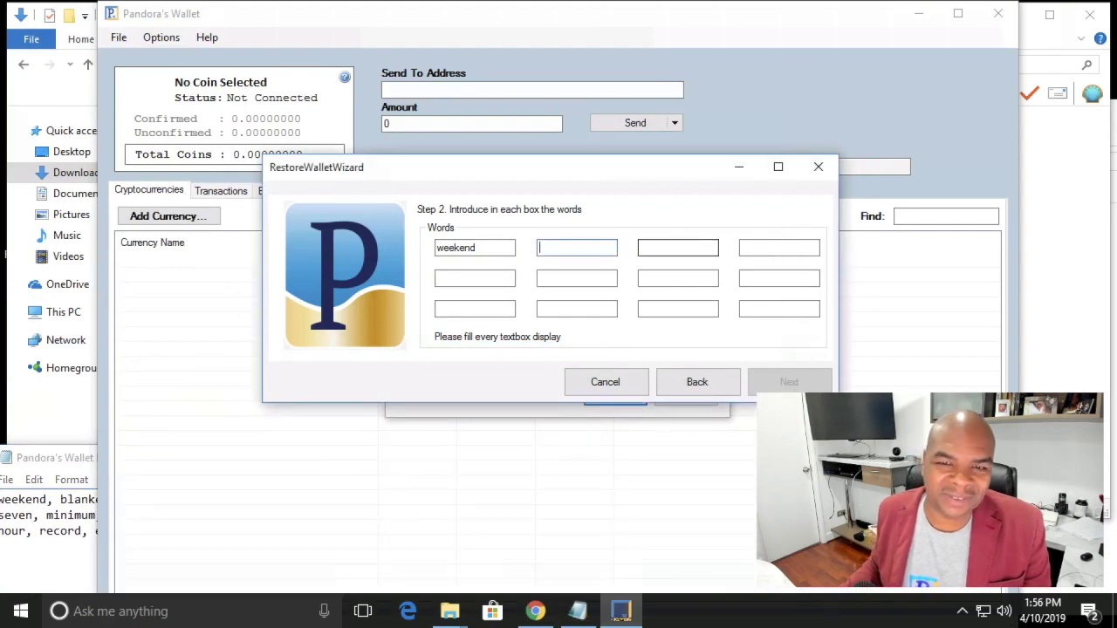
drag(489, 166, 678, 184)
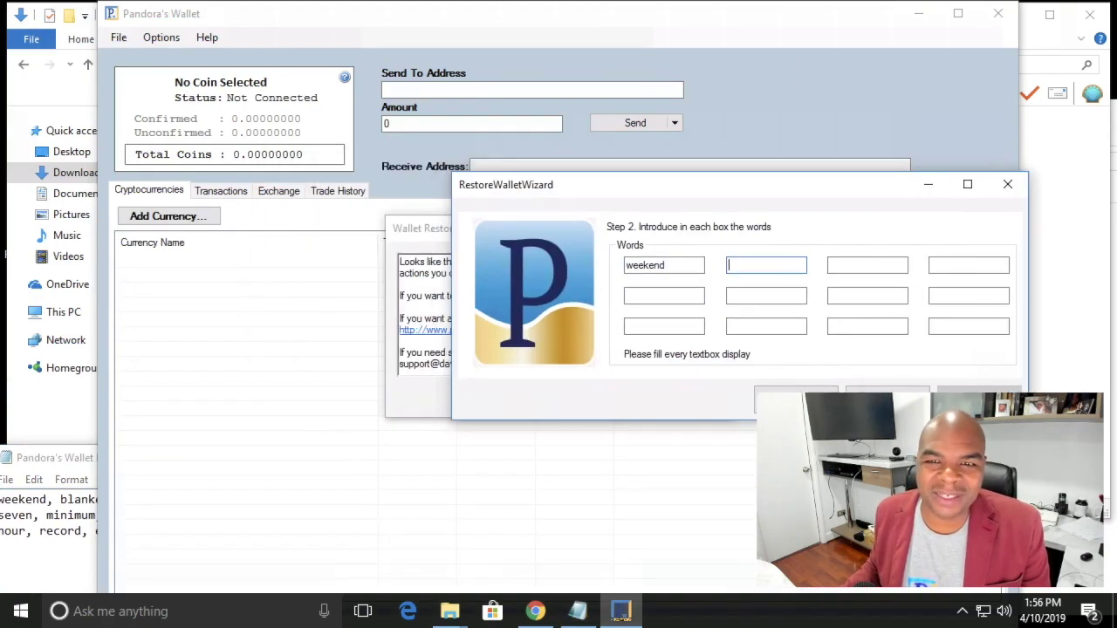
key(alt+Tab)
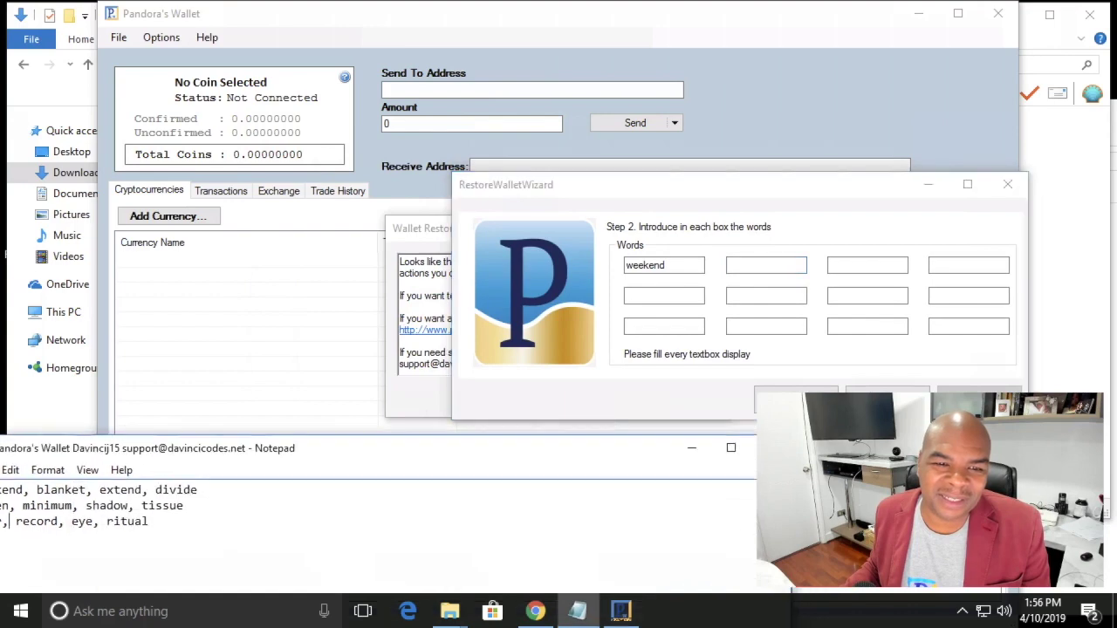
key(super+Left)
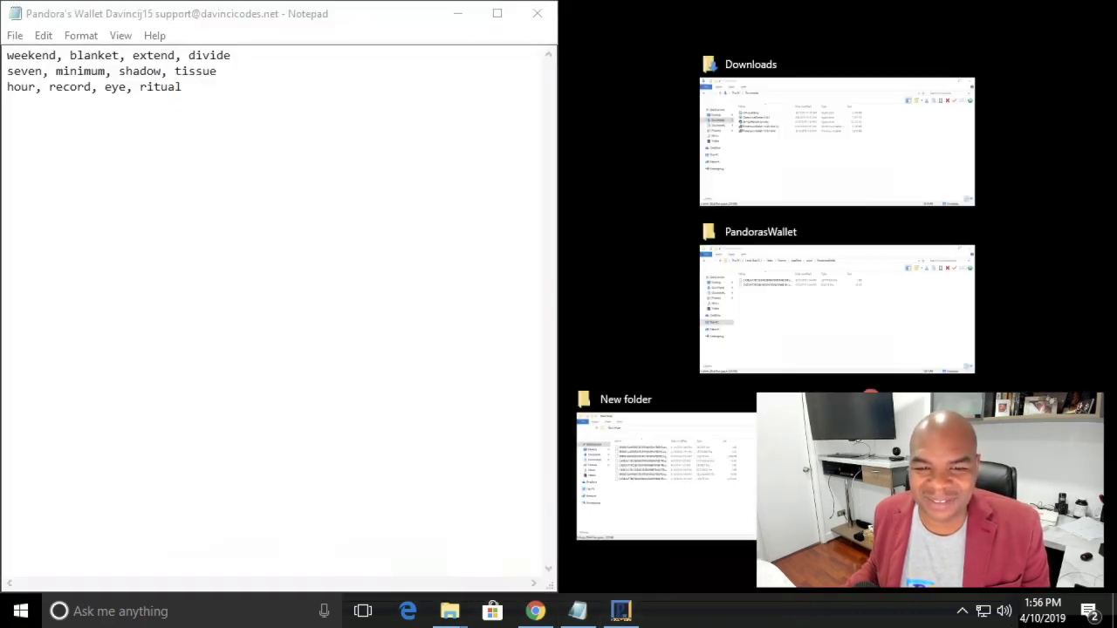
click(620, 611)
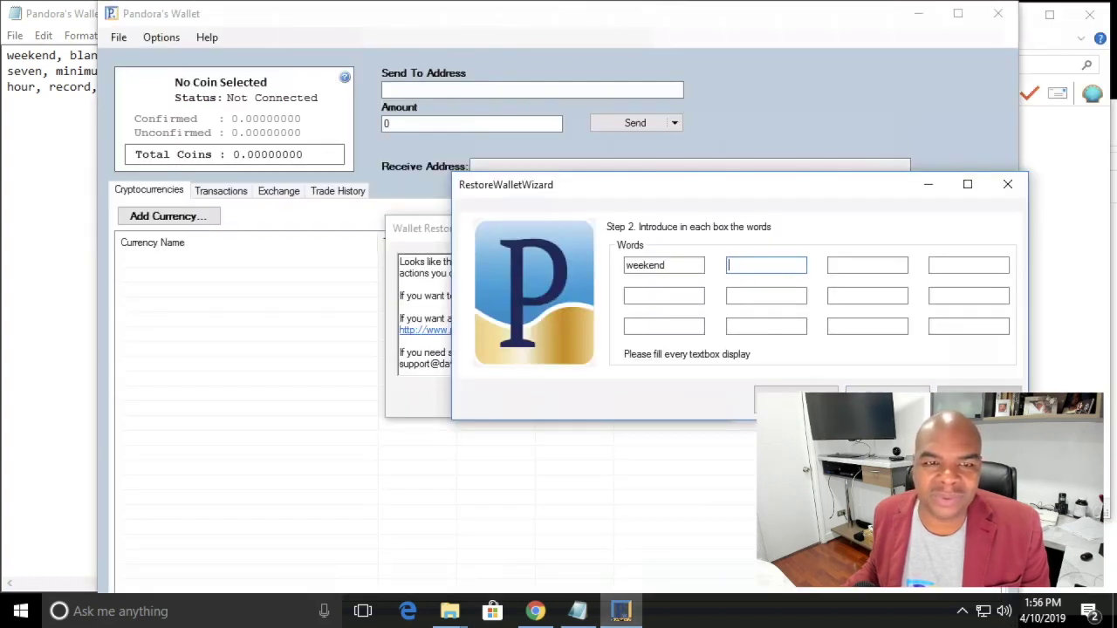
Copy 'blanket' from the notes and paste it as the second recovery word
click(83, 54)
double_click(83, 55)
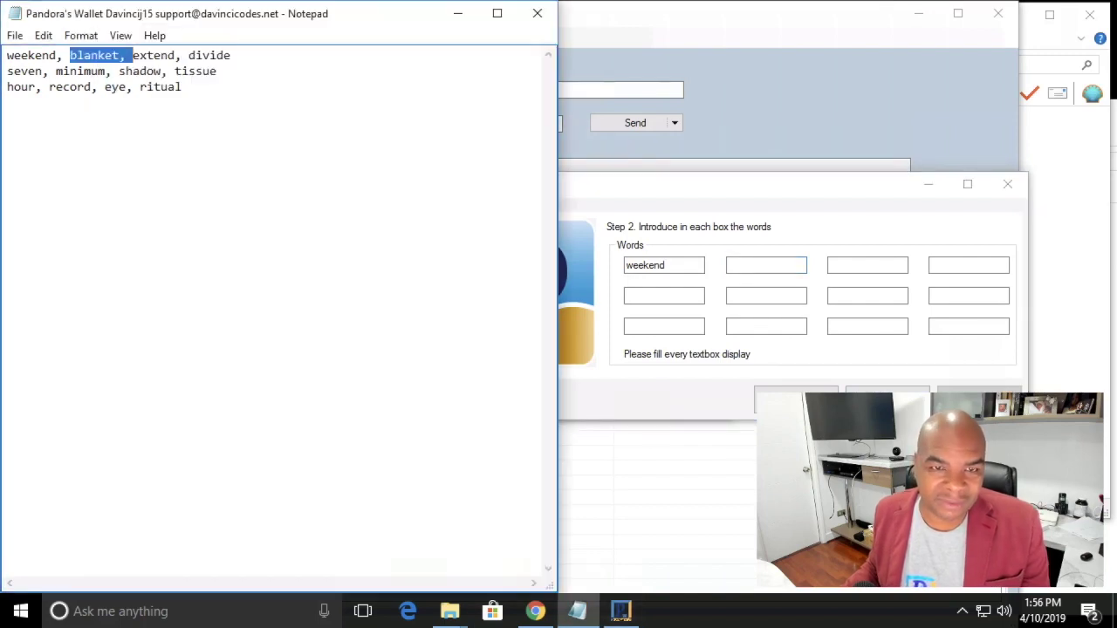
drag(120, 55, 70, 55)
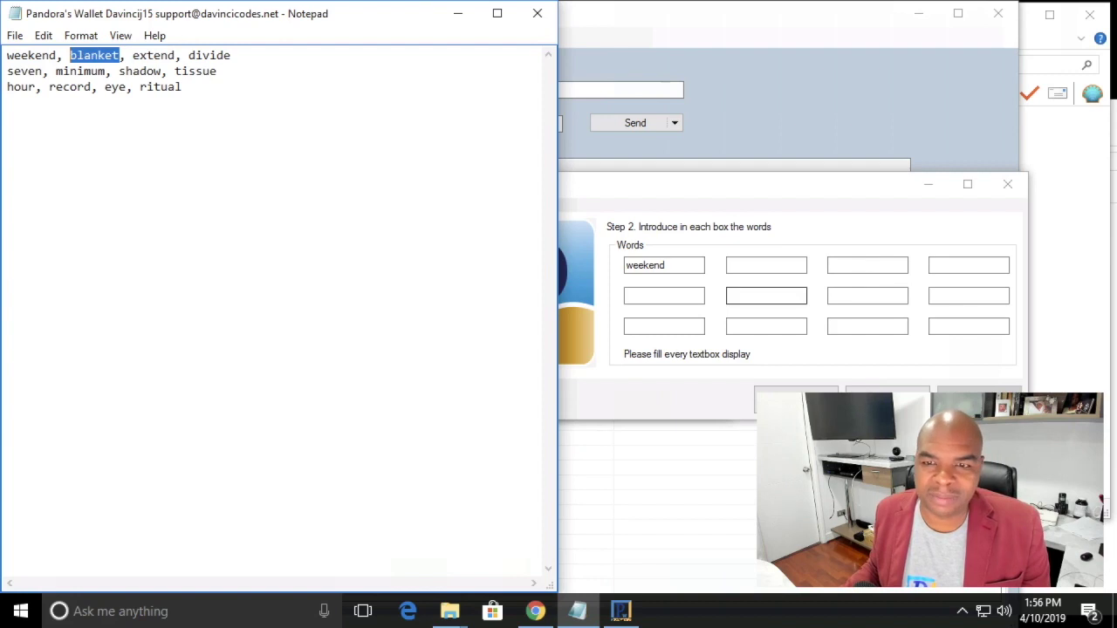
key(ctrl+c)
click(766, 265)
key(ctrl+v)
key(Return)
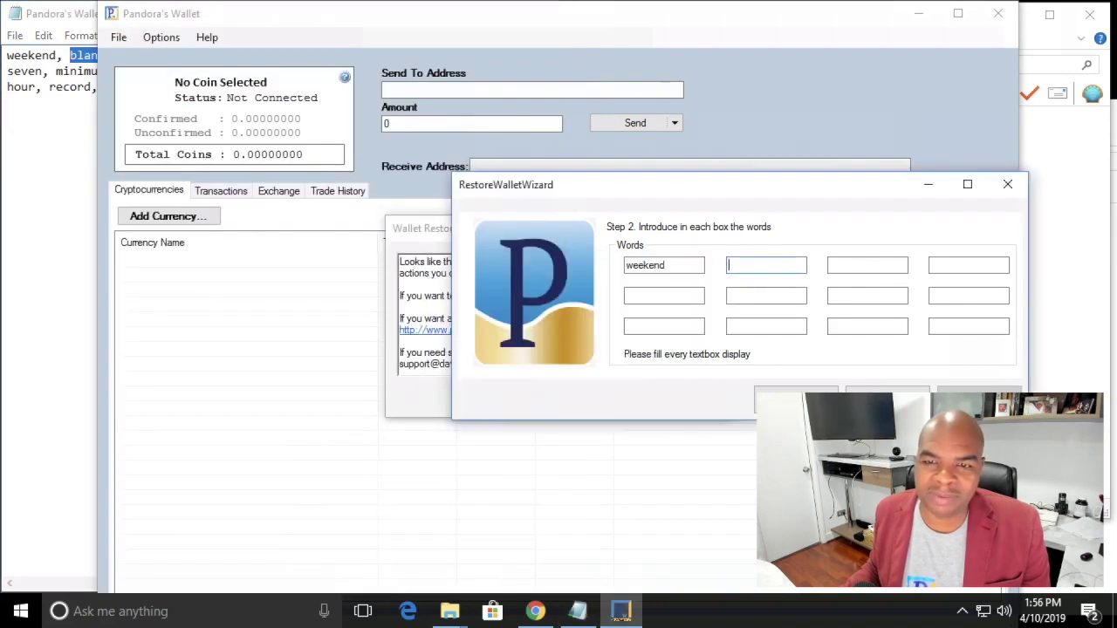
right_click(765, 267)
click(794, 343)
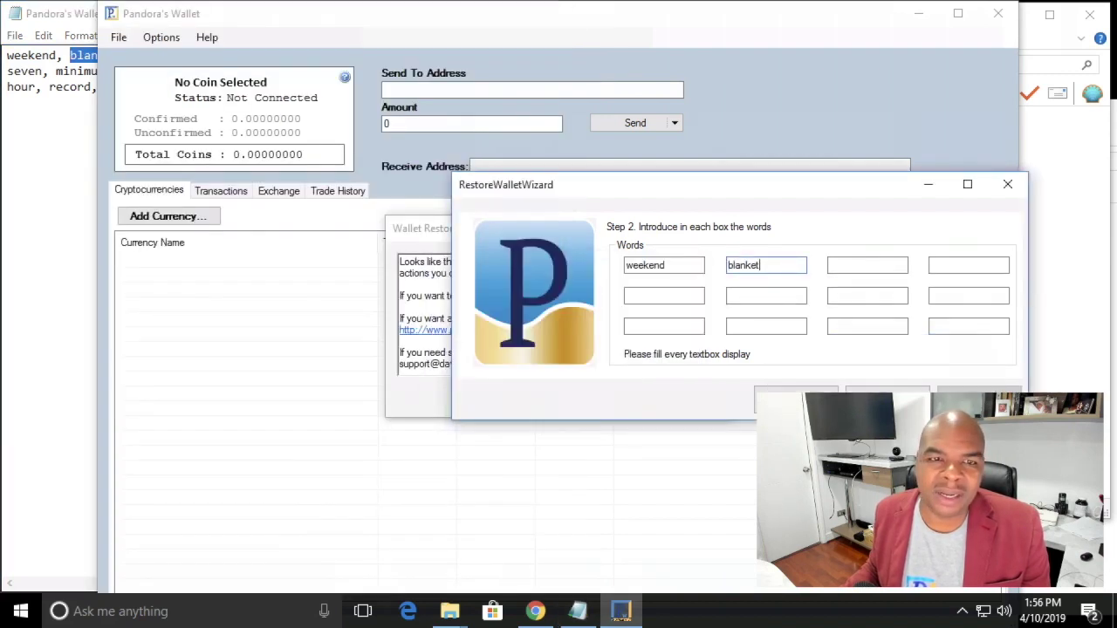
Copy 'extend' from the notes and paste it as the third recovery word
click(37, 88)
double_click(157, 56)
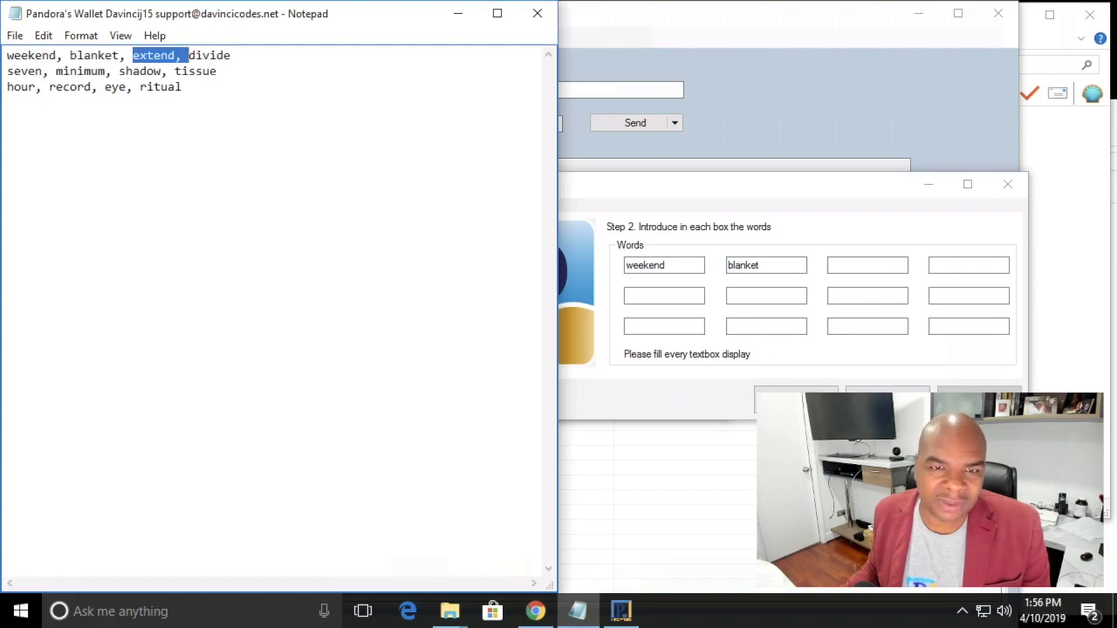
right_click(161, 62)
click(153, 55)
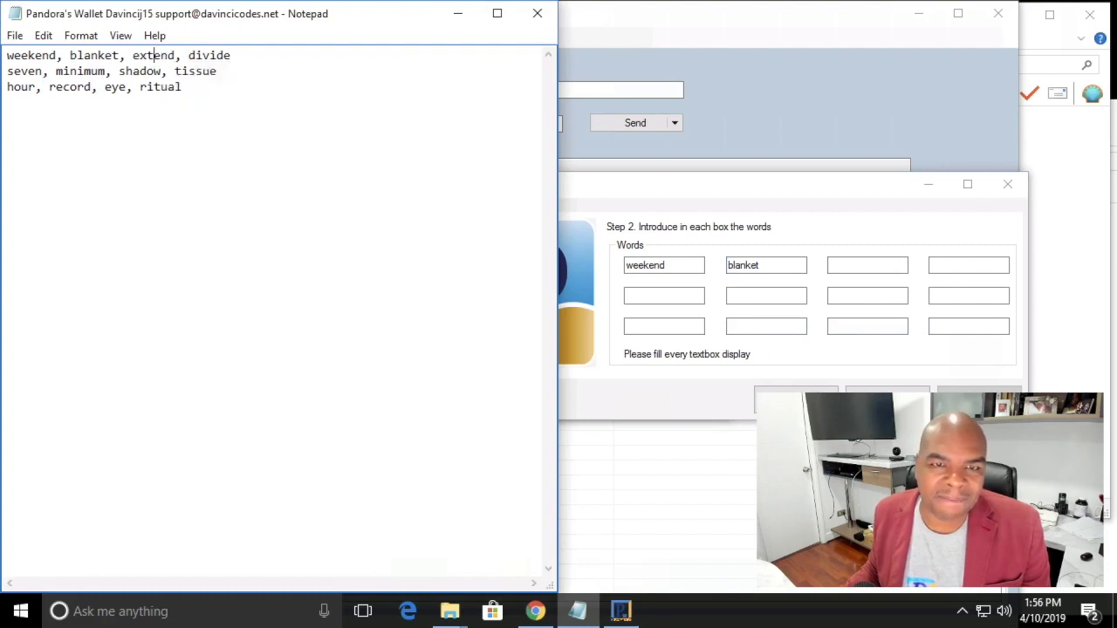
drag(175, 55, 132, 55)
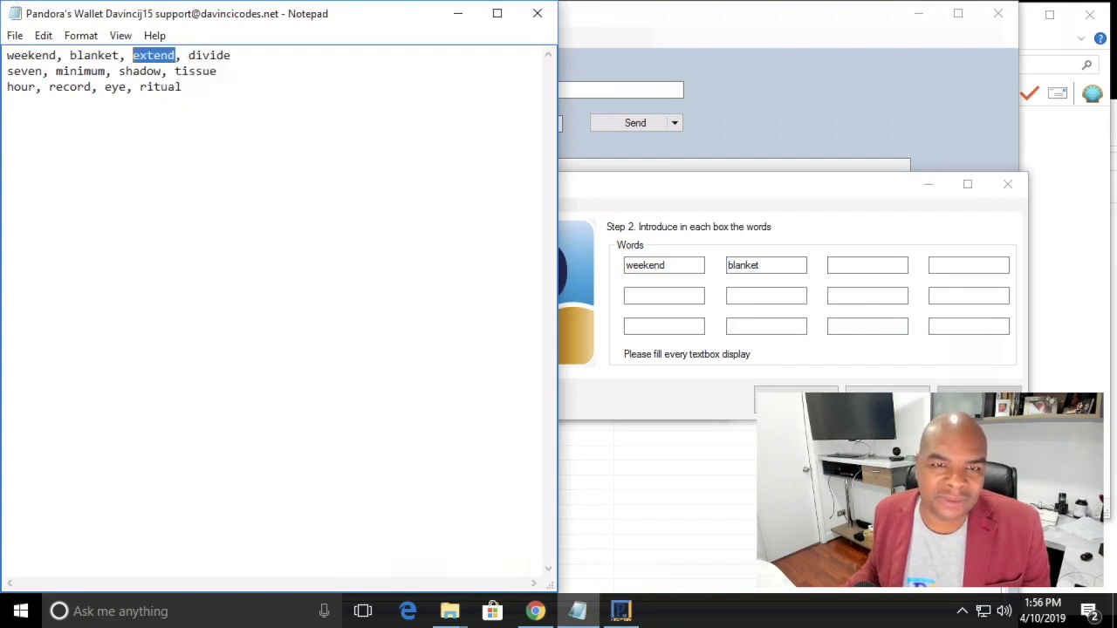
right_click(138, 56)
click(175, 112)
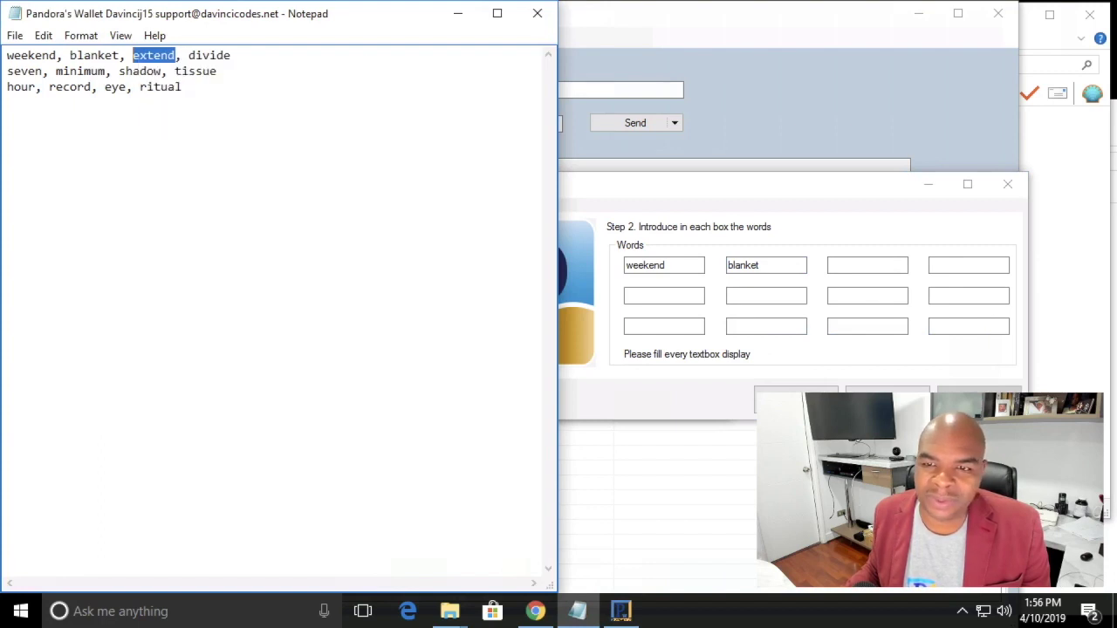
key(alt+Tab)
click(840, 267)
right_click(840, 267)
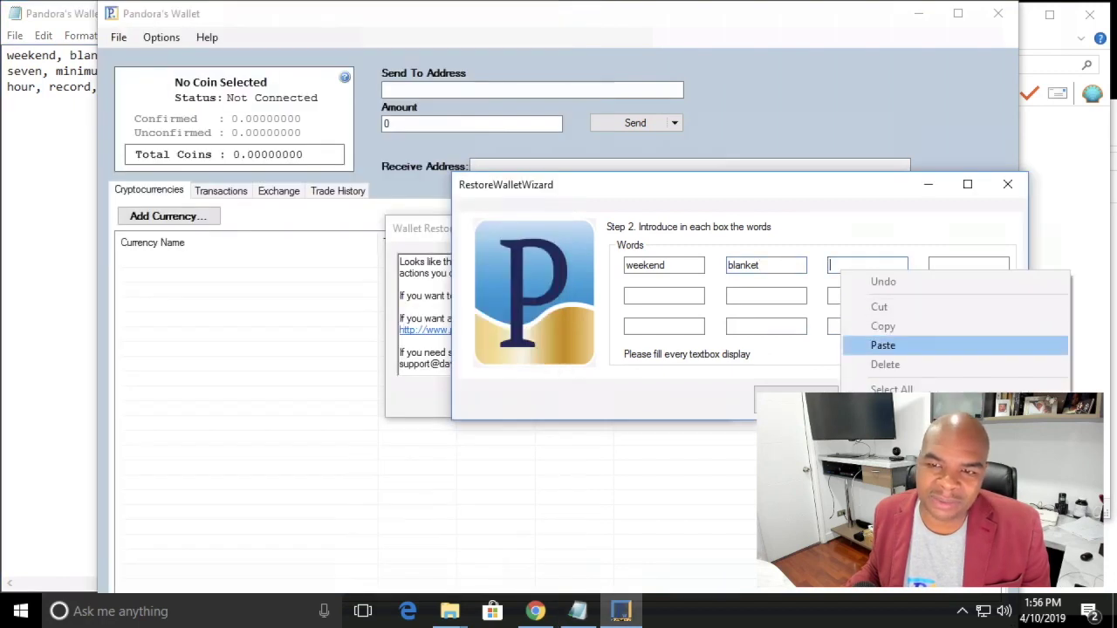
click(882, 346)
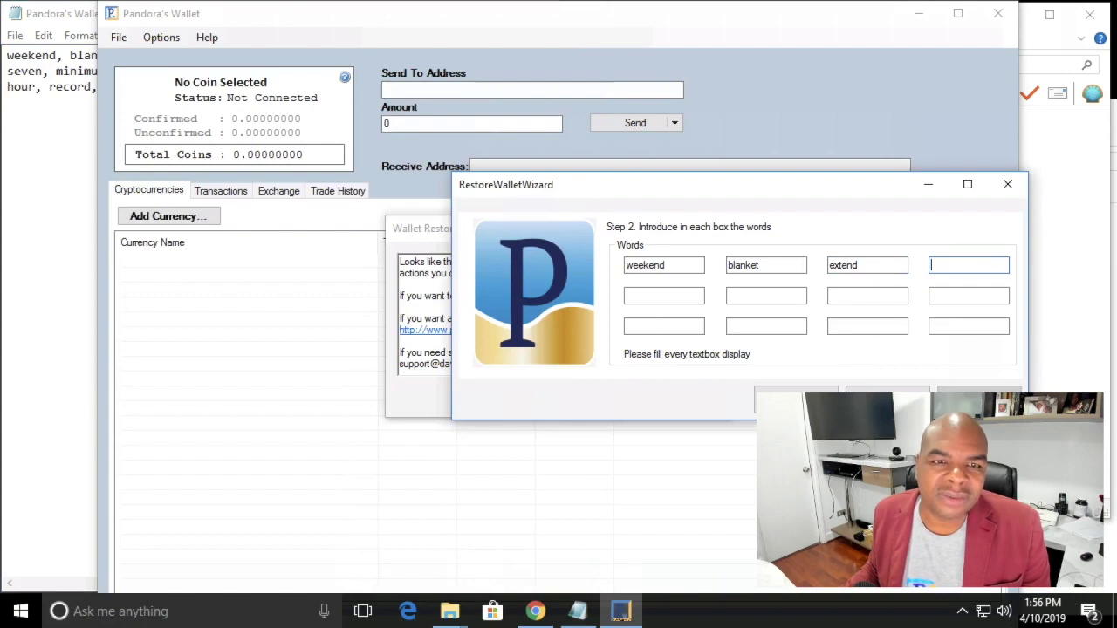
Copy 'divide' and paste it as the fourth recovery word
drag(42, 87, 48, 86)
double_click(224, 55)
right_click(224, 61)
click(261, 114)
click(968, 265)
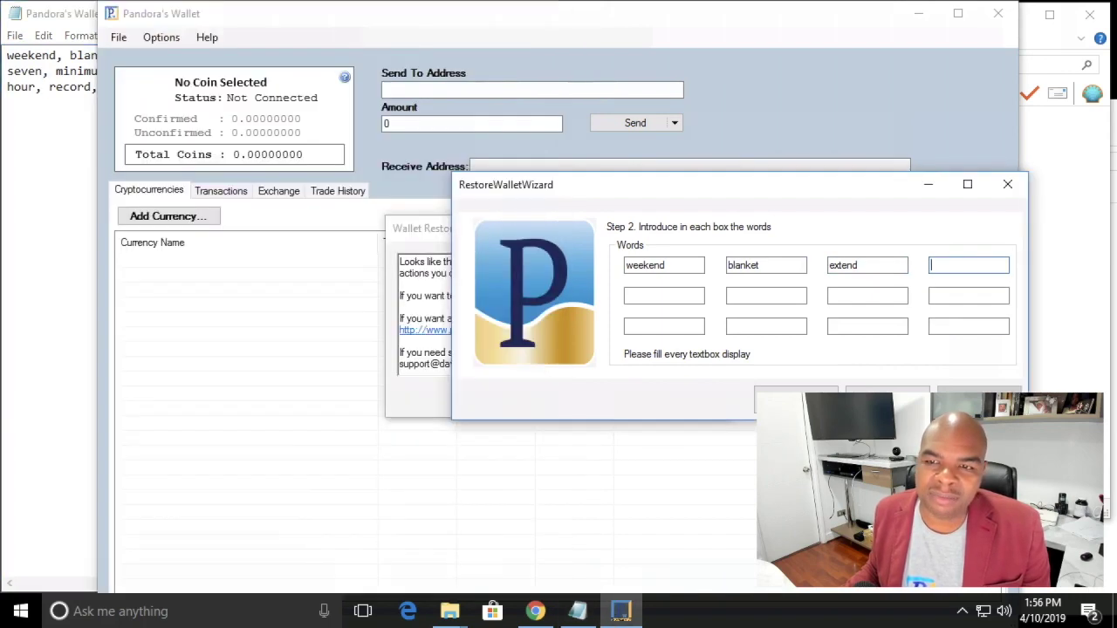
right_click(968, 267)
click(929, 343)
click(663, 296)
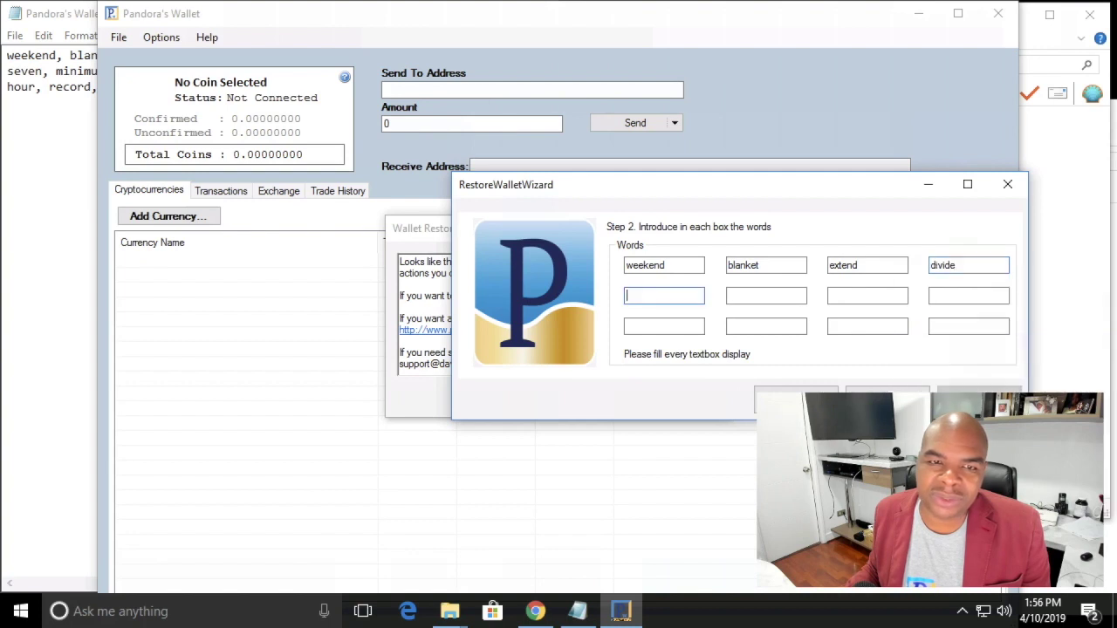
mouse_move(43, 70)
mouse_down()
mouse_move(14, 71)
mouse_move(42, 71)
mouse_up()
click(8, 70)
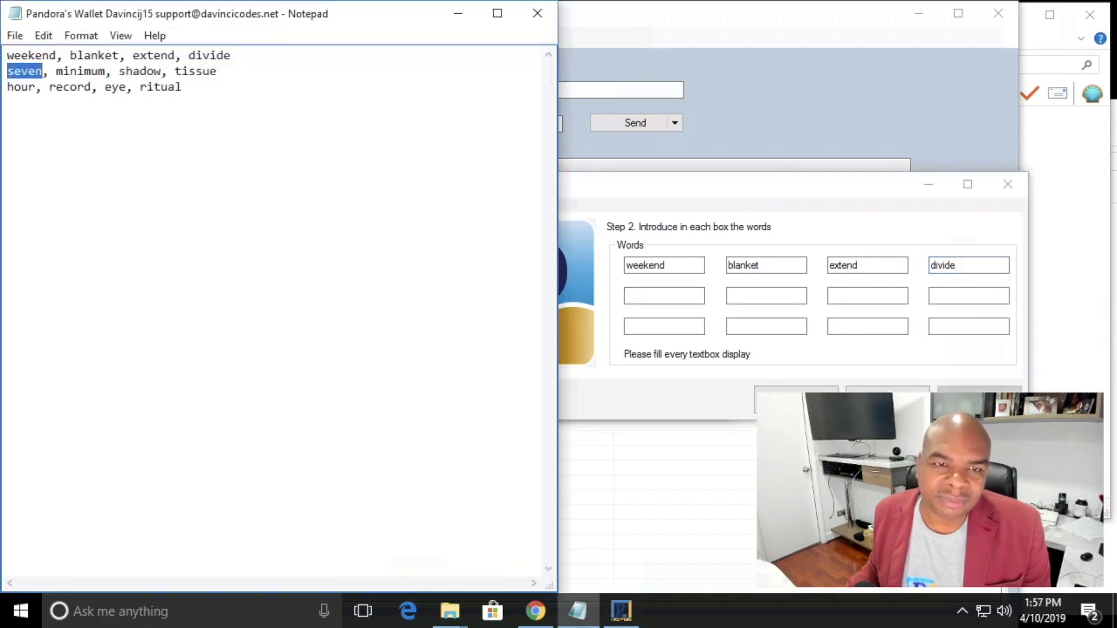
right_click(33, 77)
click(70, 133)
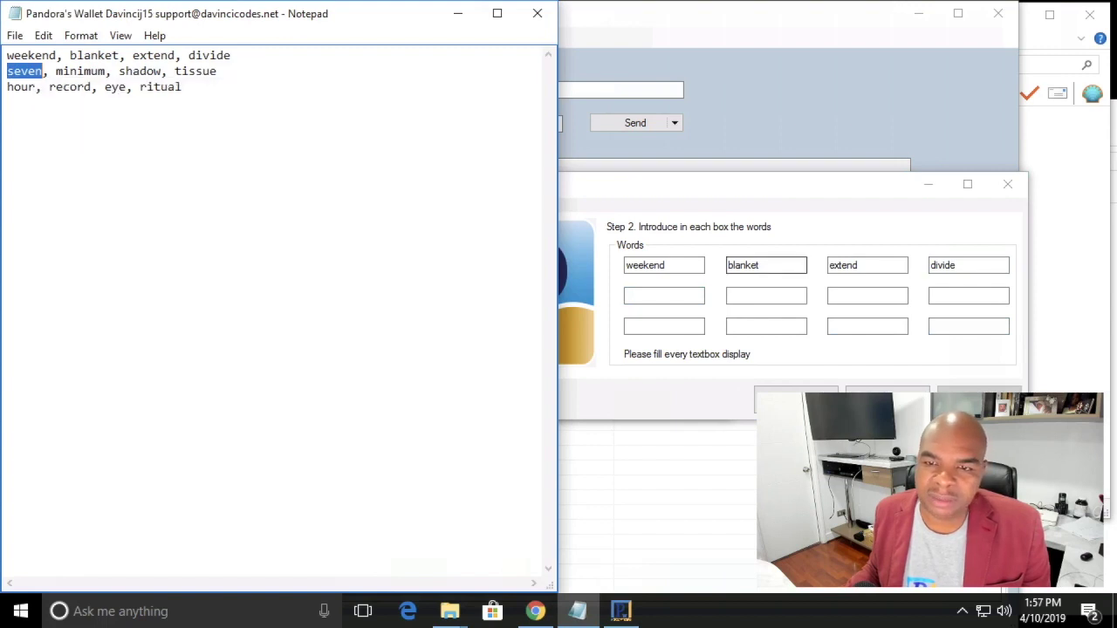
right_click(637, 297)
click(698, 374)
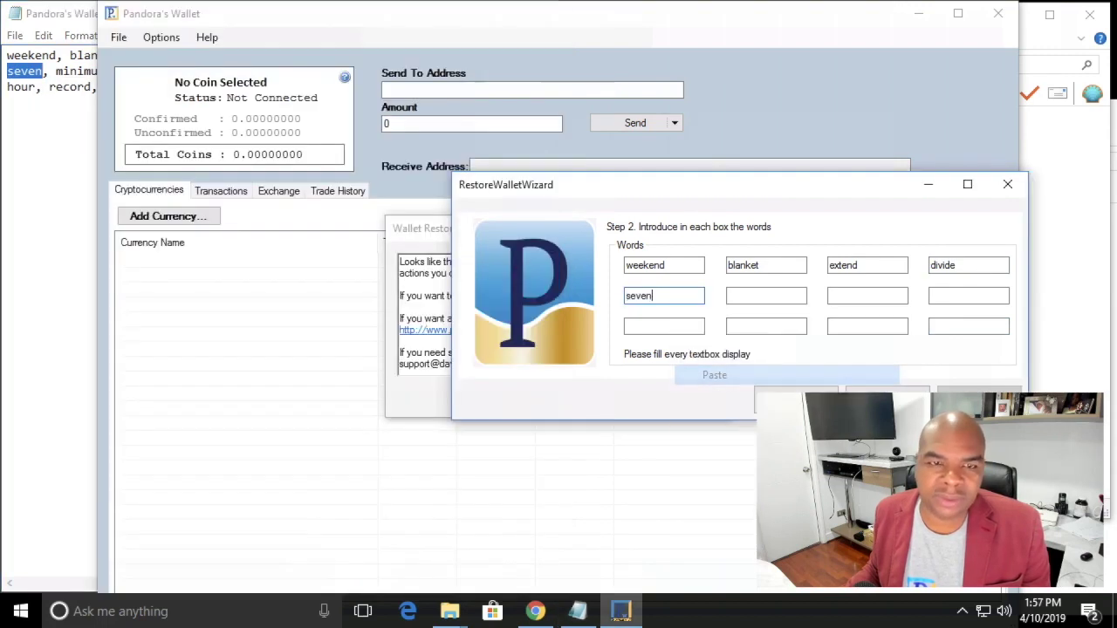
click(70, 86)
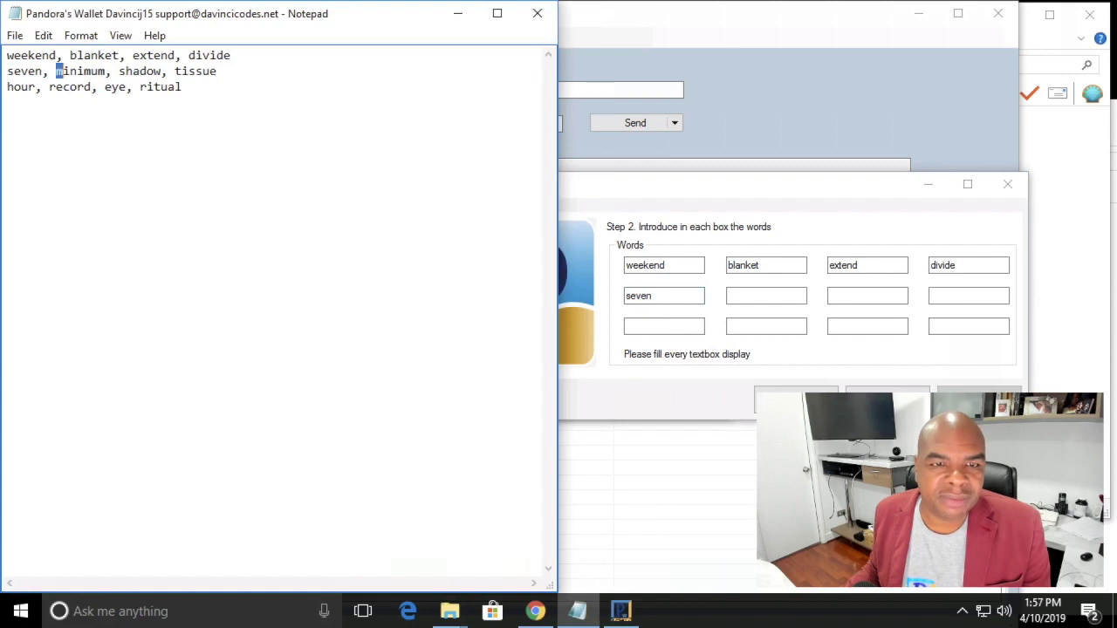
drag(56, 71, 105, 71)
right_click(97, 72)
click(122, 130)
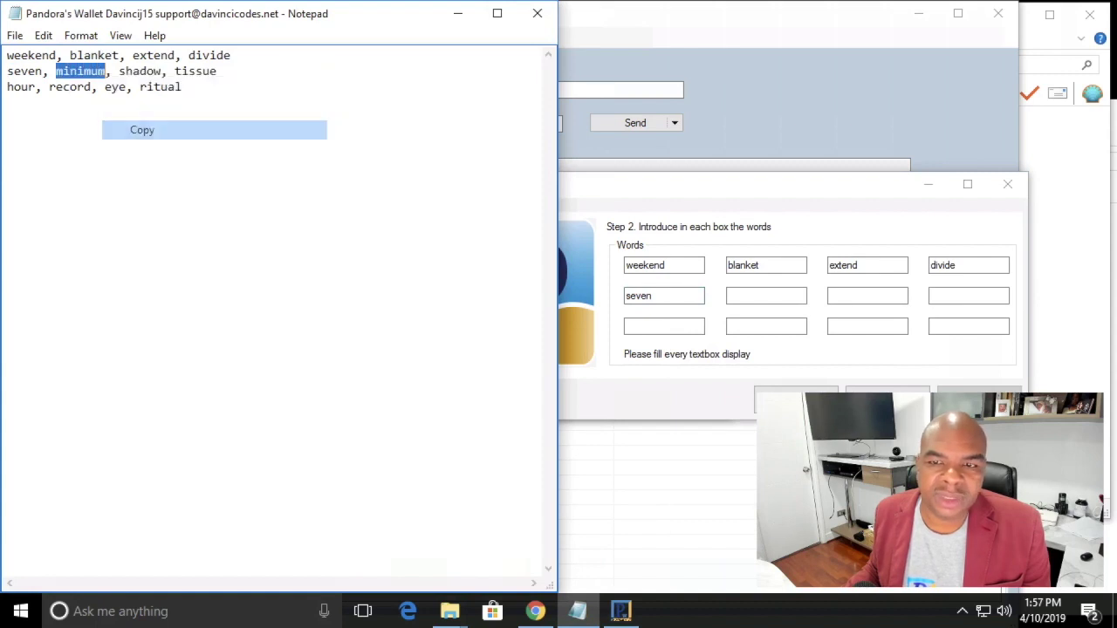
click(766, 296)
right_click(753, 297)
click(785, 373)
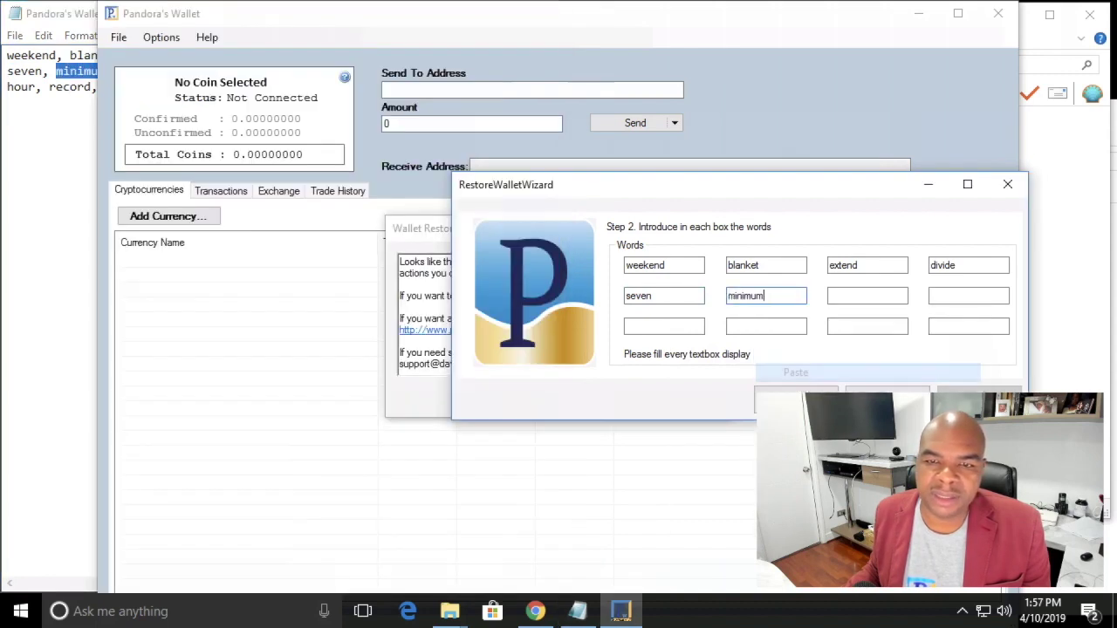
click(61, 86)
drag(118, 70, 162, 71)
right_click(153, 73)
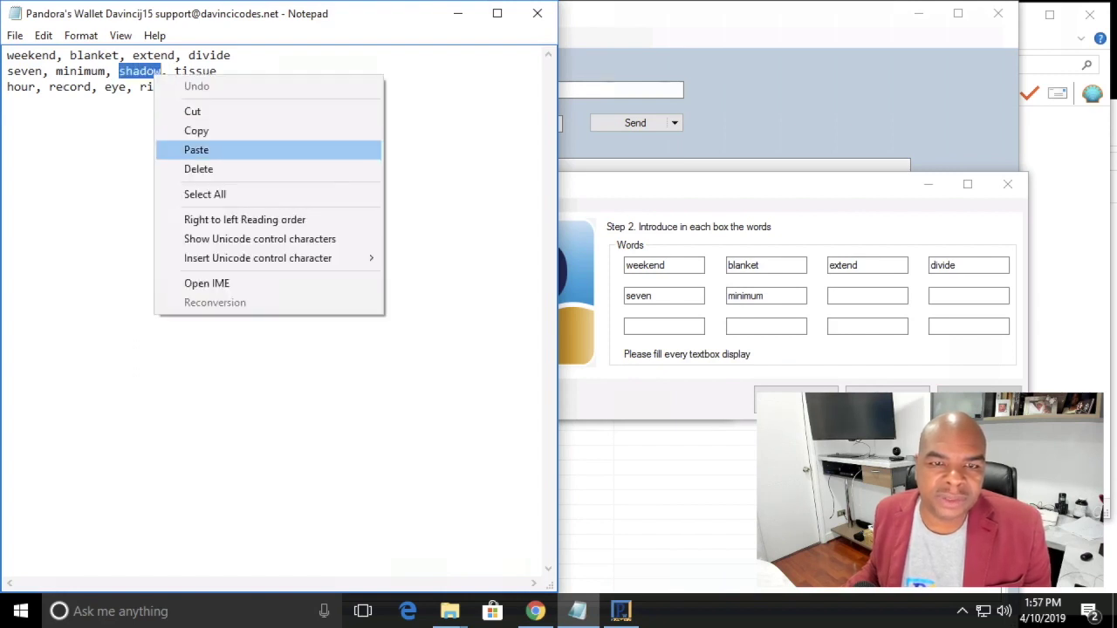
click(185, 130)
right_click(858, 297)
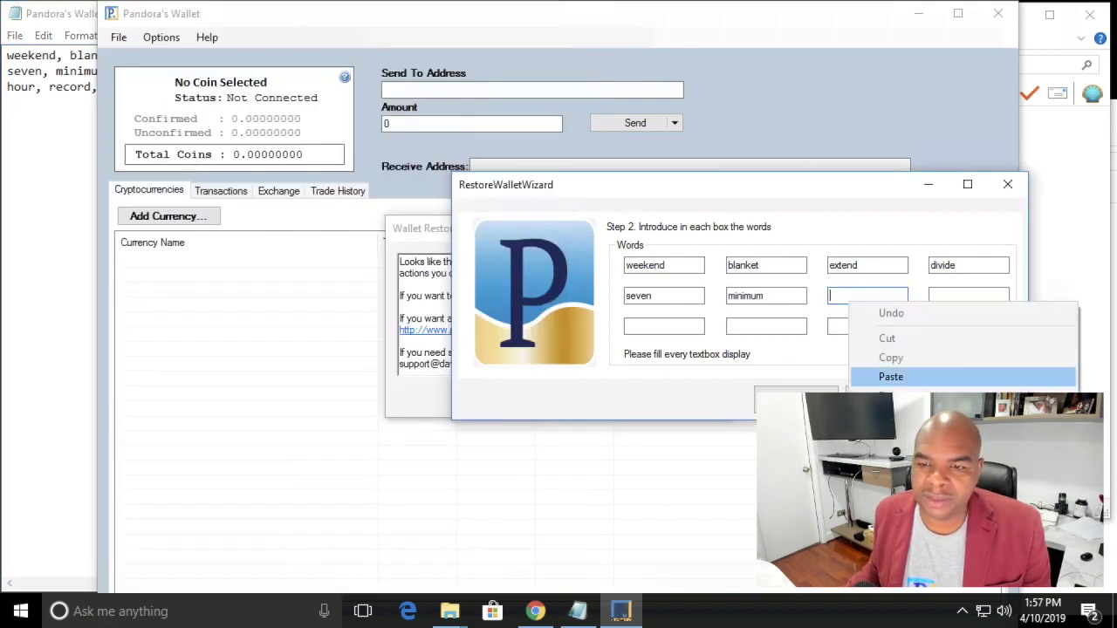
click(890, 376)
click(65, 86)
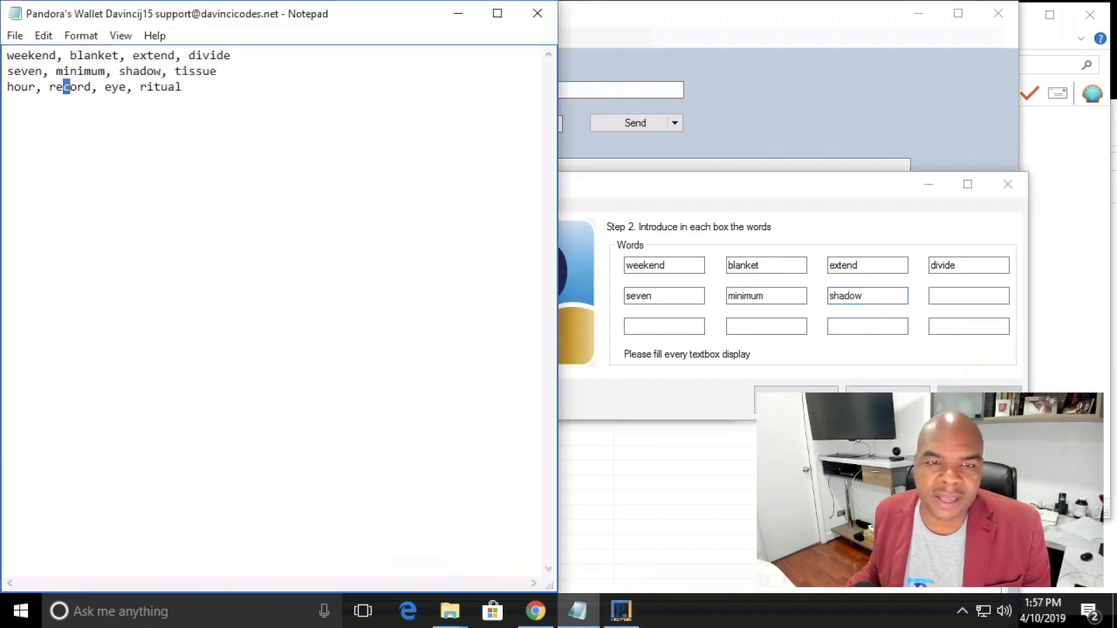
double_click(193, 70)
right_click(204, 73)
click(247, 126)
right_click(964, 297)
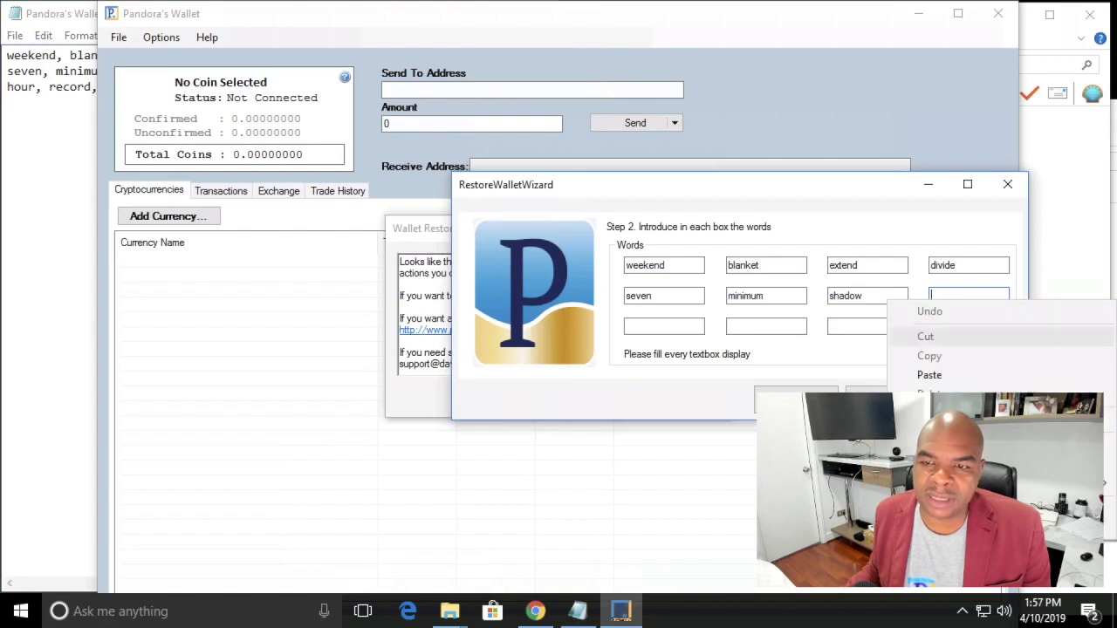
click(929, 374)
click(663, 326)
click(9, 87)
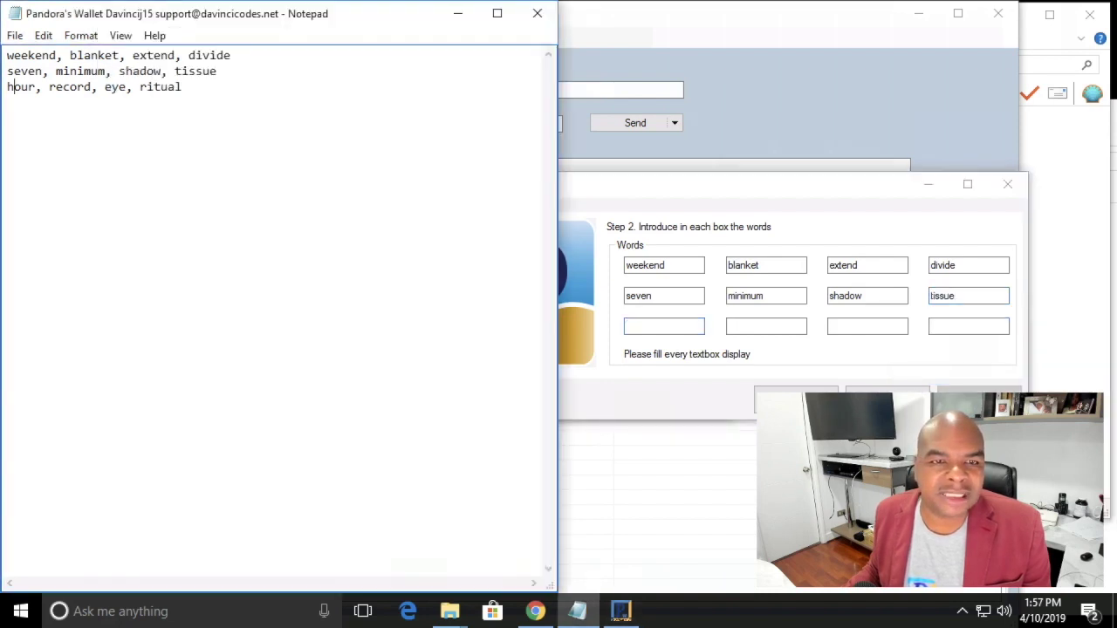
drag(7, 87, 36, 86)
right_click(28, 86)
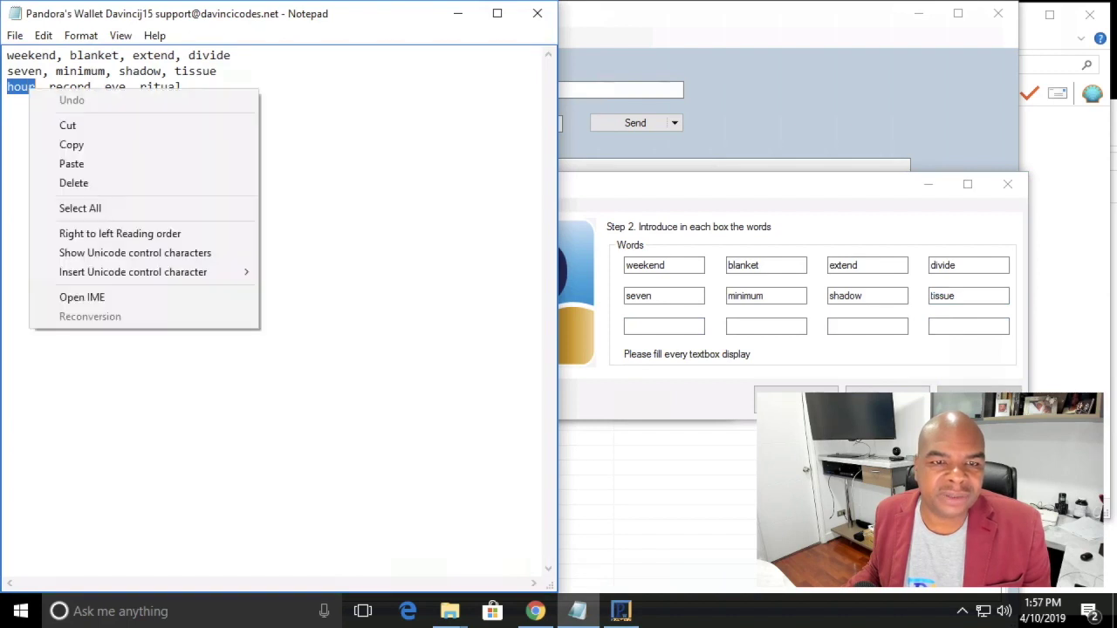
click(69, 145)
click(663, 326)
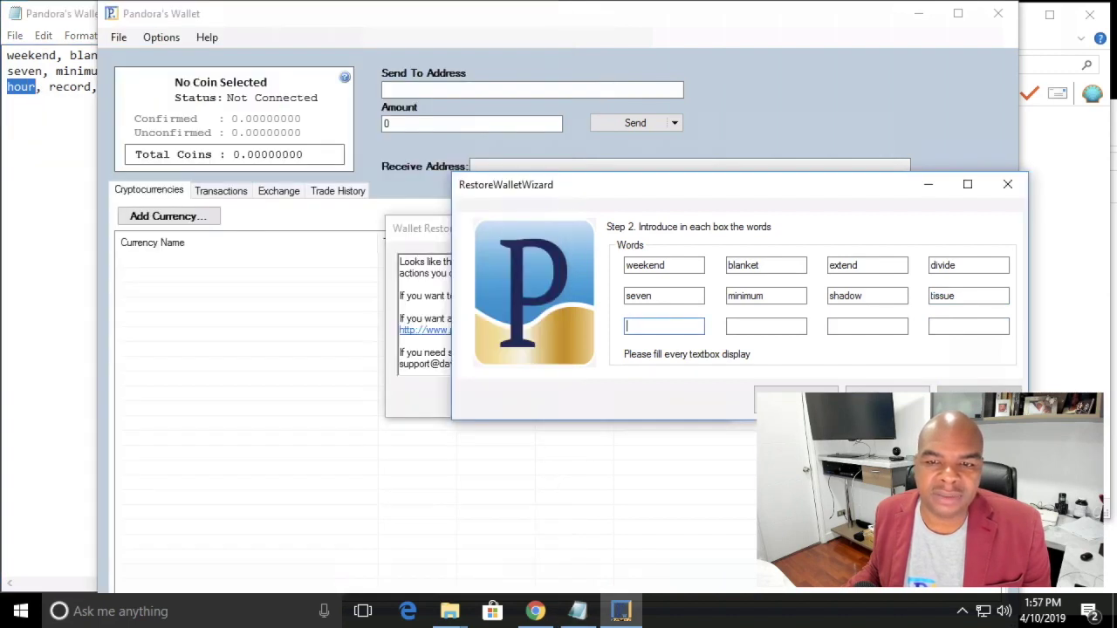
right_click(664, 329)
click(706, 406)
key(Tab)
click(80, 86)
drag(48, 87, 92, 86)
right_click(87, 87)
click(125, 145)
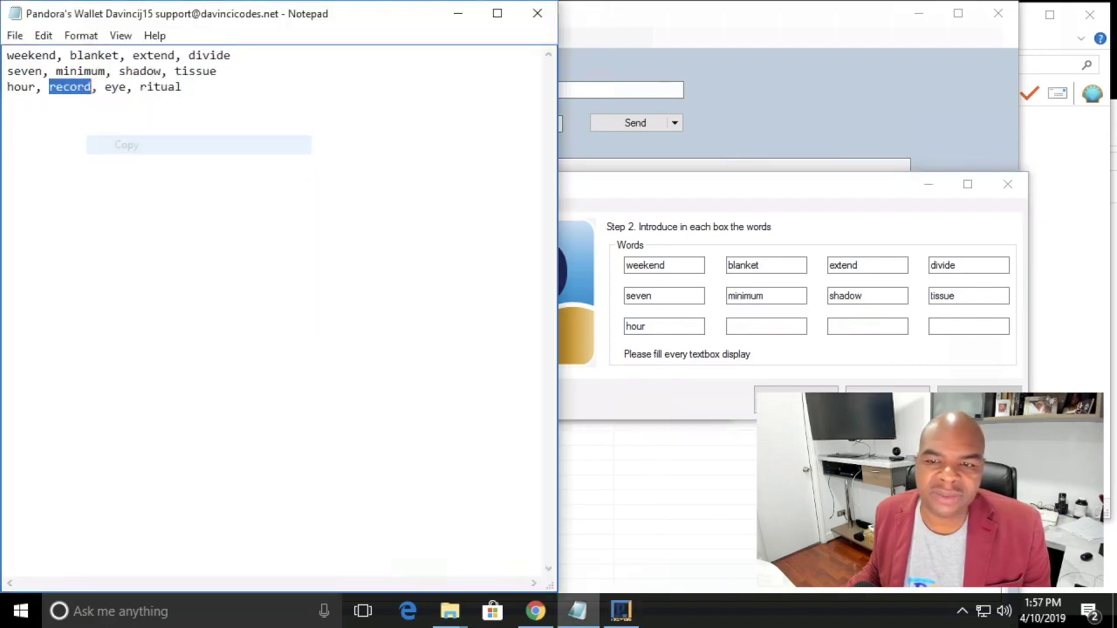
key(alt+Tab)
right_click(765, 328)
click(794, 404)
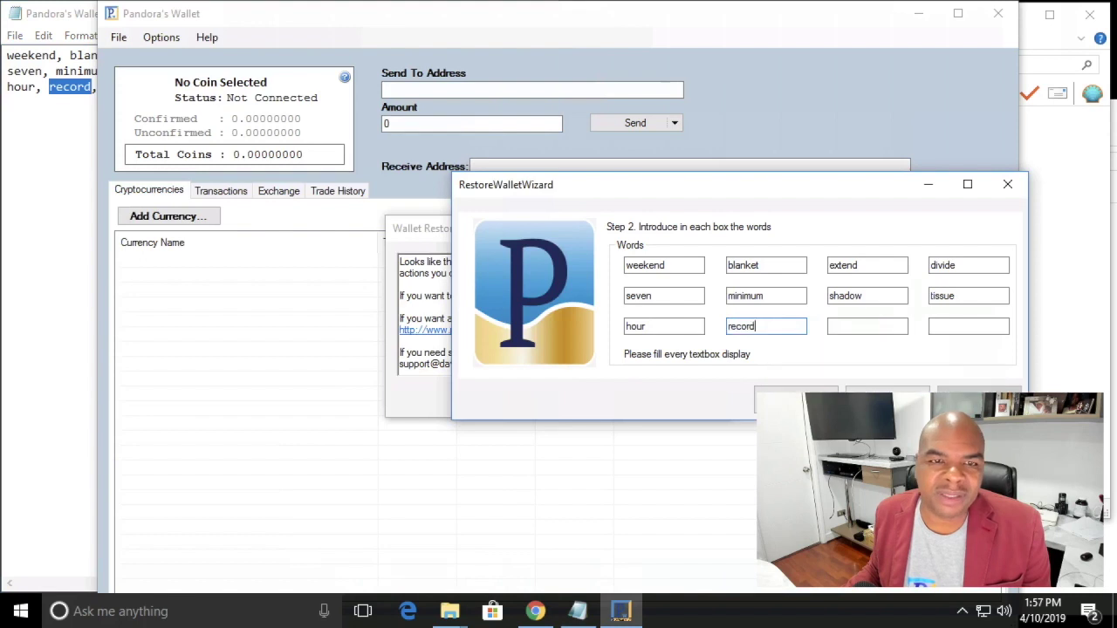
key(alt+Tab)
drag(105, 86, 128, 87)
right_click(123, 87)
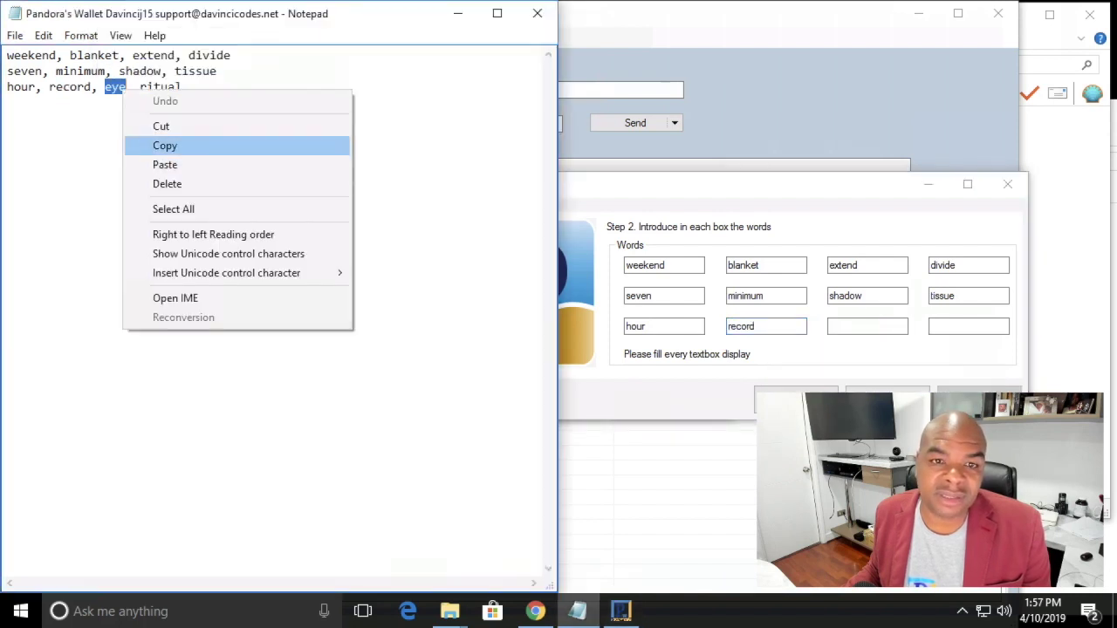
click(166, 145)
right_click(869, 326)
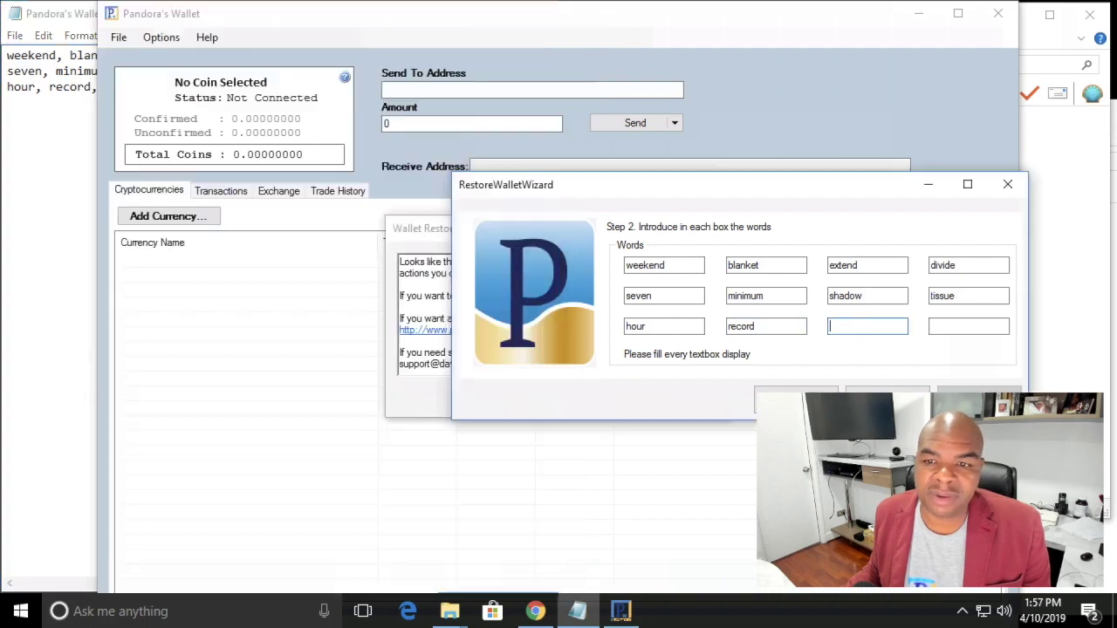
click(915, 399)
key(Tab)
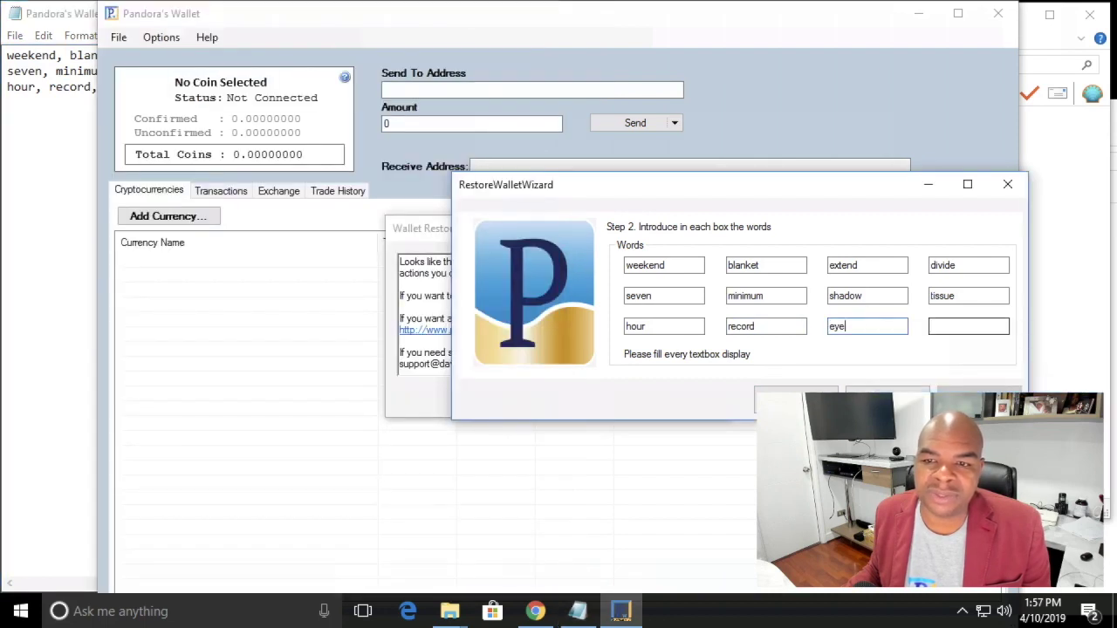
click(60, 102)
drag(140, 87, 182, 87)
right_click(155, 92)
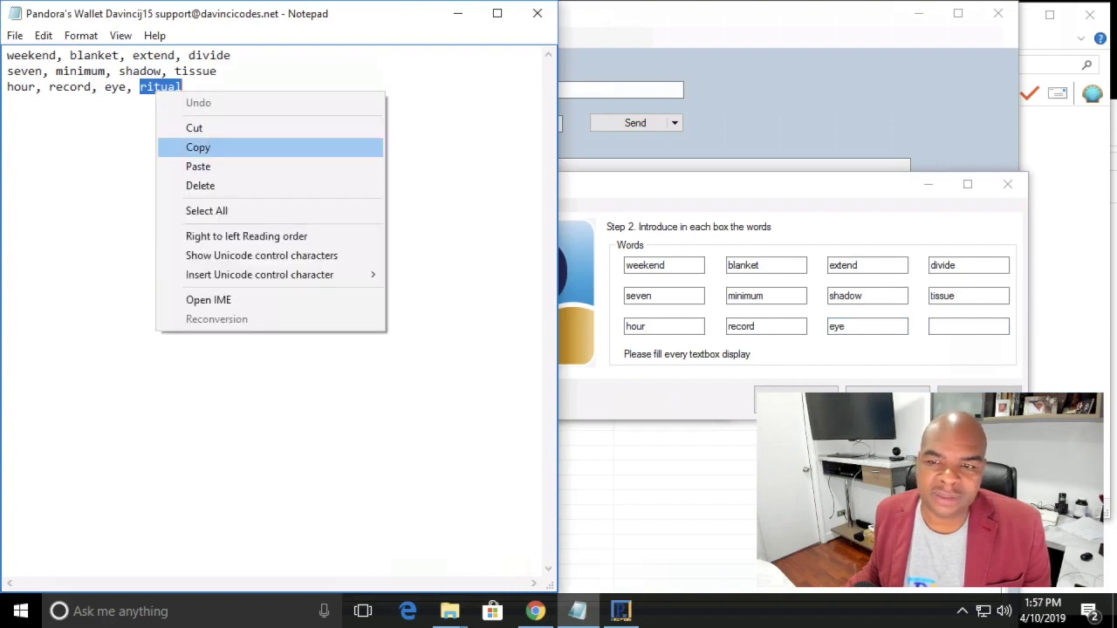
click(166, 148)
click(964, 327)
right_click(964, 326)
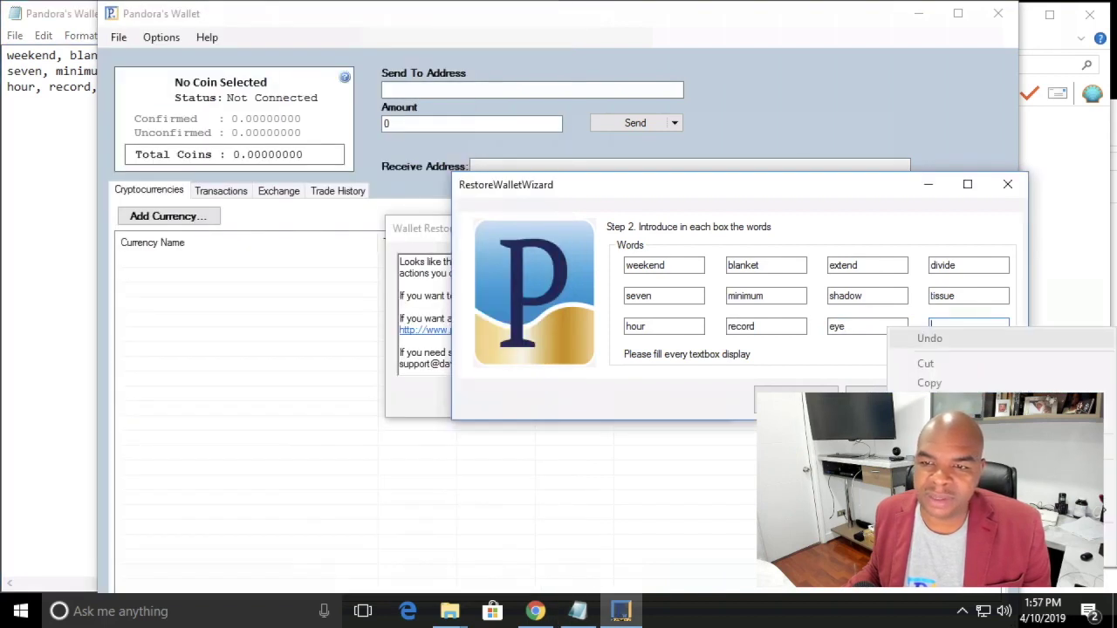
click(960, 383)
Submit the twelve recovery words and close the finished restore wizard
key(Return)
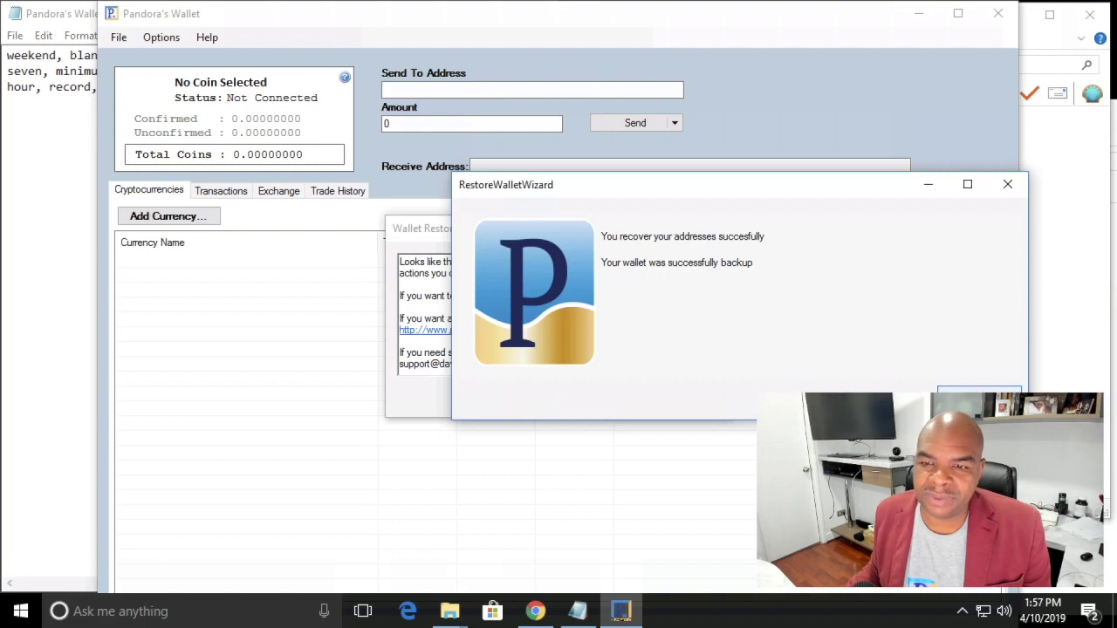
key(Return)
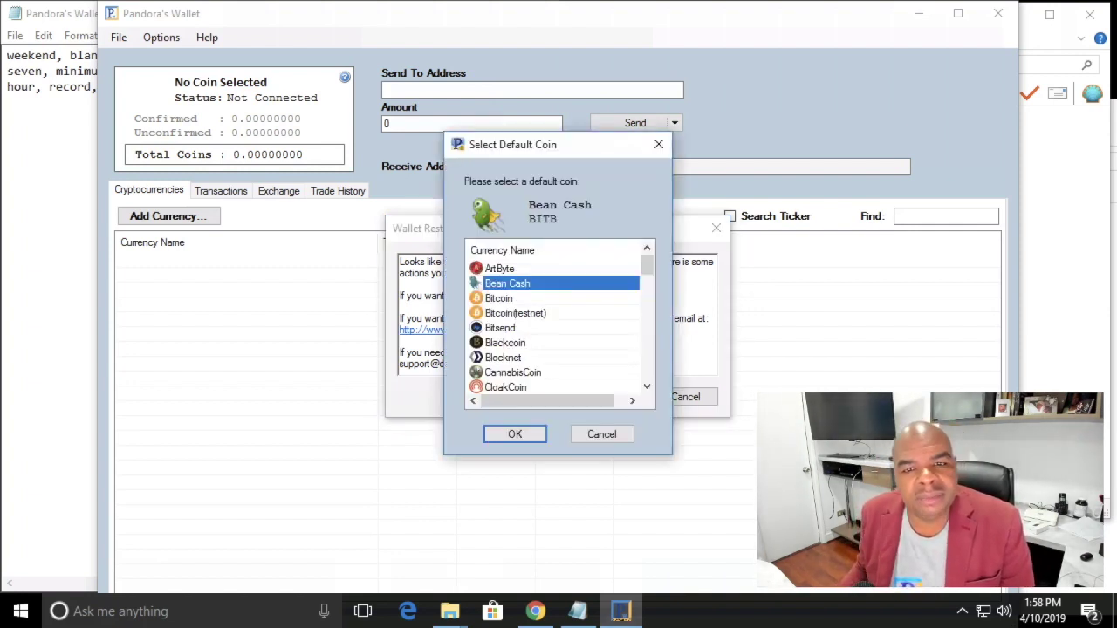
Select Bitcoin (BTC) in the default-coin list and confirm with OK
click(498, 298)
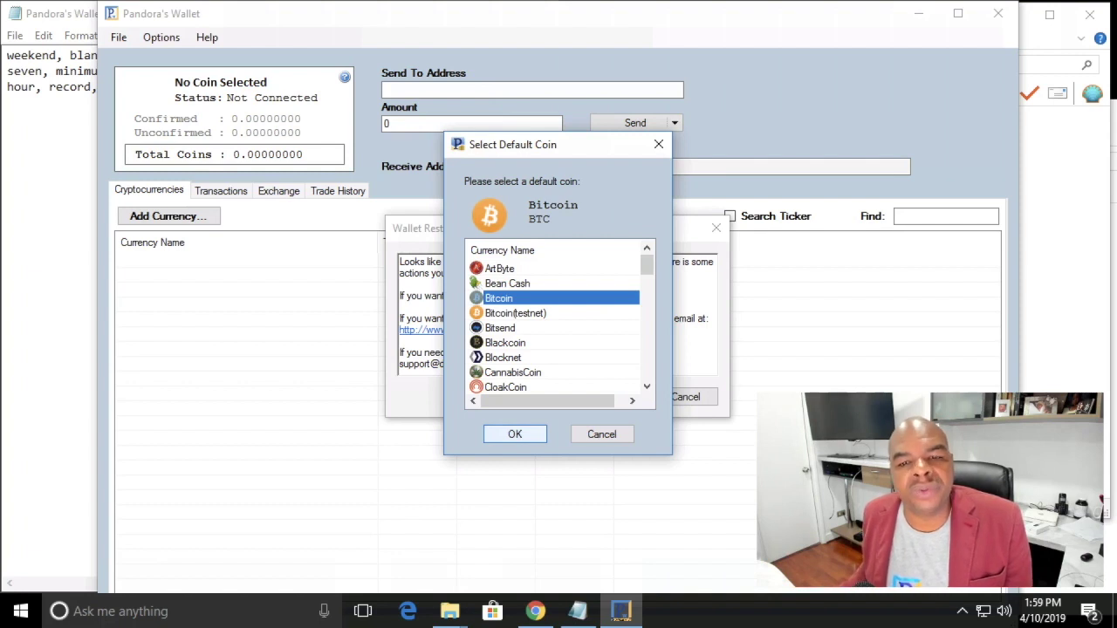
key(Return)
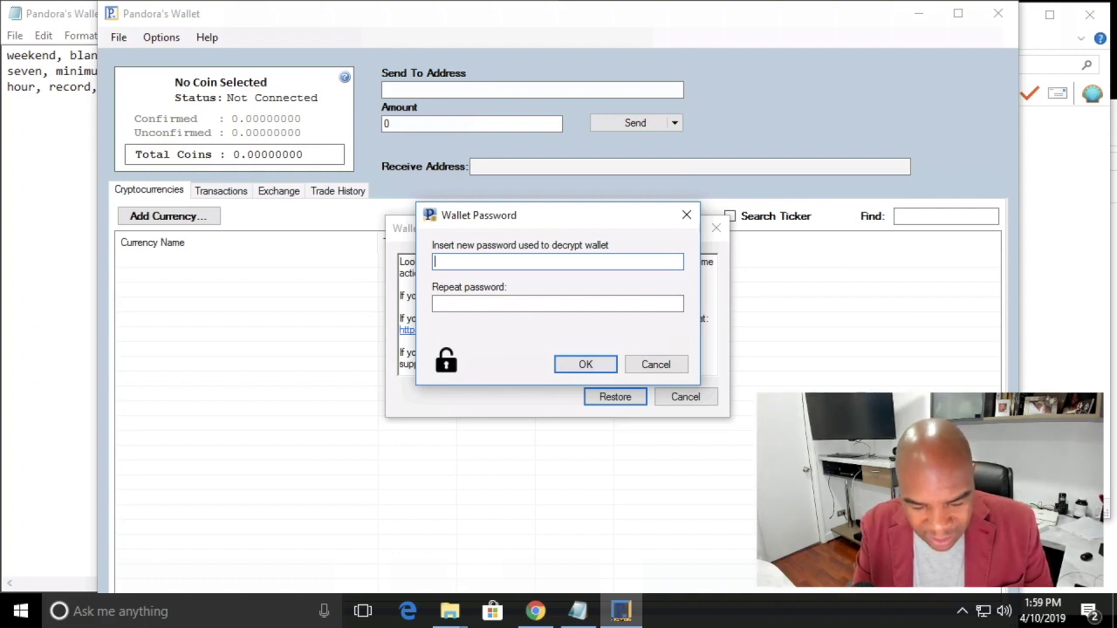
Enter the new wallet password, repeat it, and confirm the Wallet Password dialog
text(****)
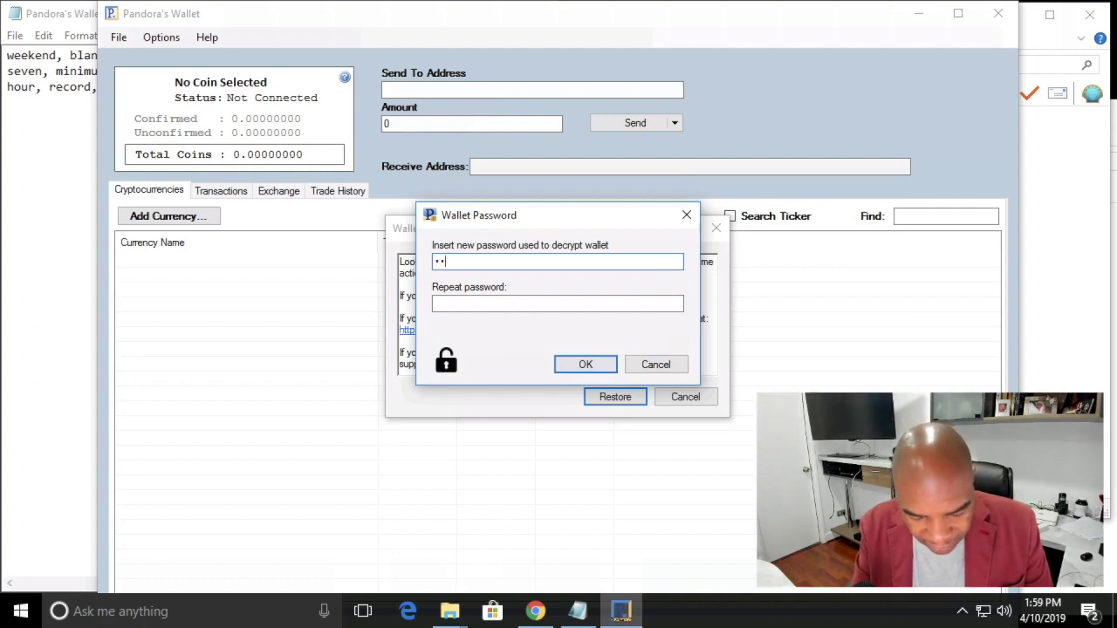
text(******)
key(Tab)
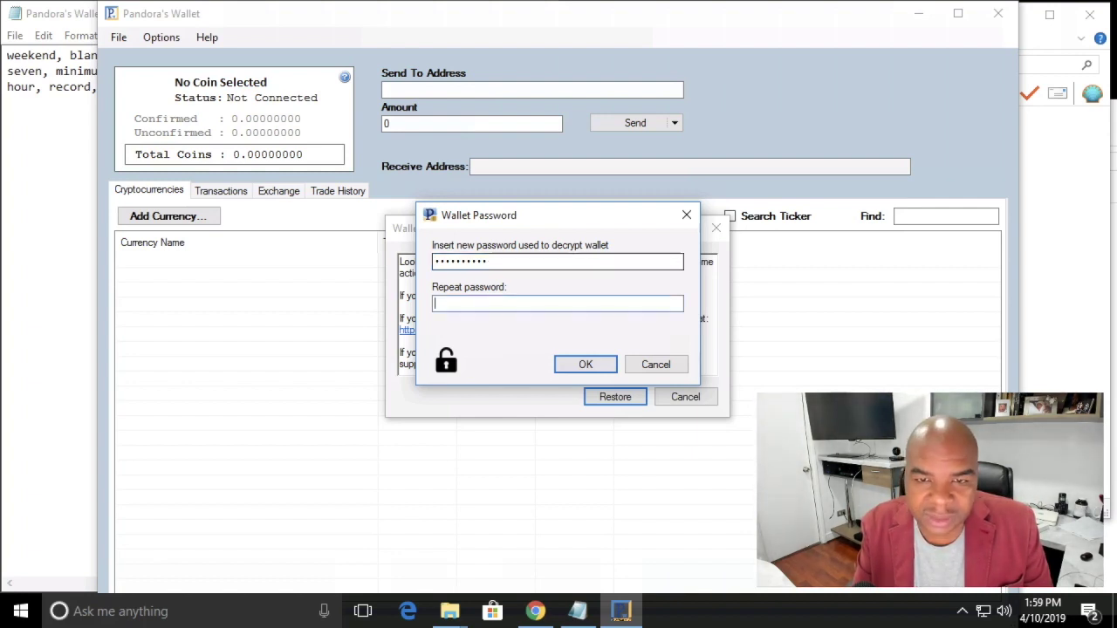
text(**********)
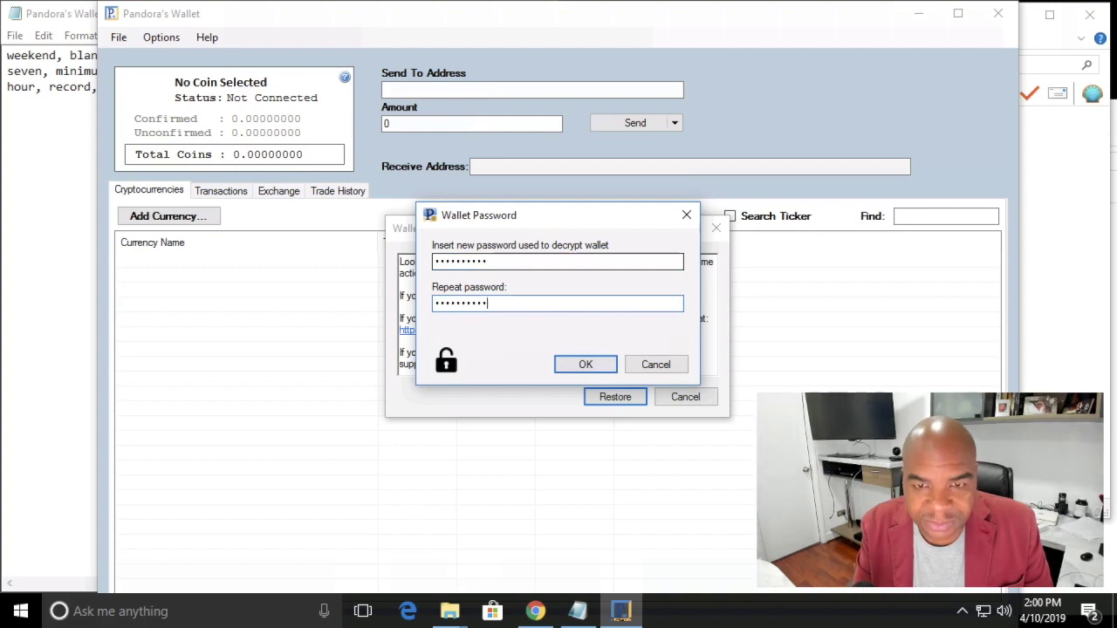
key(Tab)
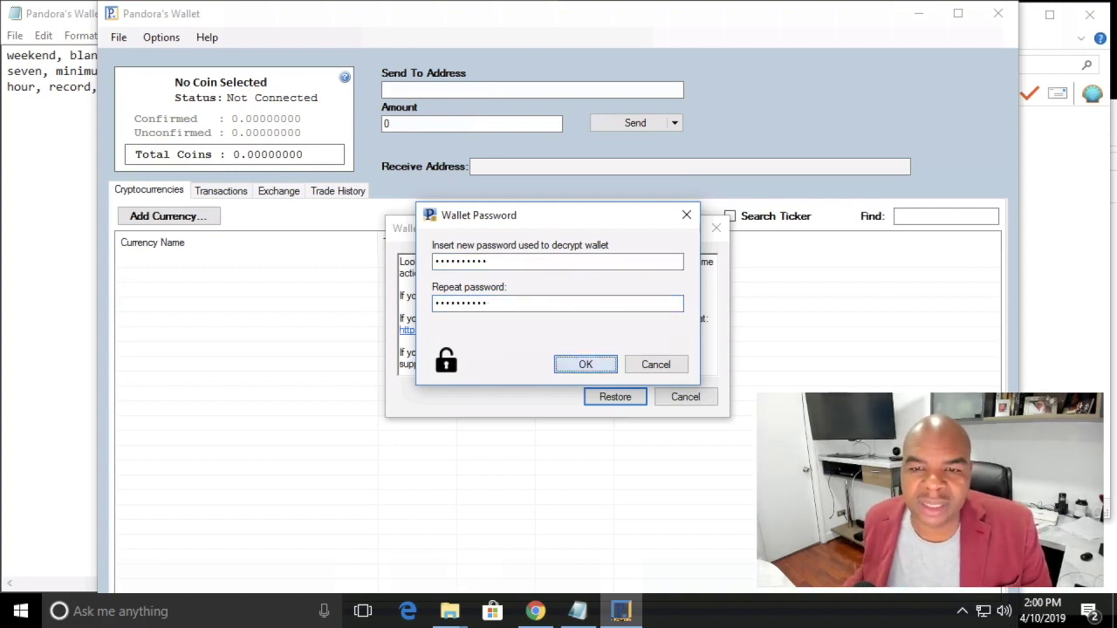
key(Return)
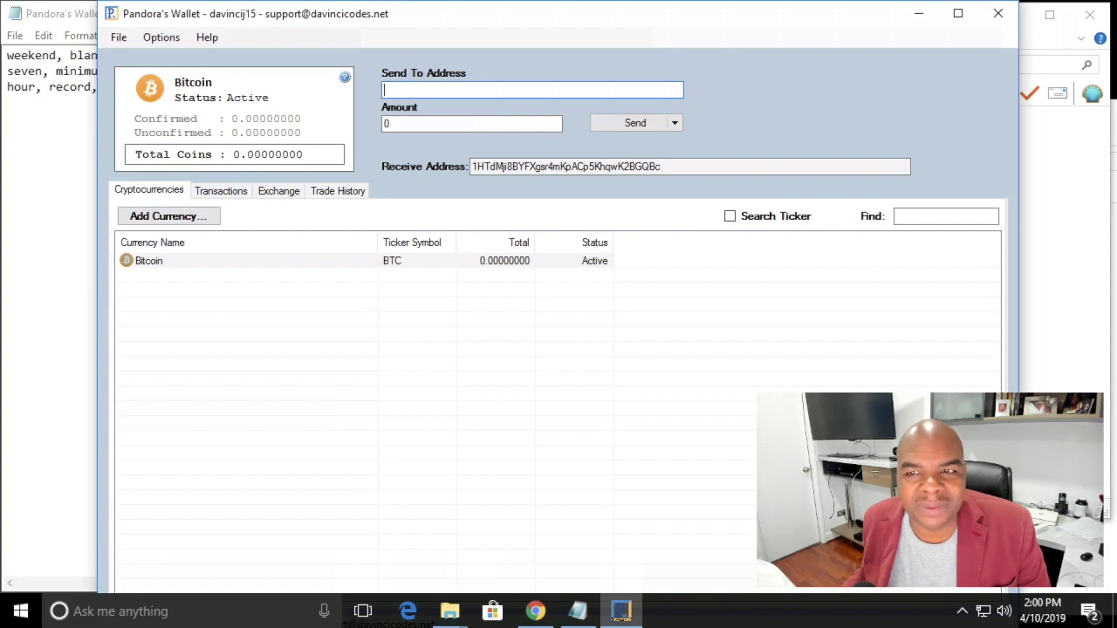
Maximize the wallet, review Transactions and the Bitcoin entry, then reopen the password prompt
click(957, 13)
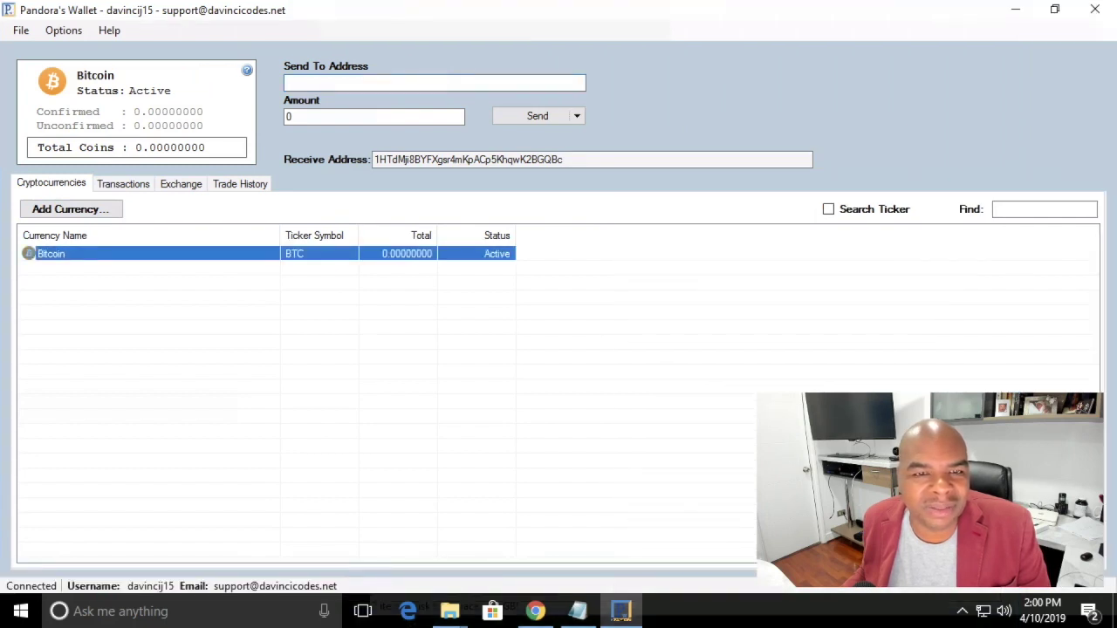
click(123, 183)
click(51, 183)
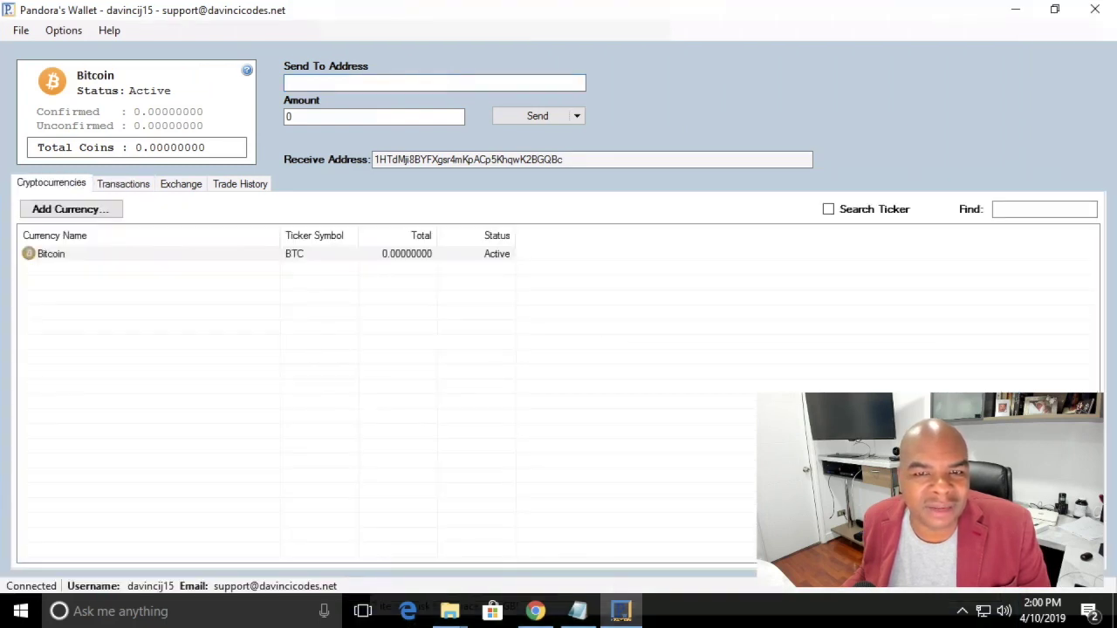
click(87, 253)
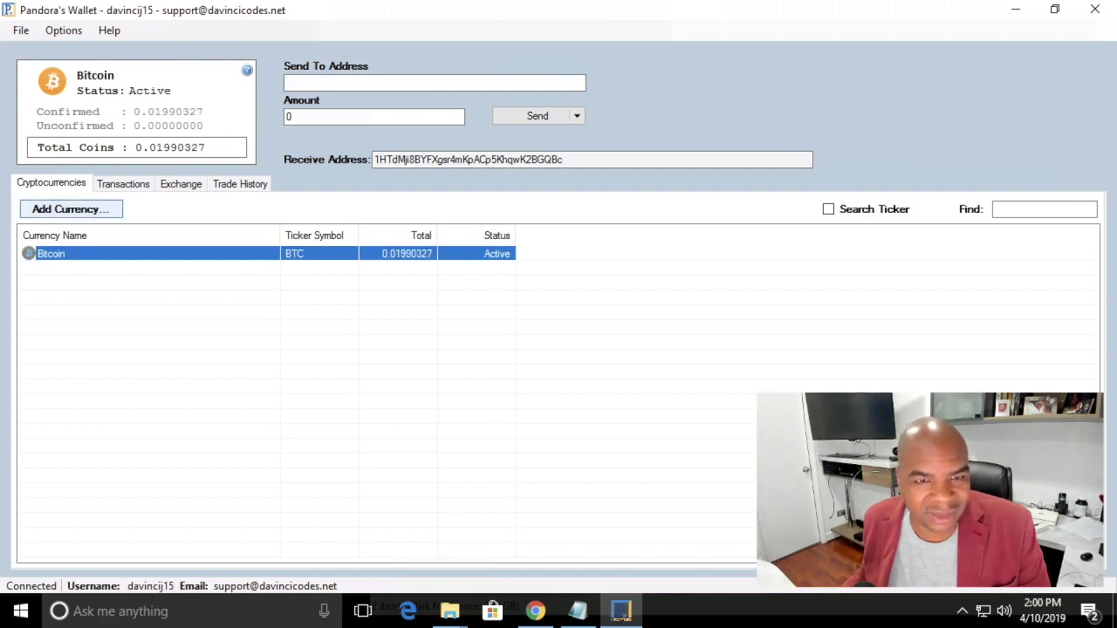
click(69, 209)
click(655, 363)
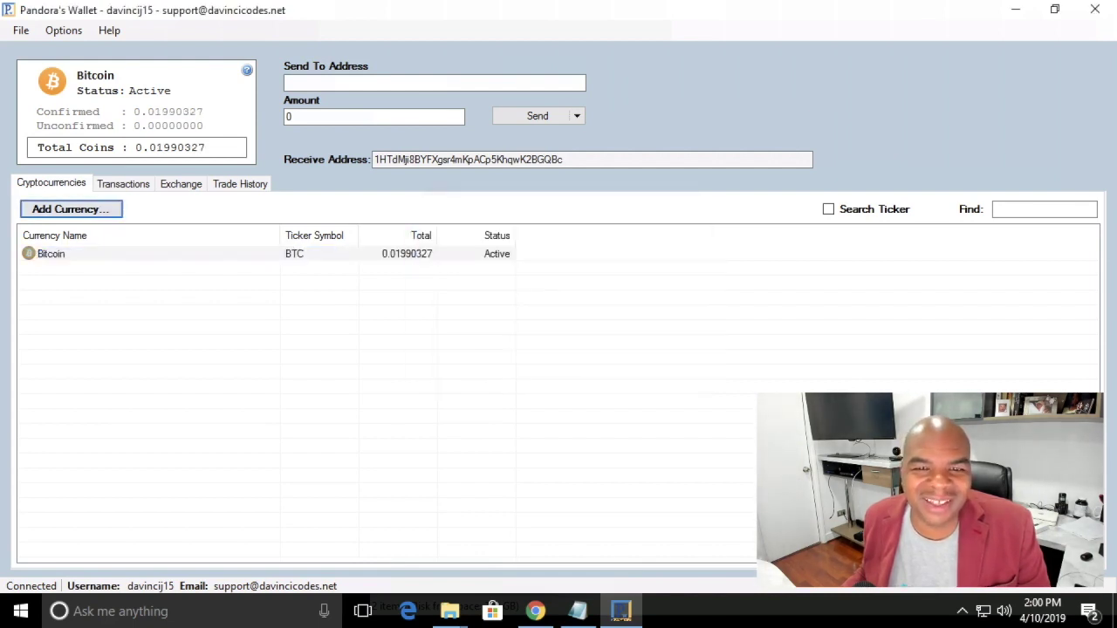
key(Return)
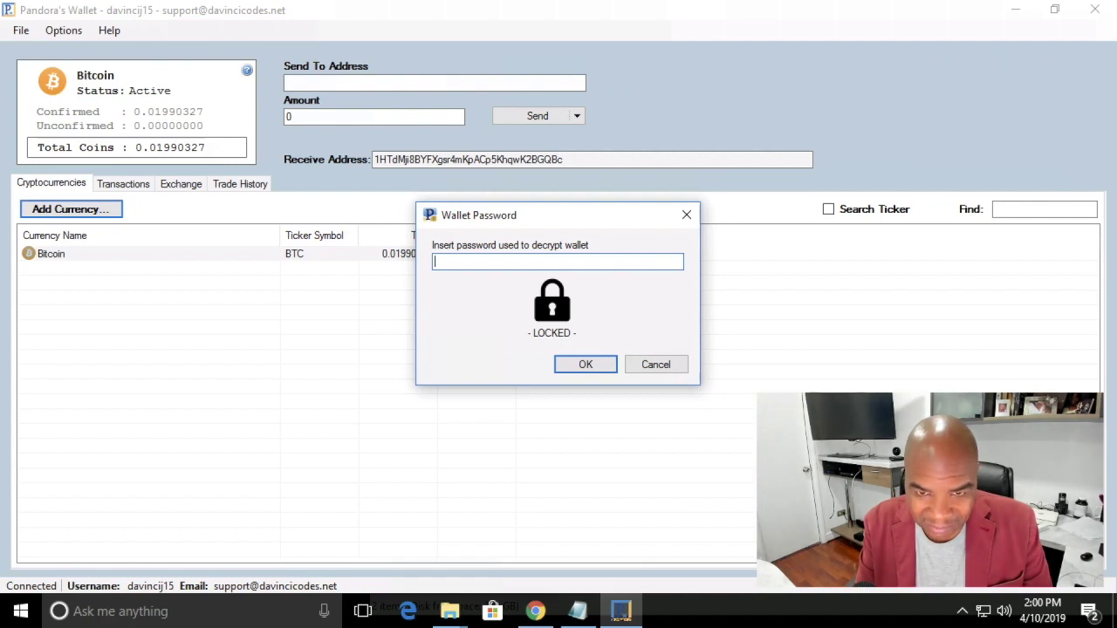
Erase the partly typed password and cancel the Wallet Password prompt
text(**)
key(BackSpace)
key(BackSpace)
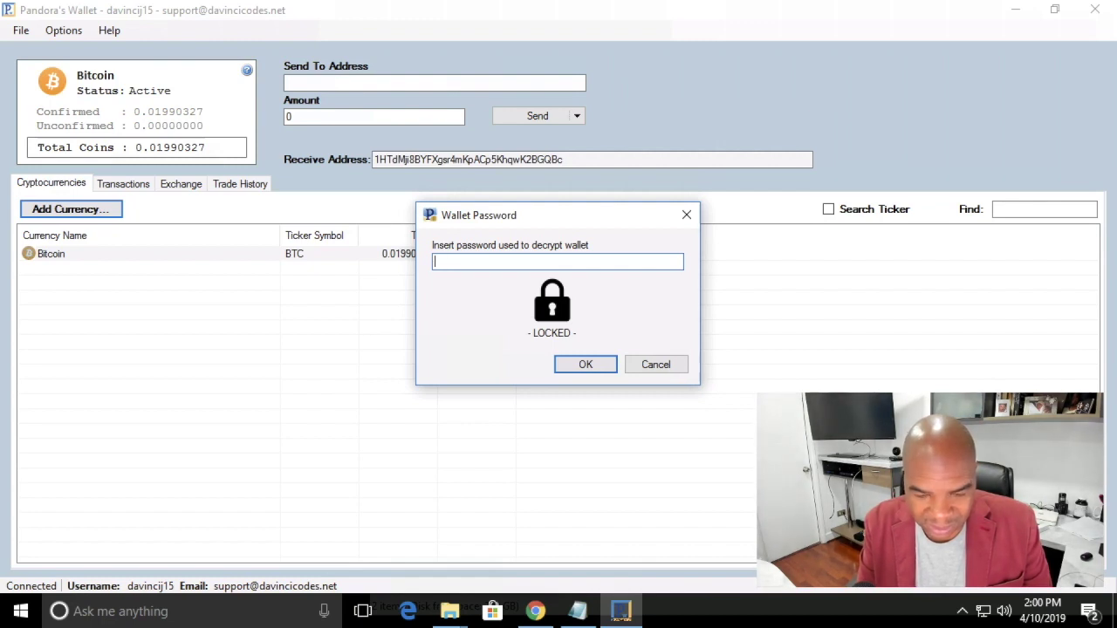
key(Escape)
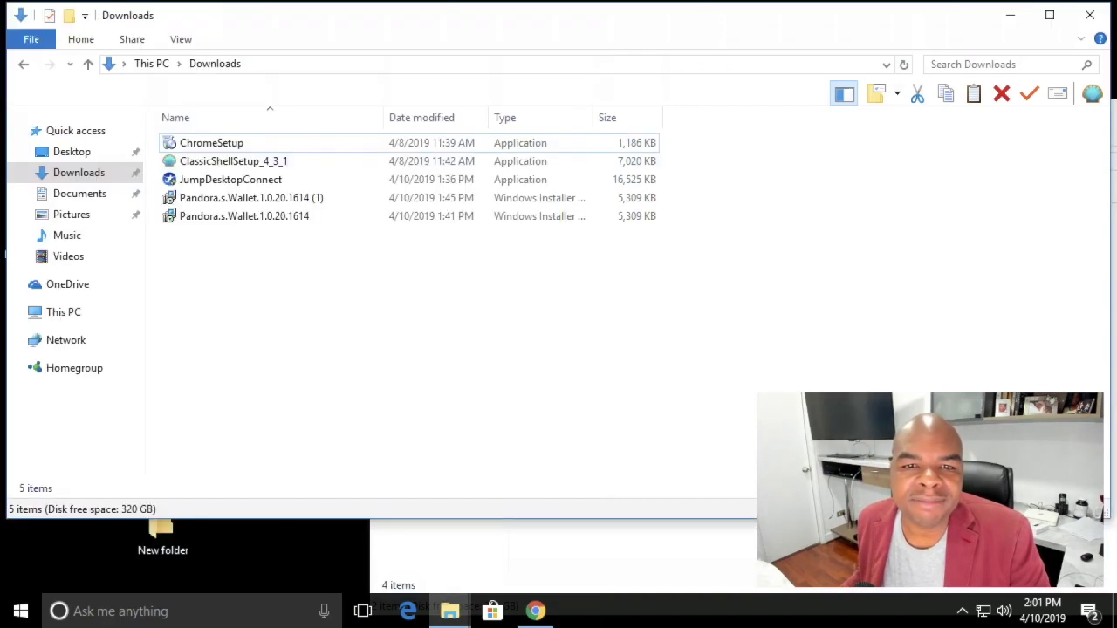
Move the eight wallet files from New folder into PandorasWallet, replacing the existing files
key(alt+Tab)
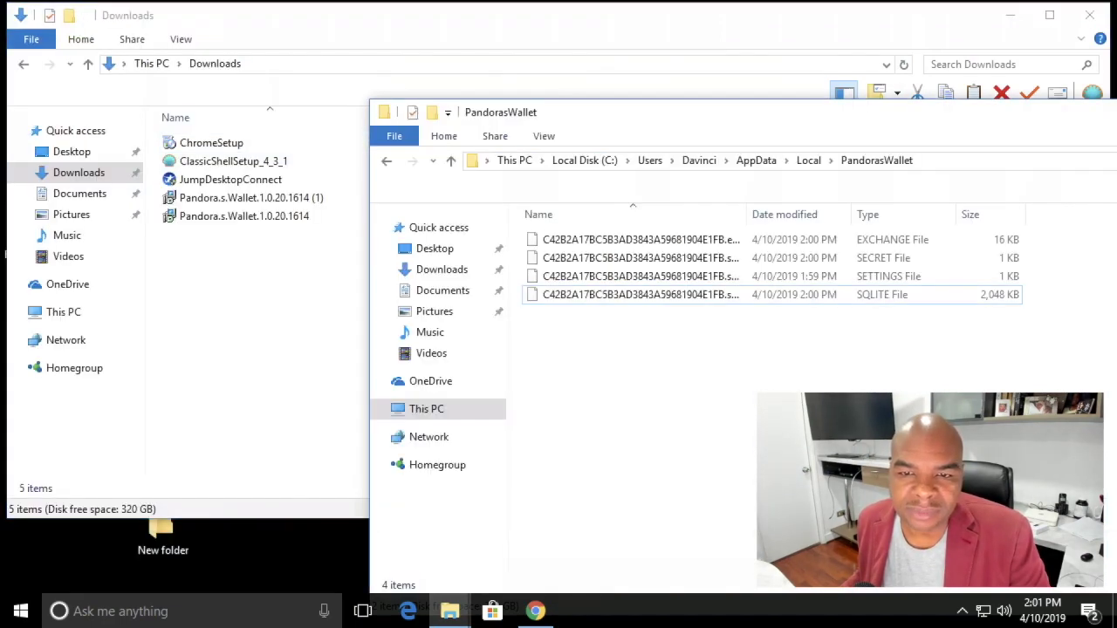
key(alt+Tab)
double_click(162, 533)
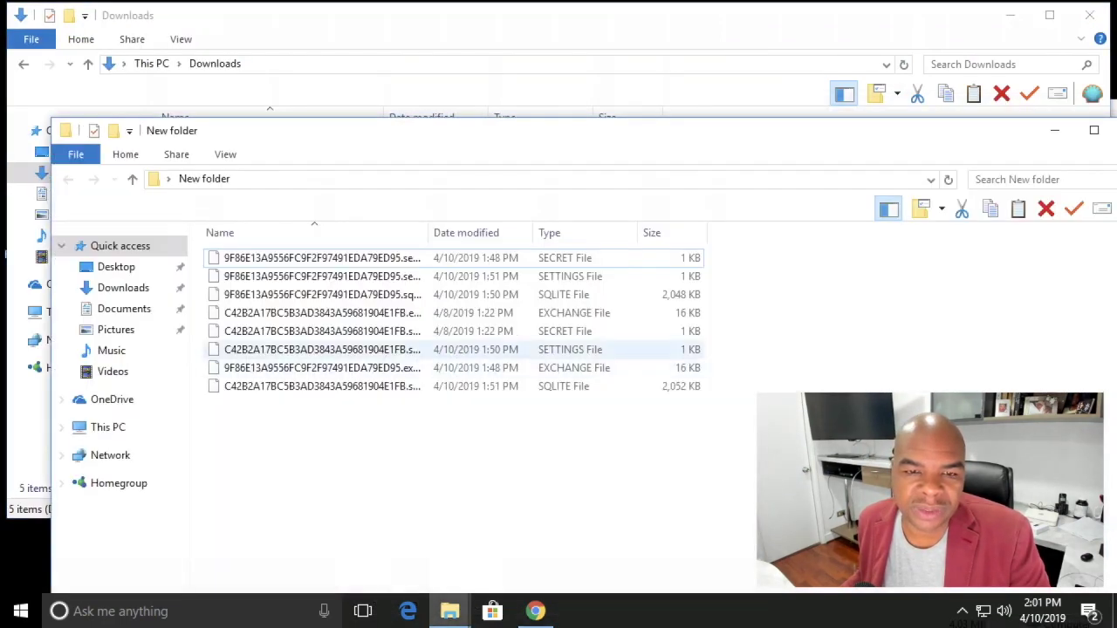
drag(447, 471, 268, 251)
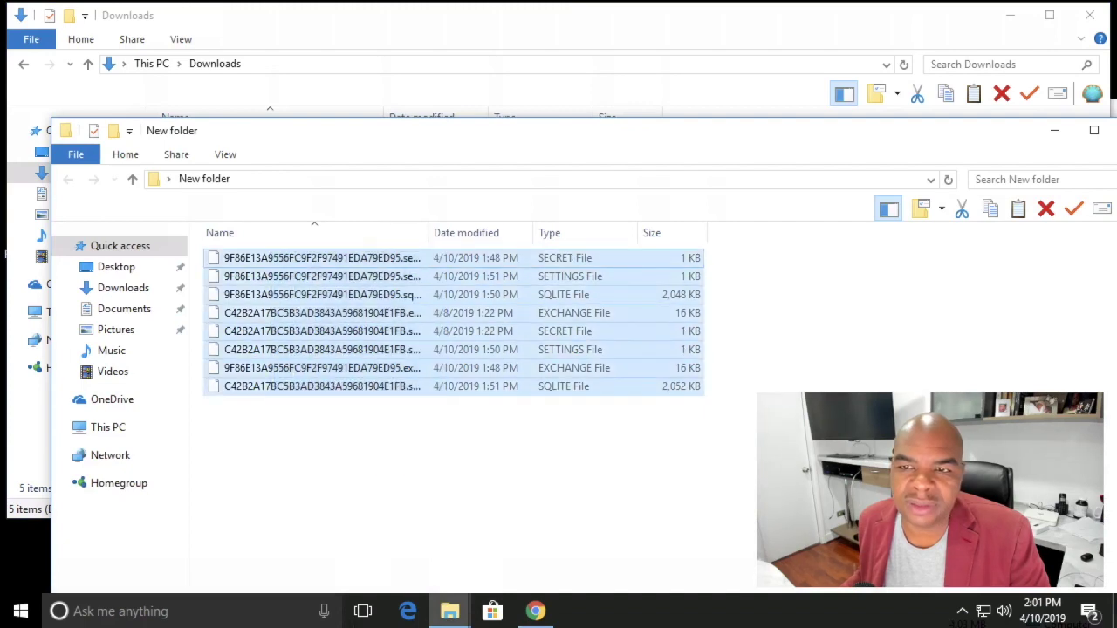
drag(436, 130, 454, 395)
click(1009, 15)
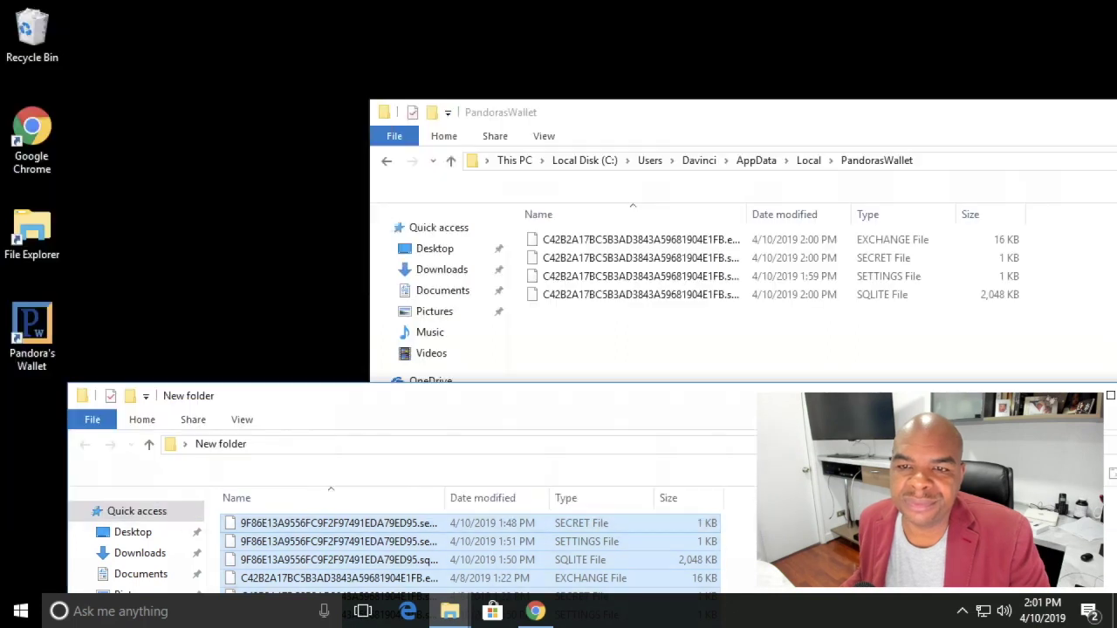
drag(349, 395, 447, 322)
drag(431, 449, 997, 251)
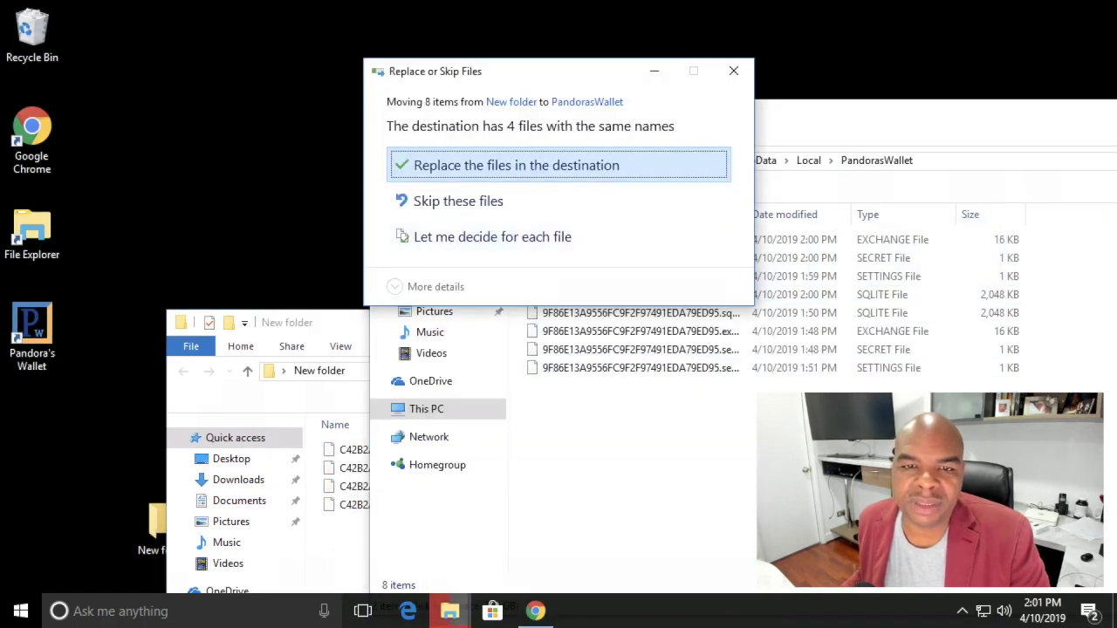
click(516, 165)
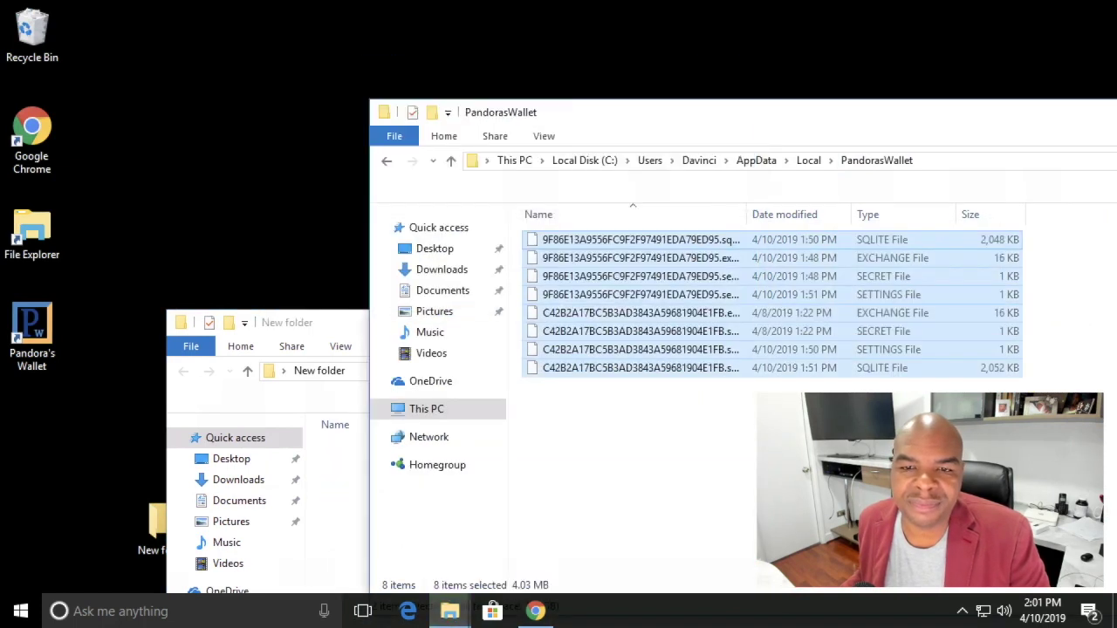
click(229, 327)
click(32, 331)
Relaunch Pandora's Wallet and connect with the shortened username and retyped account password
double_click(32, 332)
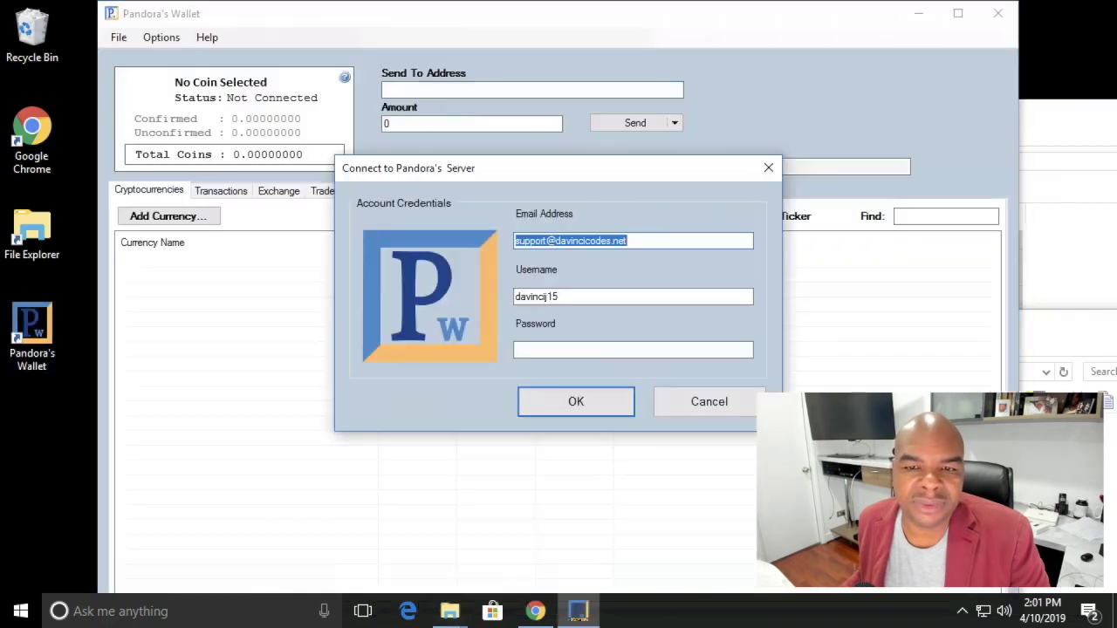
click(632, 349)
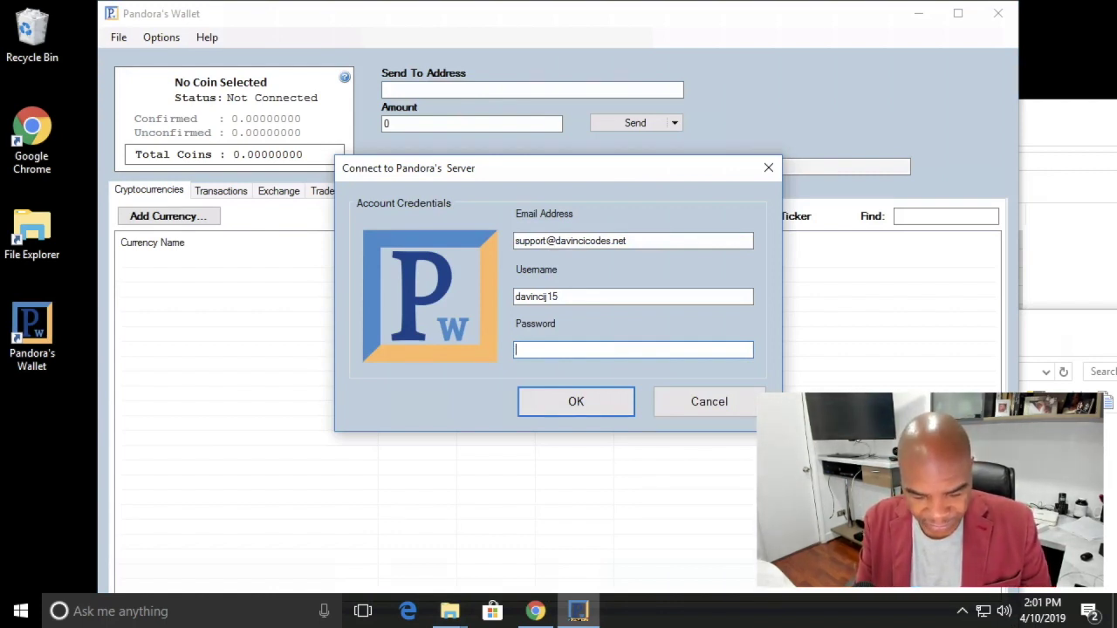
text(********)
key(shift+Tab)
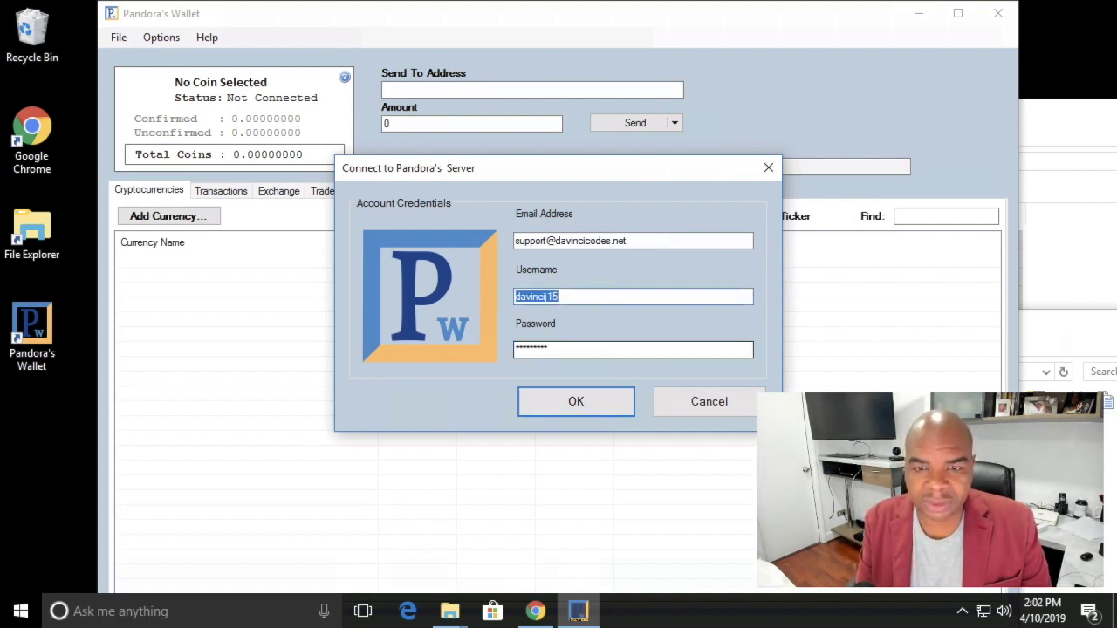
key(End)
key(BackSpace)
key(BackSpace)
key(Tab)
key(BackSpace)
key(BackSpace)
key(BackSpace)
key(BackSpace)
key(BackSpace)
key(BackSpace)
key(BackSpace)
key(BackSpace)
key(BackSpace)
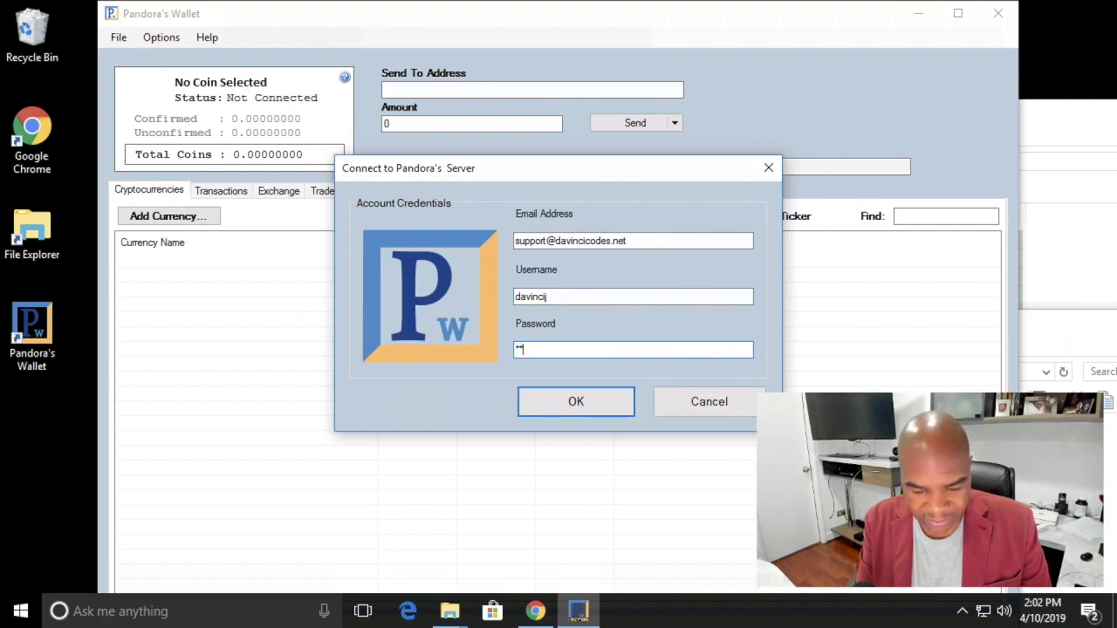
text(•••••••••••)
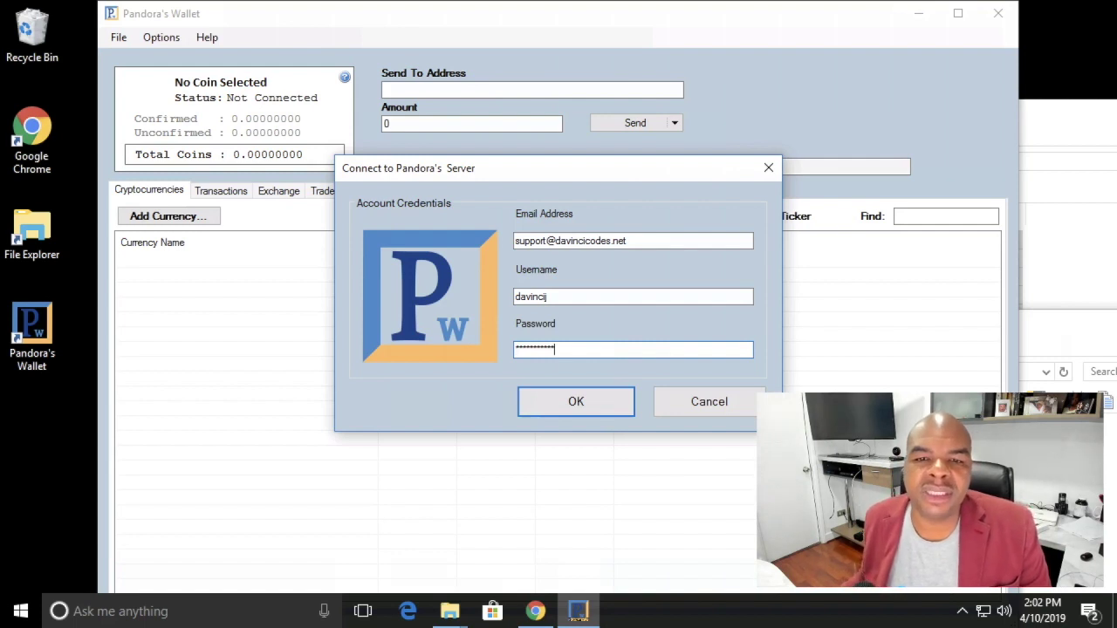
key(Return)
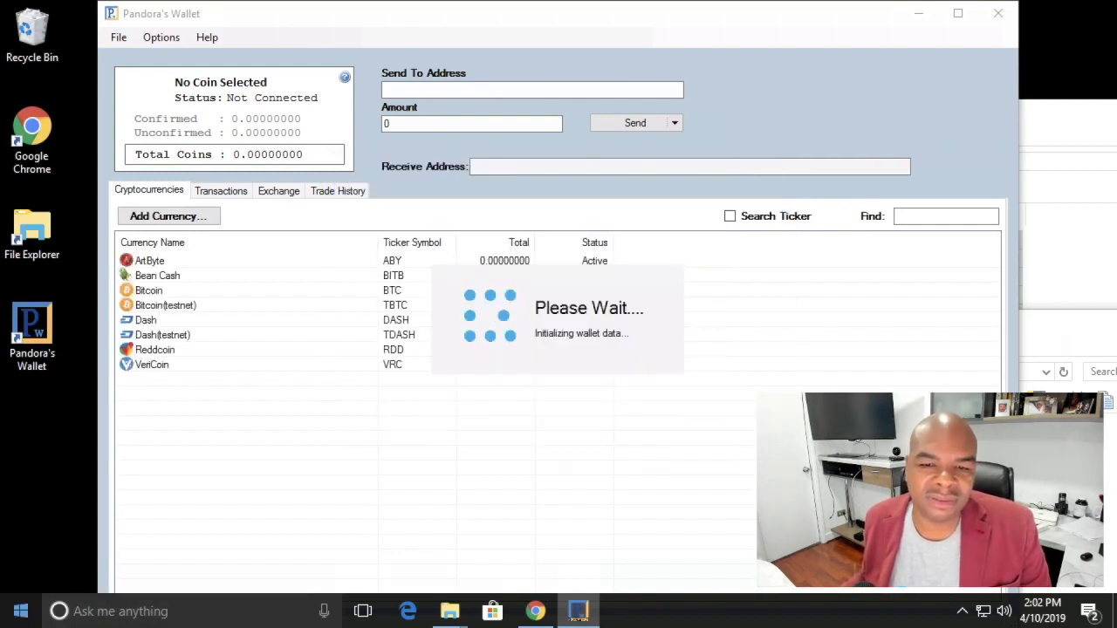
Launch Notepad, maximize the wallet, and paste the Bitcoin receive address on the note's first line
key(super)
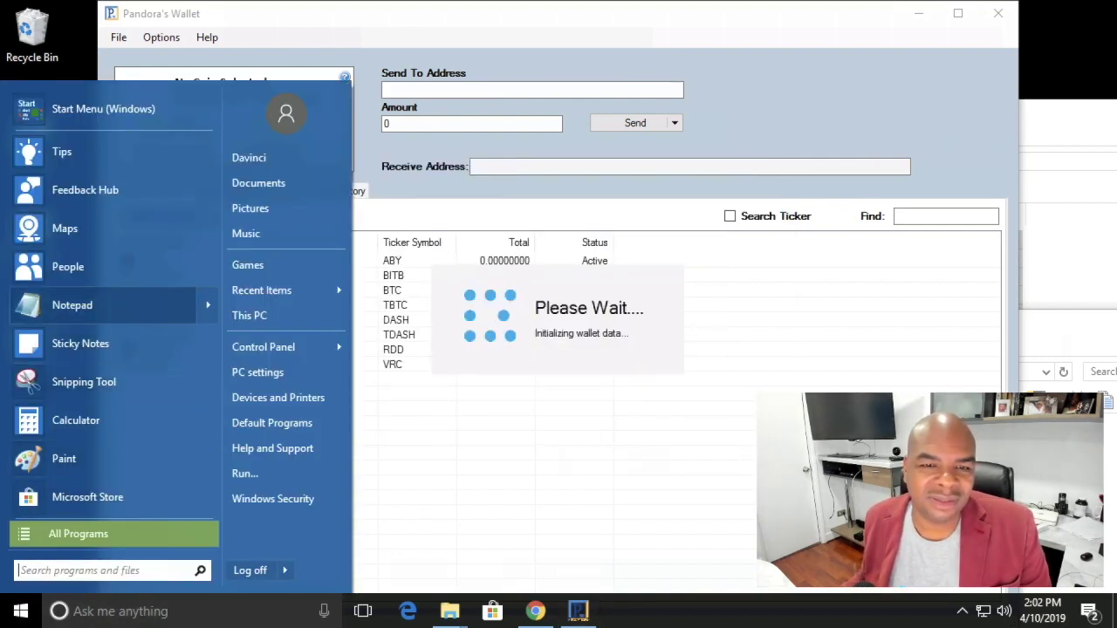
key(Return)
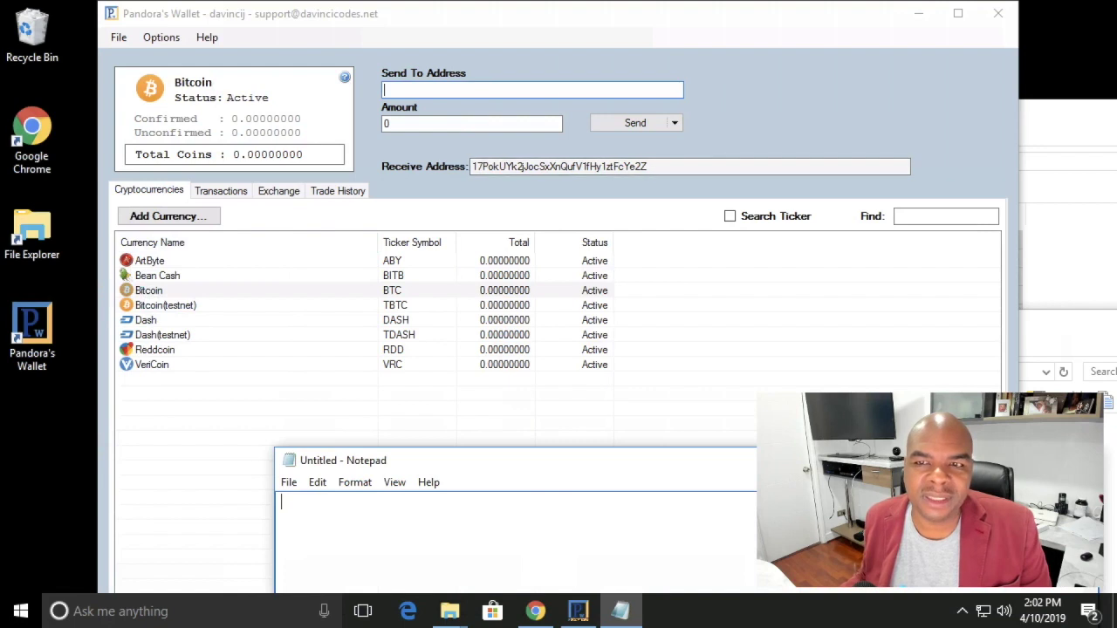
click(958, 13)
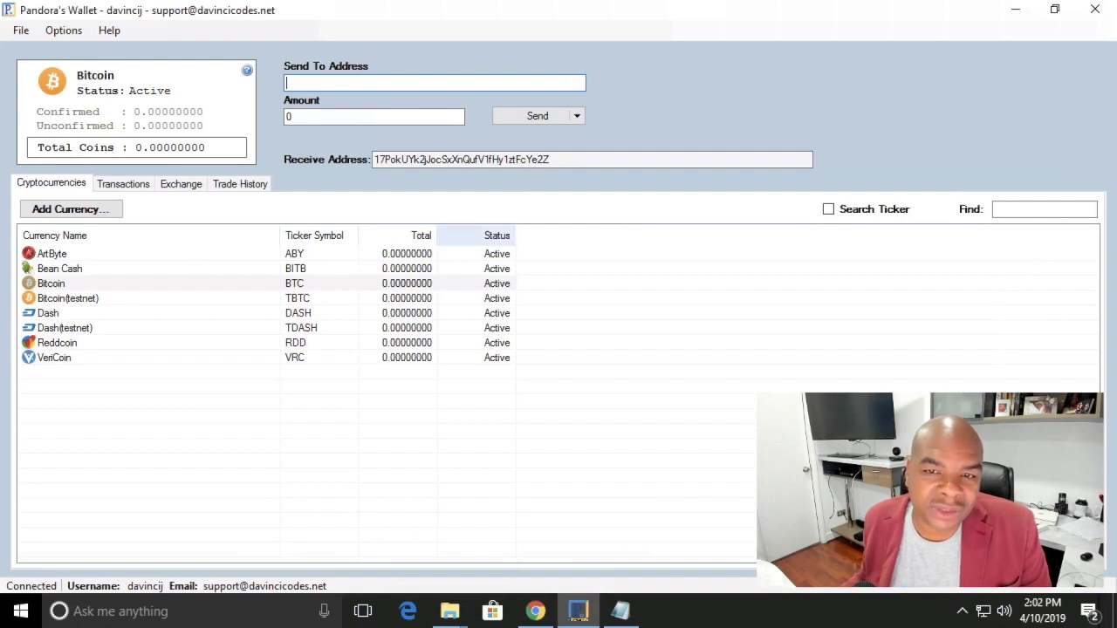
double_click(476, 160)
right_click(486, 160)
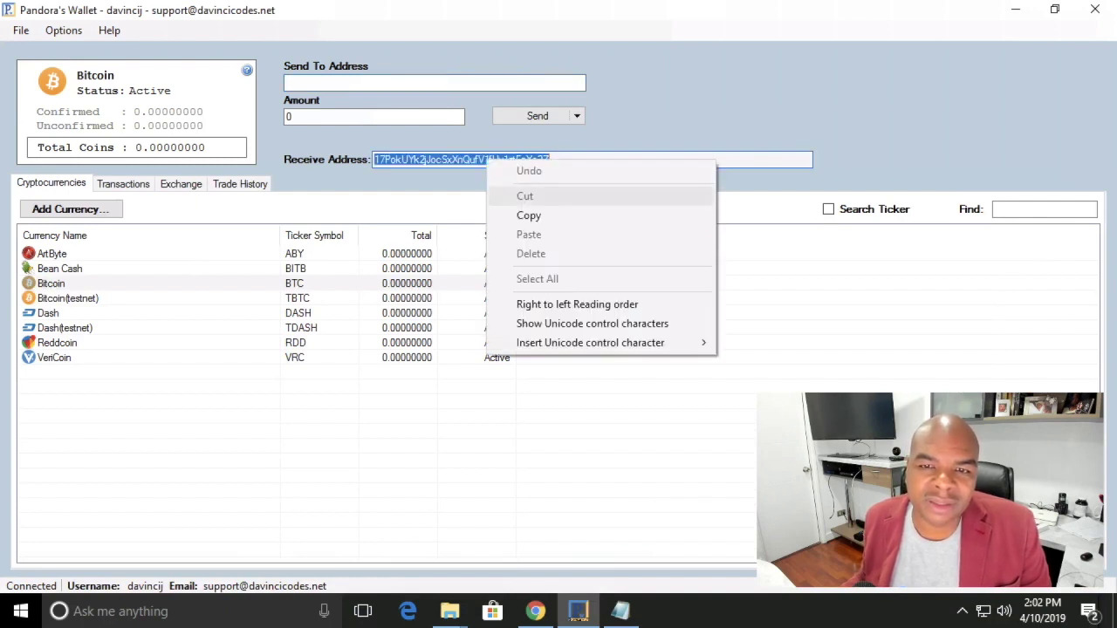
click(528, 216)
click(620, 611)
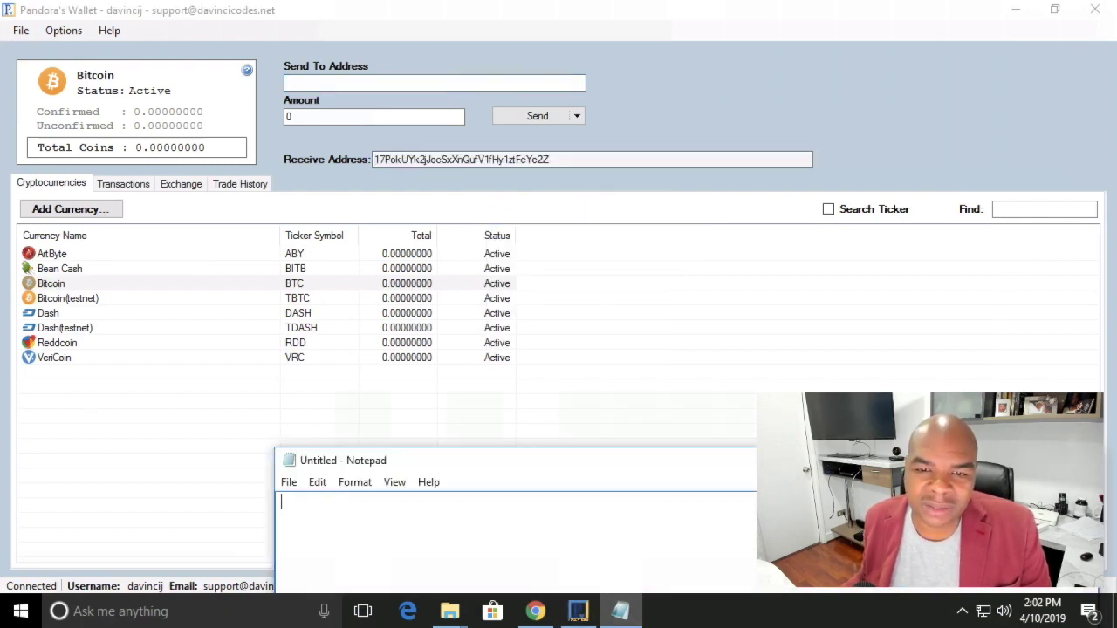
right_click(540, 529)
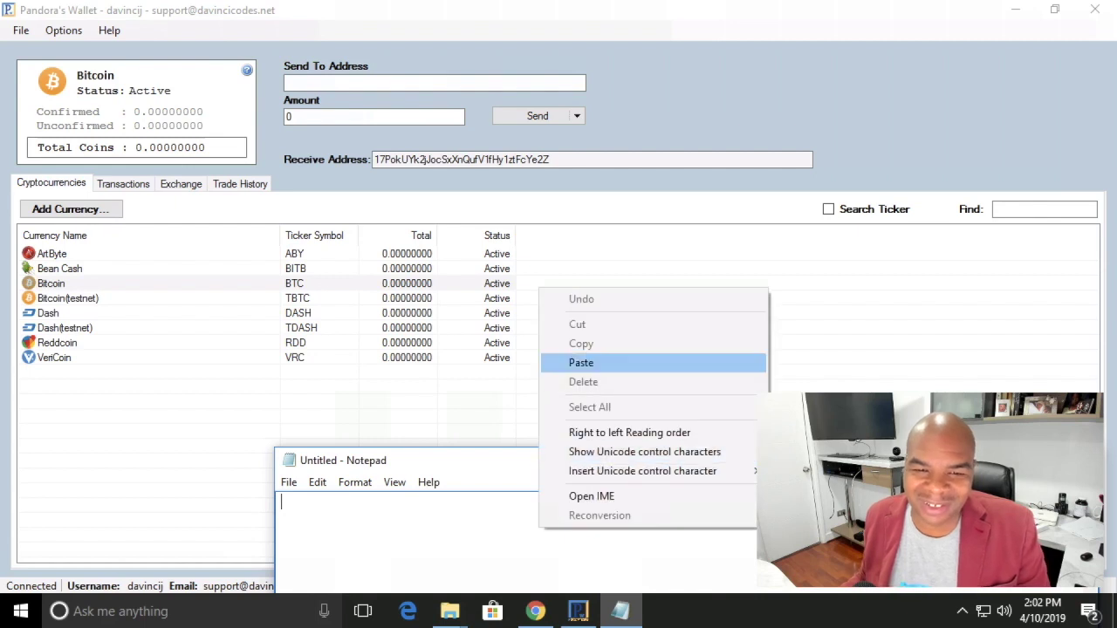
click(580, 362)
key(Return)
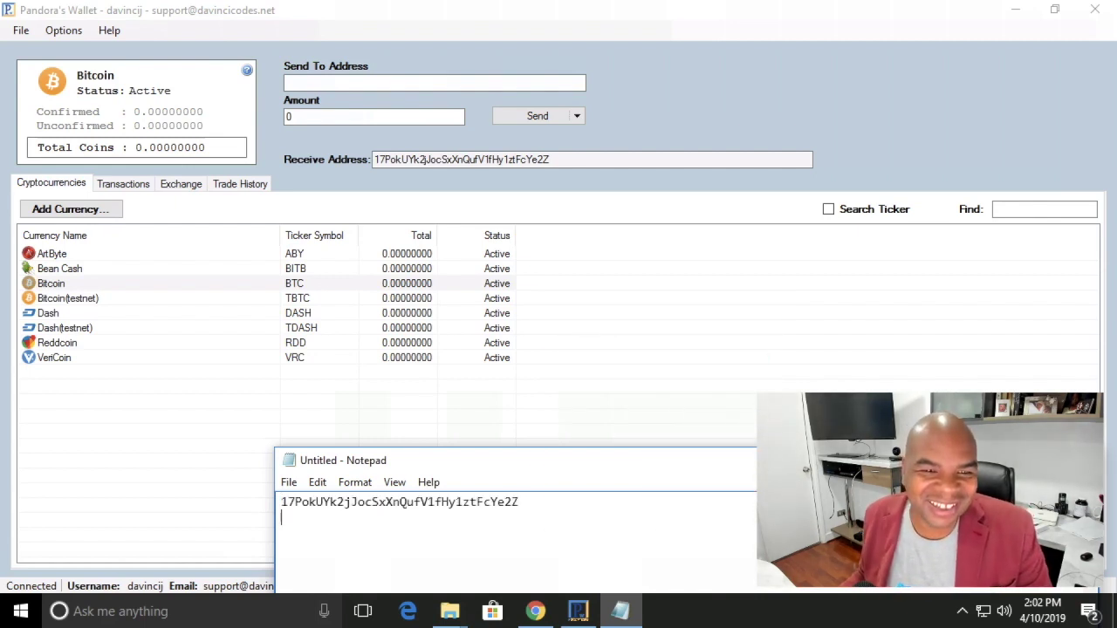
Copy the Bitcoin(testnet) receive address into the note's second line
click(67, 298)
right_click(427, 159)
click(476, 279)
right_click(413, 165)
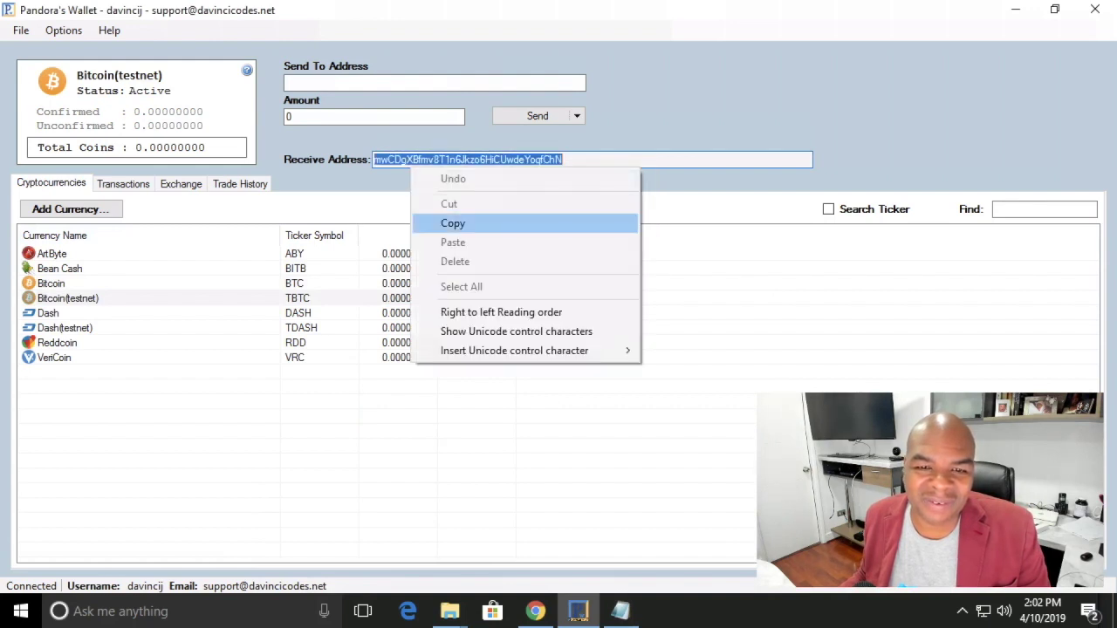
click(453, 224)
click(620, 611)
right_click(422, 537)
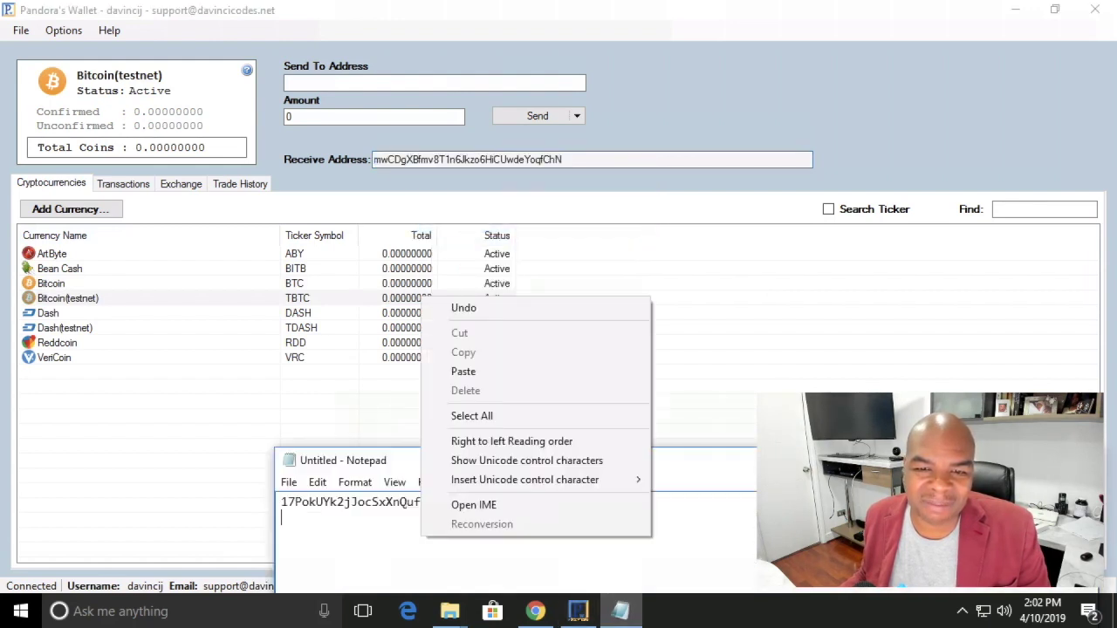
click(463, 370)
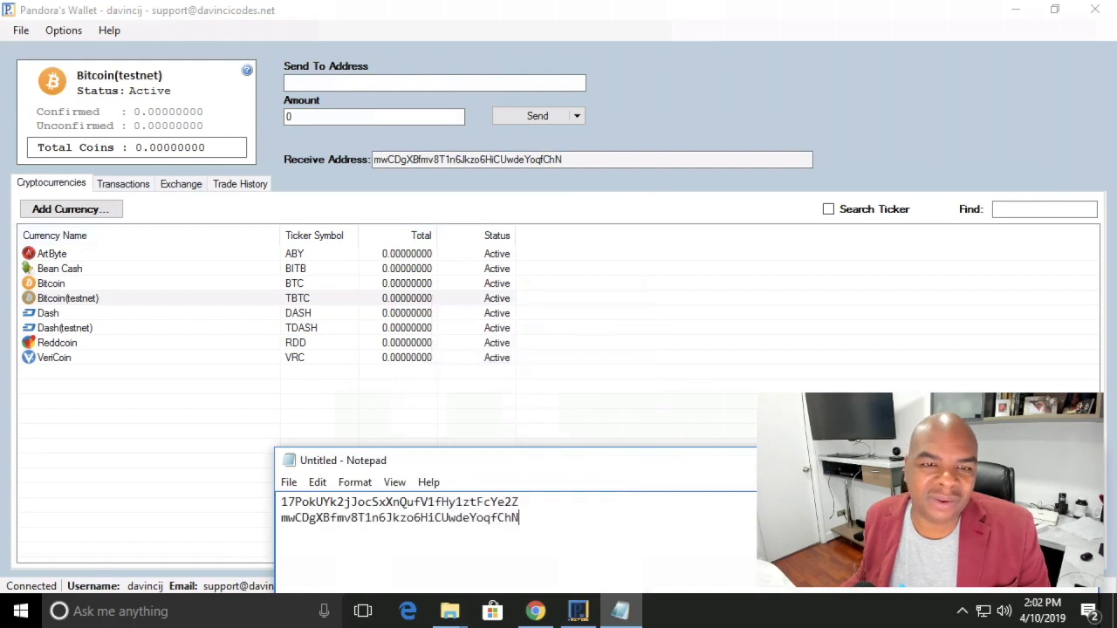
key(alt+Tab)
click(21, 30)
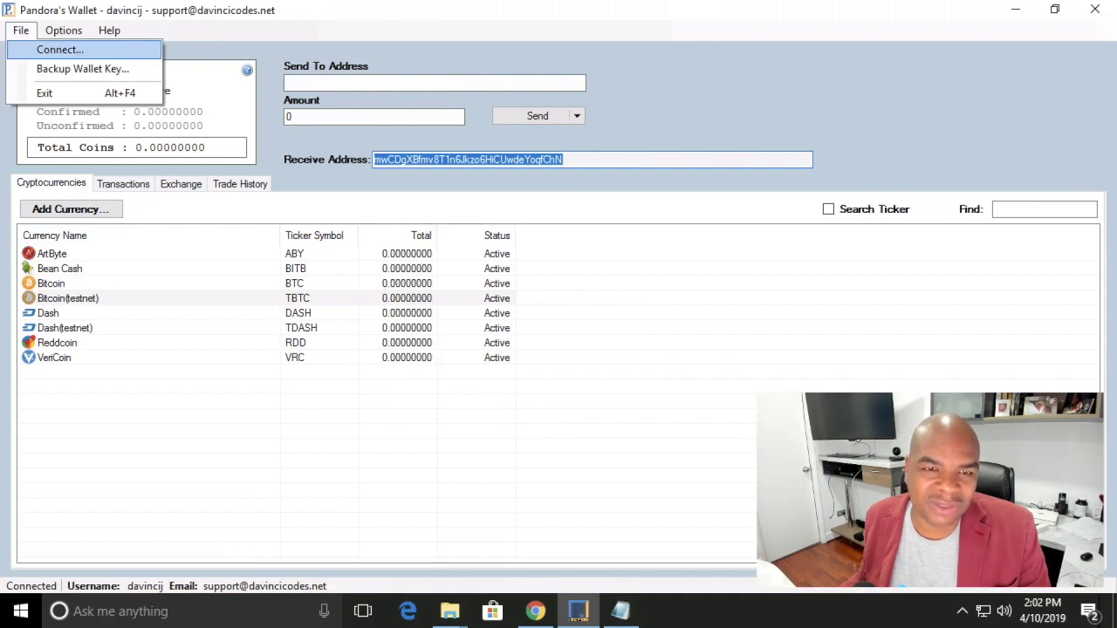
Reconnect as the original account by restoring the username's digits and entering the account password
key(Return)
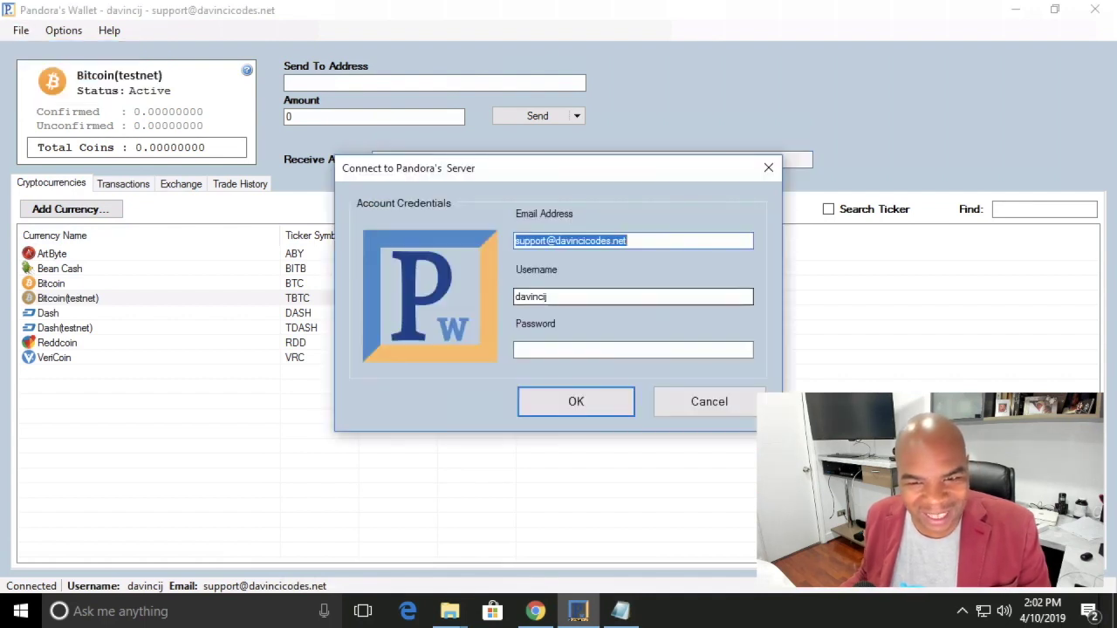
click(547, 297)
text(15)
key(Tab)
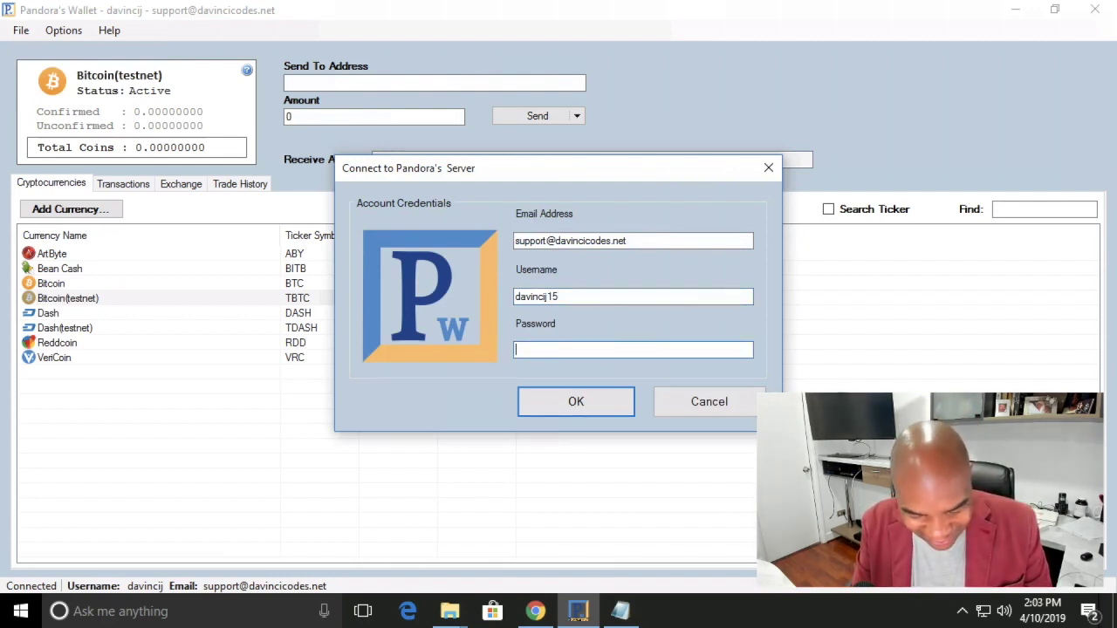
text(****)
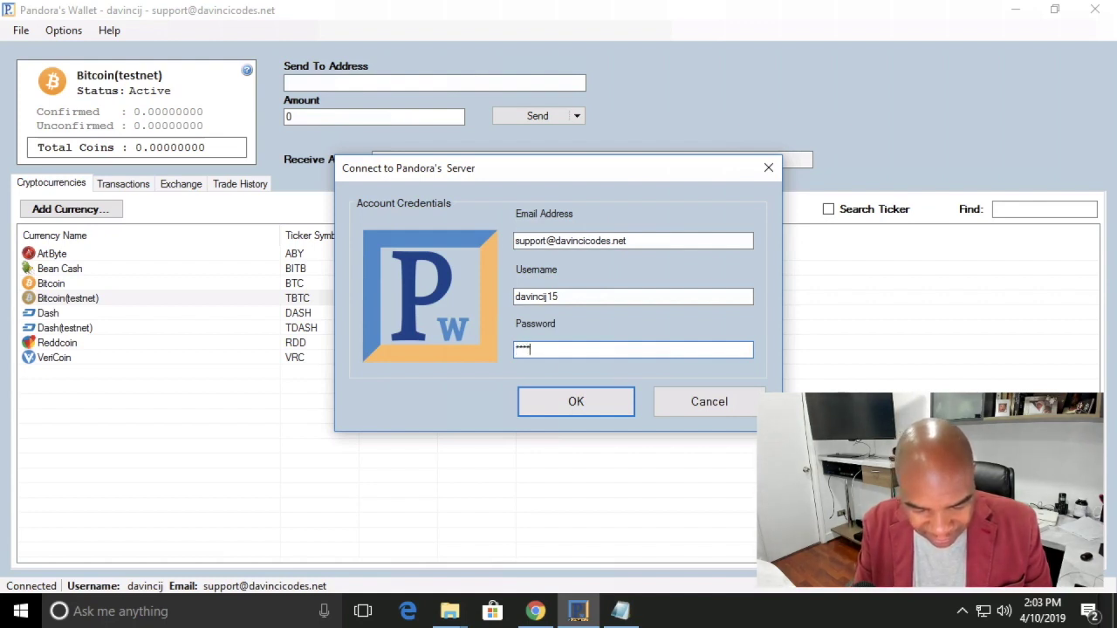
text(***)
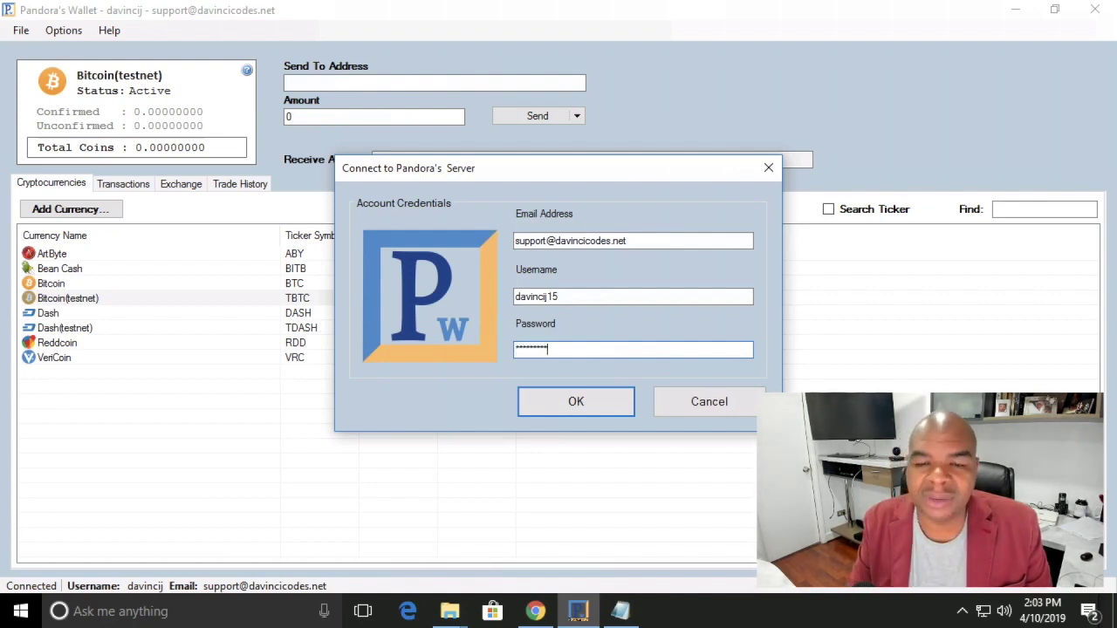
key(Return)
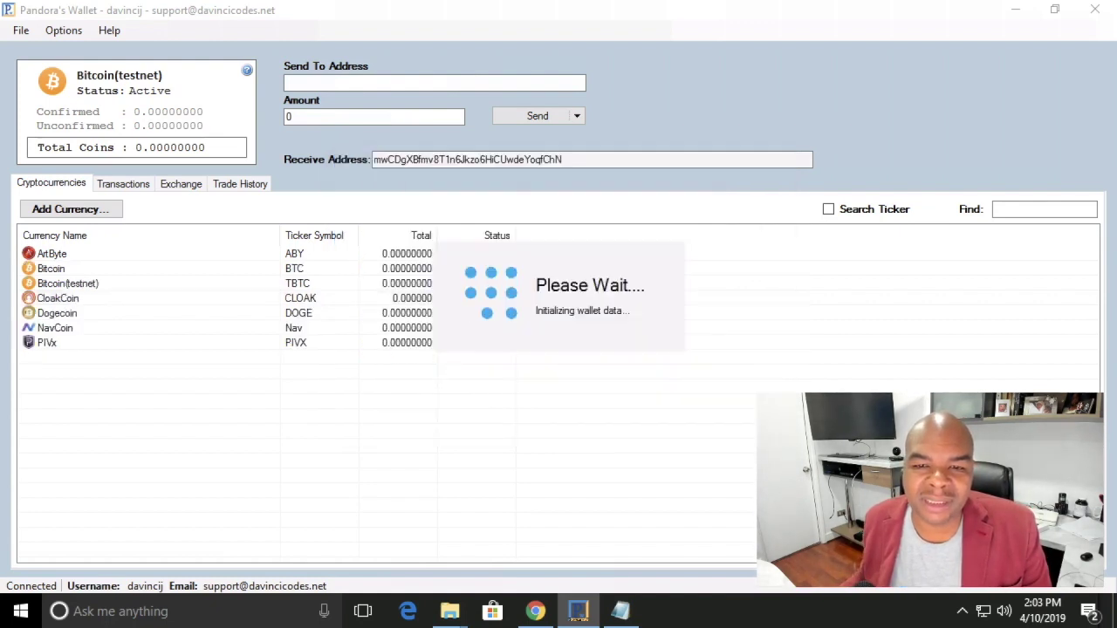
Copy the first saved Bitcoin address from the Notepad note
click(620, 610)
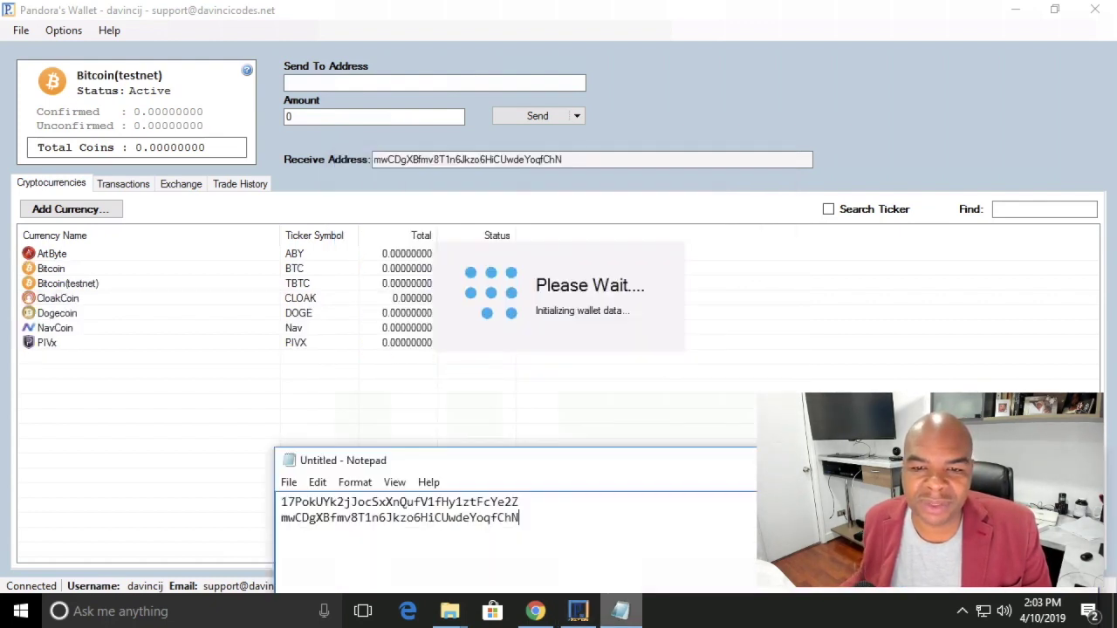
double_click(404, 502)
right_click(404, 501)
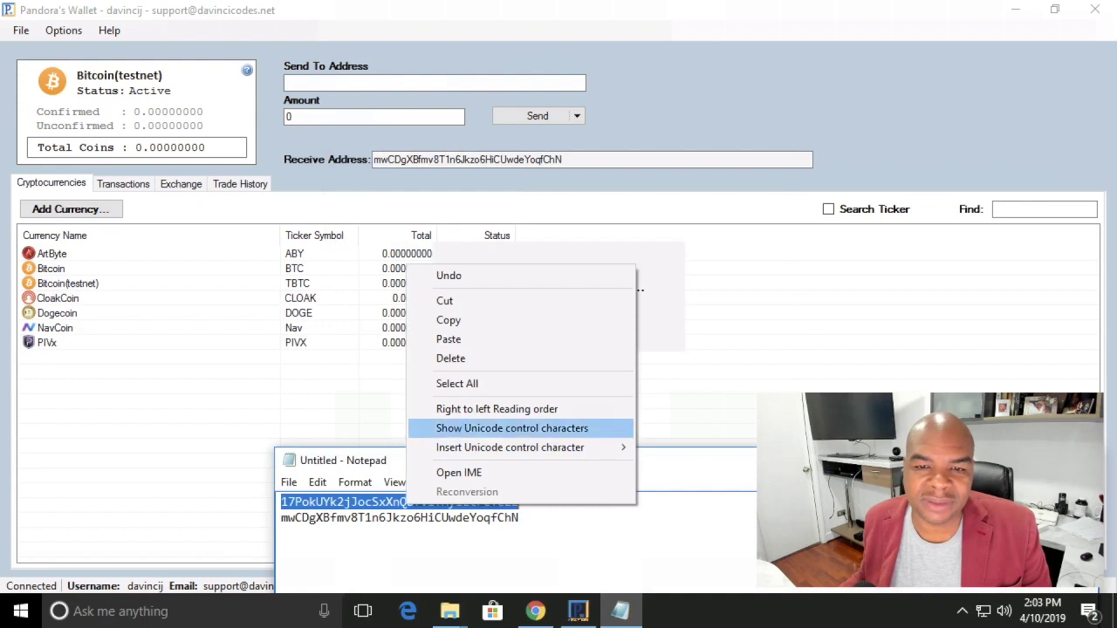
click(449, 320)
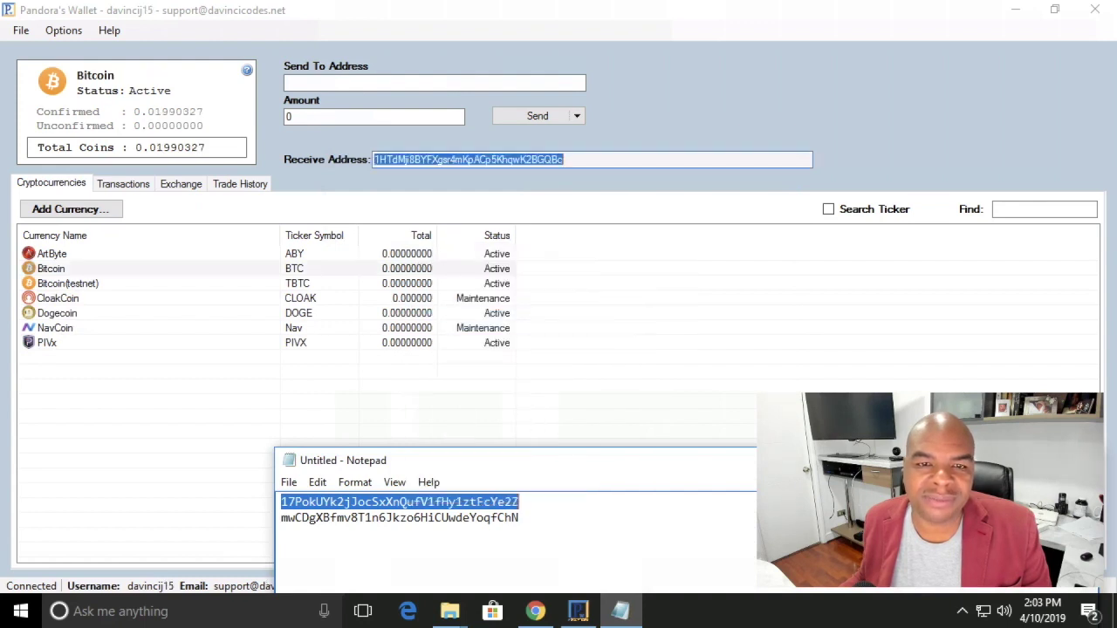
Paste the saved address as destination and confirm sending the full available balance of 0.01986138 BTC
click(369, 83)
right_click(369, 87)
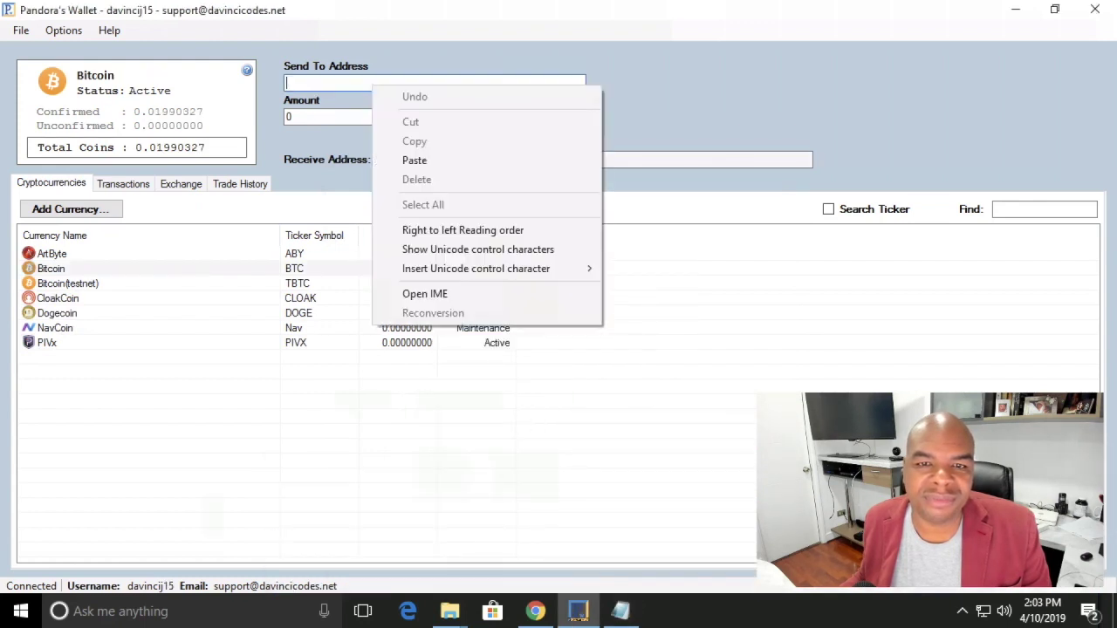
click(411, 159)
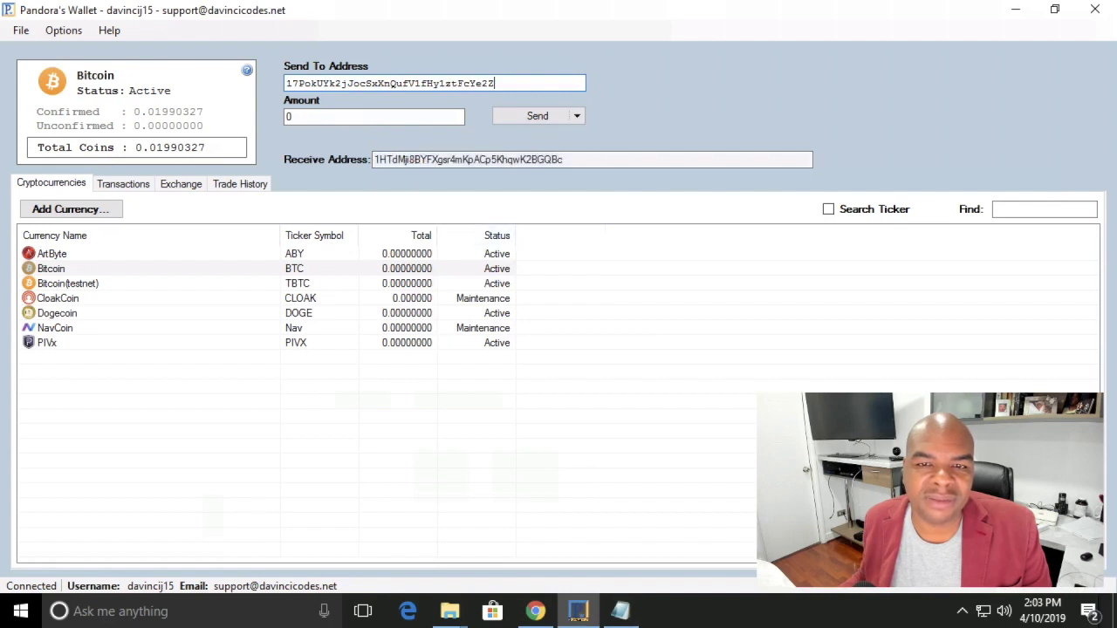
click(123, 183)
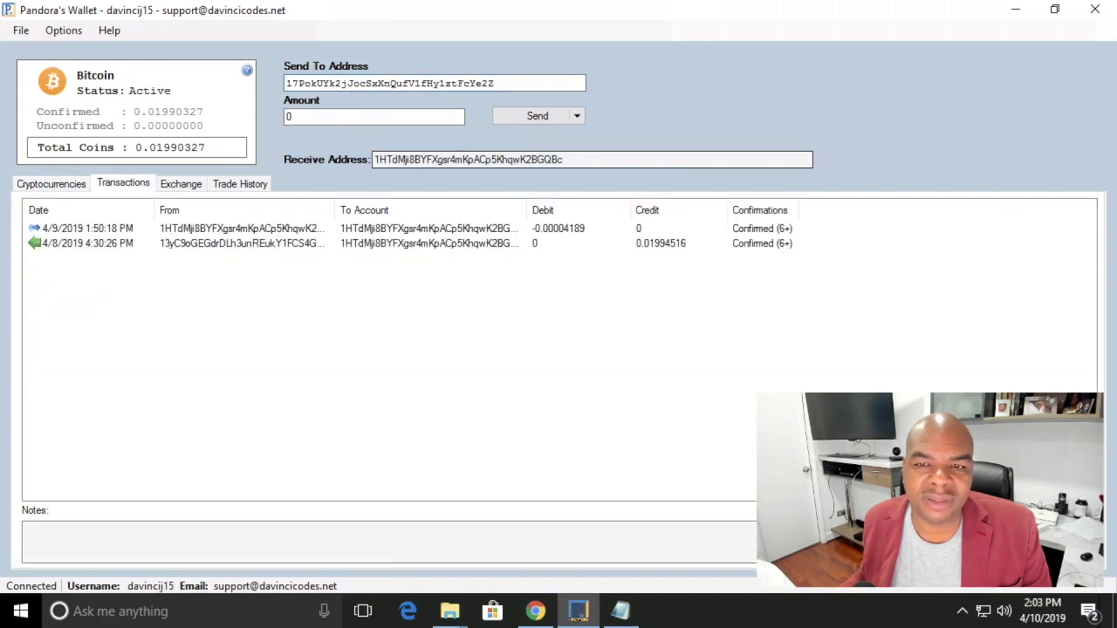
click(576, 115)
key(Escape)
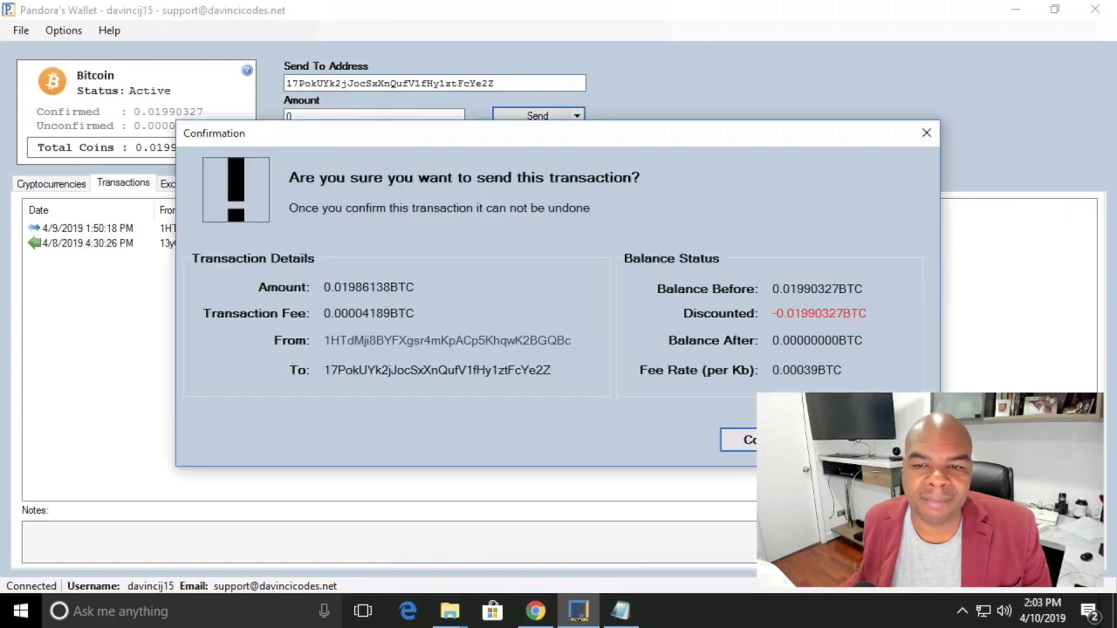
click(737, 439)
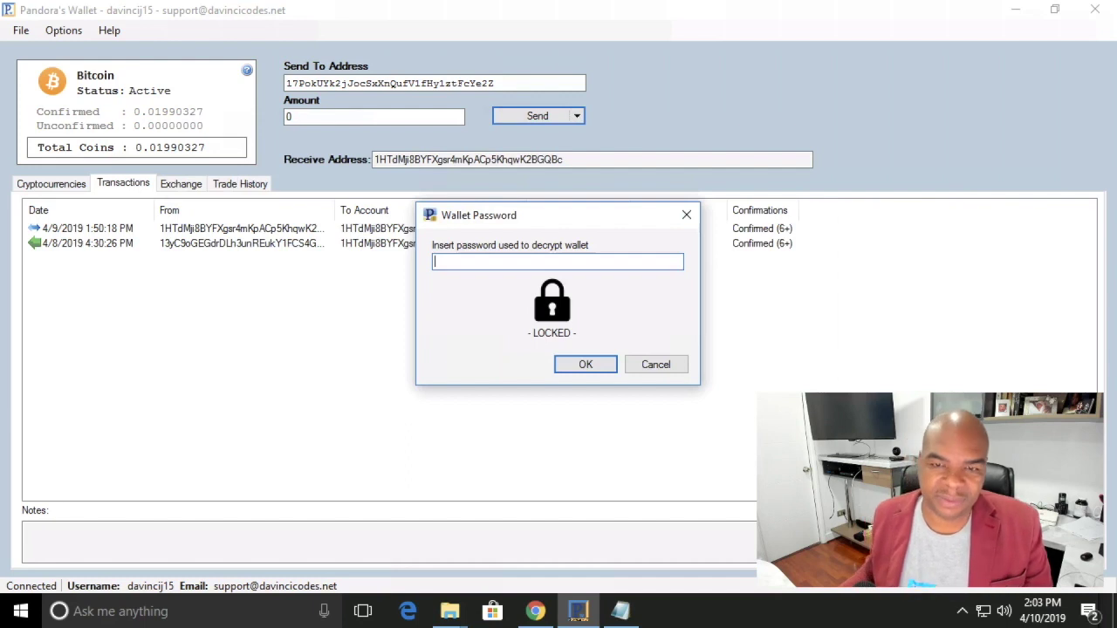
Enter the wallet password at the prompt and submit it
key(BackSpace)
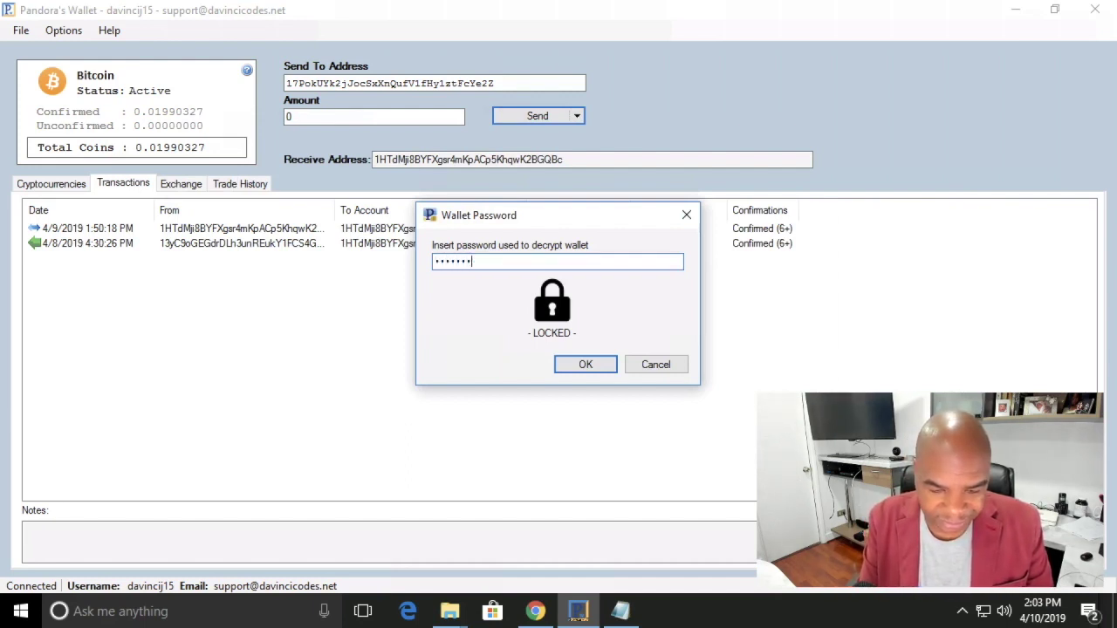
key(Return)
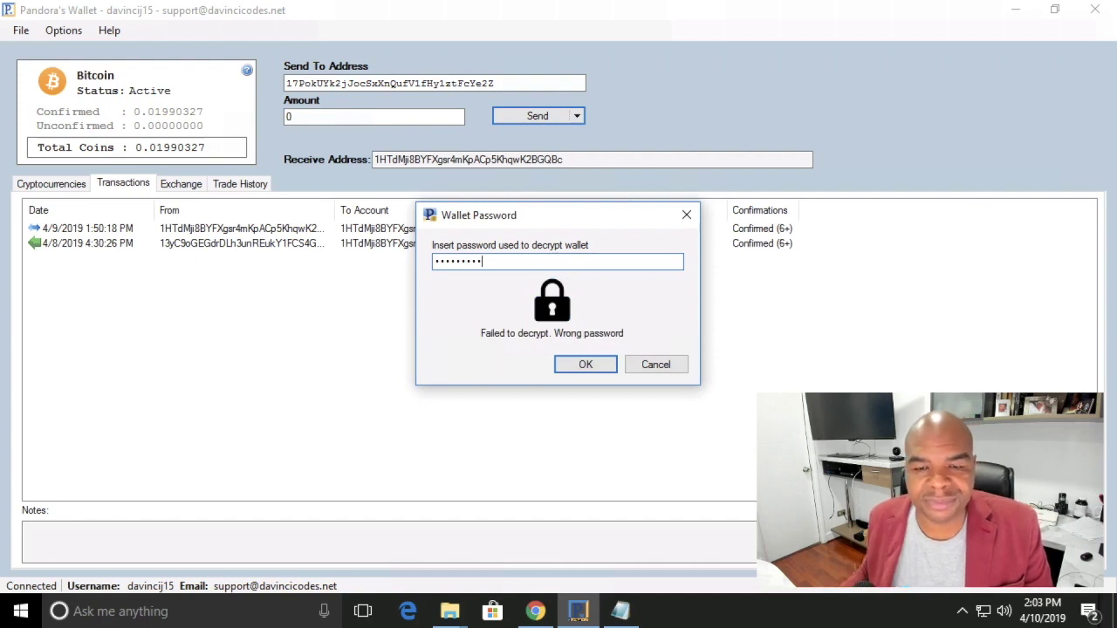
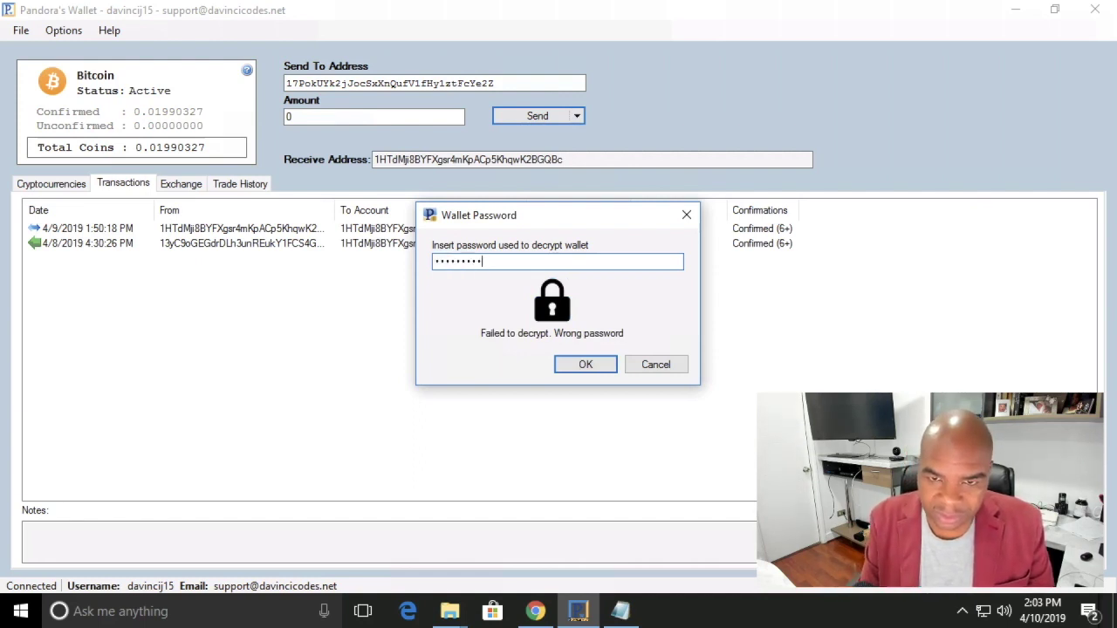
Authorize the Bitcoin send with the wallet password, dismiss the sent notice, and select Bitcoin(testnet)
key(Return)
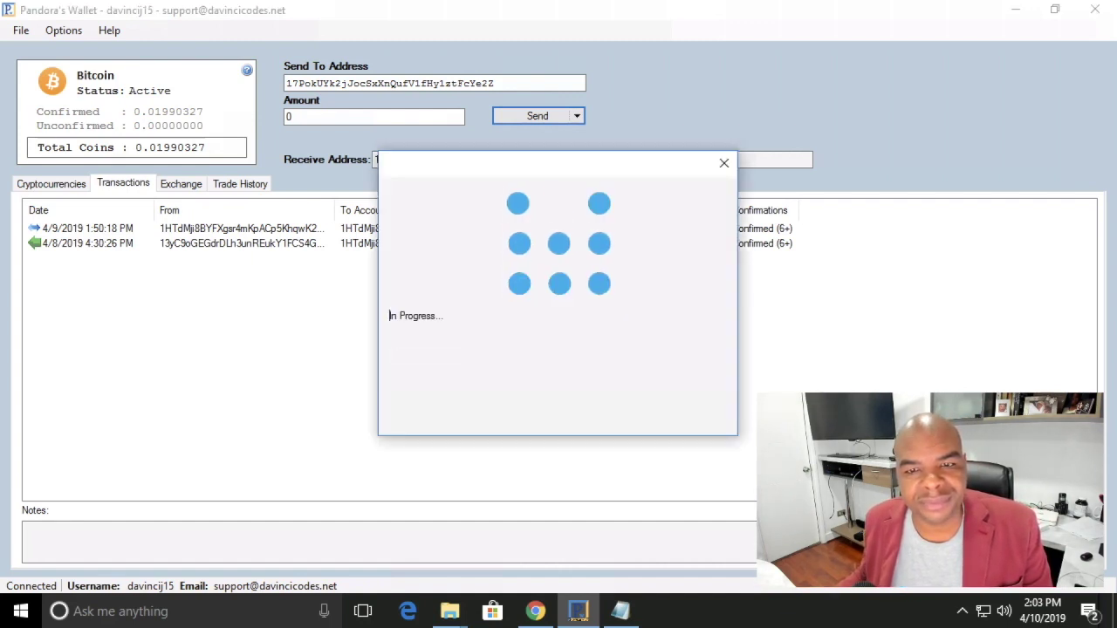
key(Return)
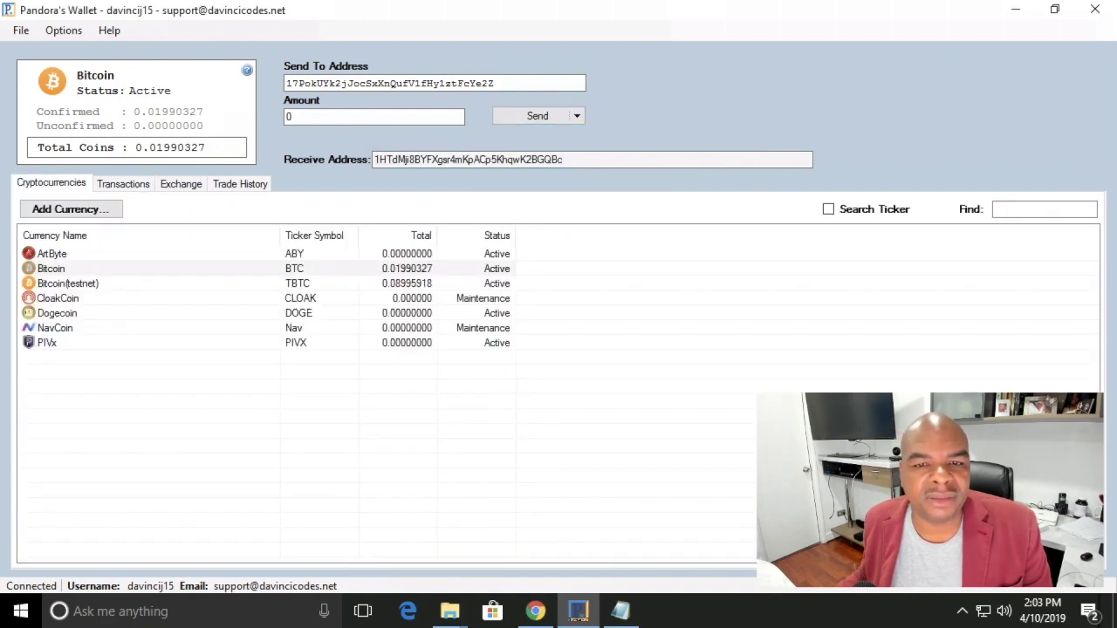
click(68, 284)
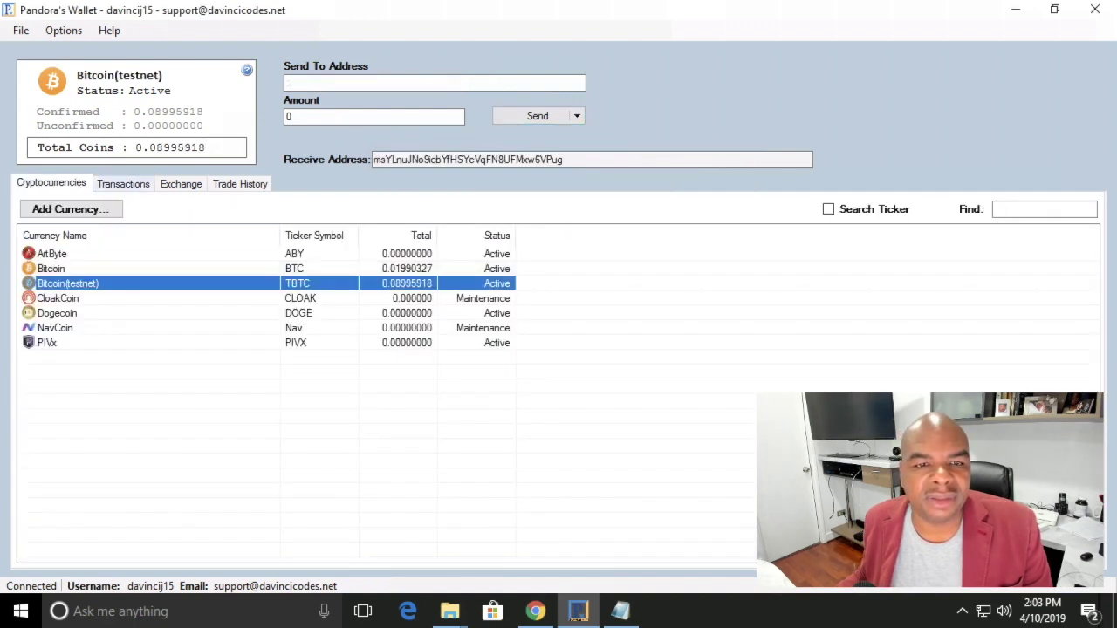
Copy the second testnet address from Notepad into the wallet's Send To Address field
key(alt+Tab)
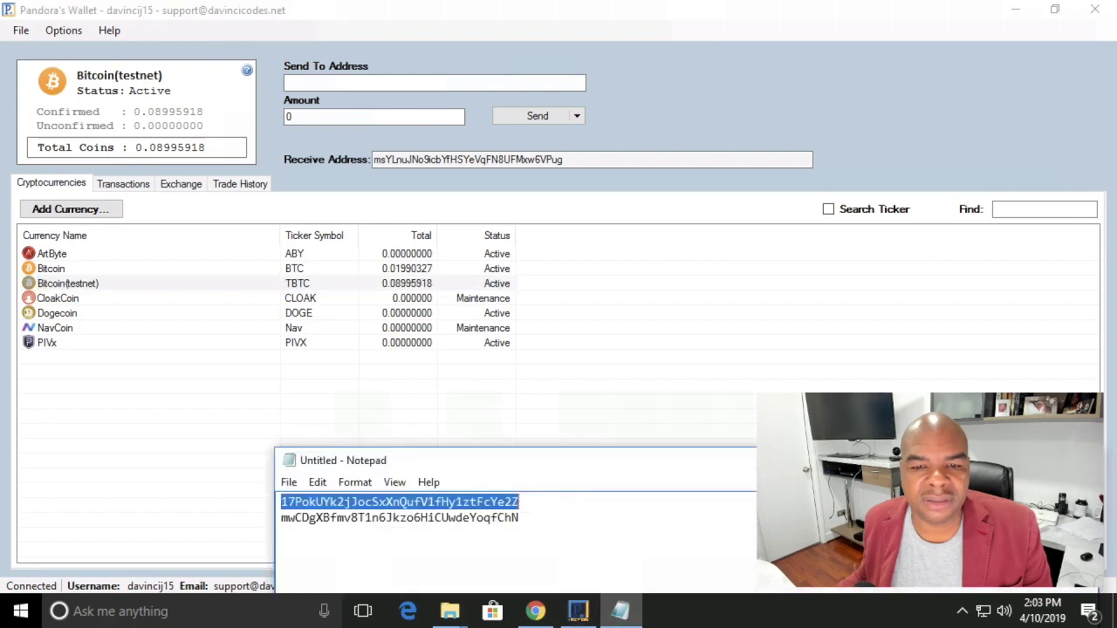
double_click(419, 518)
right_click(420, 520)
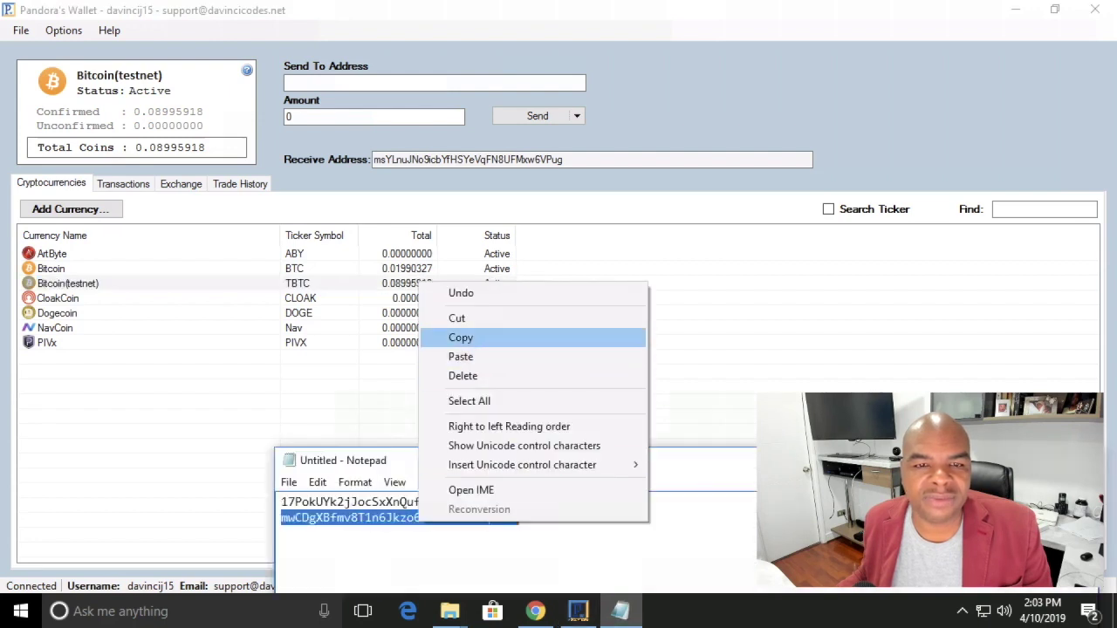
click(461, 337)
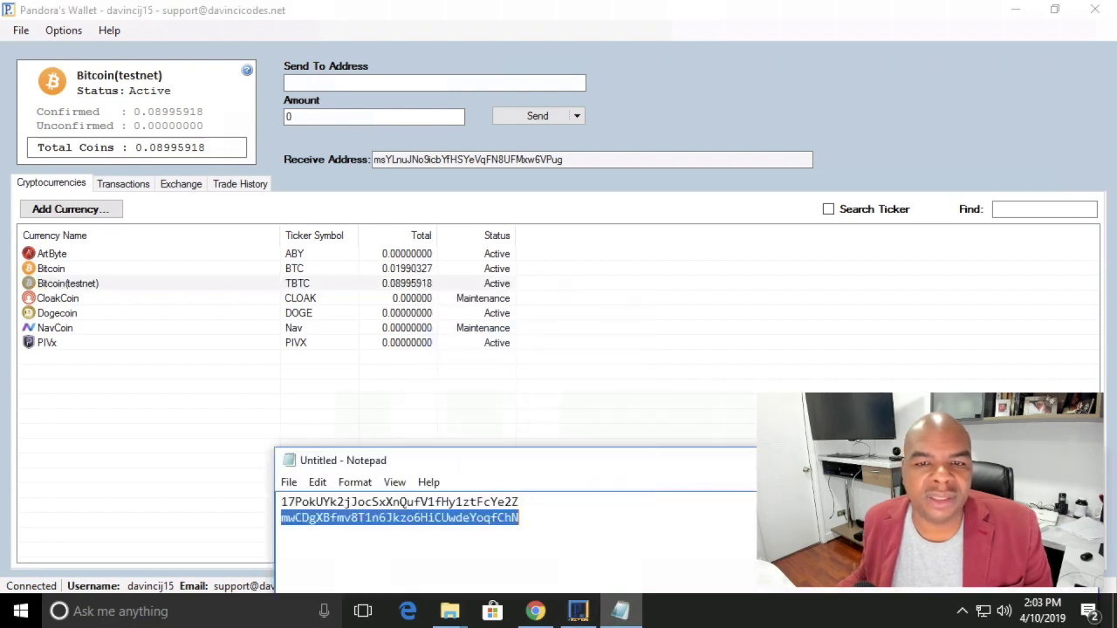
click(364, 83)
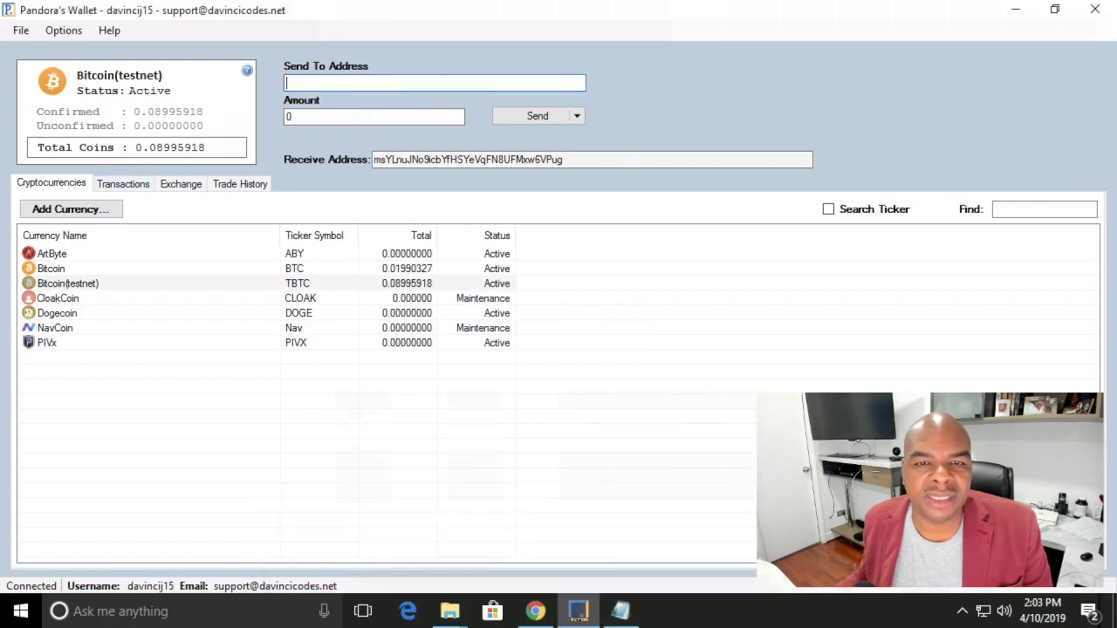
right_click(364, 82)
click(406, 154)
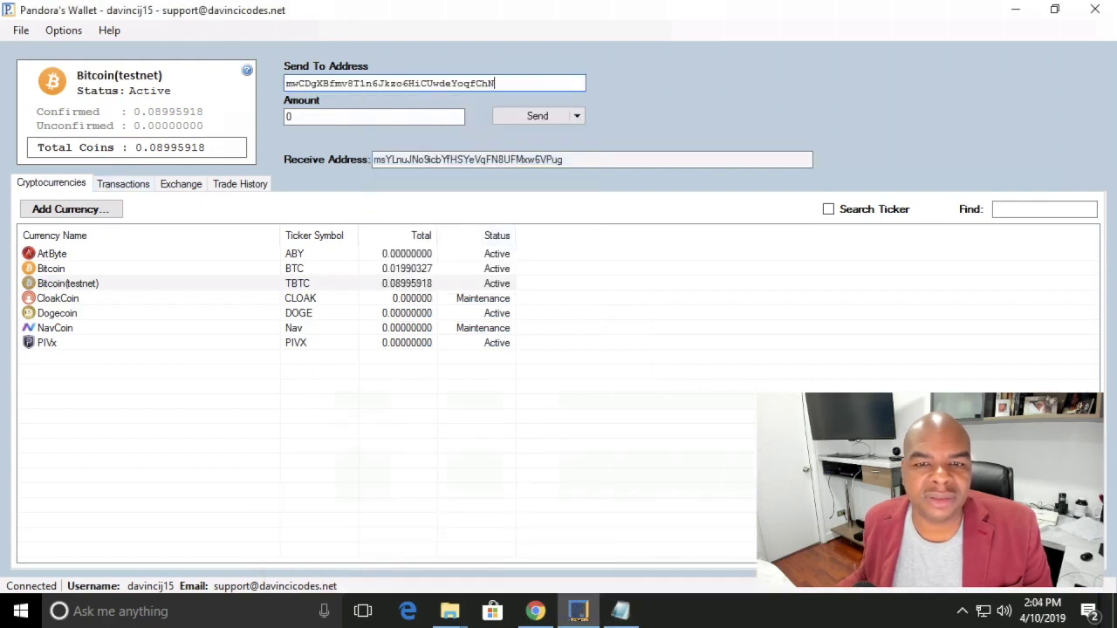
Review the testnet and Bitcoin transaction histories, then reselect Bitcoin(testnet)
click(123, 183)
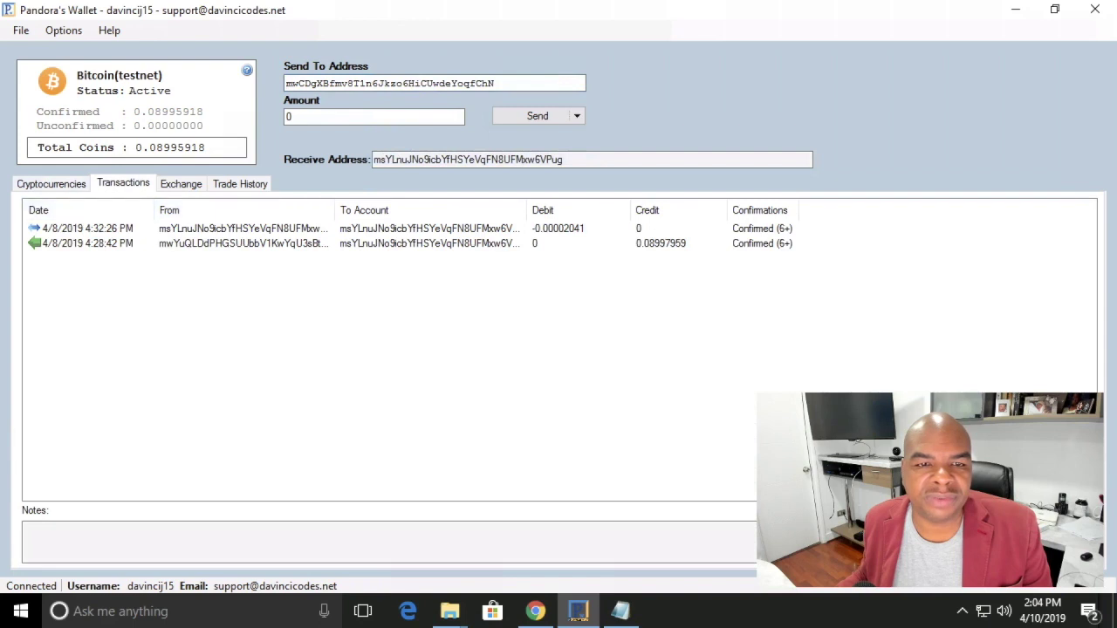
click(51, 184)
click(51, 267)
click(123, 183)
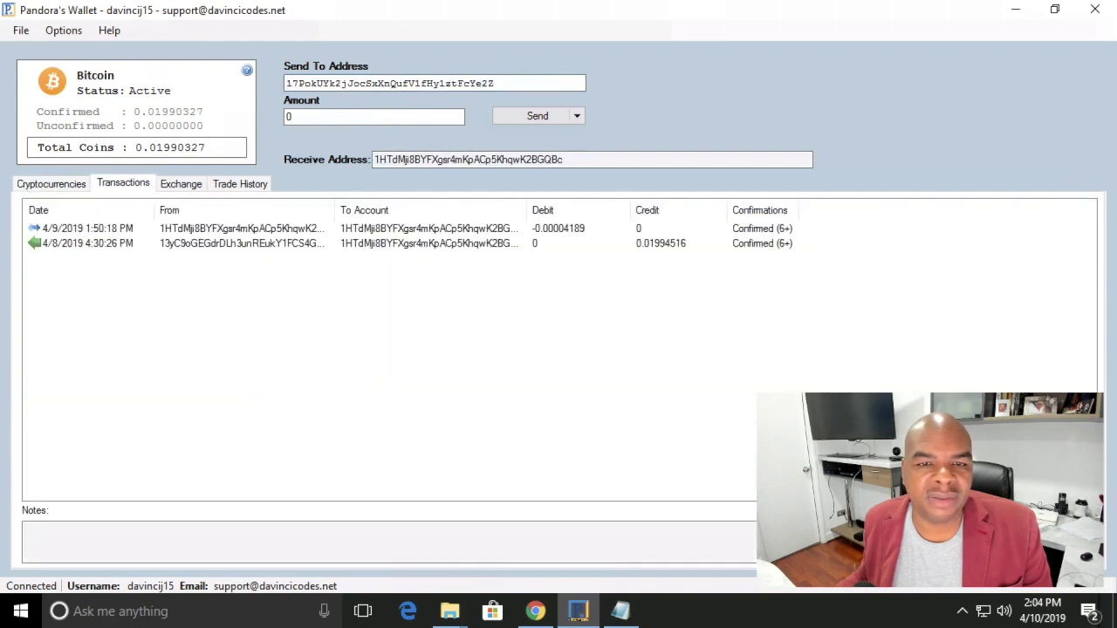
click(51, 184)
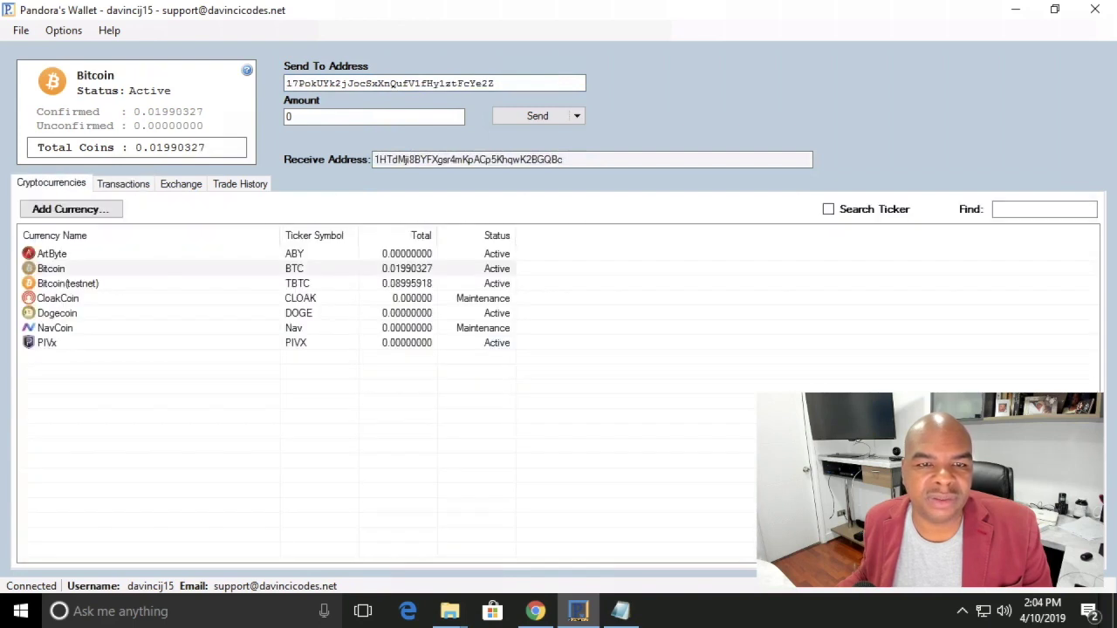
click(67, 282)
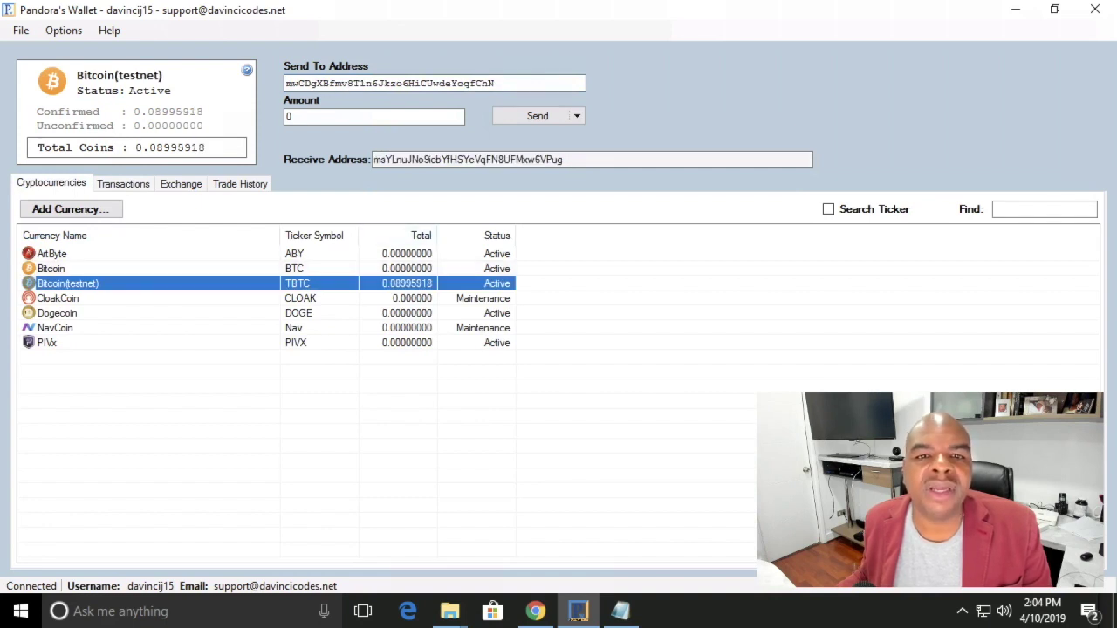
Send the available 0.08993877 TBTC balance, reaching the confirmation with a 0.00002041 TBTC fee
click(440, 83)
click(576, 115)
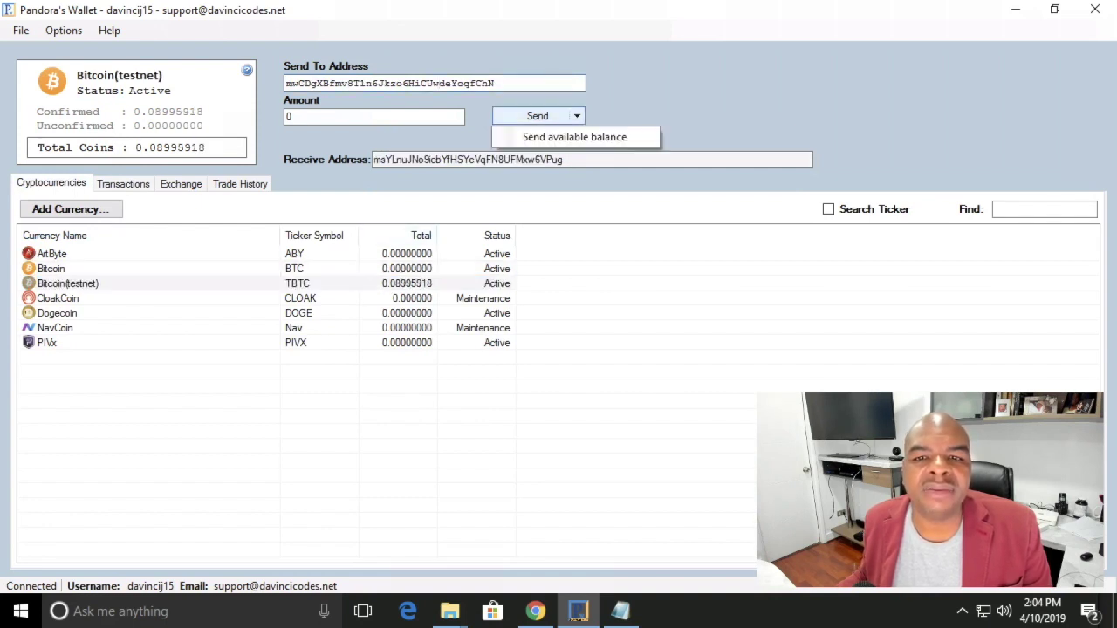
click(573, 137)
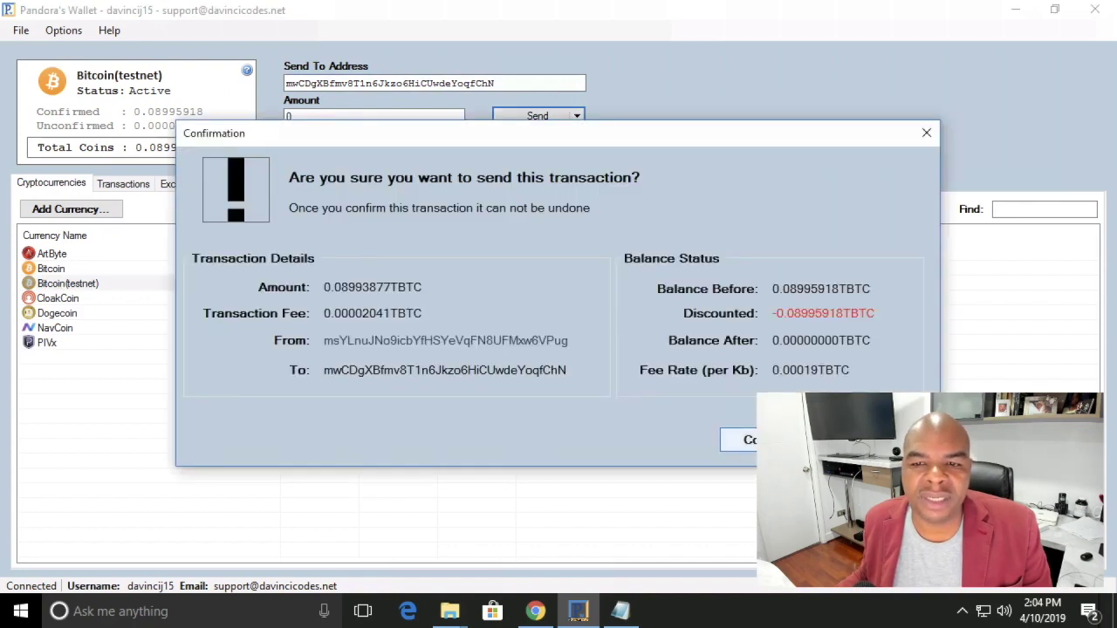
Confirm the testnet send, unlock it with the wallet password, and dismiss the Transaction Completed message
key(Return)
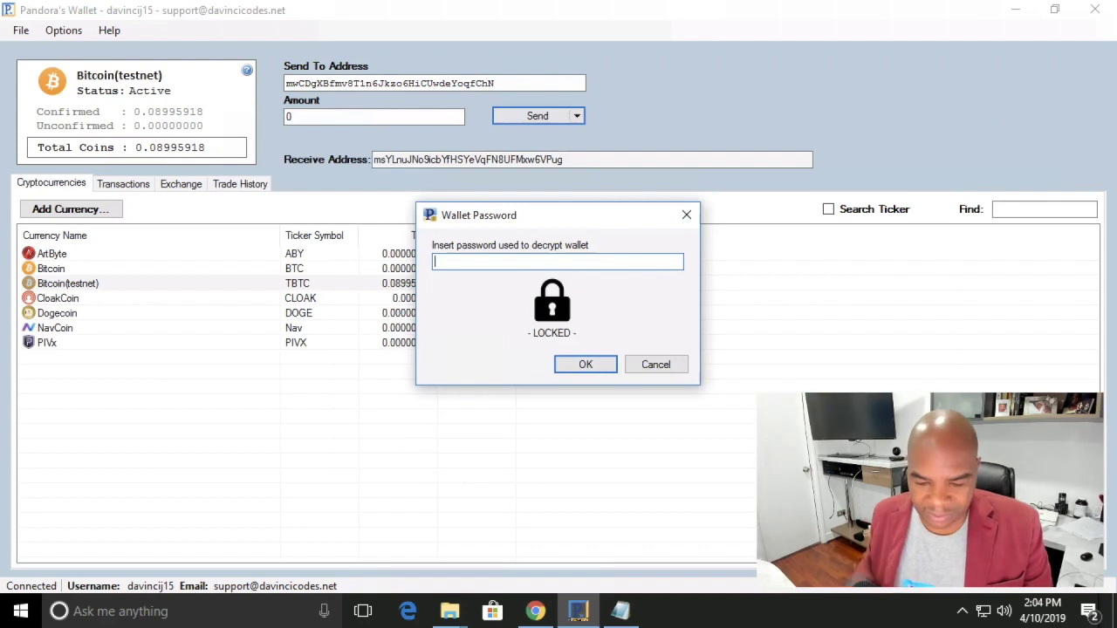
text(*********)
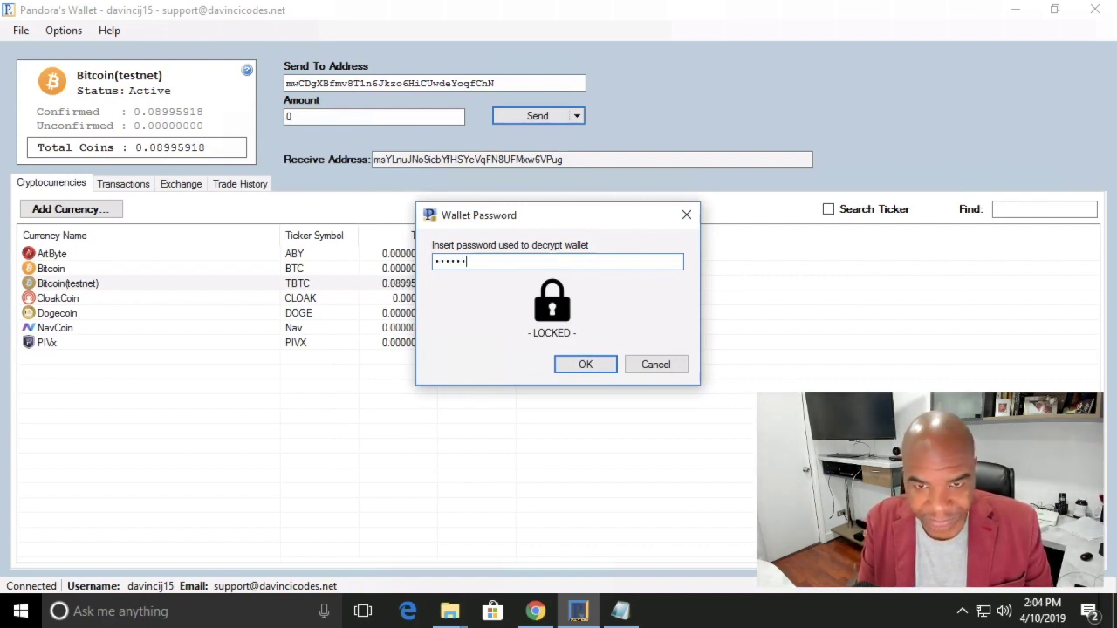
key(Return)
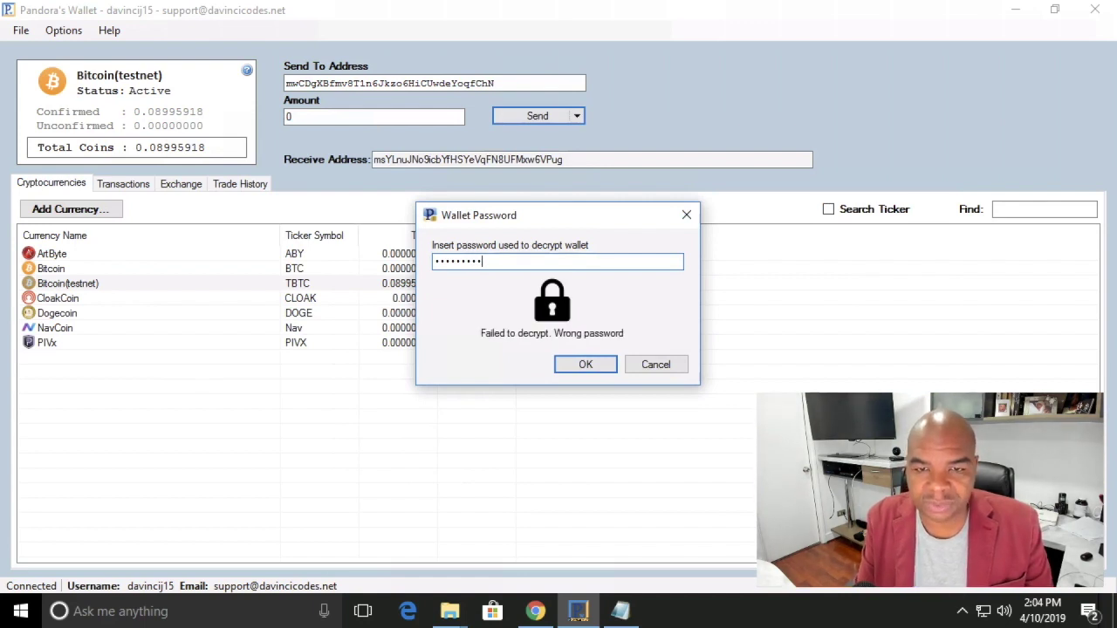
text(*)
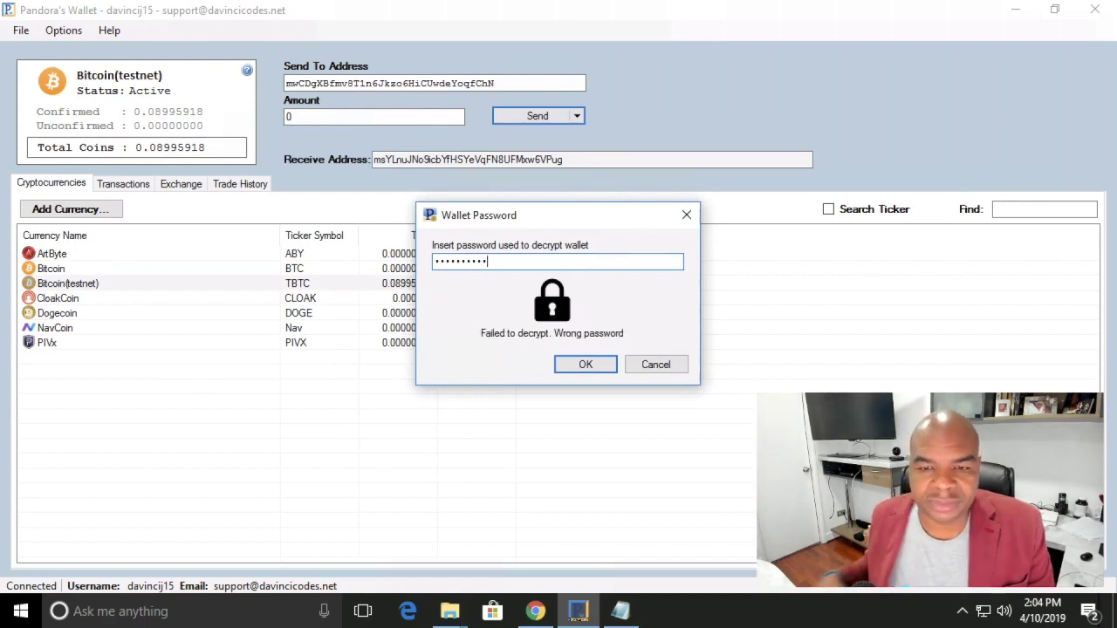
key(Return)
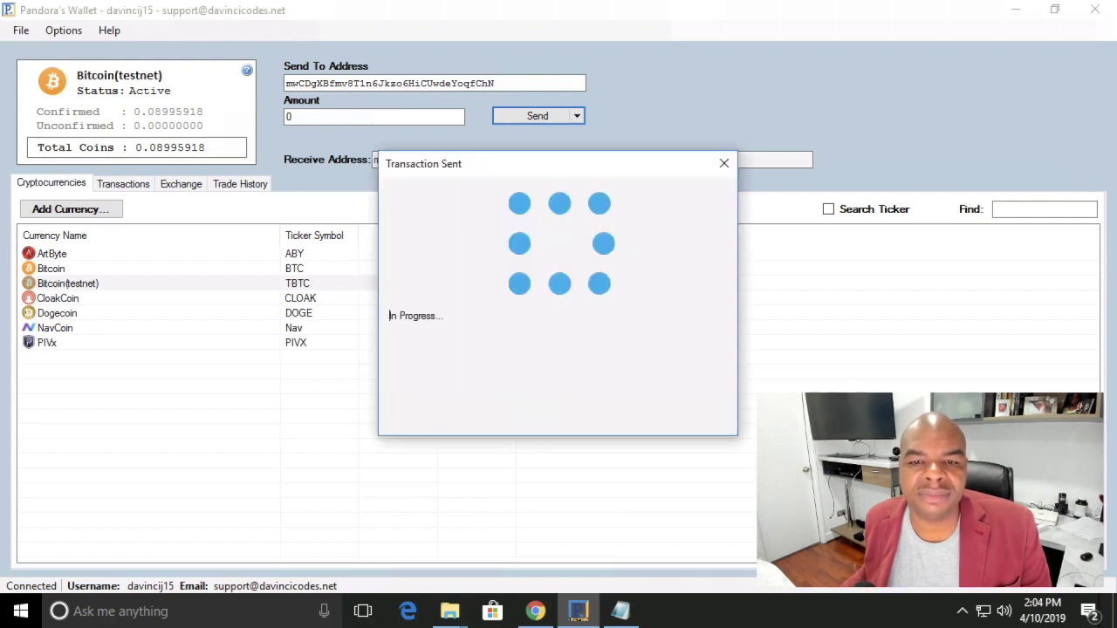
key(Return)
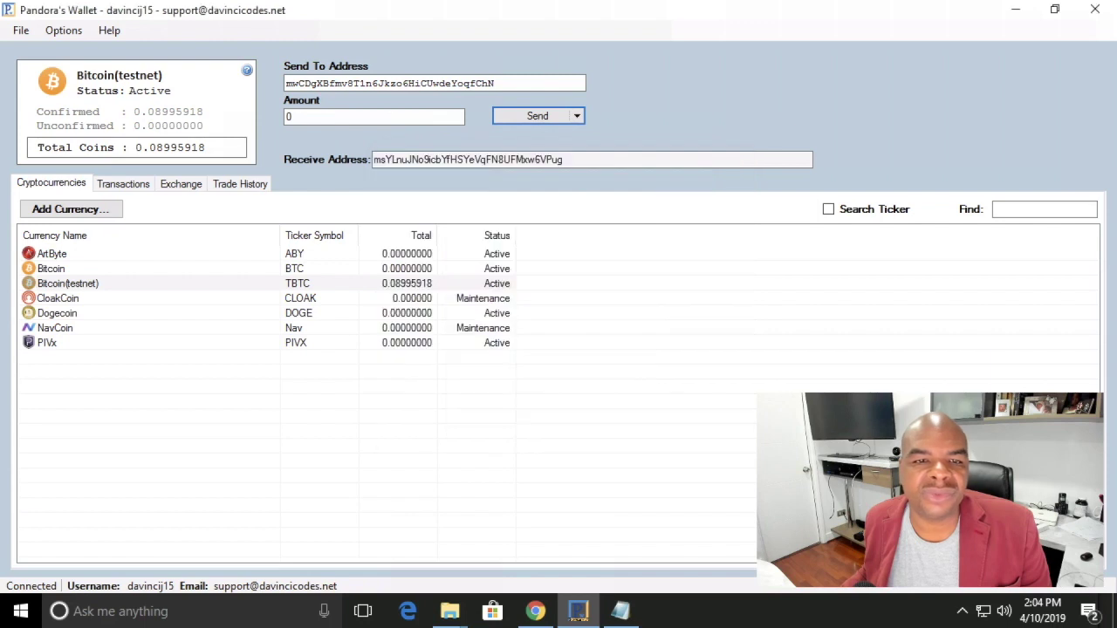
key(alt+f)
Connect to the server as the second account by editing the username and entering its password
key(Down)
key(Down)
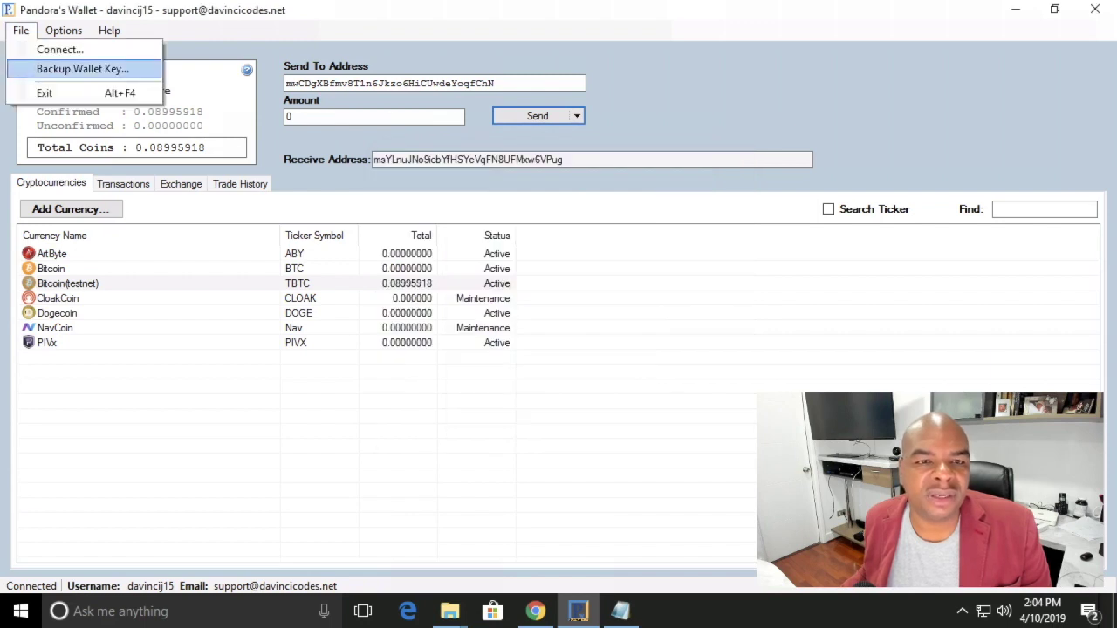
key(Up)
key(Return)
key(Tab)
key(End)
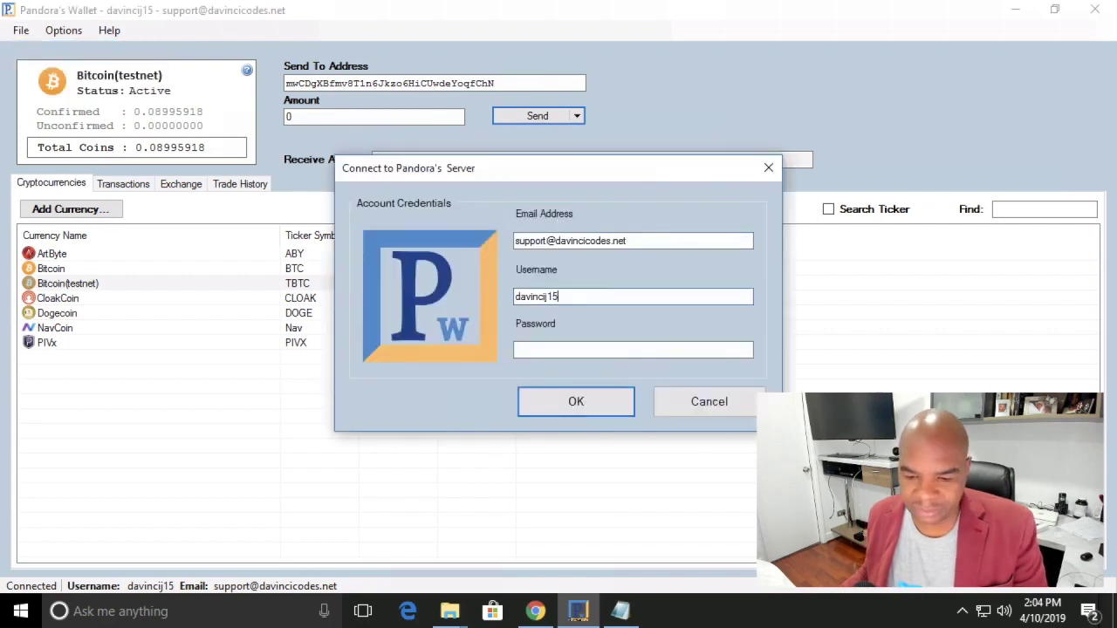
key(BackSpace)
key(BackSpace)
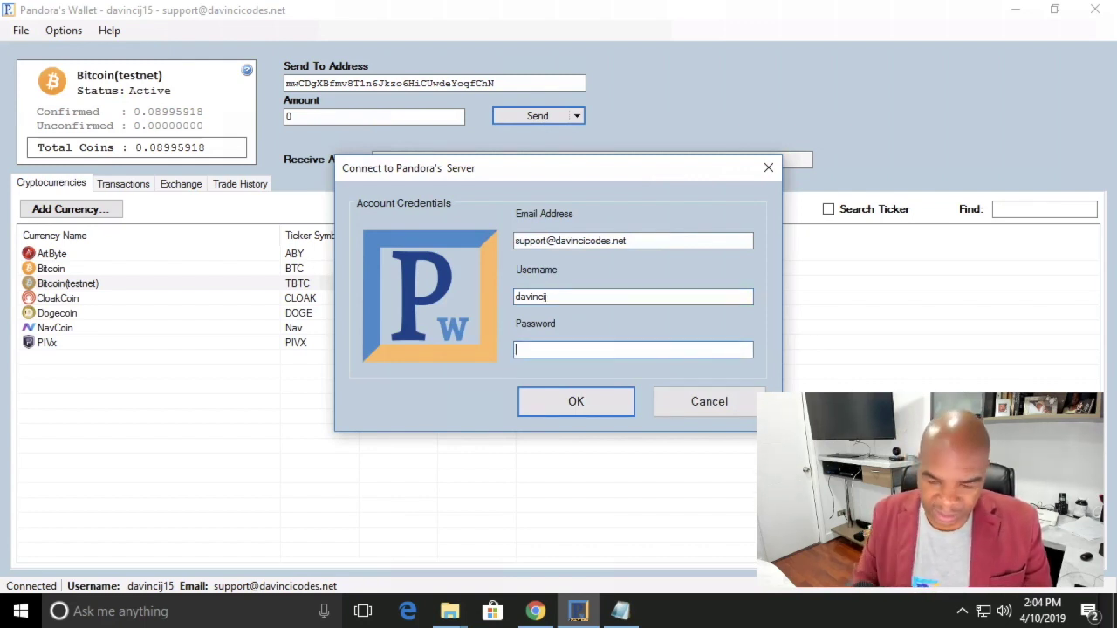
key(Tab)
text(*)
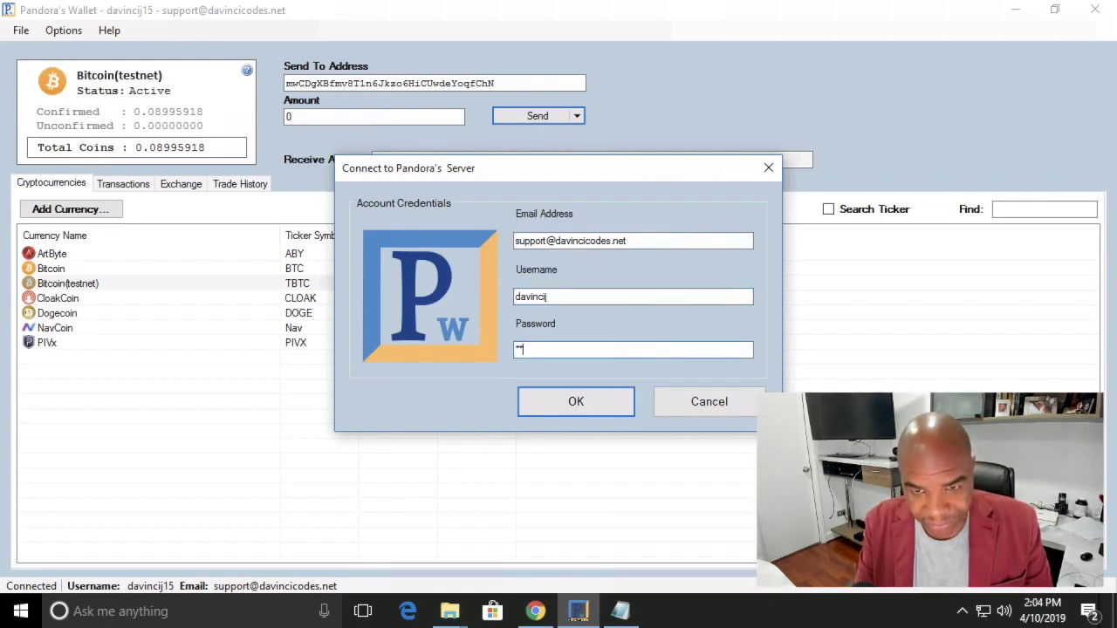
text(****)
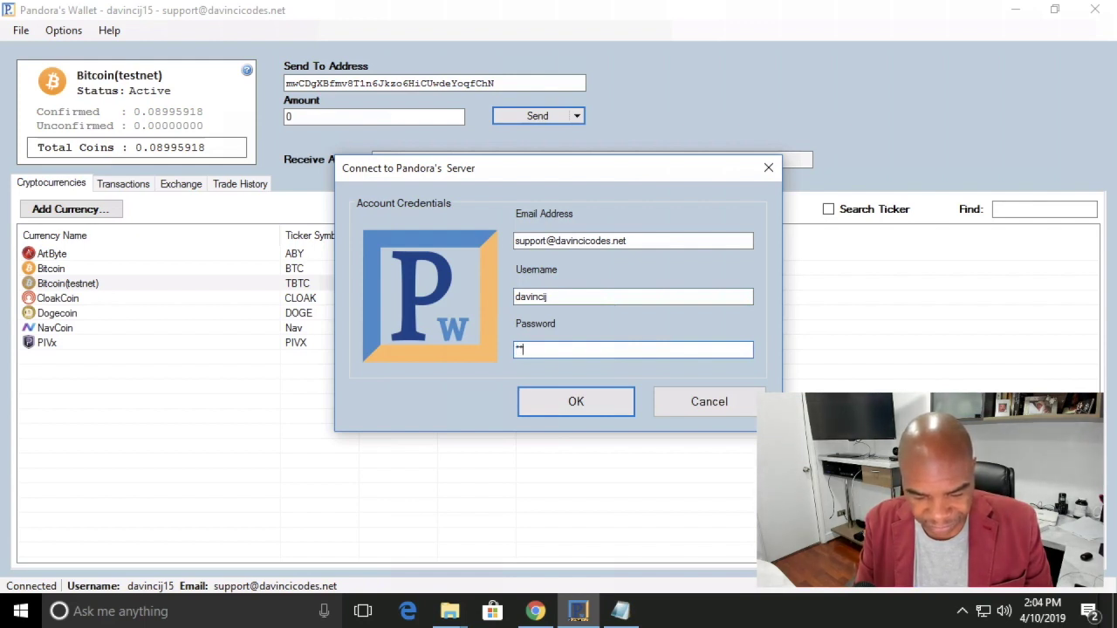
text(******)
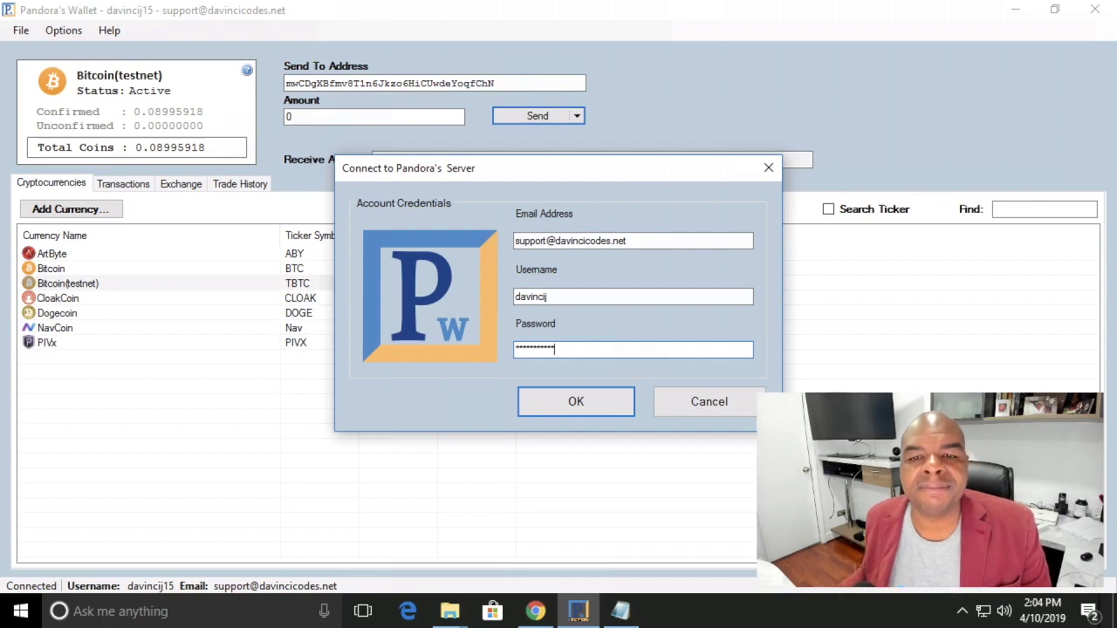
key(Return)
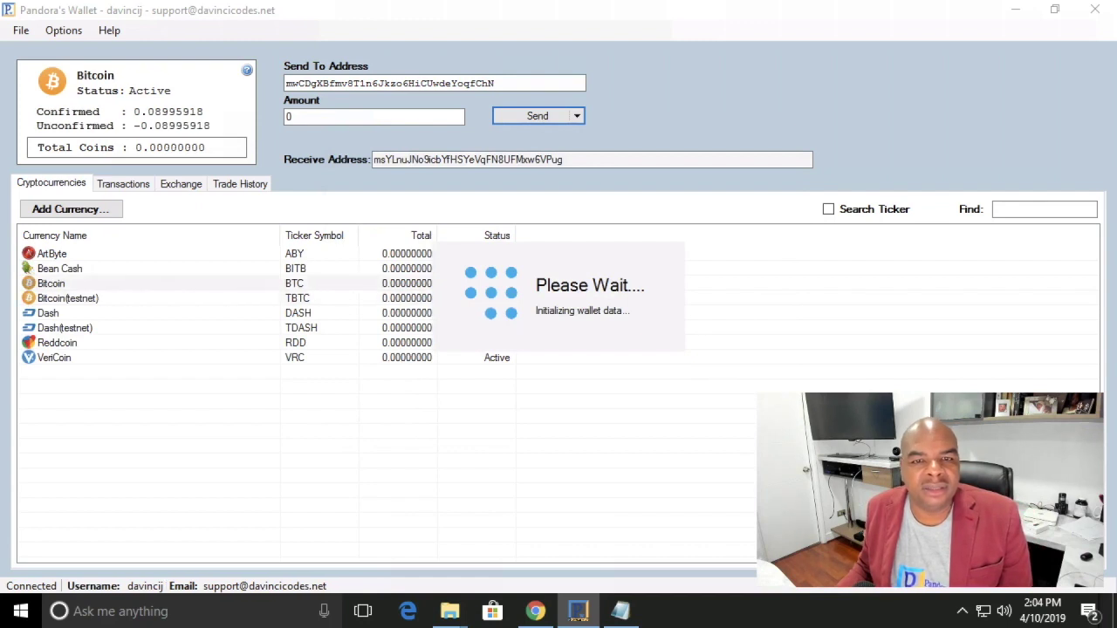
Check the Bitcoin and Bitcoin(testnet) histories showing 0.01986138 BTC and 0.08993877 TBTC received
click(59, 268)
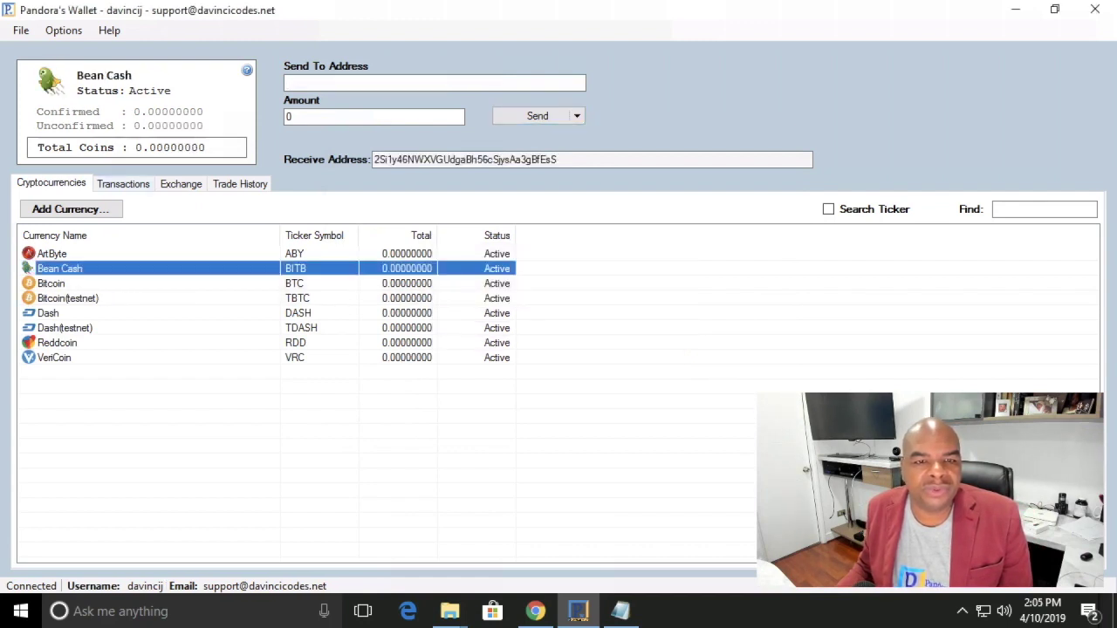
click(50, 282)
click(123, 183)
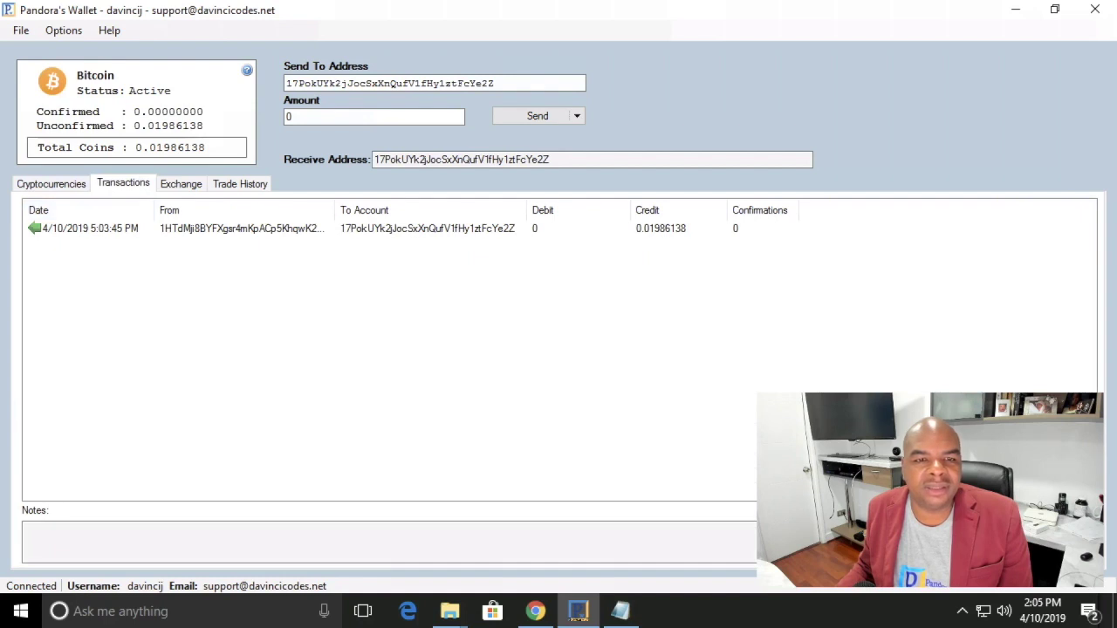
click(51, 183)
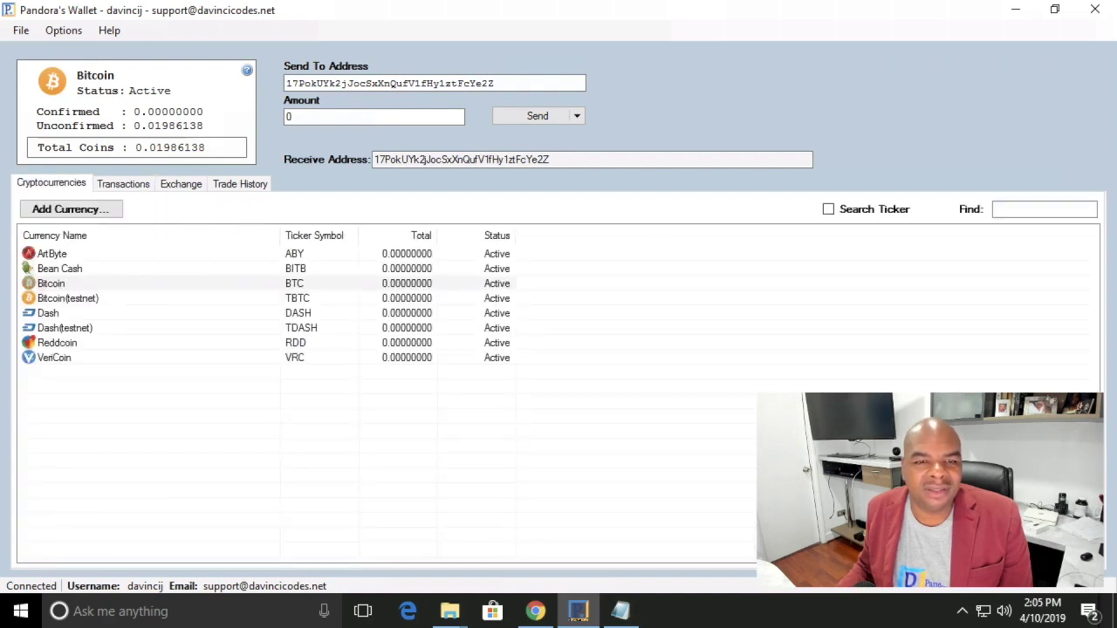
click(67, 298)
click(123, 183)
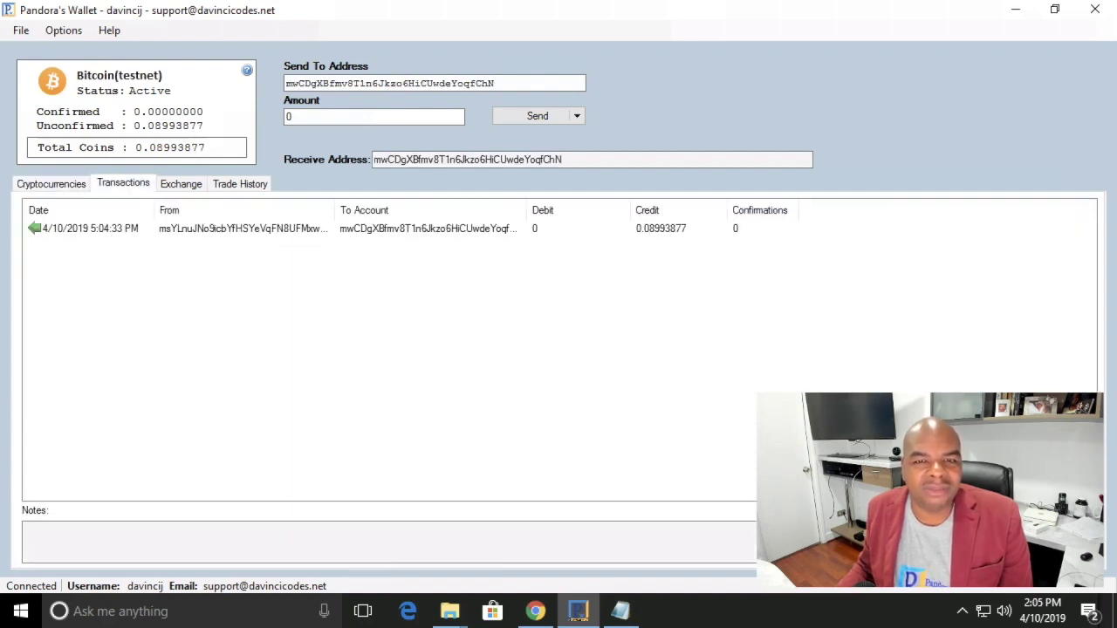
click(51, 183)
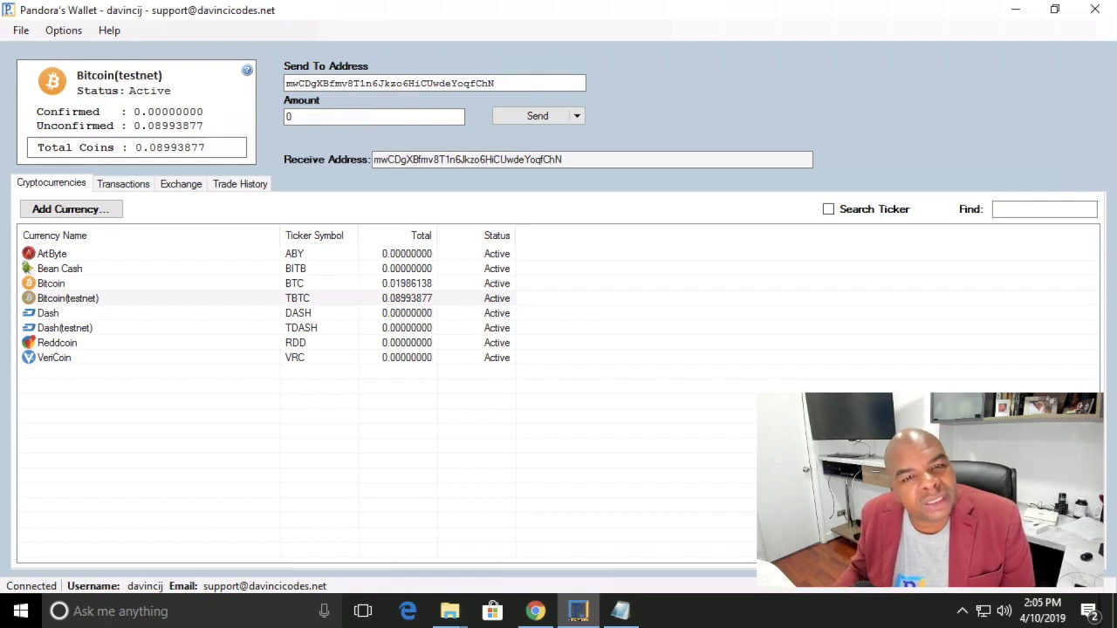
Open the Exchange tab for Bitcoin(testnet) and view the exchange list offering Bittrex, without choosing
click(181, 183)
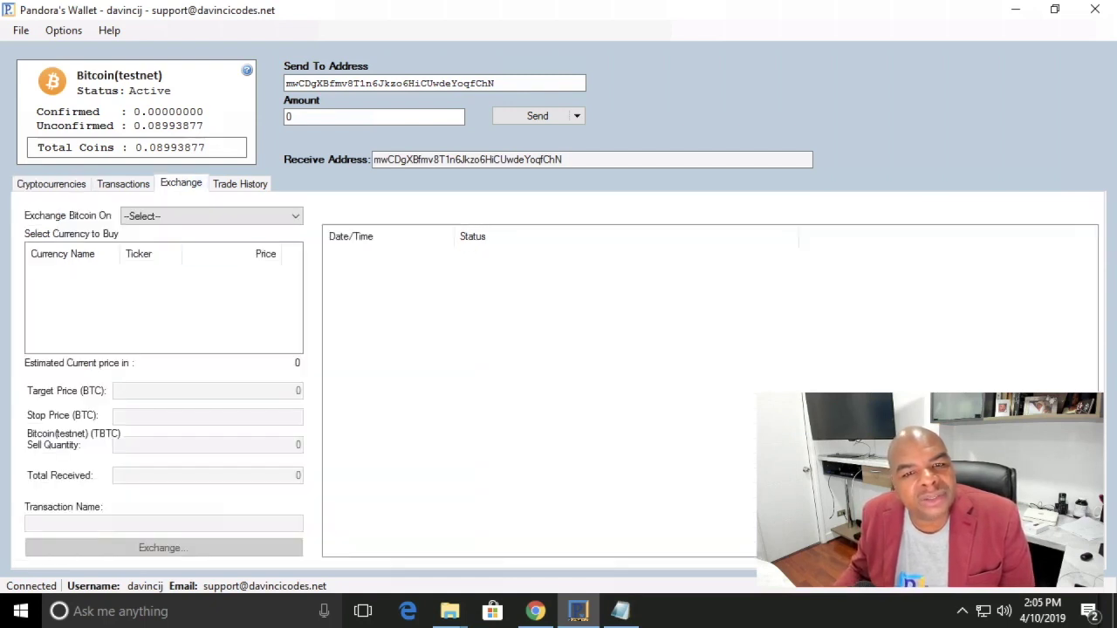
click(211, 216)
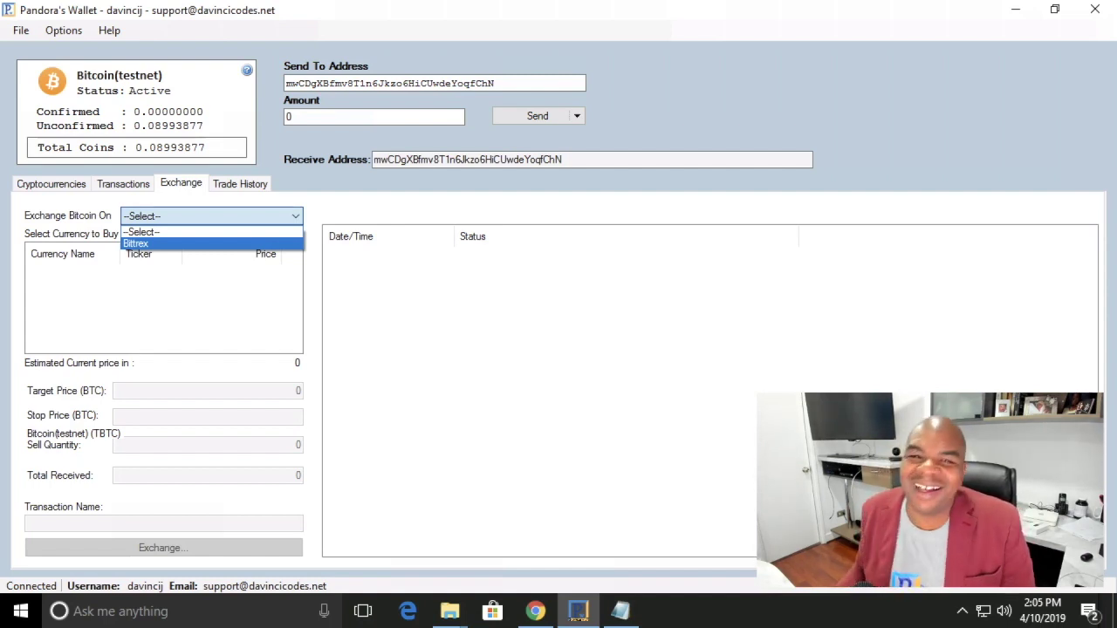
key(Escape)
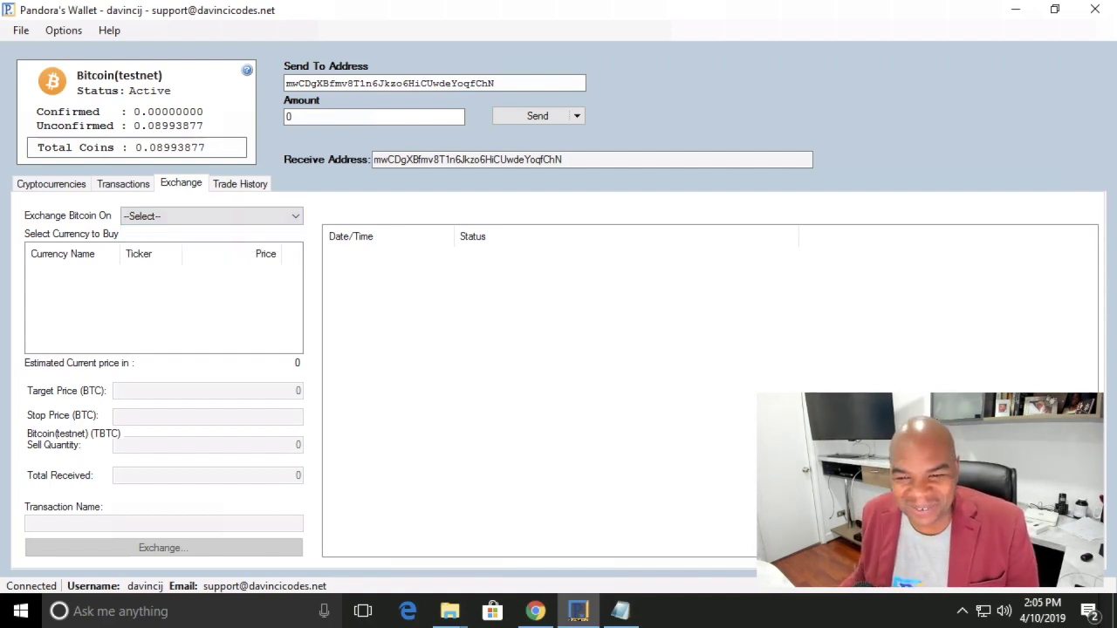